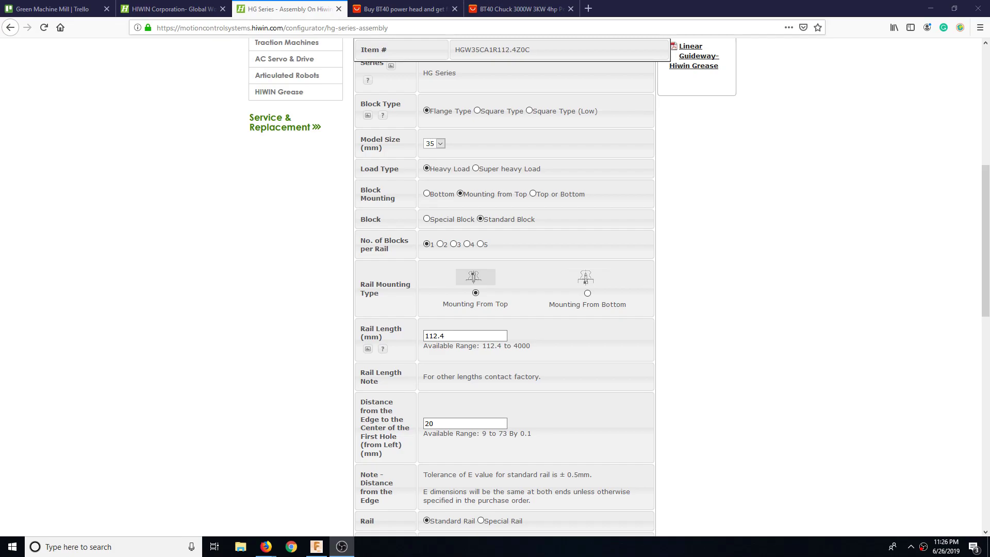
# Switch to Fusion 360 and view the whole HIWIN linear rail assembly with both blocks
pyautogui.scroll(7, 877, 251)
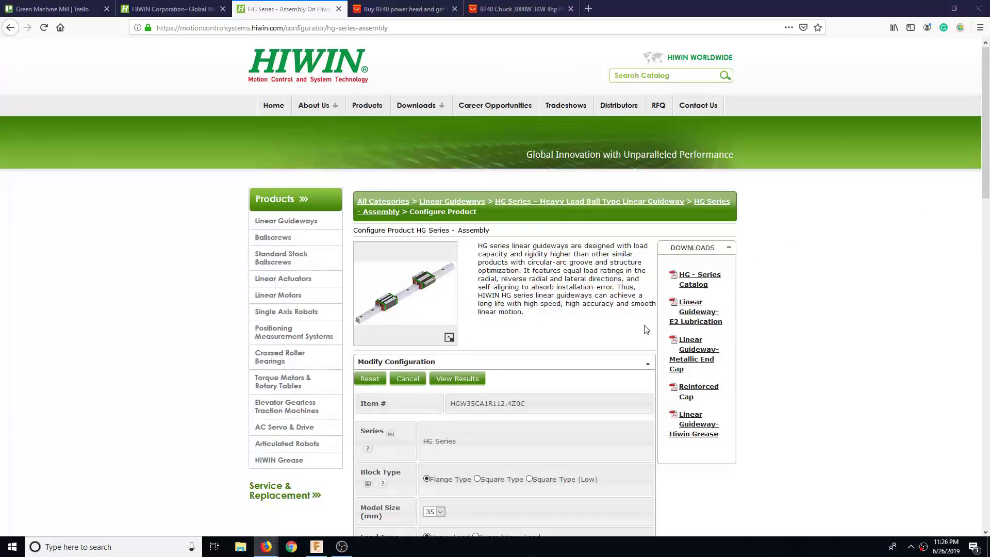
pyautogui.scroll(-4, 647, 329)
pyautogui.click(317, 548)
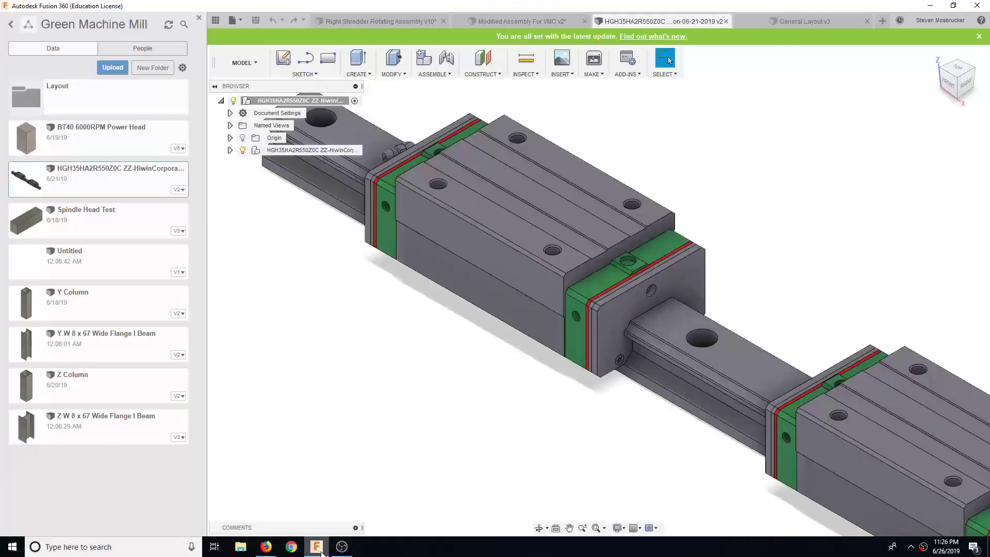
pyautogui.scroll(-5, 361, 462)
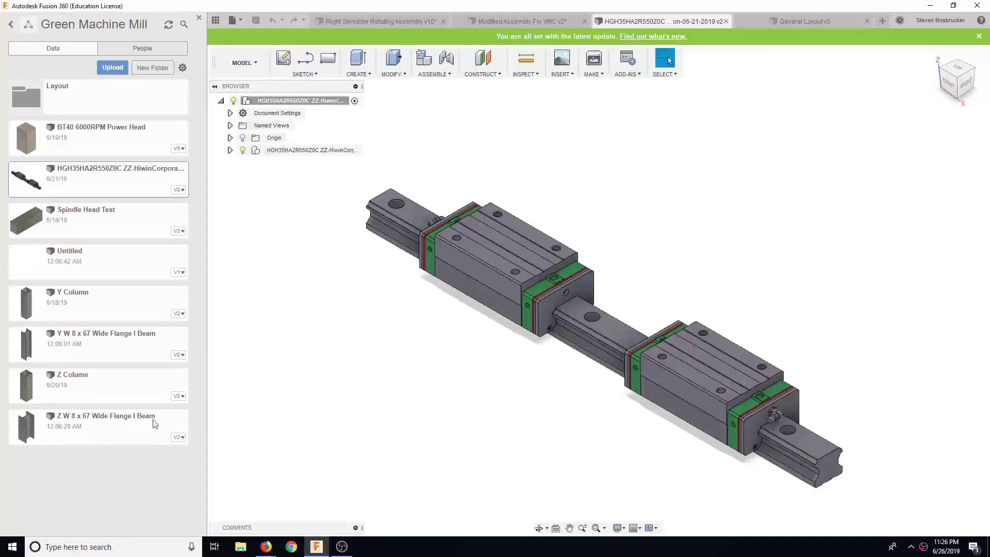
# Create a folder named Linear Rail in the Green Machine Mill project and open it
pyautogui.click(153, 69)
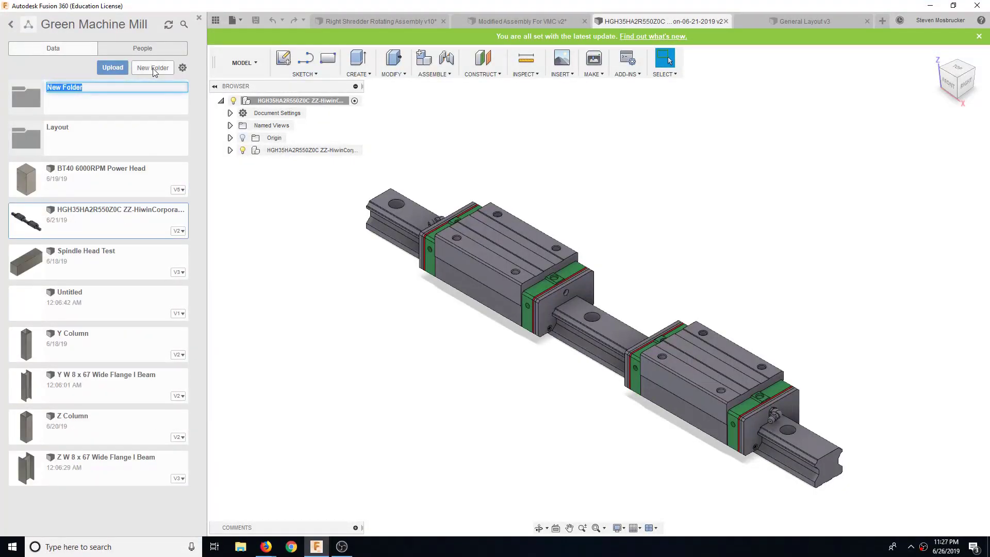
pyautogui.write('HG')
pyautogui.press('BackSpace')
pyautogui.write('GHGH35H')
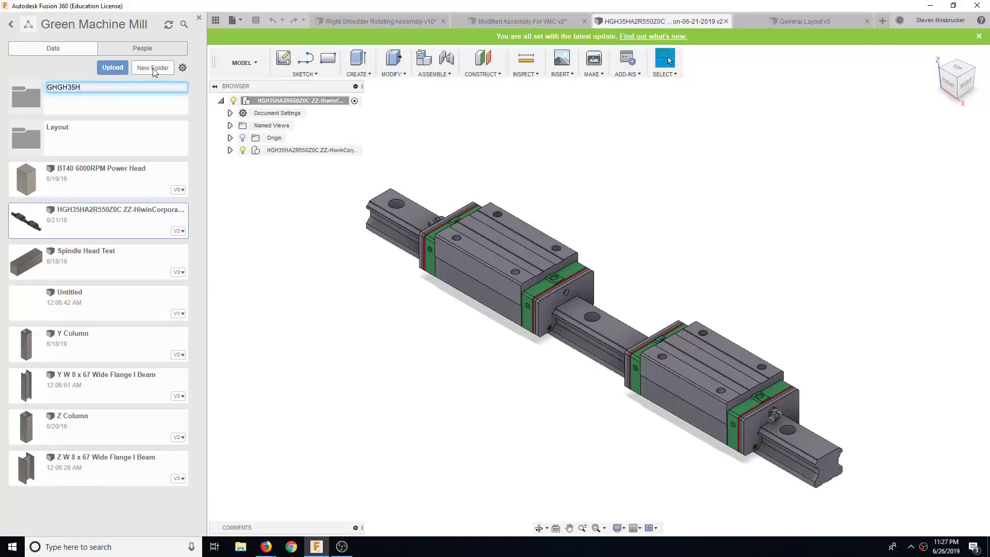
pyautogui.write('A')
pyautogui.press('BackSpace')
pyautogui.write('HGH')
pyautogui.write('Li')
pyautogui.write('near Rail')
pyautogui.press('Return')
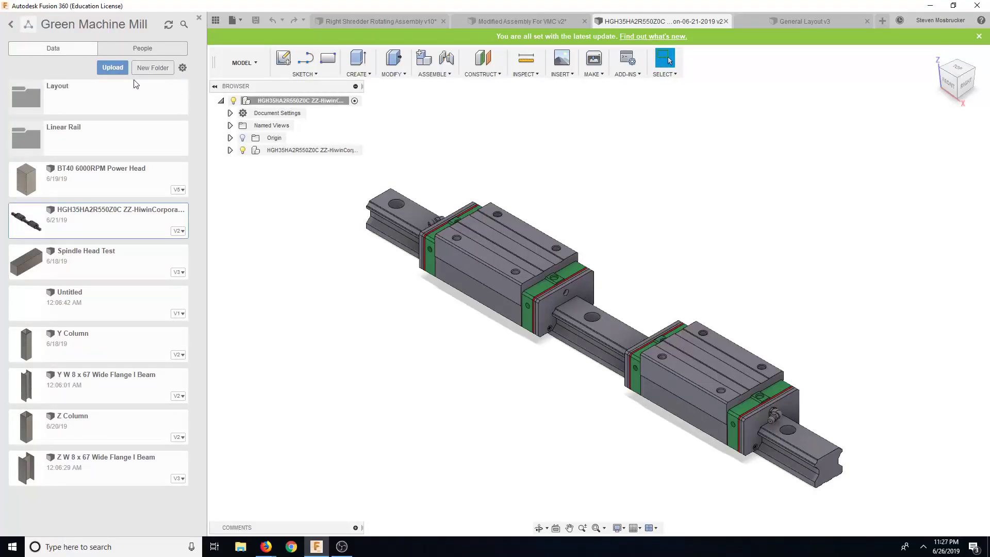
pyautogui.doubleClick(117, 135)
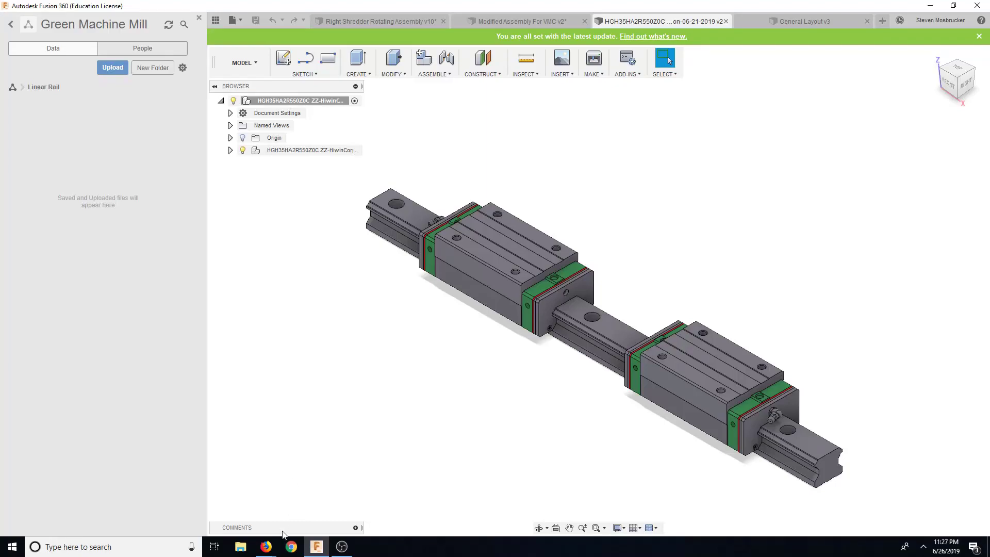
# Switch to Firefox and configure the HG Series assembly with Square Type blocks and 2 blocks per rail
pyautogui.click(271, 545)
pyautogui.click(268, 528)
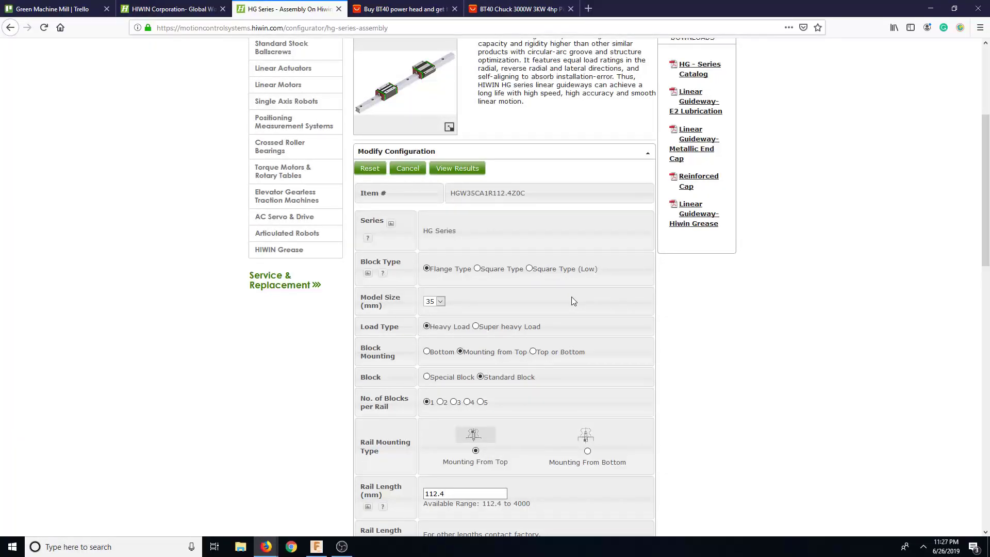
pyautogui.click(478, 269)
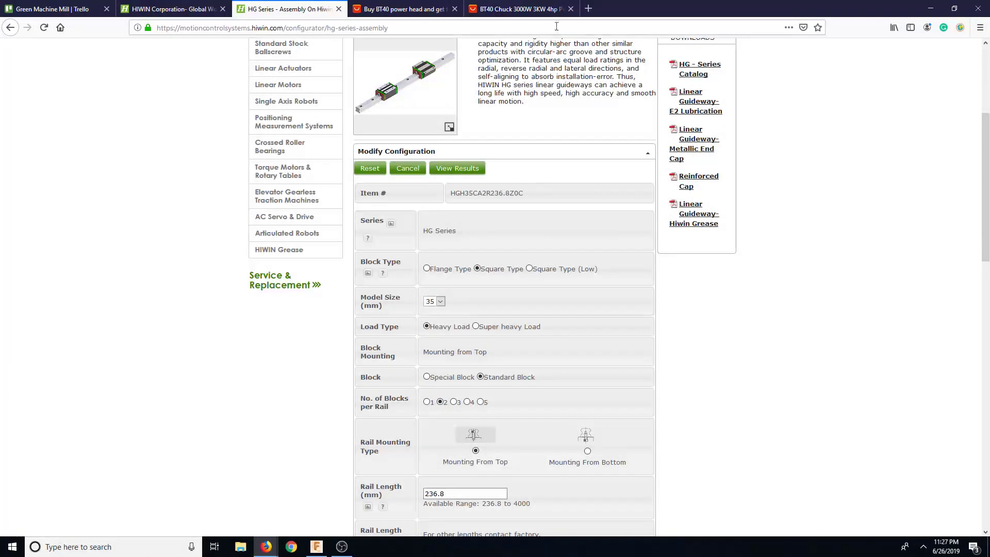
# Search the web for mm to inches in a new browser tab
pyautogui.click(587, 9)
pyautogui.write('m')
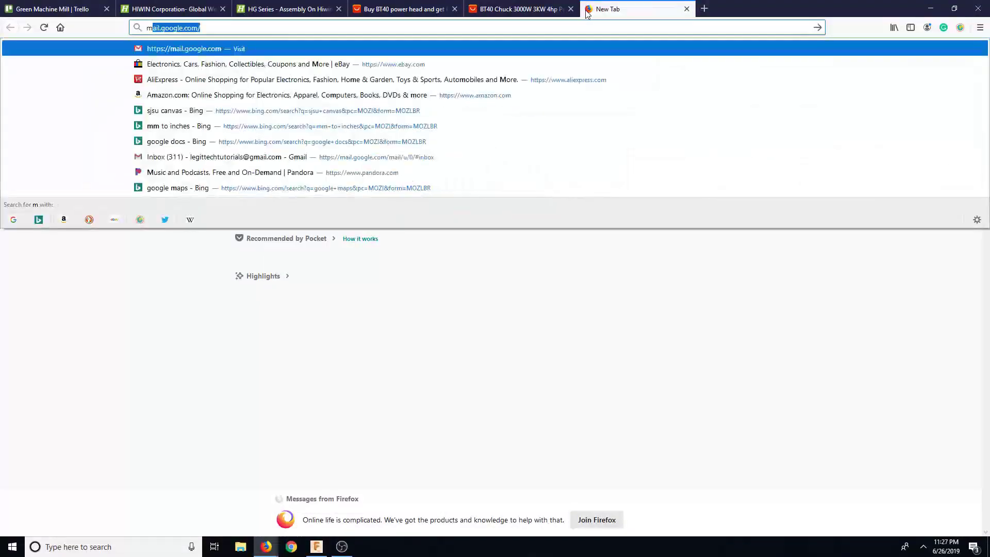
pyautogui.write('m to inches')
pyautogui.press('Return')
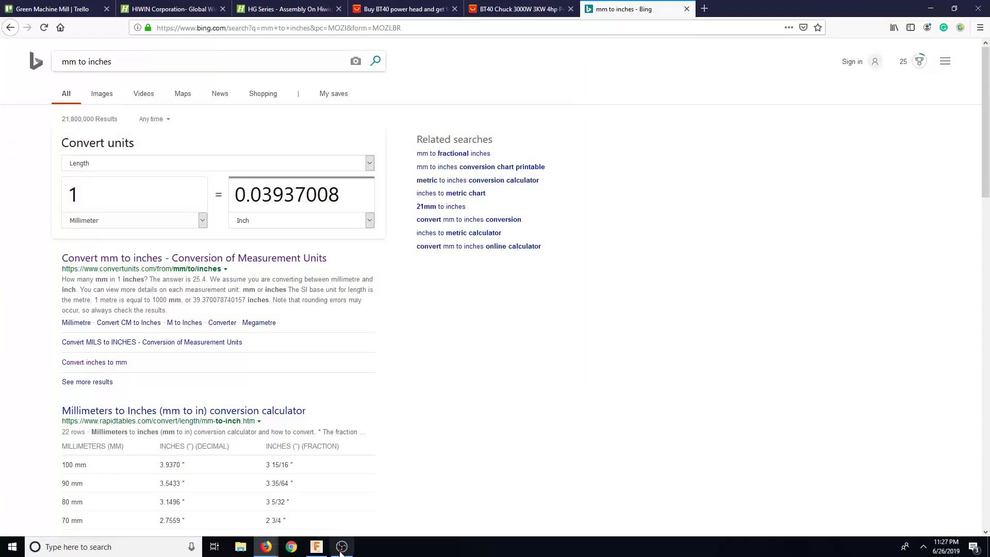
# Switch to Fusion 360 and measure the Z column's vertical edge in the General Layout design
pyautogui.click(317, 547)
pyautogui.click(795, 21)
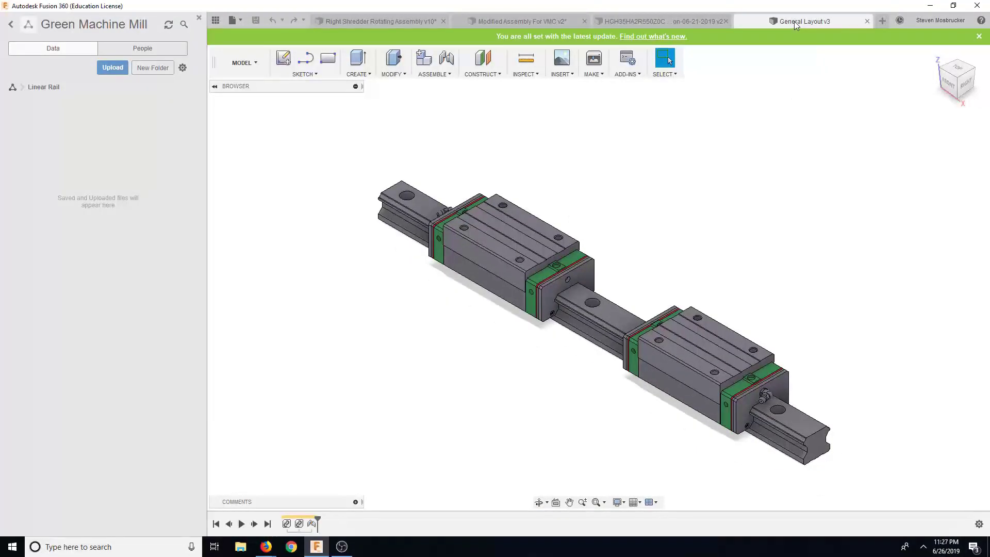
pyautogui.click(521, 24)
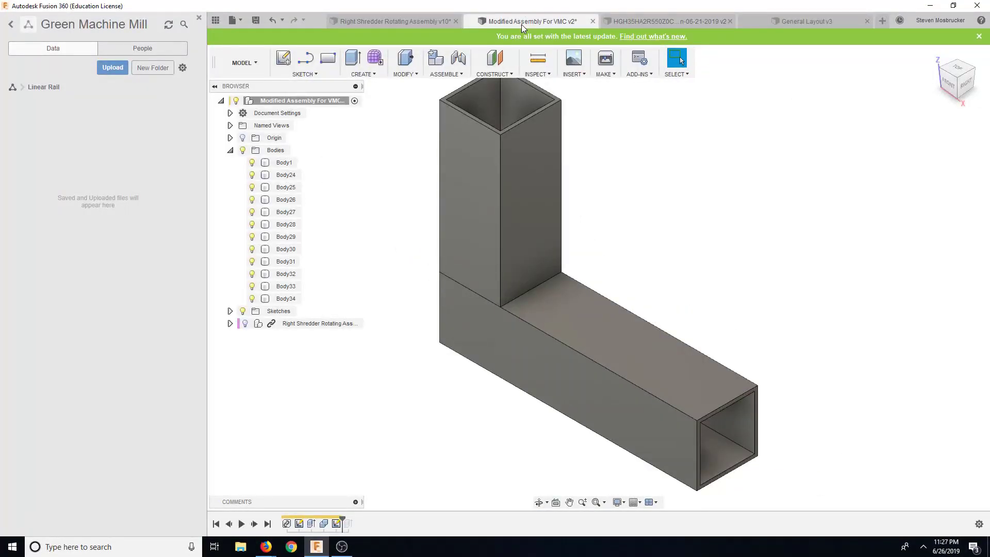
pyautogui.click(783, 23)
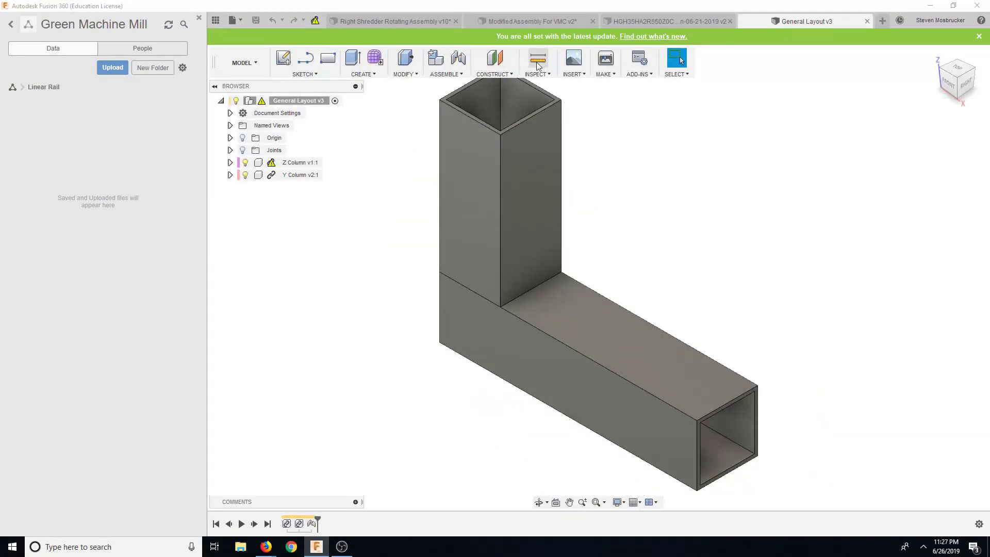
pyautogui.click(538, 62)
pyautogui.click(500, 166)
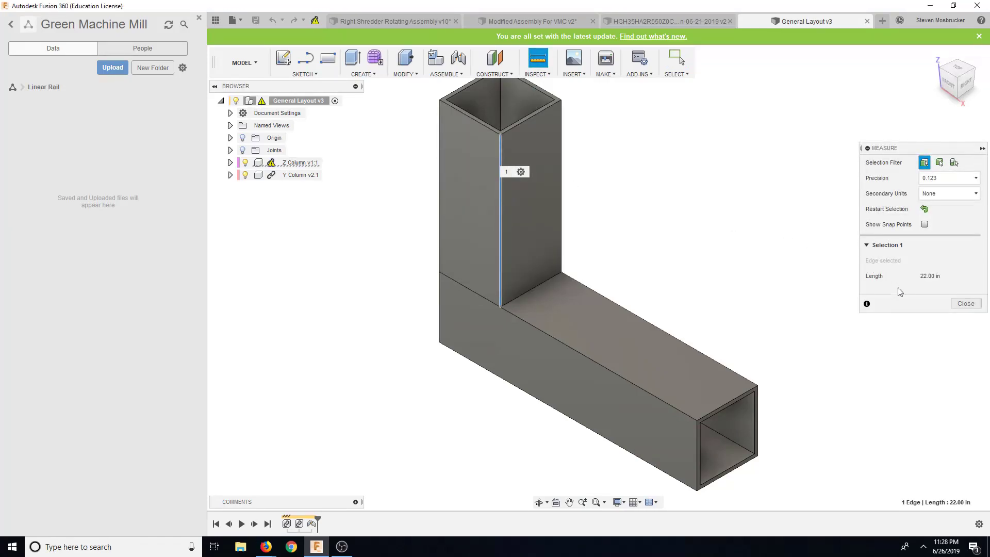
pyautogui.click(966, 303)
# Return to Firefox and convert 22 inches to millimetres in the unit converter
pyautogui.click(930, 6)
pyautogui.click(162, 195)
pyautogui.moveTo(342, 195); pyautogui.dragTo(218, 223)
pyautogui.write('22')
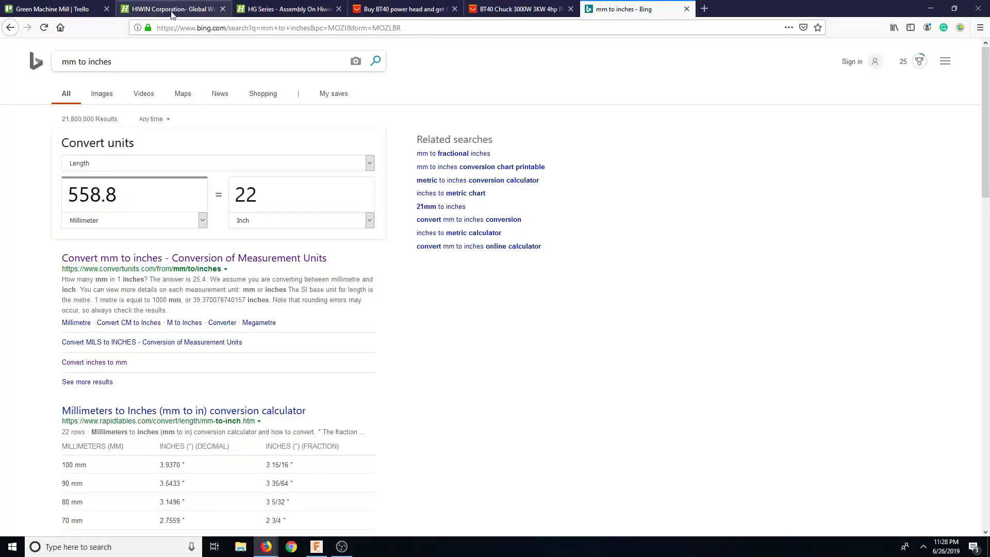
# Set the rail length of the HG Series assembly to 550 mm in the HIWIN configurator
pyautogui.click(288, 9)
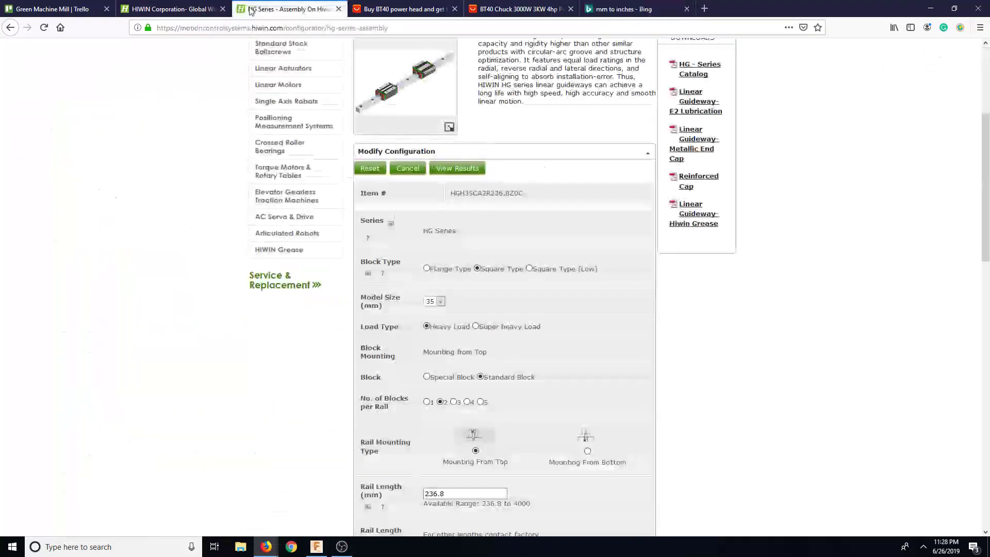
pyautogui.click(460, 495)
pyautogui.hotkey('ctrl', 'a')
pyautogui.write('550')
pyautogui.scroll(-5, 548, 522)
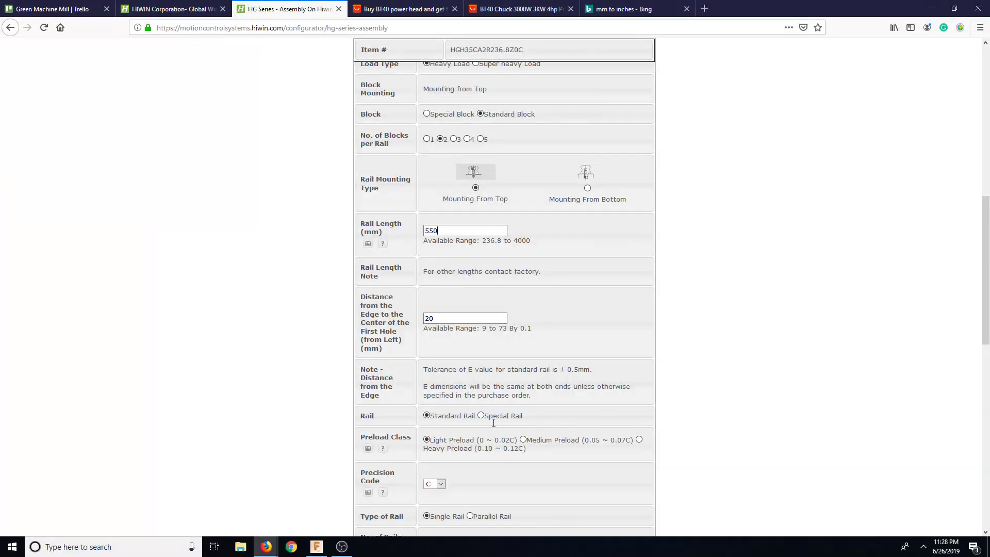
pyautogui.scroll(-1, 592, 453)
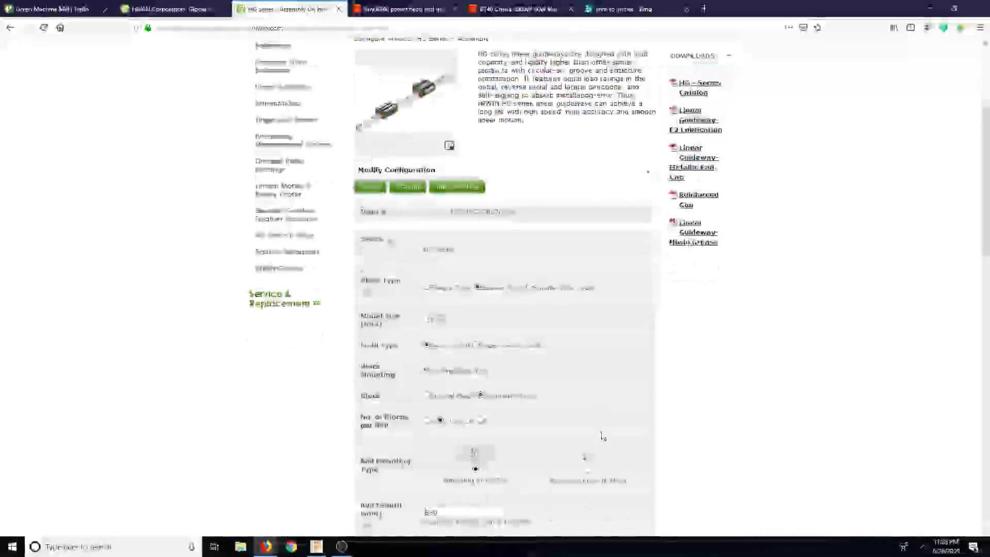
# Review the remaining assembly options, generate the item's results page and view its 3D CAD drawing
pyautogui.scroll(-6, 603, 436)
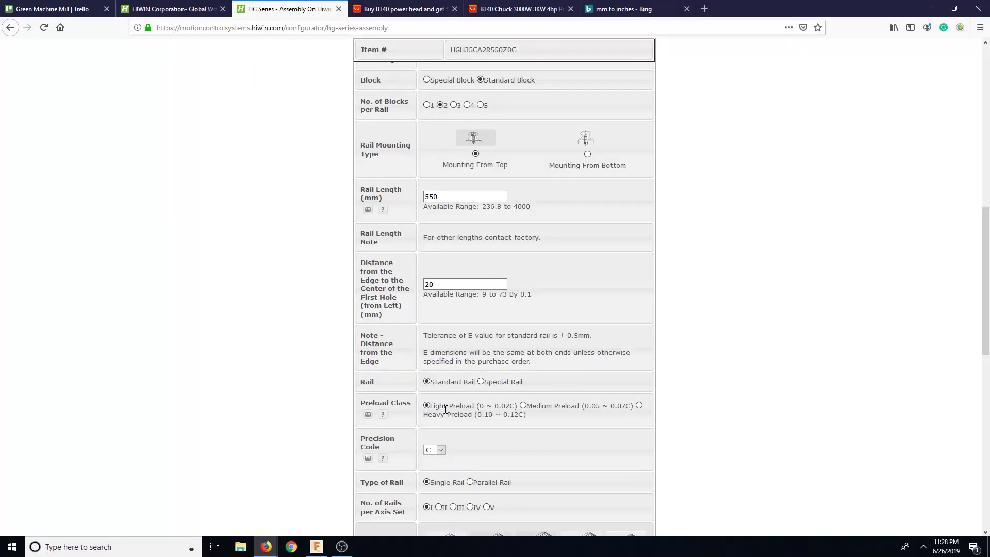
pyautogui.scroll(2, 445, 409)
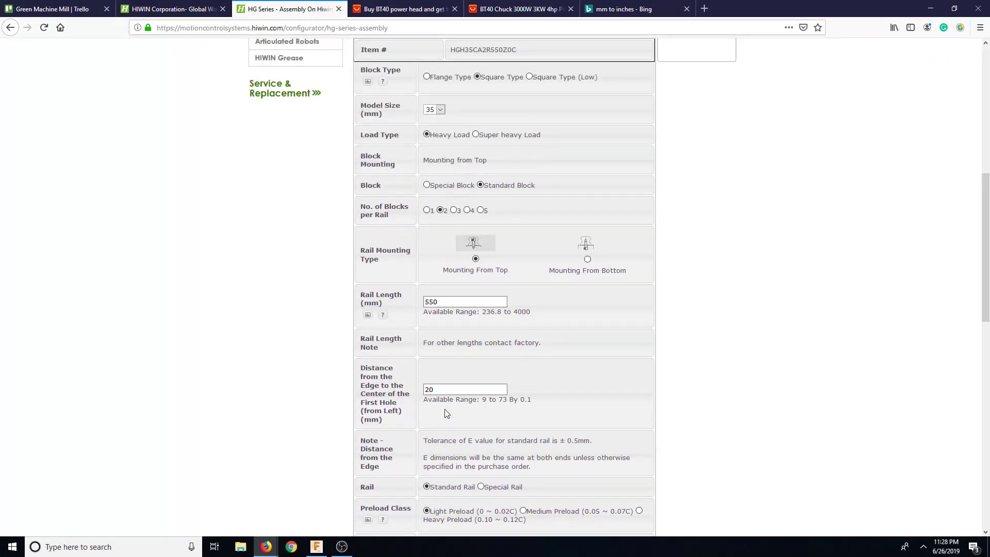
pyautogui.scroll(-2, 444, 410)
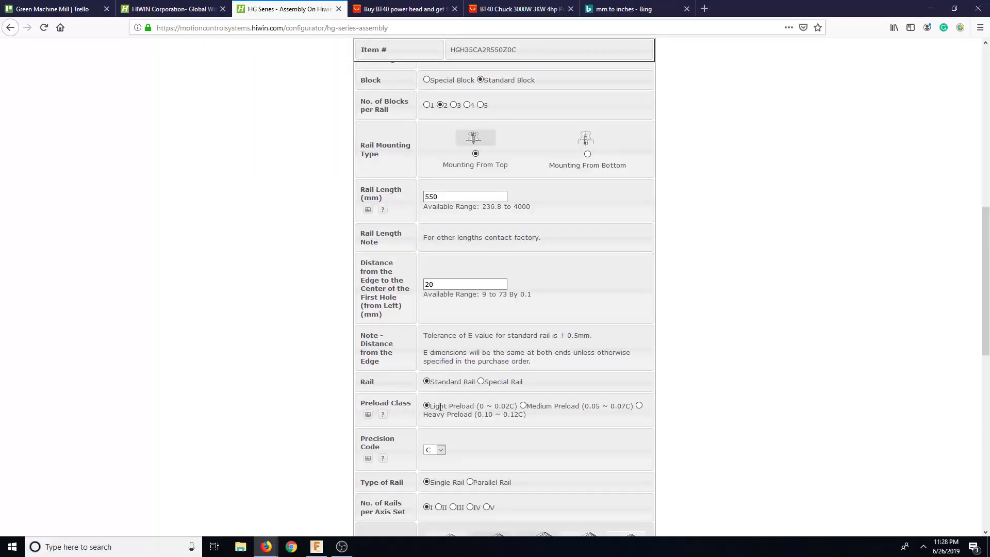
pyautogui.scroll(-2, 478, 480)
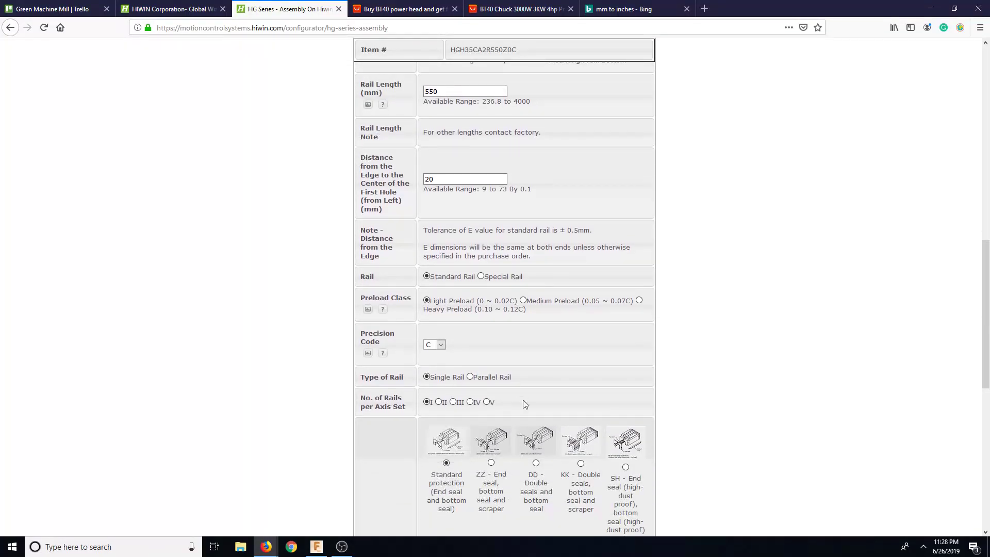
pyautogui.scroll(-3, 556, 496)
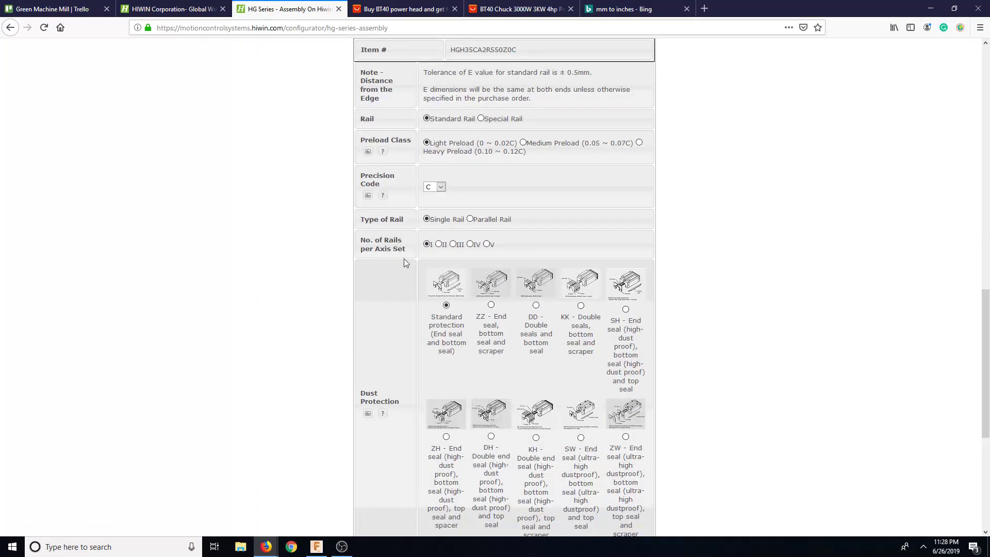
pyautogui.scroll(-4, 416, 438)
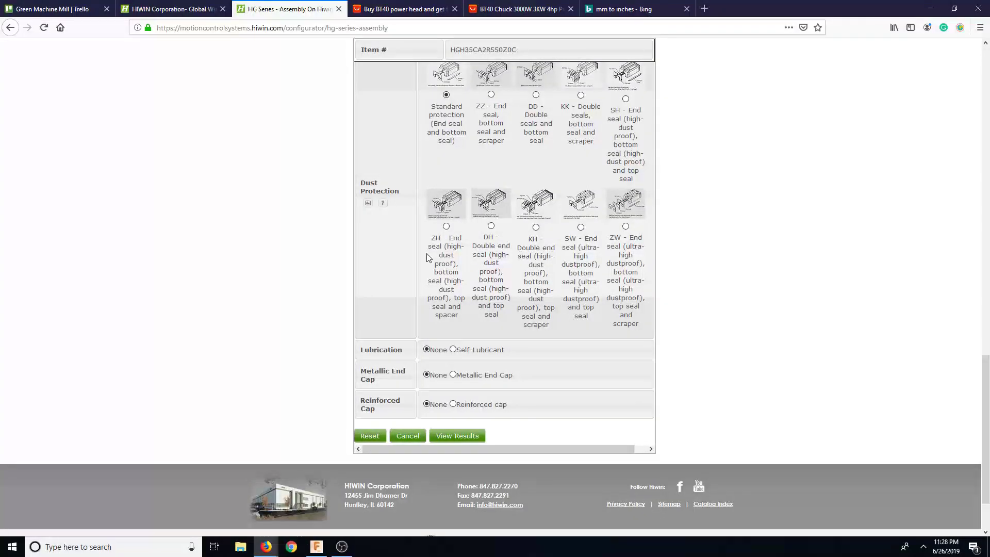
pyautogui.click(453, 436)
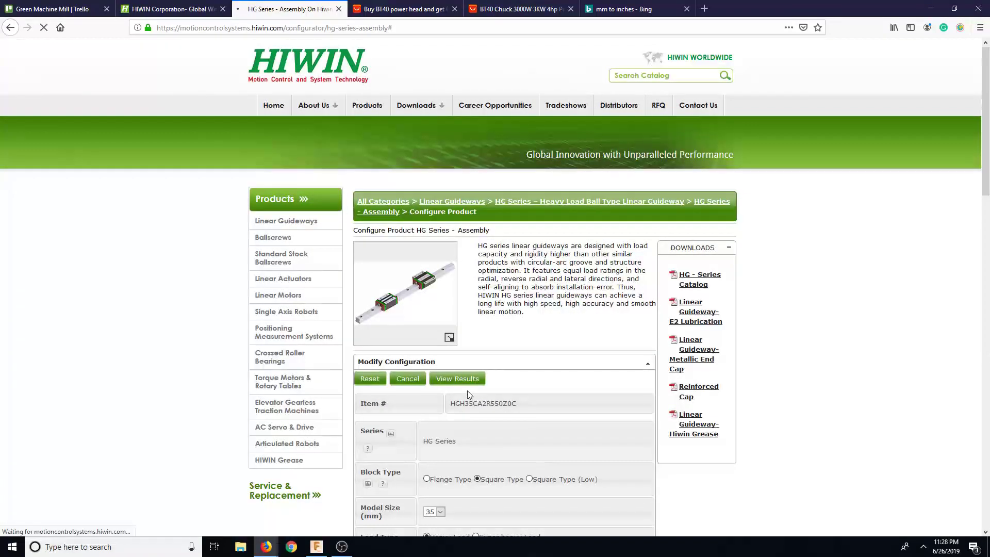
pyautogui.click(456, 382)
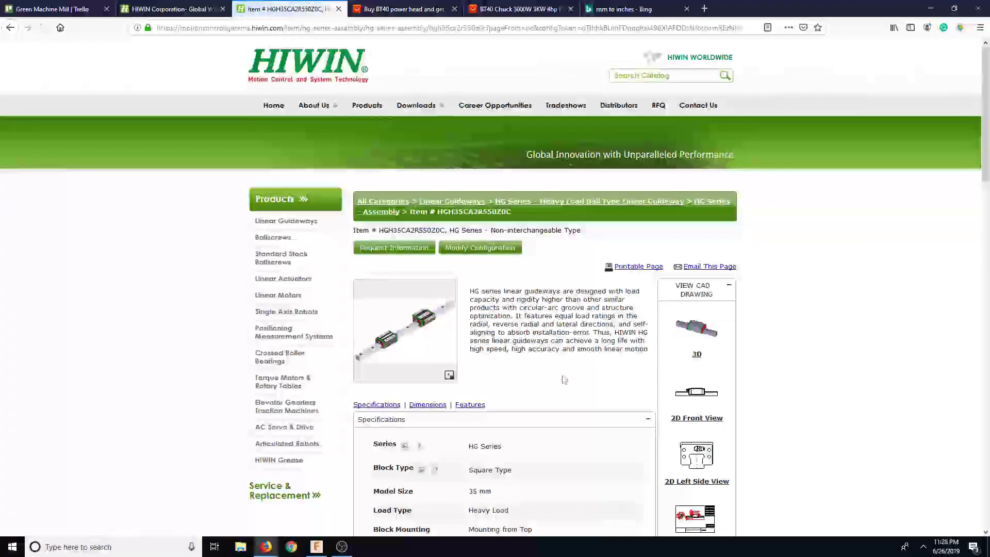
pyautogui.click(699, 355)
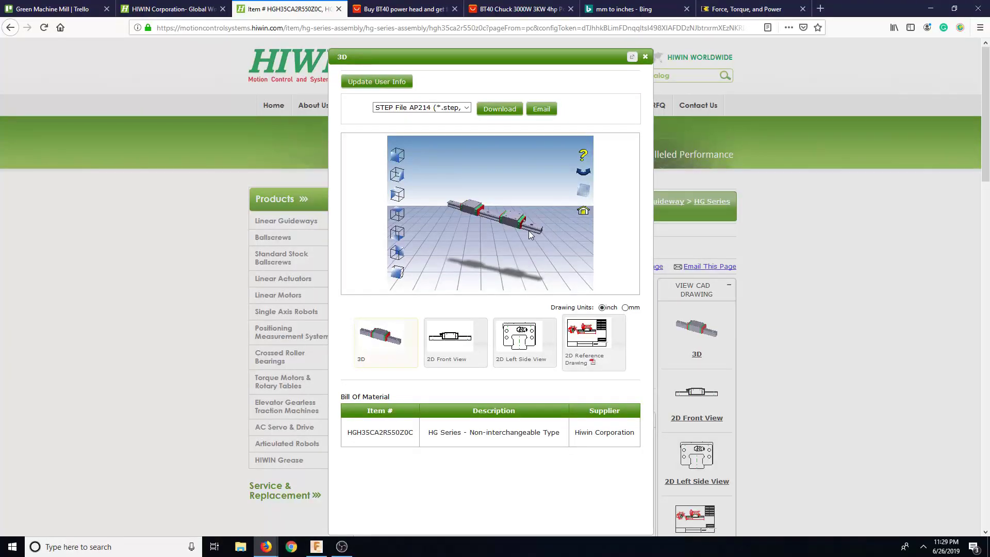
pyautogui.click(645, 58)
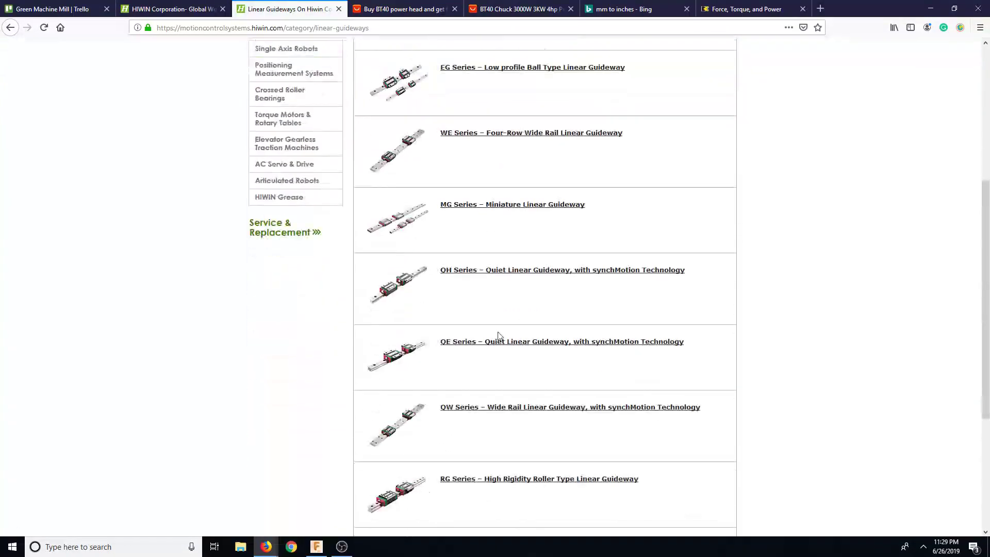
# Go to the HG Series heavy load guideway category and open the HG Series Block configurator
pyautogui.scroll(10, 498, 336)
pyautogui.click(477, 214)
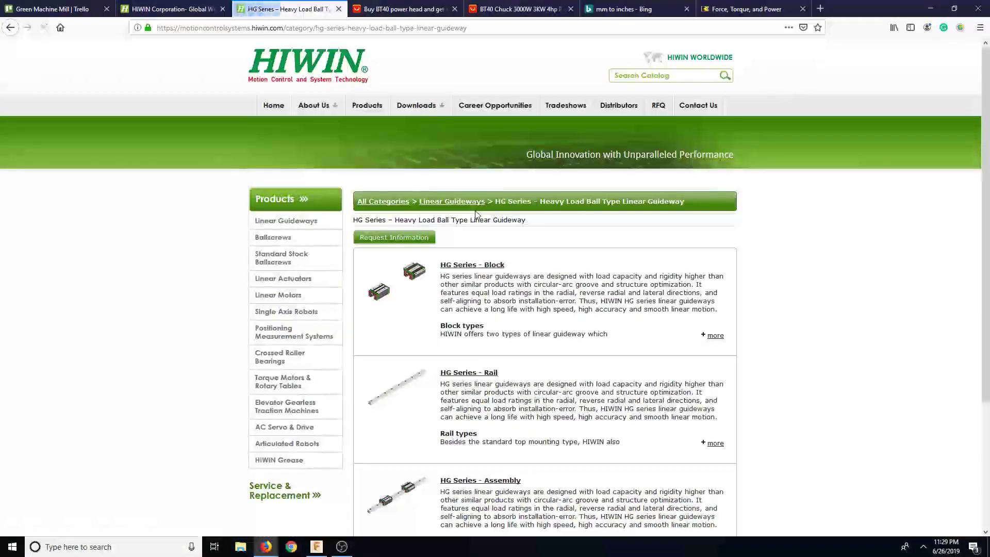
pyautogui.click(490, 268)
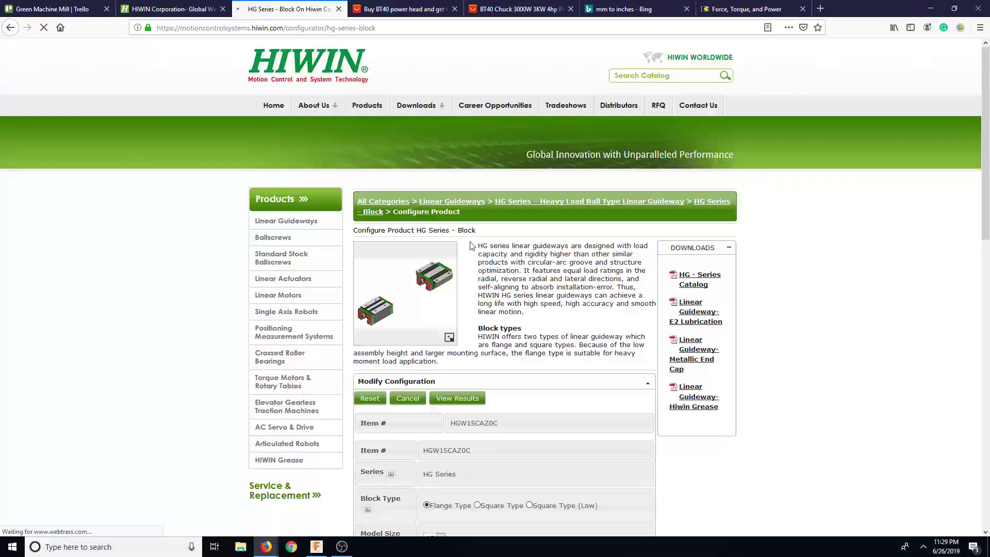
# Set the HG Series block's model size to 35 mm and review its other options
pyautogui.scroll(-3, 448, 405)
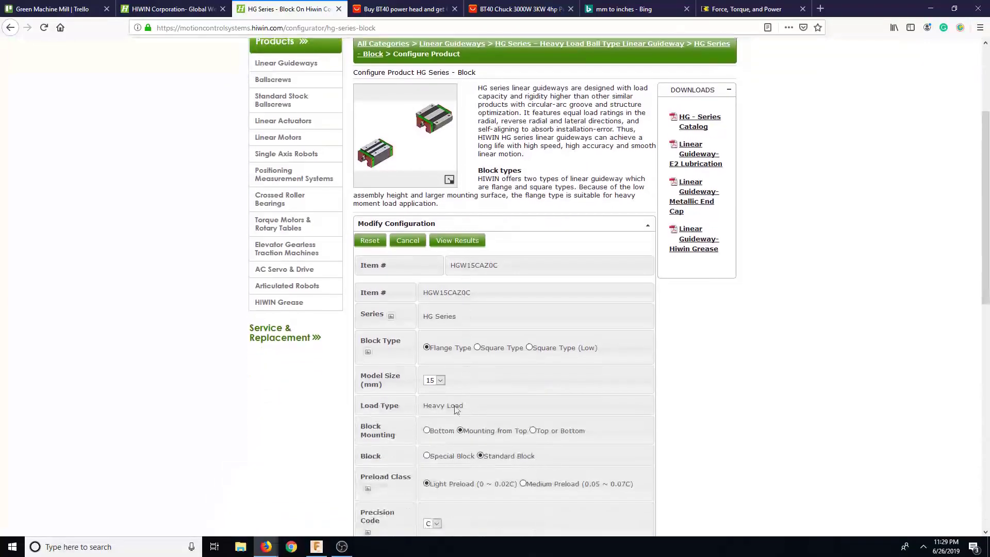
pyautogui.click(436, 380)
pyautogui.click(435, 438)
pyautogui.scroll(-1, 527, 479)
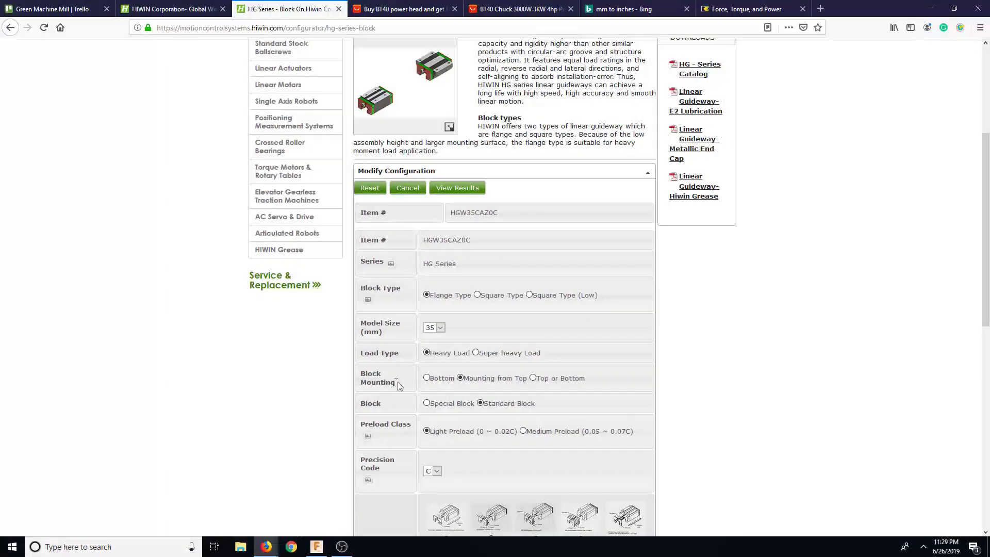
pyautogui.scroll(-2, 581, 423)
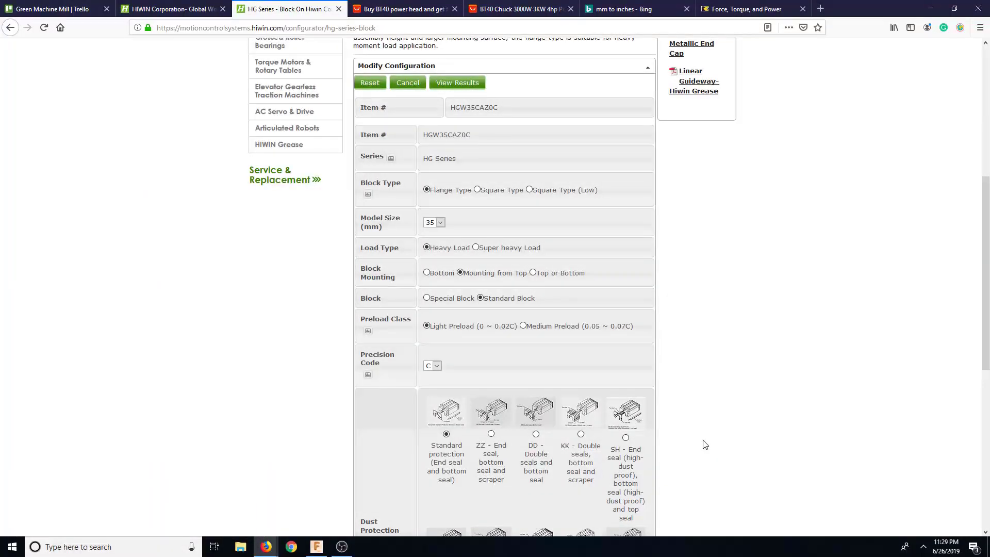
pyautogui.scroll(3, 705, 444)
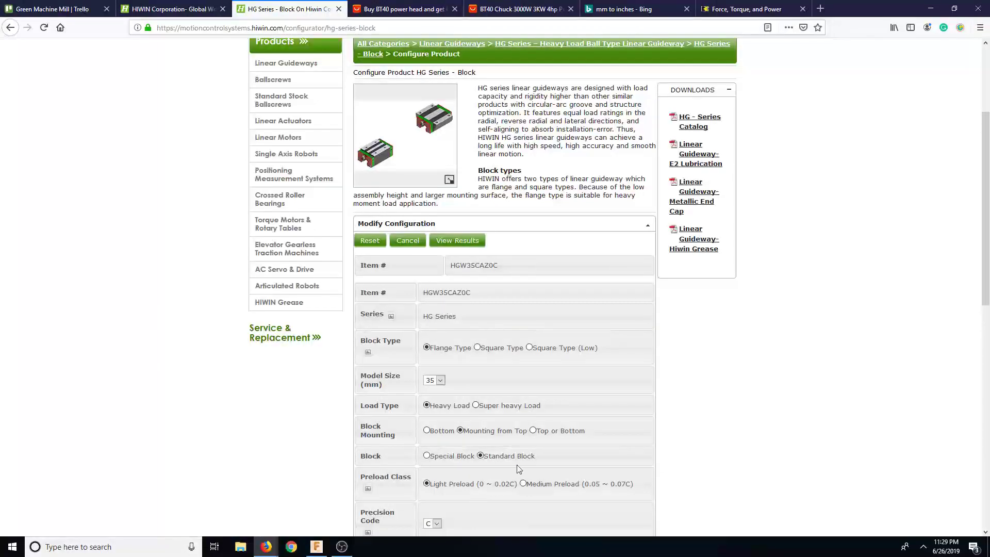
# Review the HG Series block's options, set its block type to Square Type and generate the item's results page
pyautogui.scroll(-12, 661, 479)
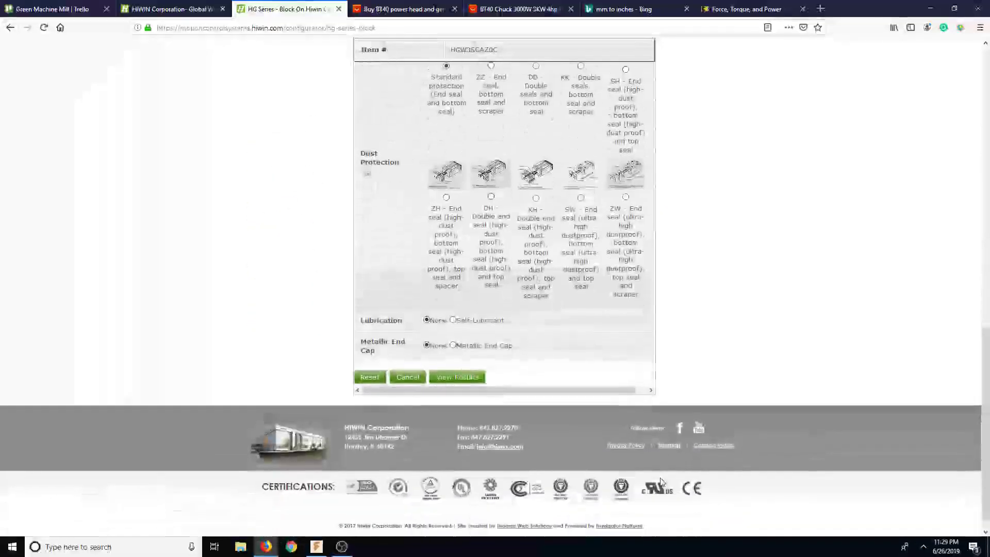
pyautogui.scroll(7, 661, 481)
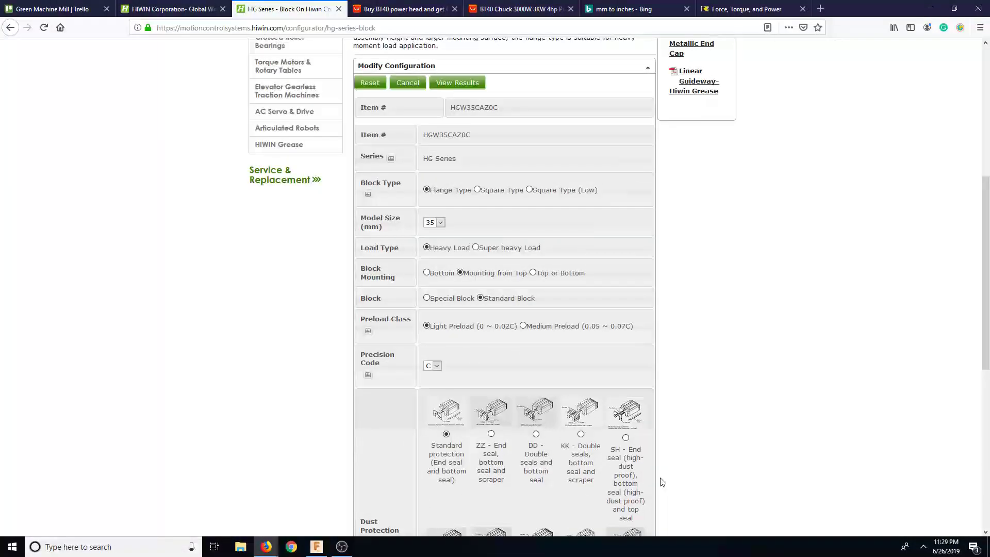
pyautogui.click(477, 190)
pyautogui.scroll(-3, 794, 376)
pyautogui.scroll(-5, 794, 376)
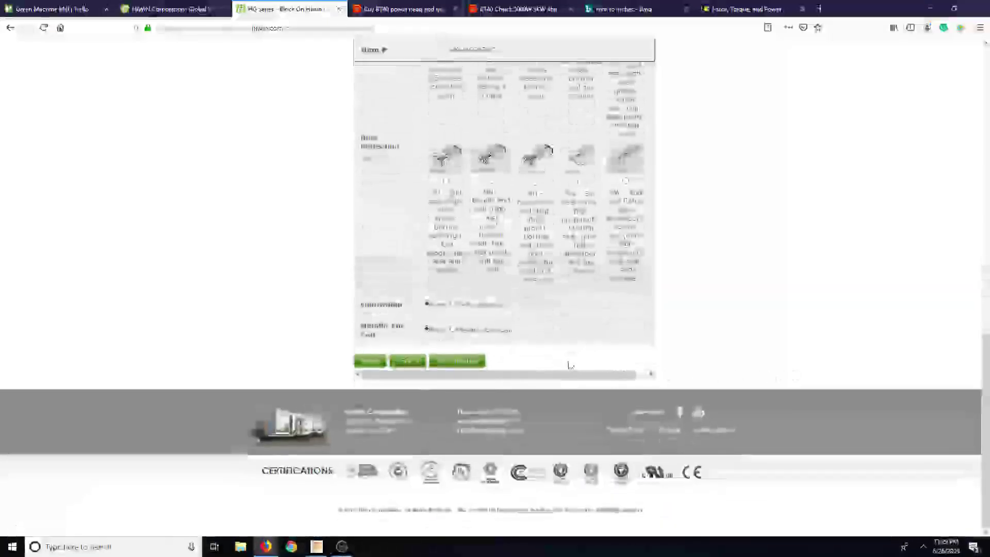
pyautogui.click(480, 362)
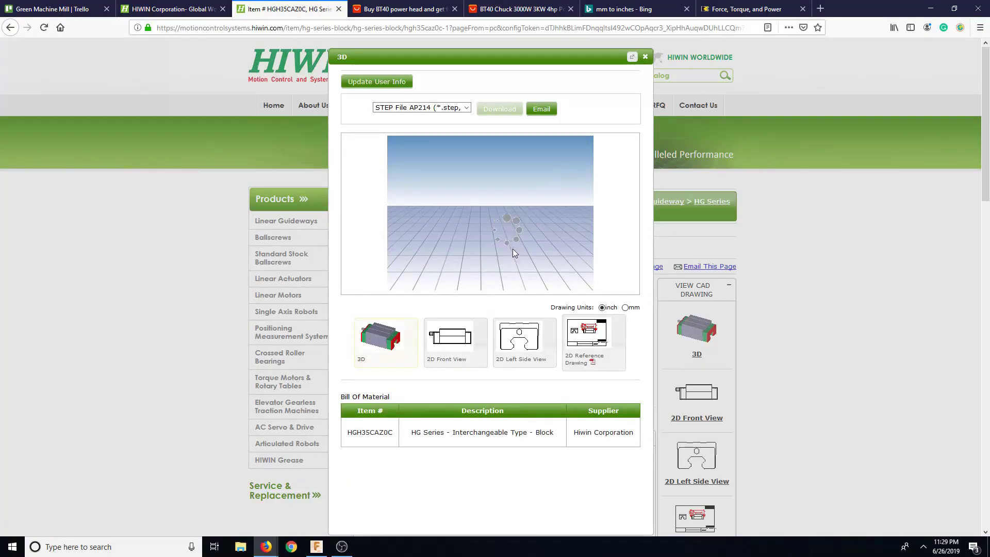
# Inspect the square block's 3D CAD model from another angle and download it as a STEP File AP214
pyautogui.moveTo(505, 234); pyautogui.dragTo(484, 278)
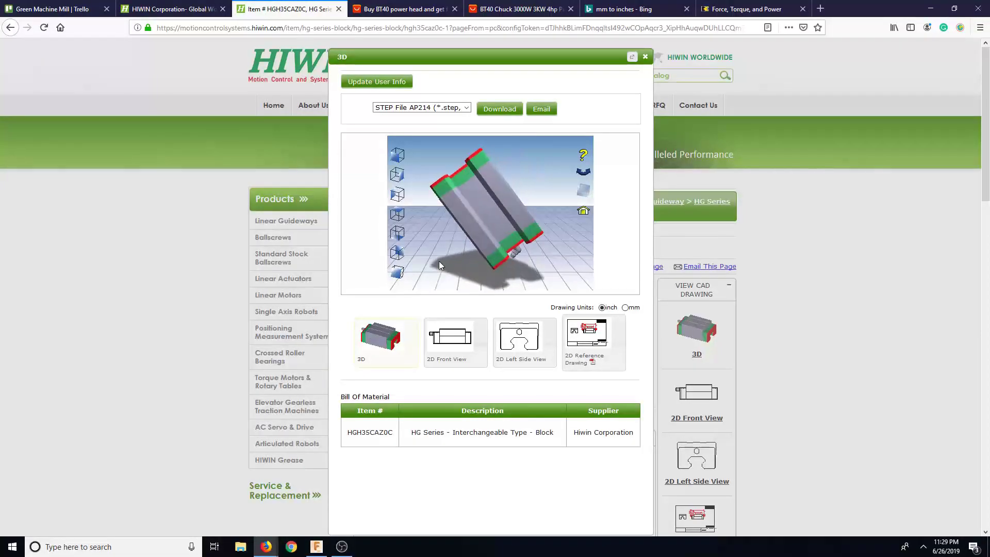
pyautogui.click(453, 107)
pyautogui.click(454, 108)
pyautogui.press('super+d')
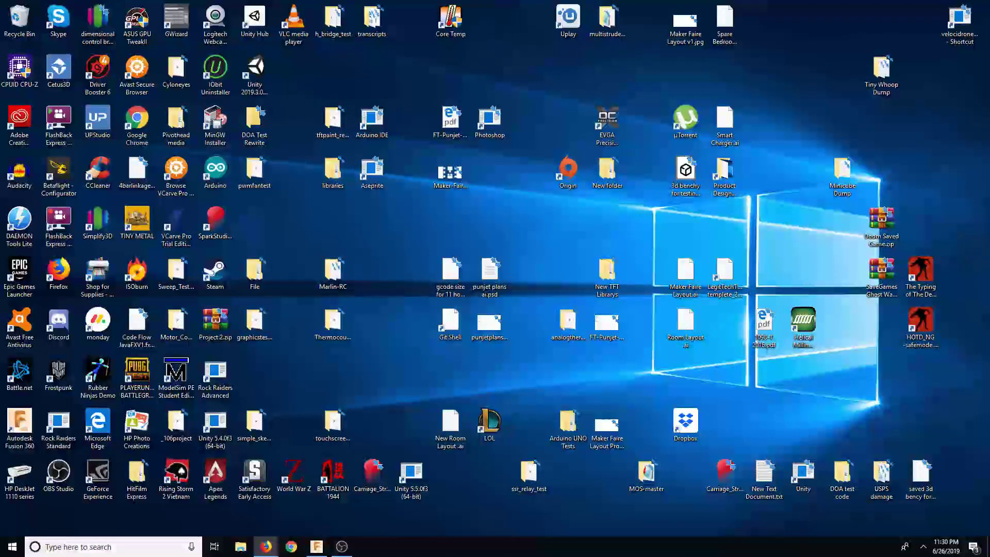
pyautogui.press('super+d')
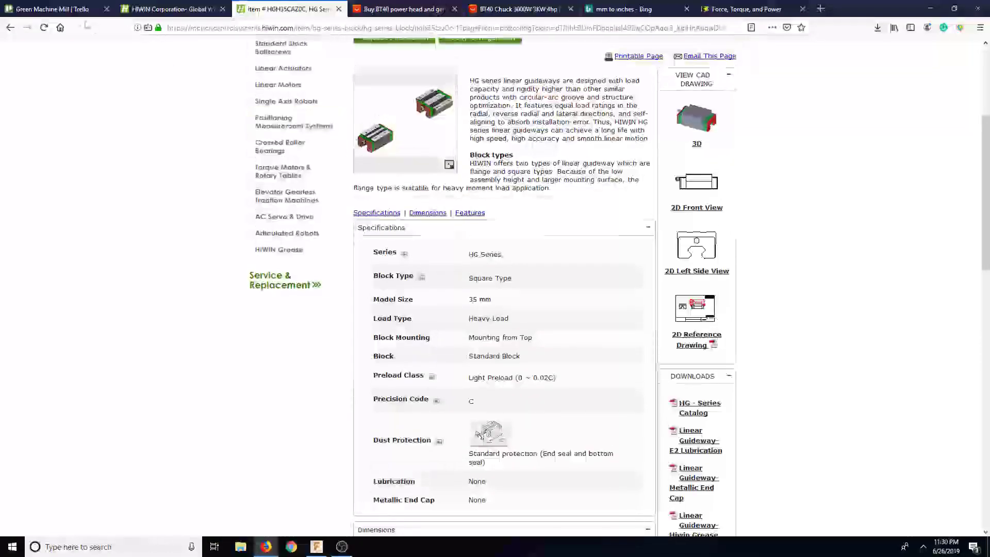
# Return to the HG Series heavy load guideway category and open the HG Series Rail configurator
pyautogui.click(10, 28)
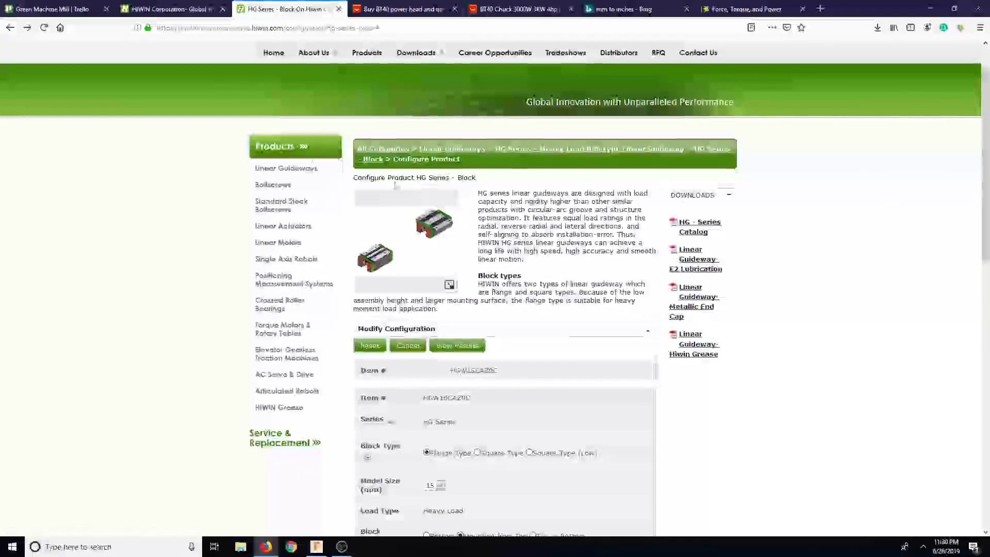
pyautogui.click(11, 27)
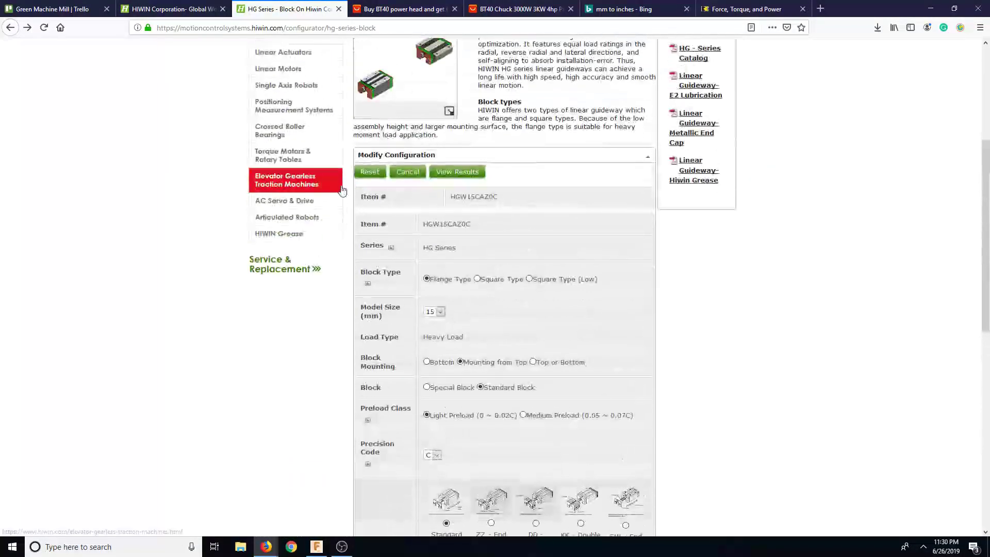
pyautogui.click(11, 28)
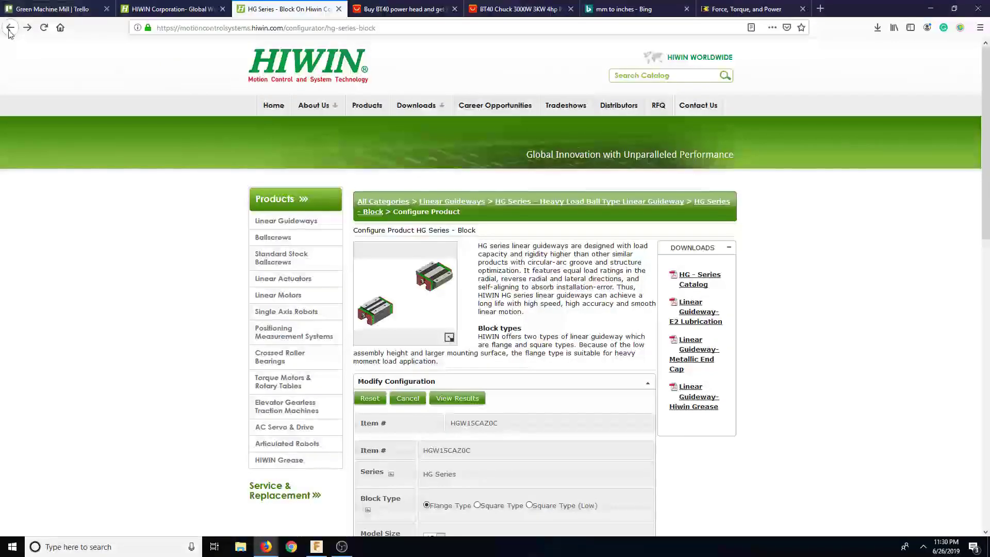
pyautogui.click(10, 28)
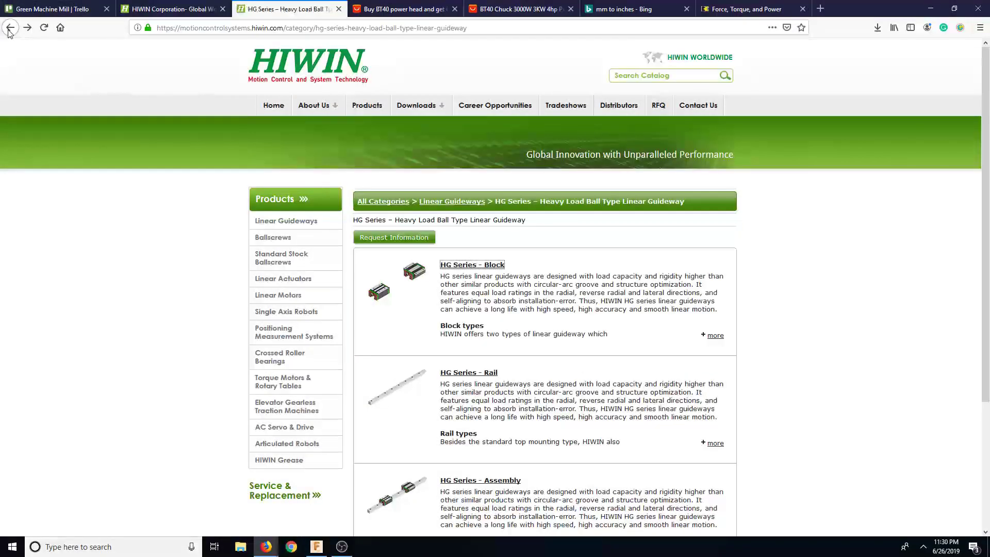
pyautogui.click(476, 378)
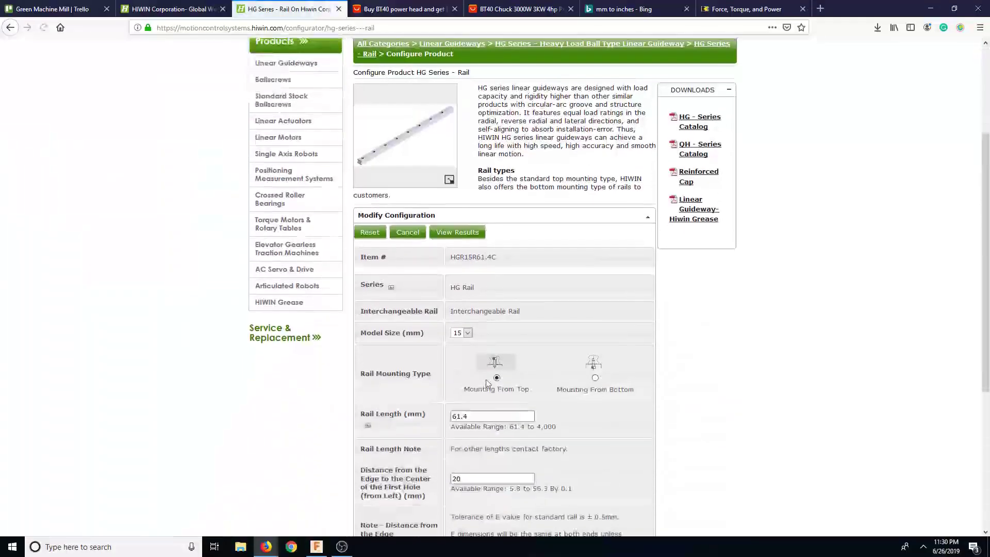
# Set the HG Series rail's model size to 35 mm and rail length to 550 mm, and generate its results page
pyautogui.click(462, 333)
pyautogui.click(460, 395)
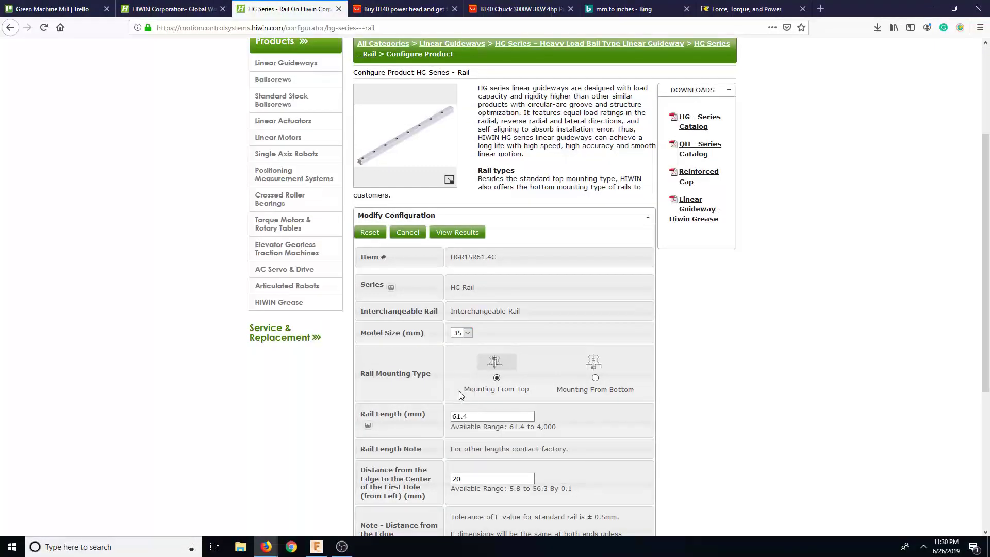
pyautogui.doubleClick(483, 424)
pyautogui.moveTo(492, 417); pyautogui.dragTo(436, 419)
pyautogui.write('550')
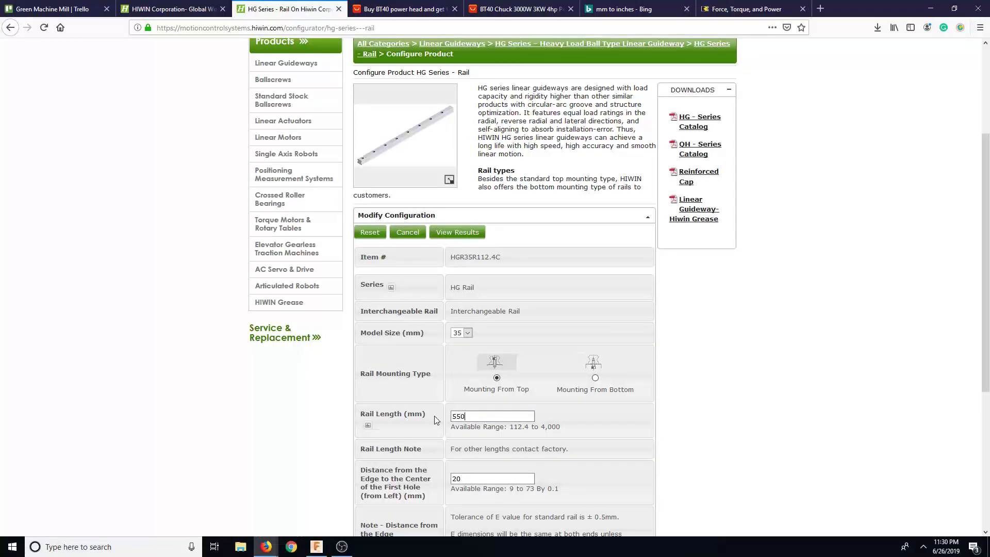
pyautogui.scroll(-5, 456, 424)
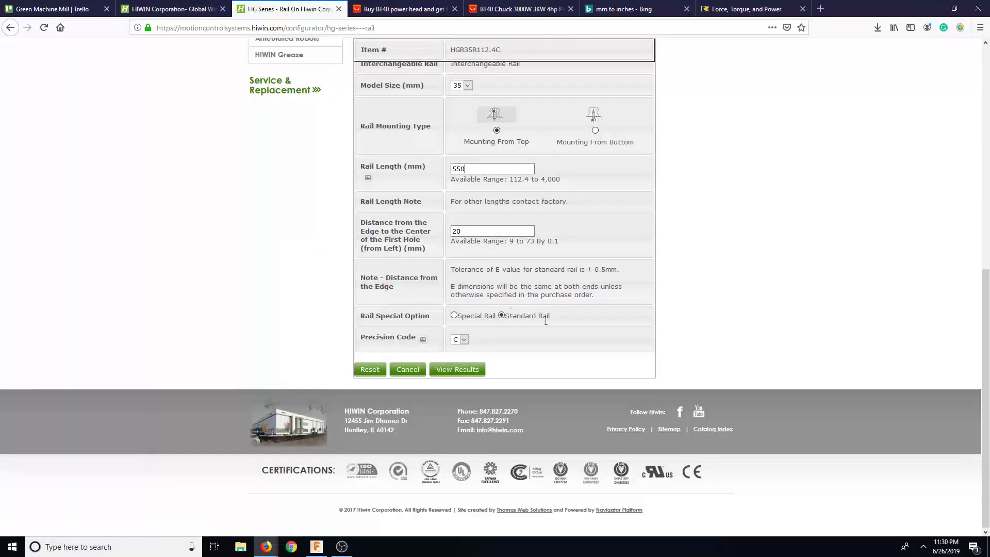
pyautogui.click(457, 370)
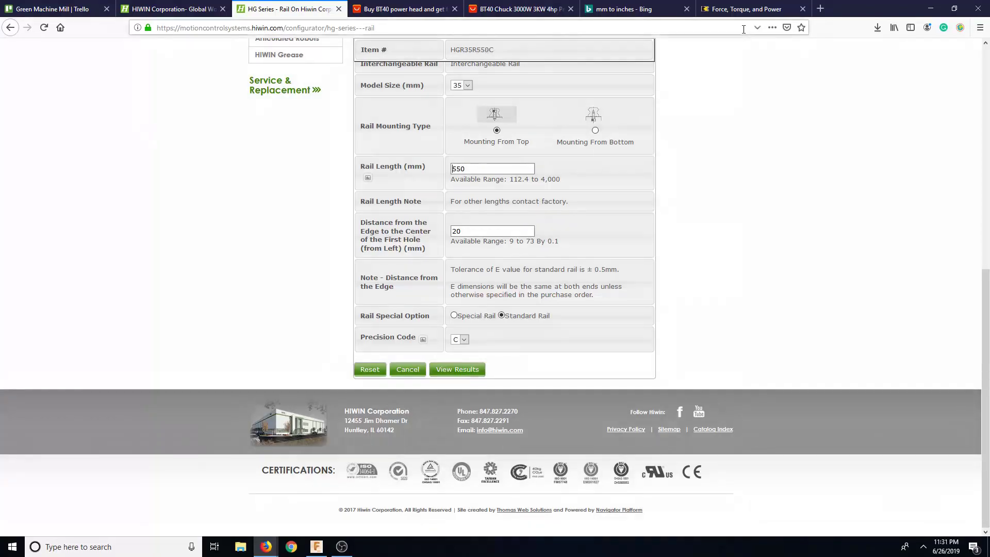
pyautogui.click(475, 371)
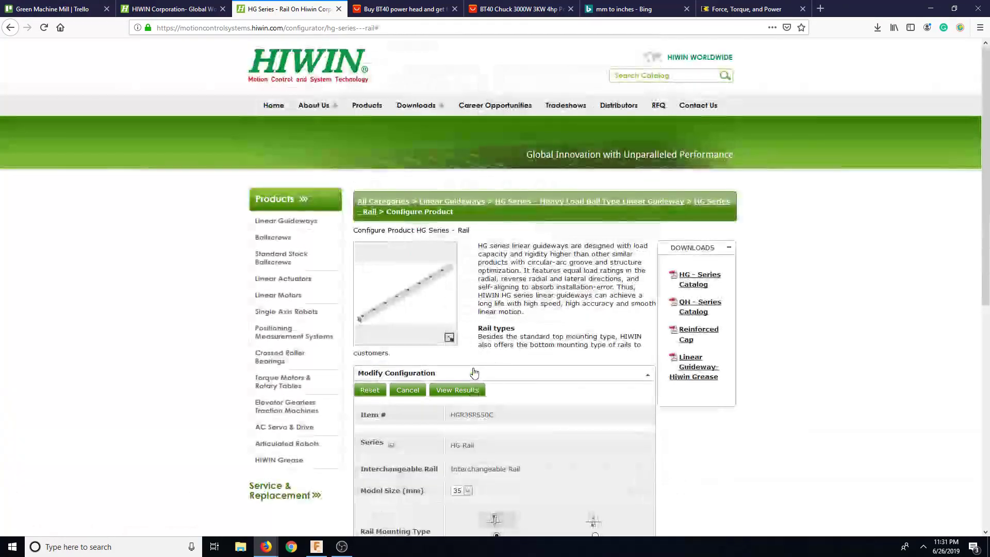
# Review the rail's specifications, open its 3D CAD drawing and download it as a STEP File AP214
pyautogui.scroll(-7, 547, 389)
pyautogui.scroll(-6, 548, 388)
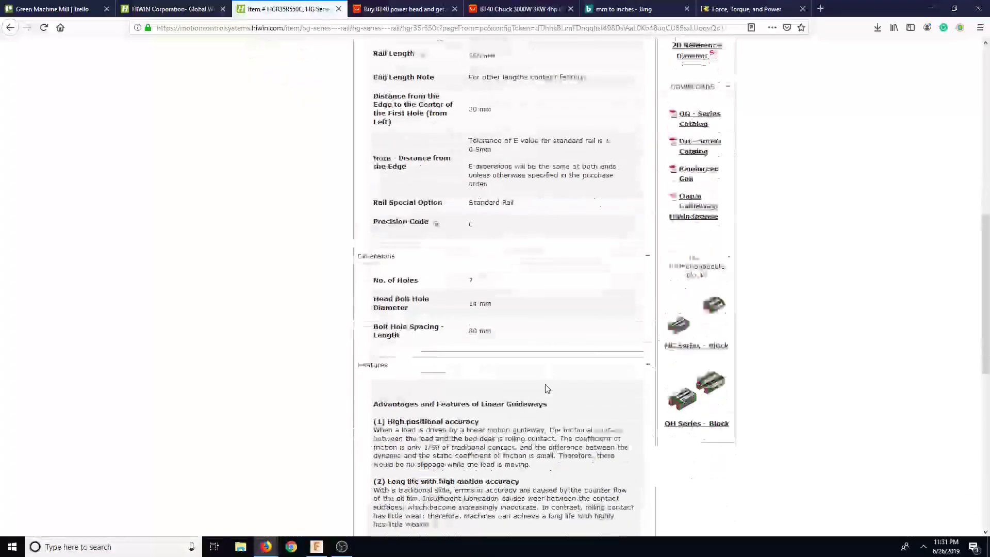
pyautogui.scroll(-4, 546, 383)
pyautogui.scroll(15, 545, 382)
pyautogui.scroll(1, 545, 386)
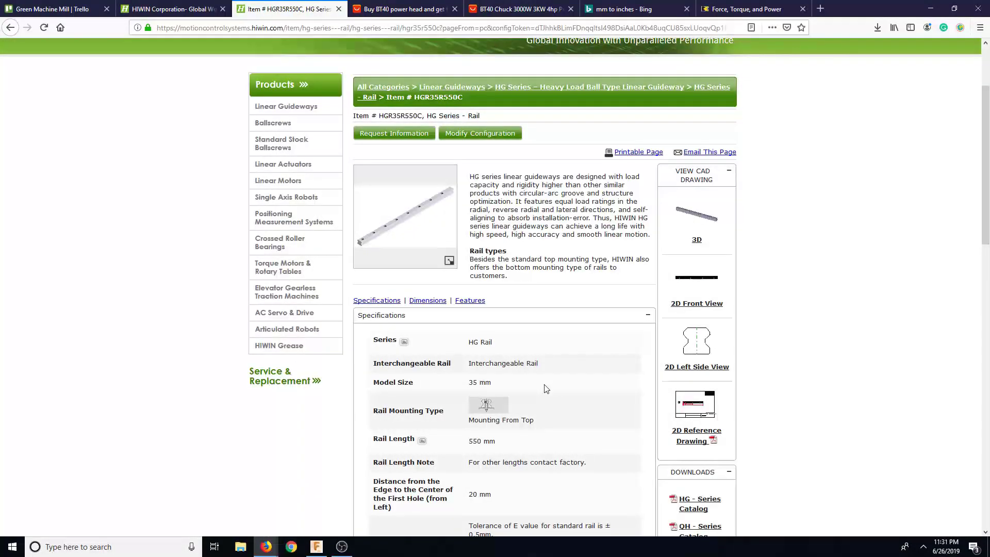
pyautogui.click(696, 243)
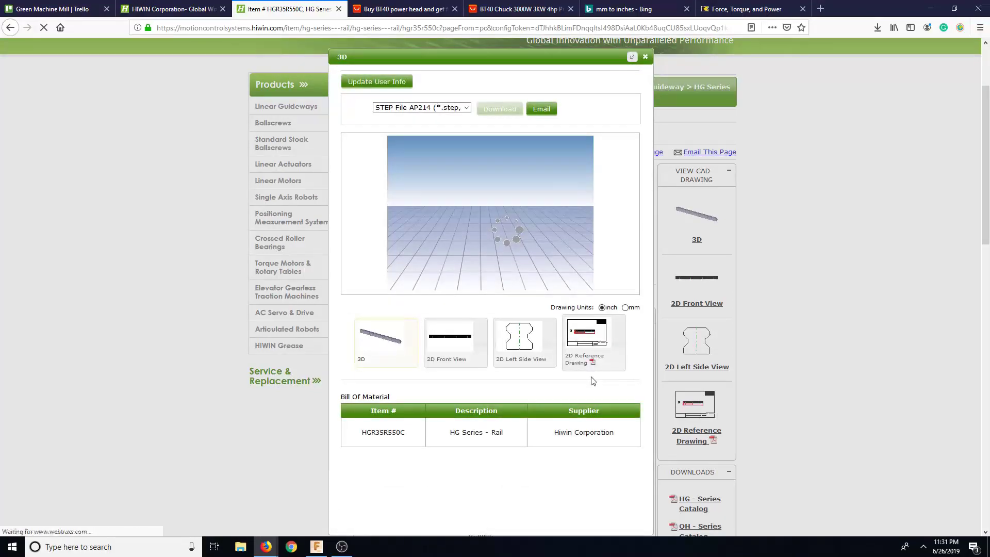
pyautogui.press('super+d')
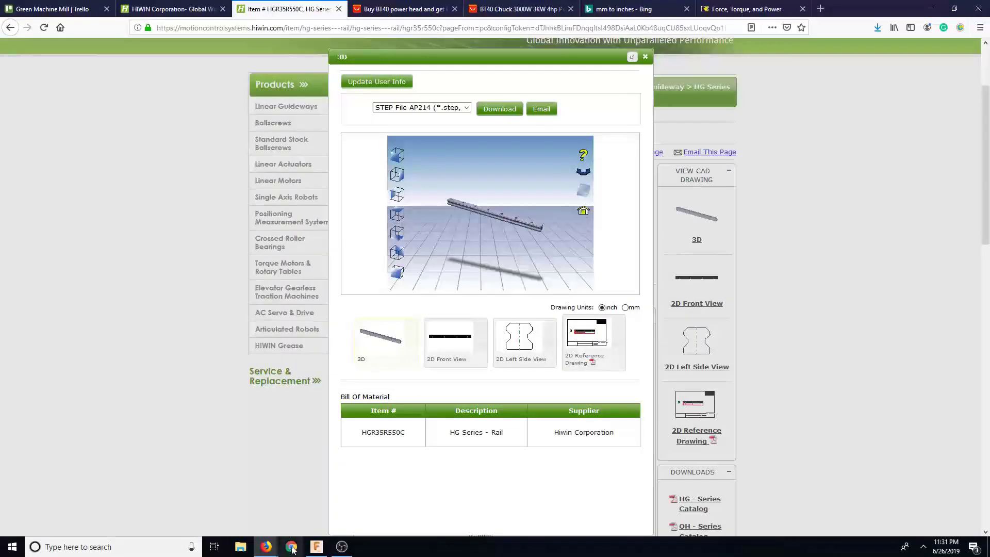
# Switch to Fusion 360 and upload the HGH35CAZ0C block and HGR35R550C rail STP files to the project's Linear Rail folder
pyautogui.click(317, 547)
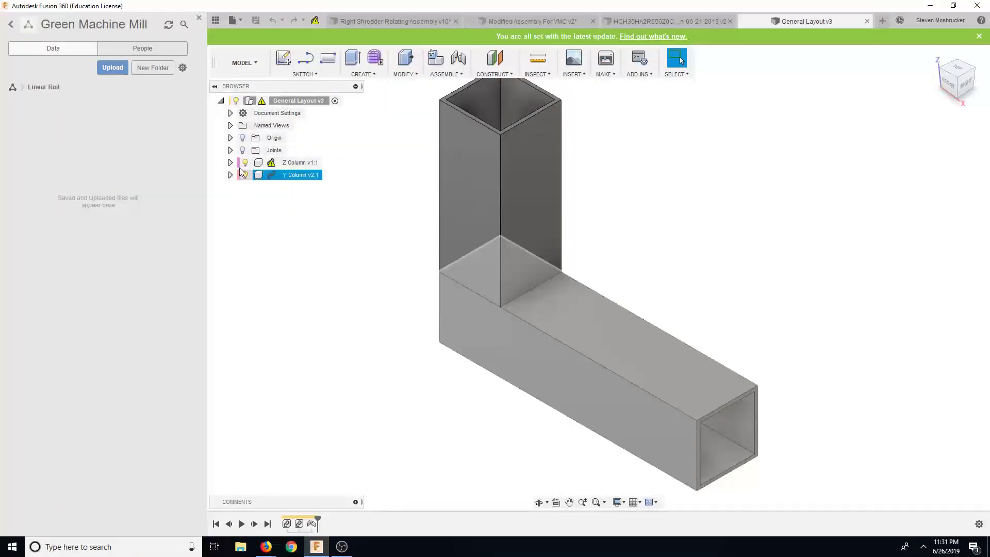
pyautogui.click(110, 69)
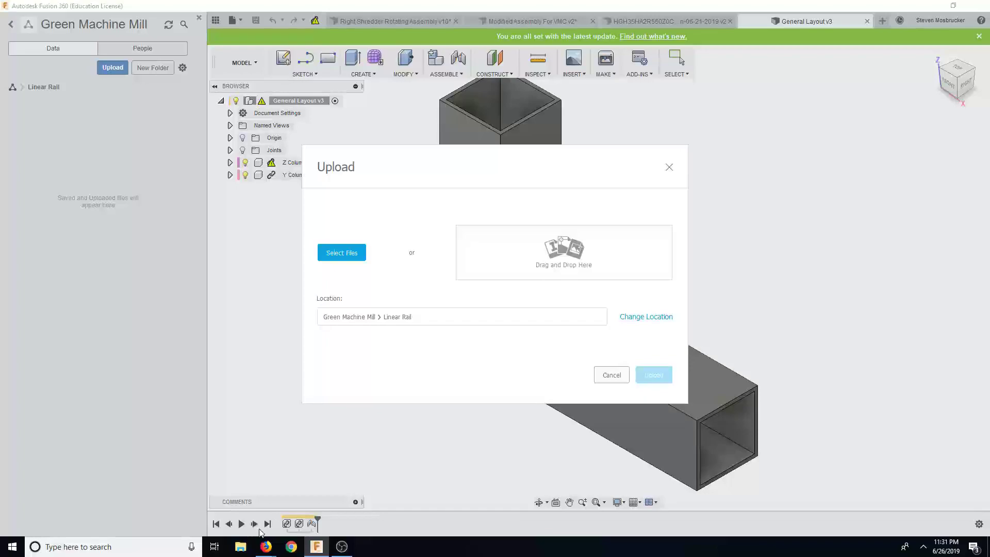
pyautogui.click(240, 547)
pyautogui.moveTo(452, 205); pyautogui.dragTo(989, 216)
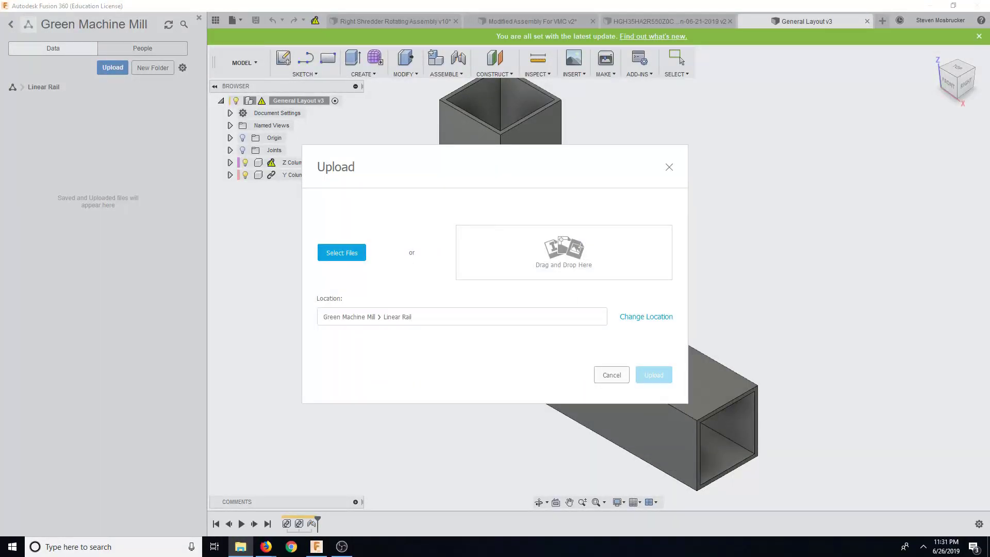
pyautogui.moveTo(989, 258); pyautogui.dragTo(375, 266)
pyautogui.moveTo(989, 247); pyautogui.dragTo(588, 264)
pyautogui.moveTo(989, 206); pyautogui.dragTo(593, 206)
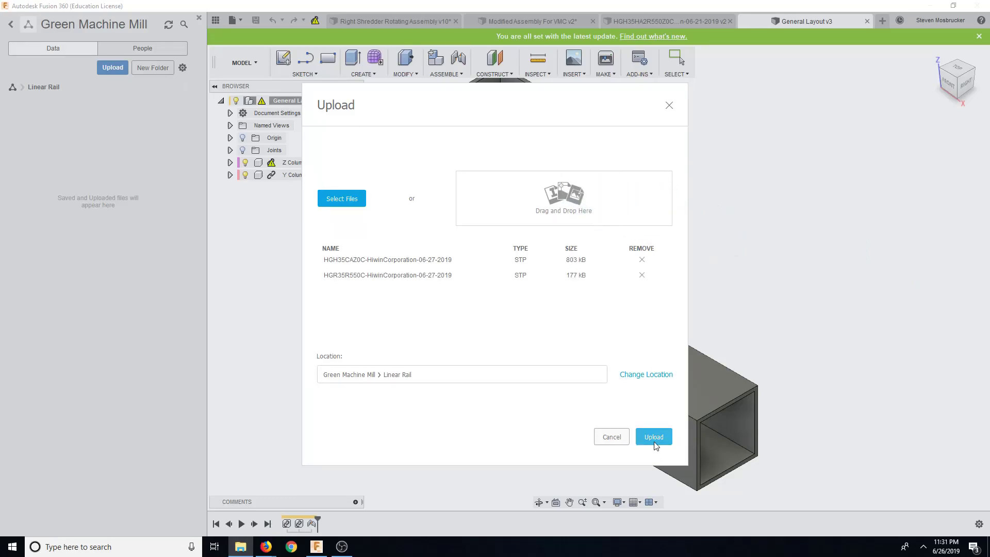
pyautogui.click(654, 437)
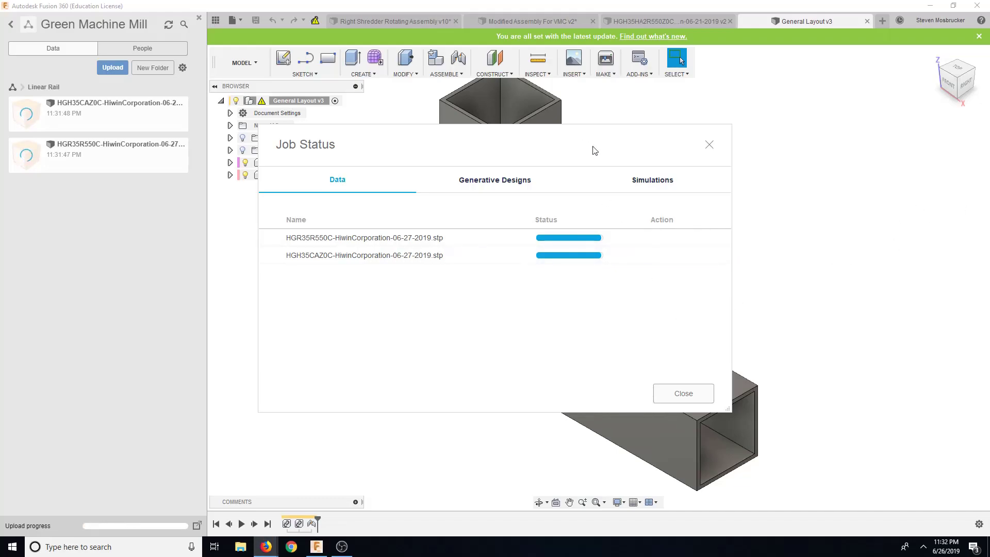
# Switch to Firefox, close the rail's 3D drawing and go to the Kennametal Force, Torque, and Power page
pyautogui.moveTo(266, 546)
pyautogui.click(291, 528)
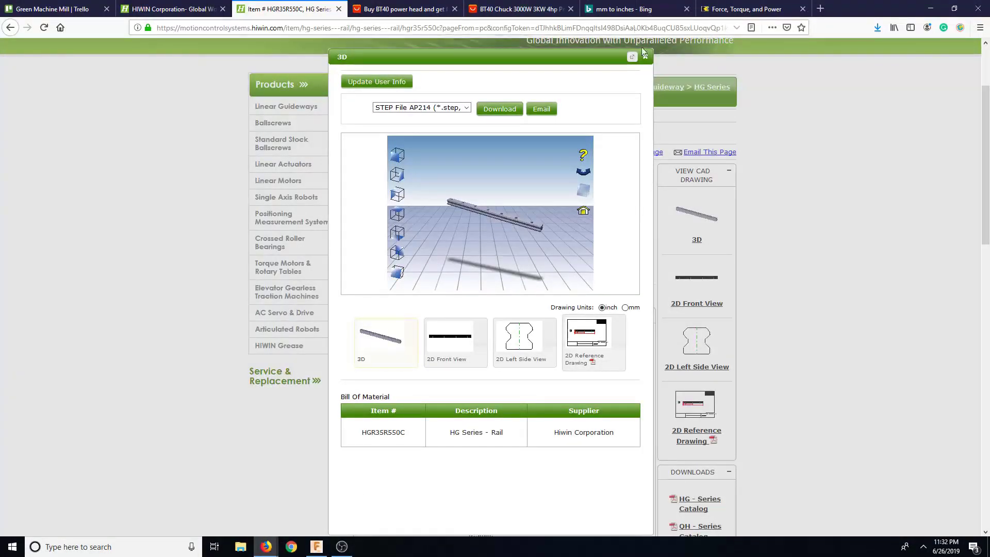
pyautogui.click(645, 57)
pyautogui.click(746, 9)
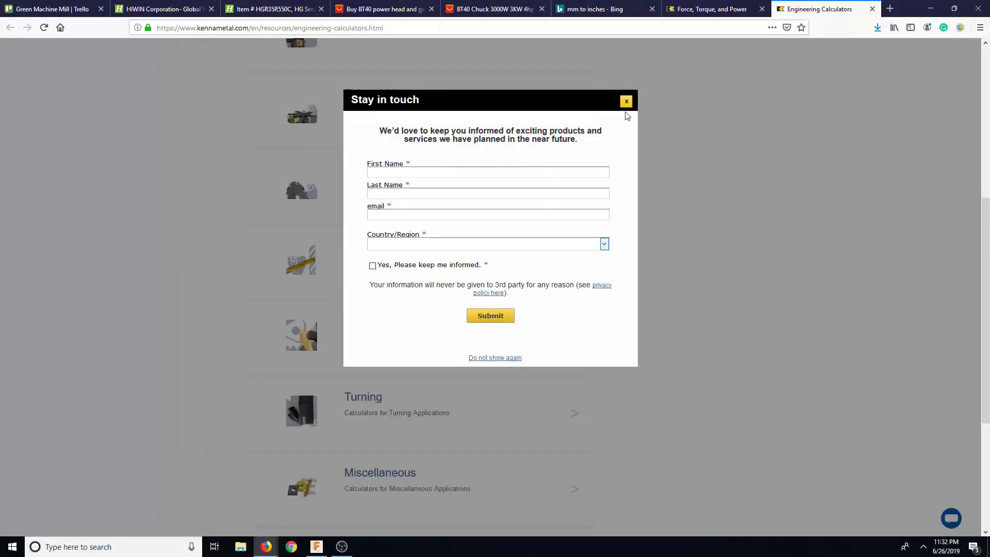
# Dismiss the Stay in touch form and browse Kennametal's list of engineering calculators
pyautogui.click(626, 99)
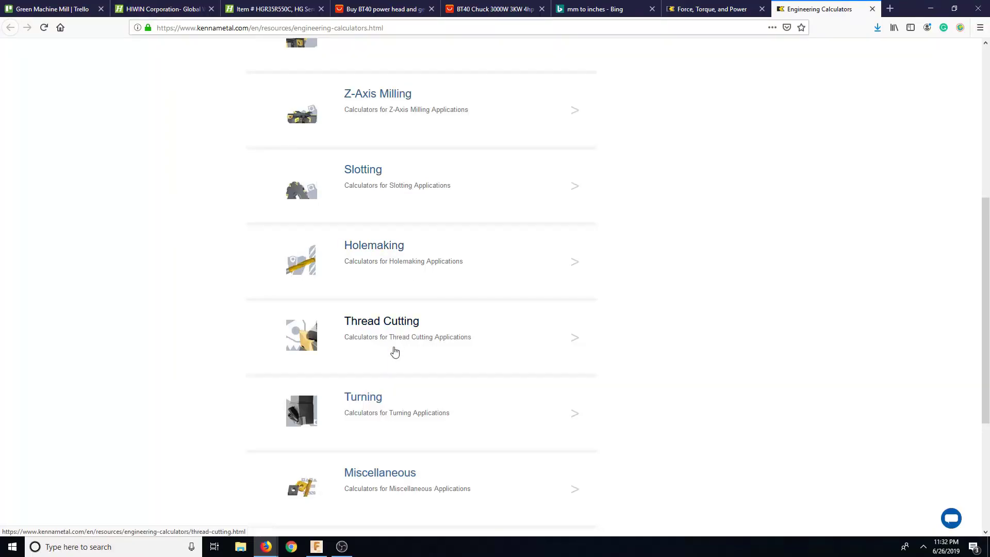
pyautogui.scroll(-3, 417, 413)
pyautogui.scroll(8, 417, 413)
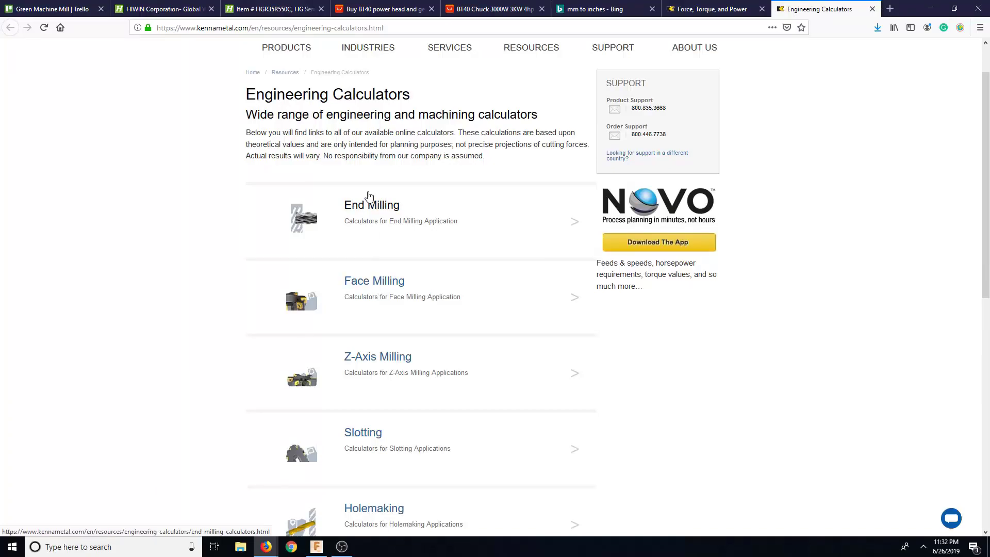
# Return to the slotting Force, Torque, and Power calculator and calculate the workpiece's Brinell hardness from its Rockwell HRB value
pyautogui.click(711, 10)
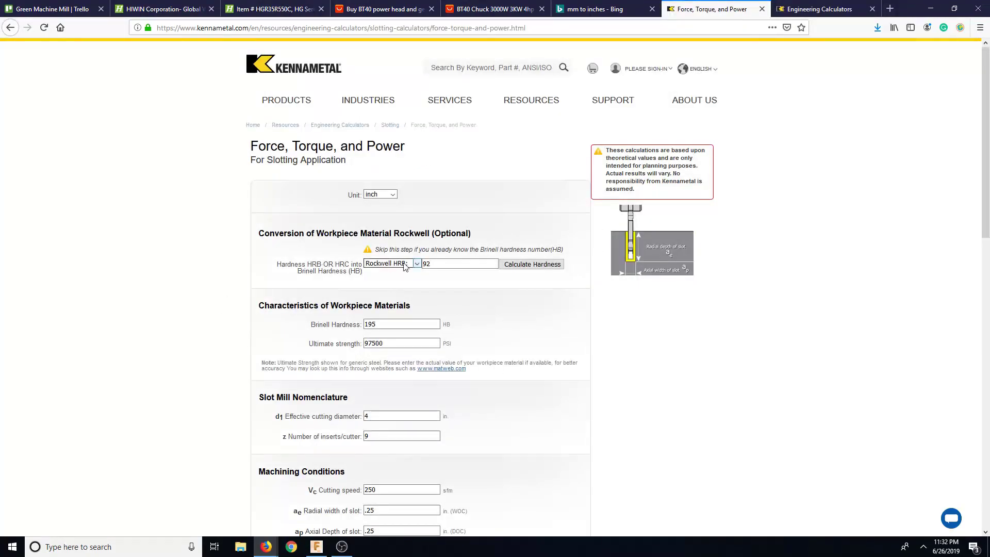
pyautogui.click(449, 264)
pyautogui.click(405, 343)
pyautogui.click(465, 264)
pyautogui.click(505, 264)
pyautogui.scroll(-3, 528, 417)
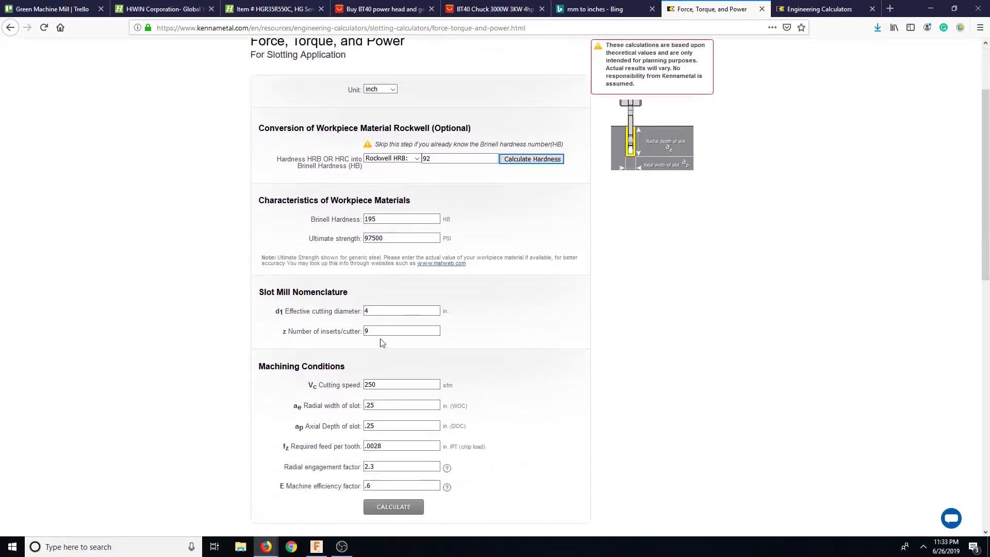
# Review the slot mill and machining condition values and show the help for the machine efficiency factor
pyautogui.click(392, 312)
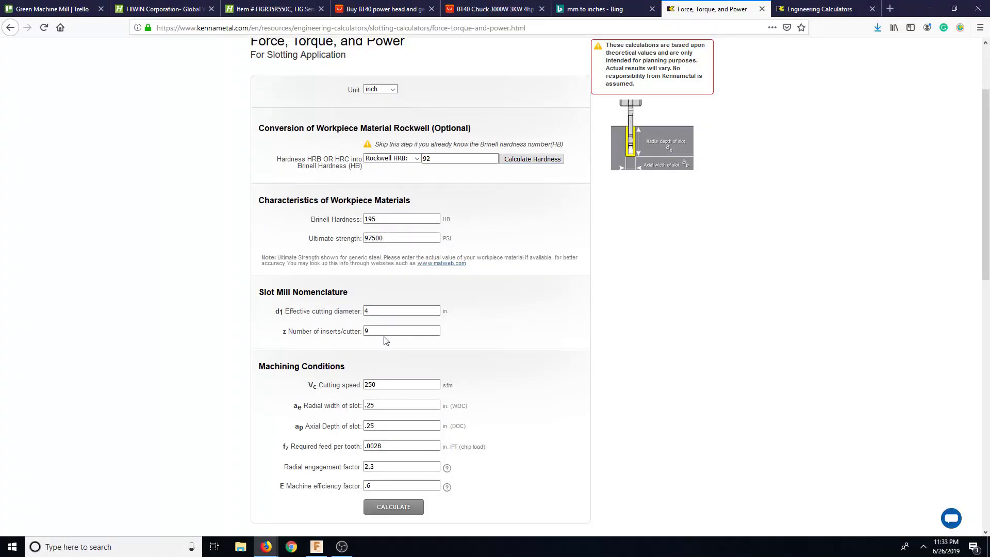
pyautogui.click(388, 333)
pyautogui.click(402, 406)
pyautogui.click(400, 385)
pyautogui.click(402, 405)
pyautogui.scroll(-4, 392, 407)
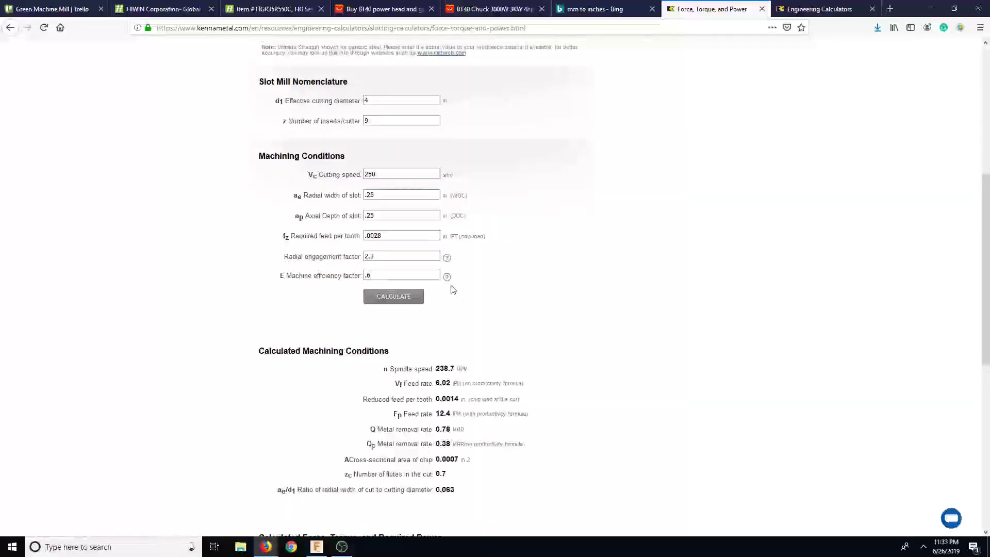
pyautogui.click(447, 277)
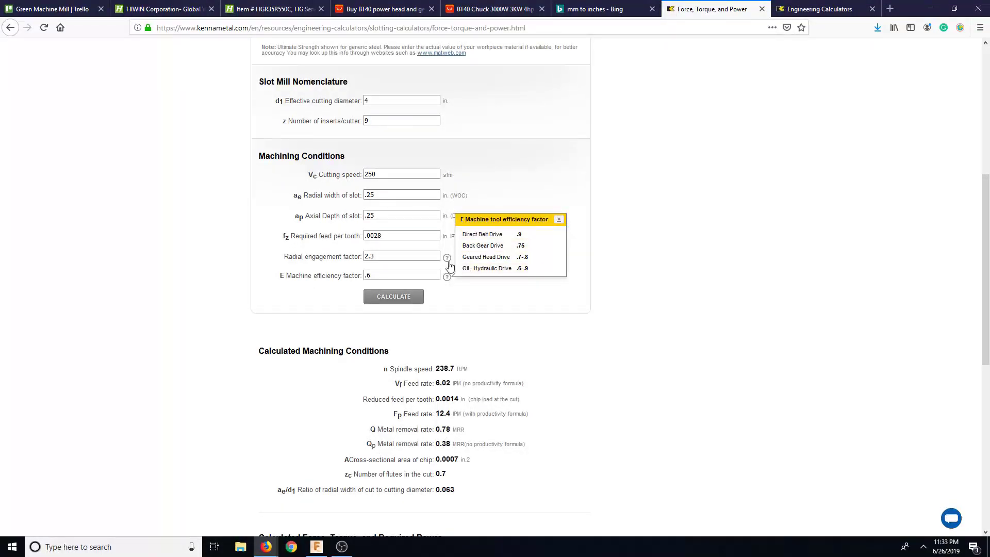
# Check the help table for the radial engagement factor and close it
pyautogui.click(446, 257)
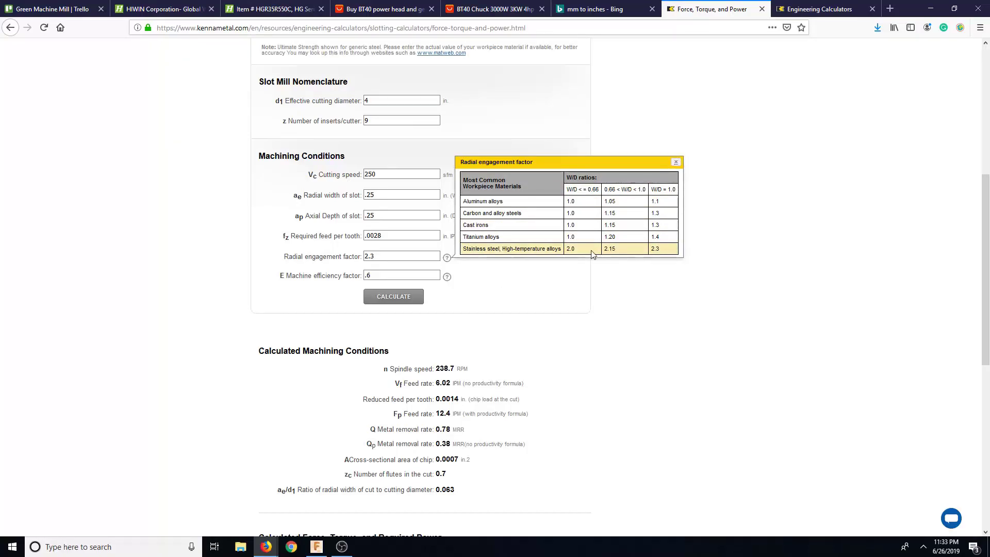
pyautogui.click(675, 162)
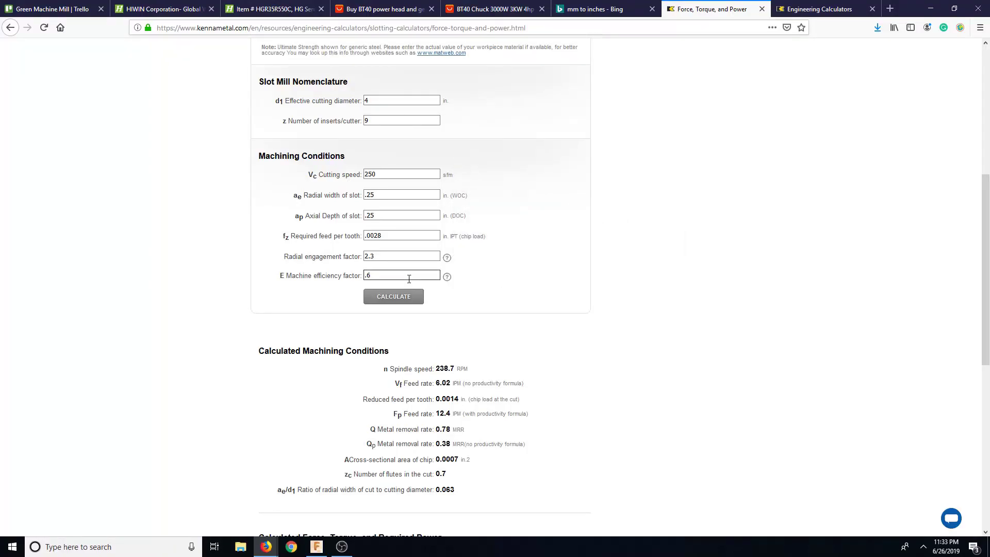
pyautogui.click(406, 256)
# Compare the machining inputs with the calculated force, torque and machining power results
pyautogui.scroll(-5, 521, 444)
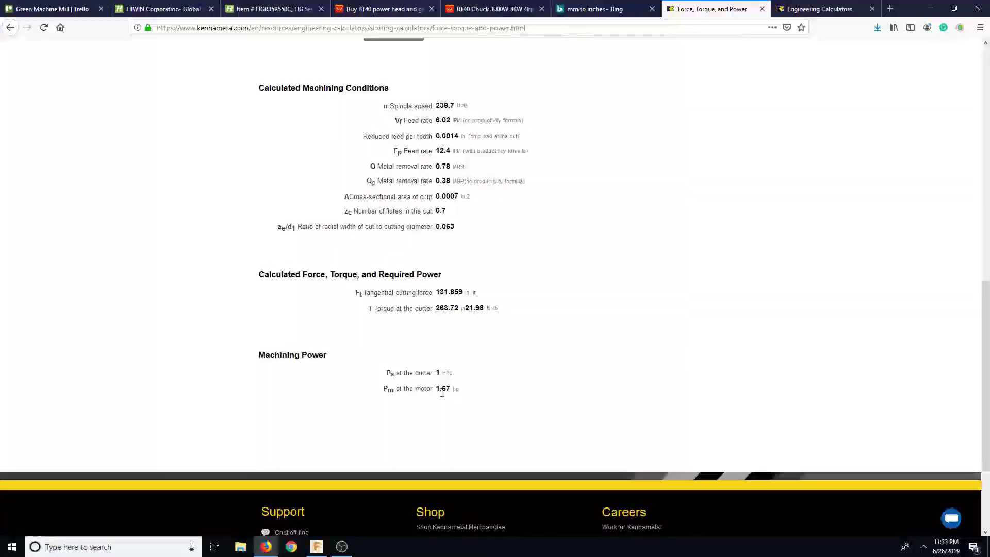
pyautogui.scroll(6, 443, 393)
pyautogui.scroll(-3, 413, 308)
pyautogui.scroll(3, 413, 308)
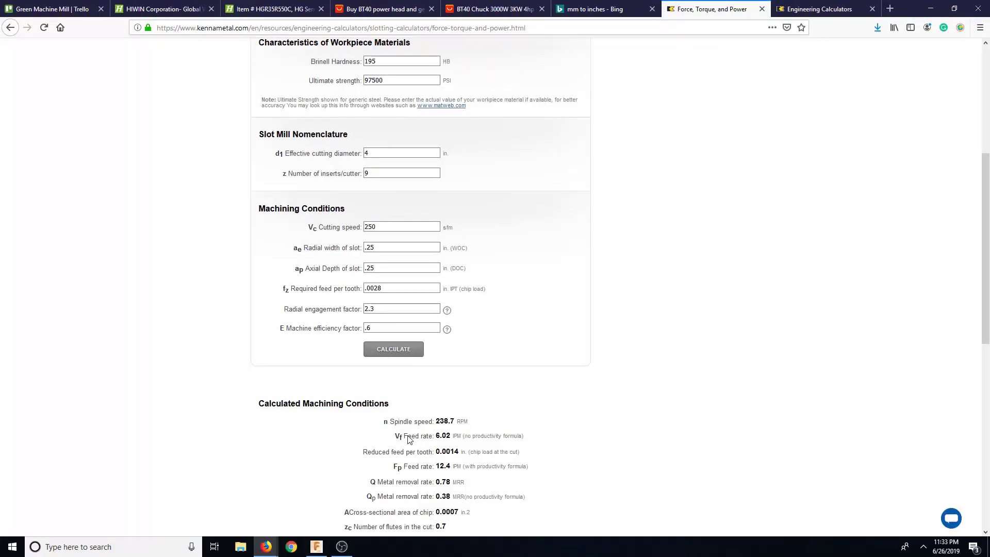
pyautogui.scroll(-3, 437, 435)
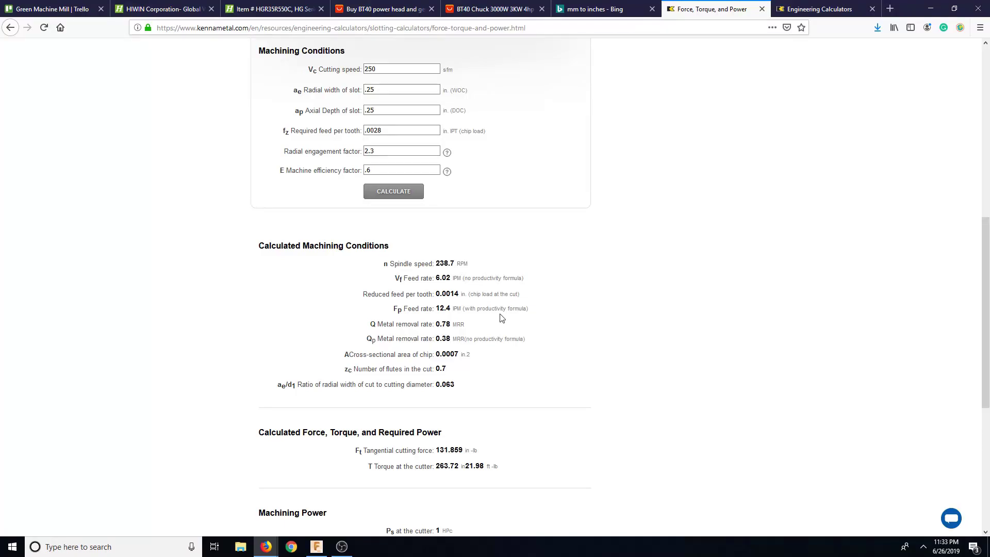
# Examine the reduced feed per tooth, the productivity-formula feed rate and the spindle speed in the calculated machining conditions
pyautogui.moveTo(363, 295); pyautogui.dragTo(459, 297)
pyautogui.click(533, 298)
pyautogui.moveTo(386, 313); pyautogui.dragTo(464, 311)
pyautogui.click(538, 308)
pyautogui.tripleClick(524, 310)
pyautogui.click(530, 311)
pyautogui.tripleClick(525, 310)
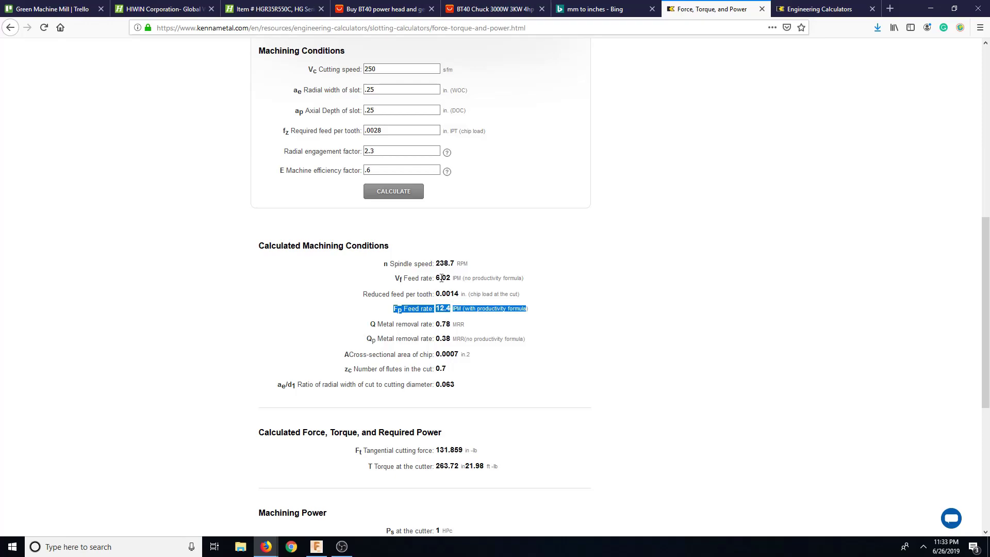
pyautogui.click(452, 261)
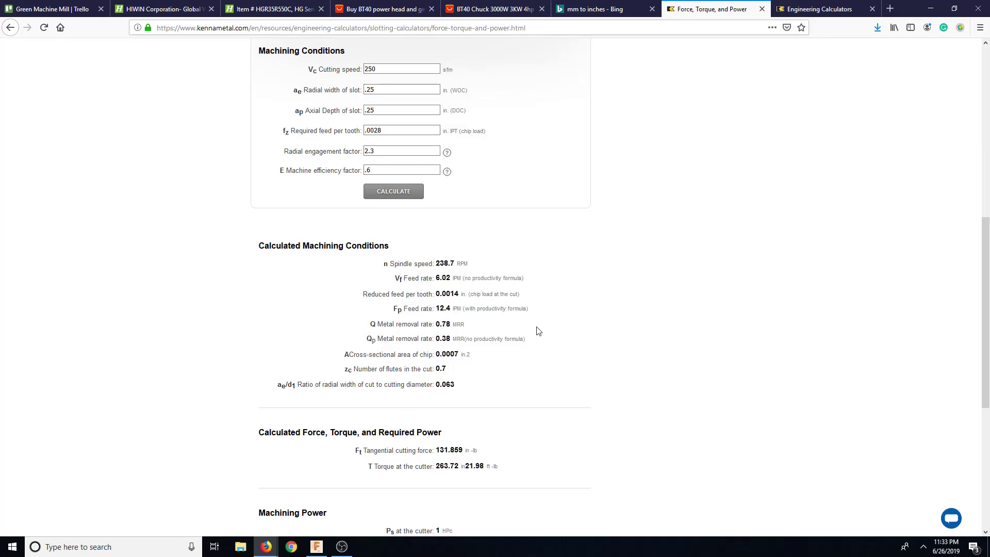
# Open the Windows Calculator and multiply the 238.7 RPM spindle speed by 9 inserts
pyautogui.press('super+r')
pyautogui.write('calc')
pyautogui.press('Return')
pyautogui.write('238.7')
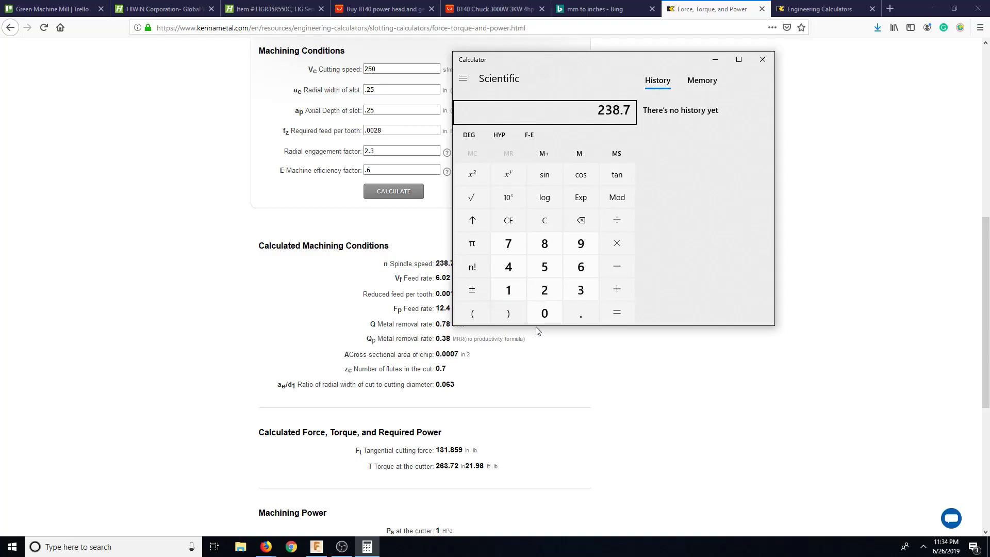
pyautogui.write('*9')
pyautogui.press('Return')
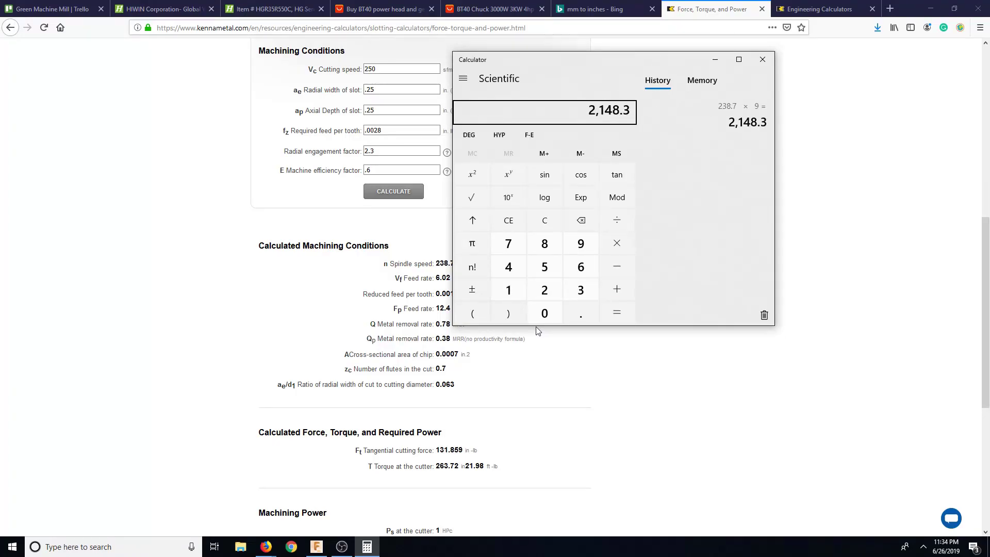
# Multiply the result by the reduced feed per tooth of .0014 and uncover the calculated conditions behind the Calculator window
pyautogui.press('*')
pyautogui.write('.00')
pyautogui.moveTo(561, 70); pyautogui.dragTo(639, 79)
pyautogui.write('14')
pyautogui.press('Return')
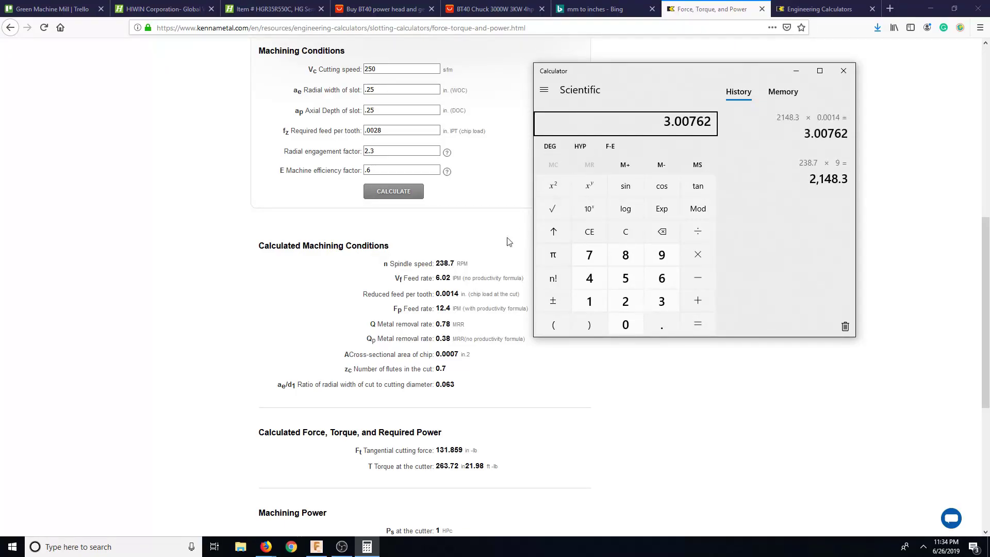
# Clear the Calculator and compute the feed rate as 238.7 × 9 × .0028
pyautogui.click(641, 236)
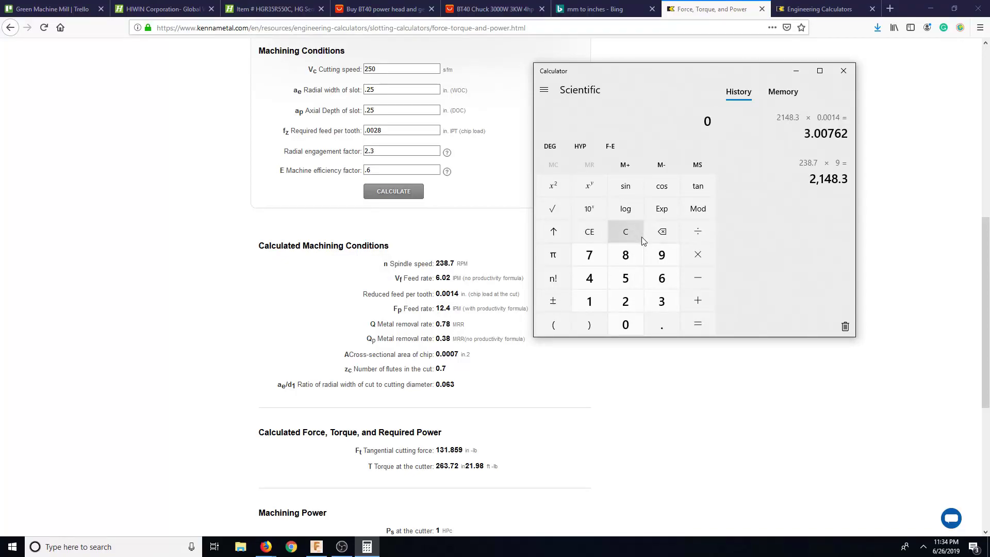
pyautogui.write('238.7')
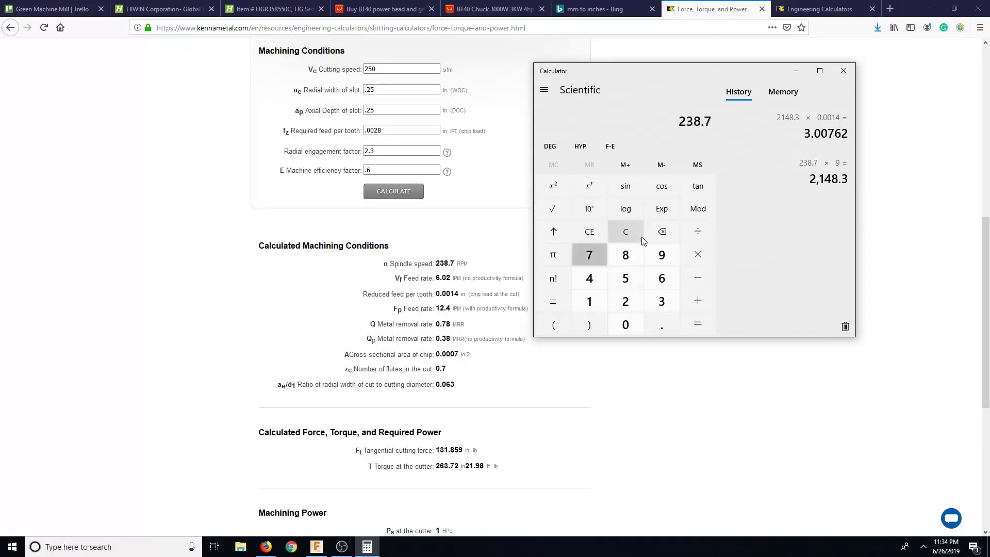
pyautogui.press('*')
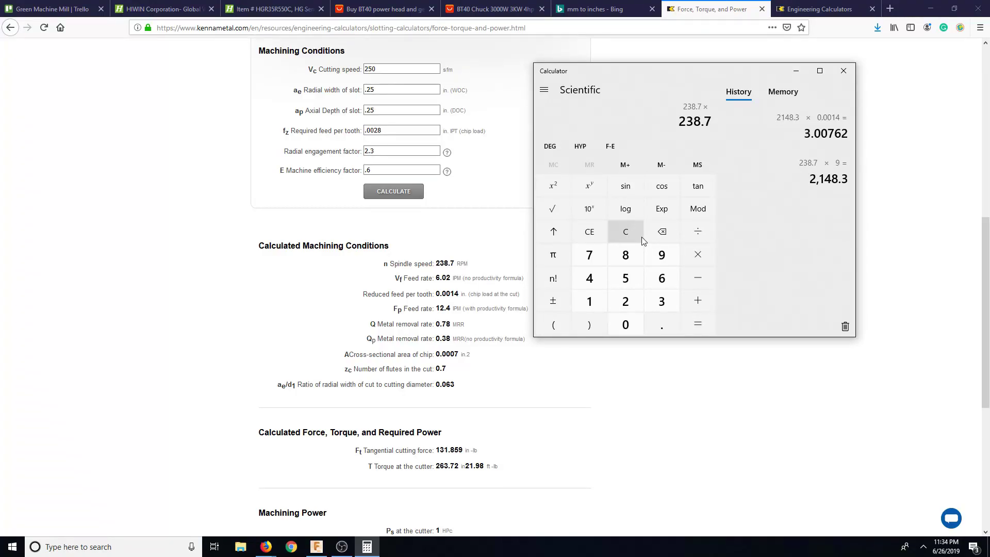
pyautogui.write('9')
pyautogui.press('*')
pyautogui.write('.0028')
pyautogui.press('Return')
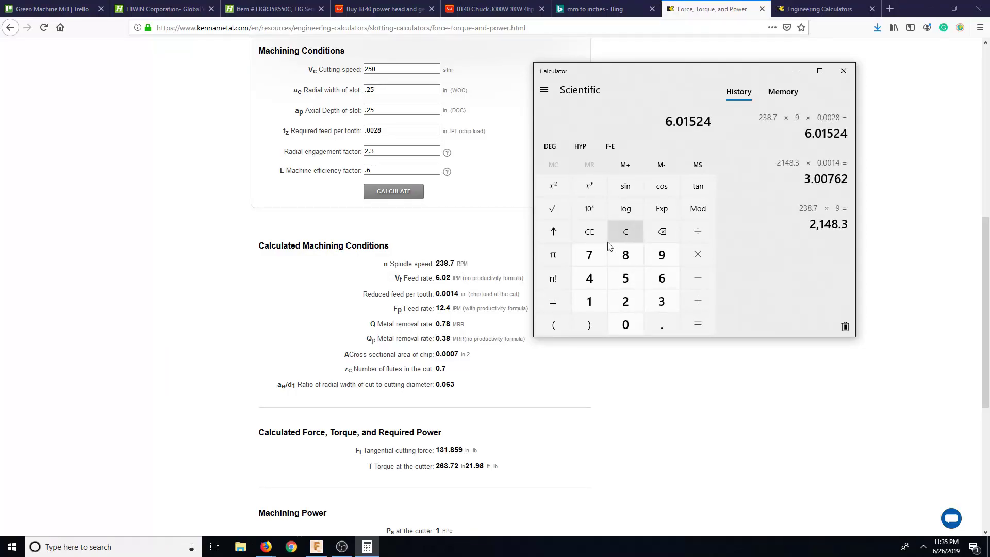
# Return to the Kennametal page and compare the feed rates with and without the productivity formula and the reduced feed per tooth
pyautogui.click(469, 277)
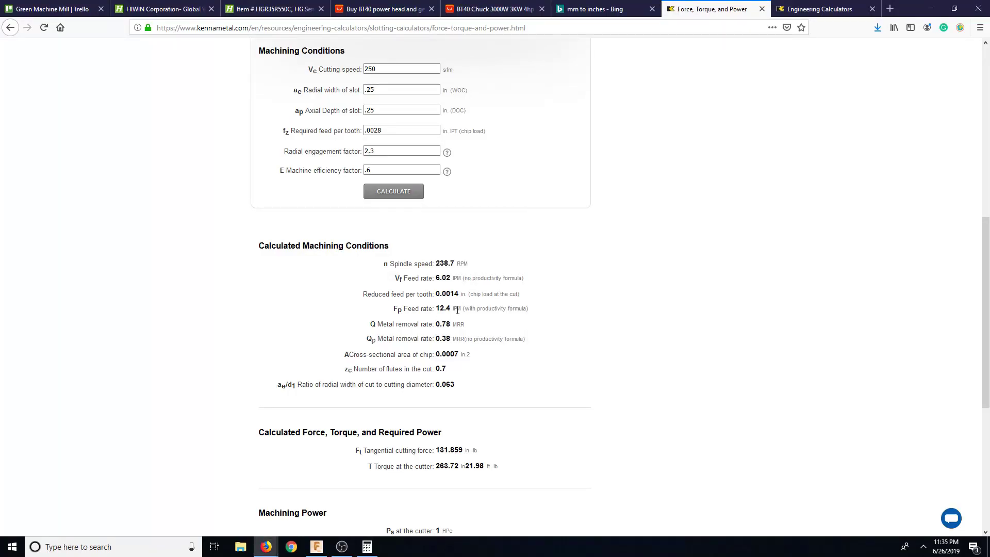
pyautogui.moveTo(383, 264); pyautogui.dragTo(522, 283)
pyautogui.click(521, 284)
pyautogui.moveTo(375, 295); pyautogui.dragTo(461, 287)
pyautogui.click(490, 291)
pyautogui.tripleClick(519, 302)
pyautogui.click(519, 301)
pyautogui.tripleClick(520, 300)
pyautogui.click(521, 298)
pyautogui.moveTo(472, 308); pyautogui.dragTo(514, 310)
pyautogui.click(514, 310)
pyautogui.scroll(-2, 464, 440)
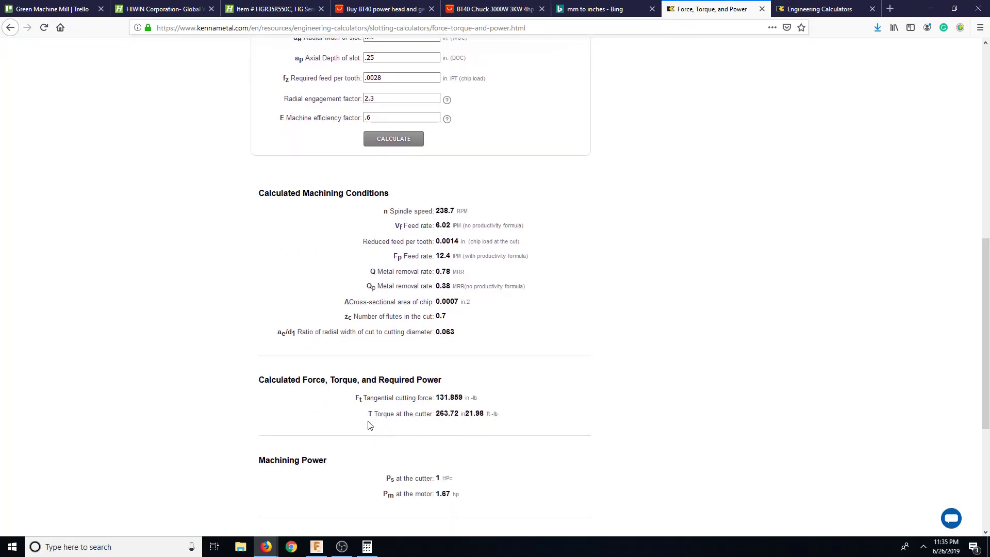
# Review the calculated torque at the cutter and the machining power required at the motor
pyautogui.moveTo(369, 422); pyautogui.dragTo(482, 414)
pyautogui.click(496, 425)
pyautogui.scroll(-4, 482, 466)
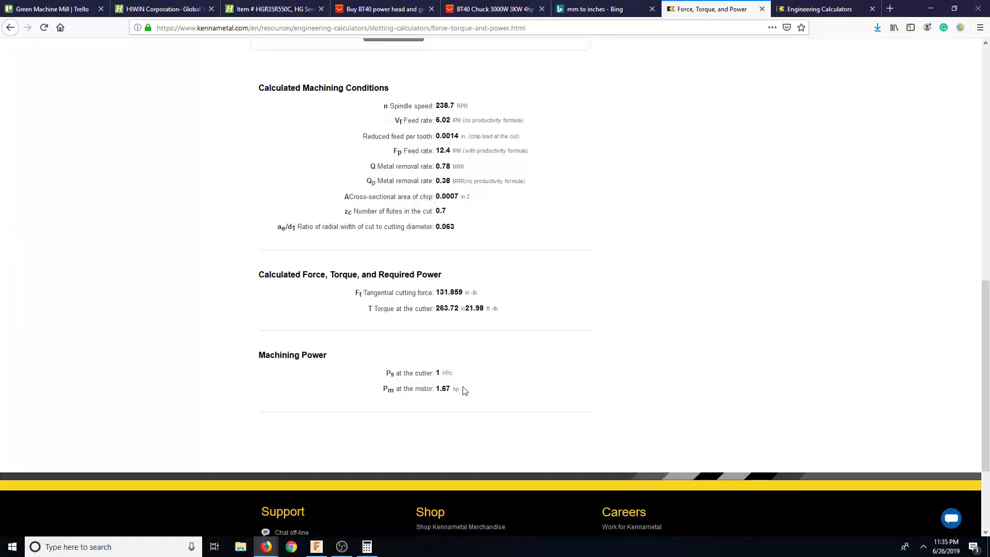
pyautogui.scroll(10, 464, 391)
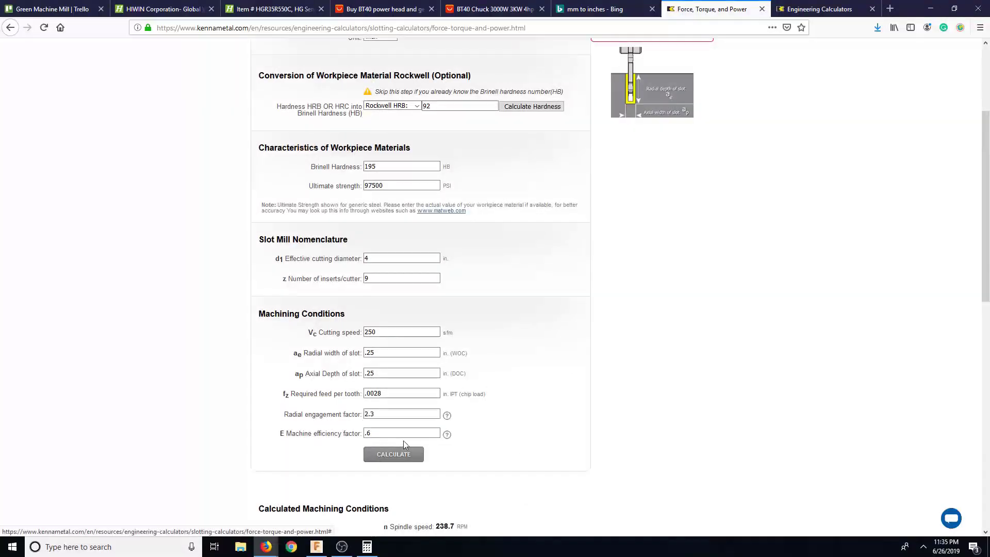
pyautogui.scroll(-7, 404, 442)
pyautogui.scroll(4, 404, 442)
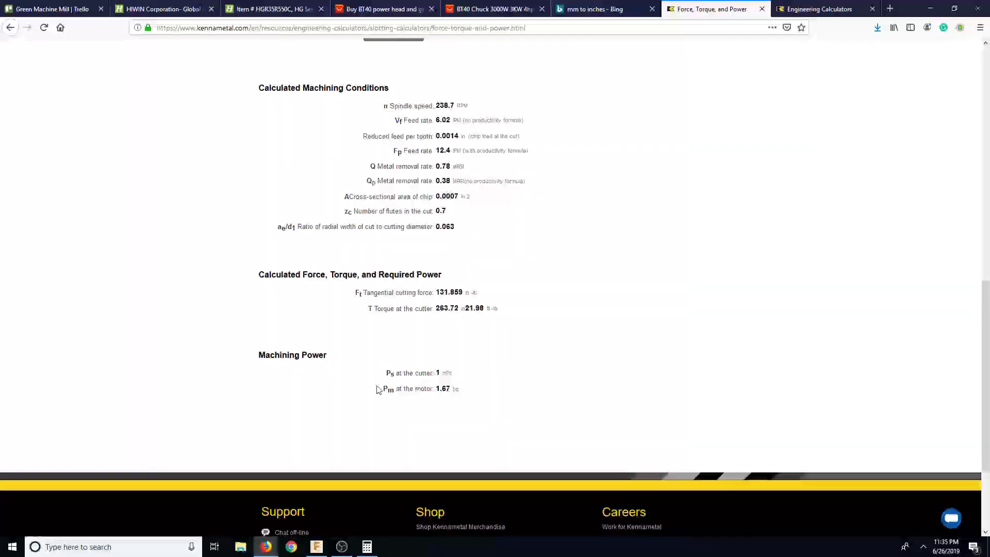
pyautogui.moveTo(383, 388); pyautogui.dragTo(435, 393)
pyautogui.click(462, 390)
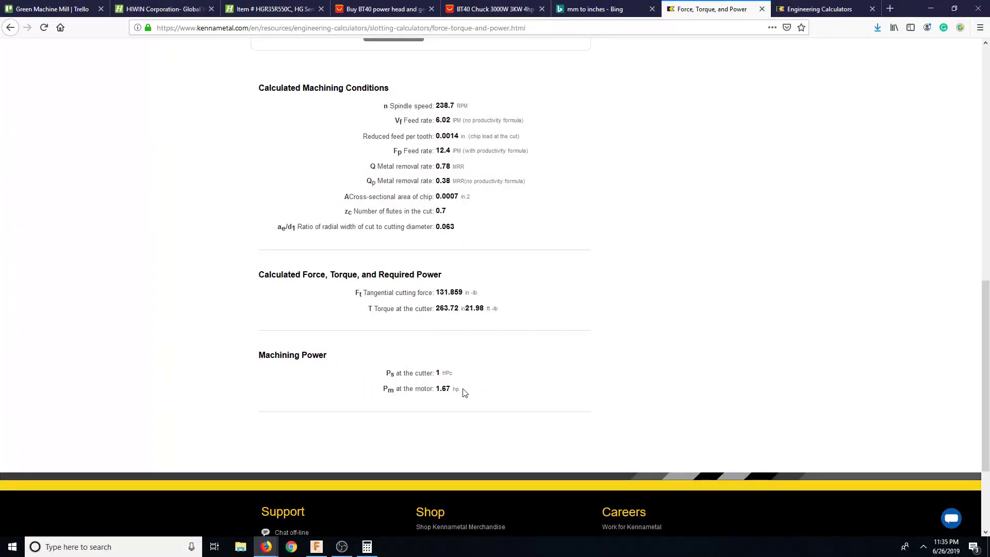
pyautogui.scroll(1, 463, 393)
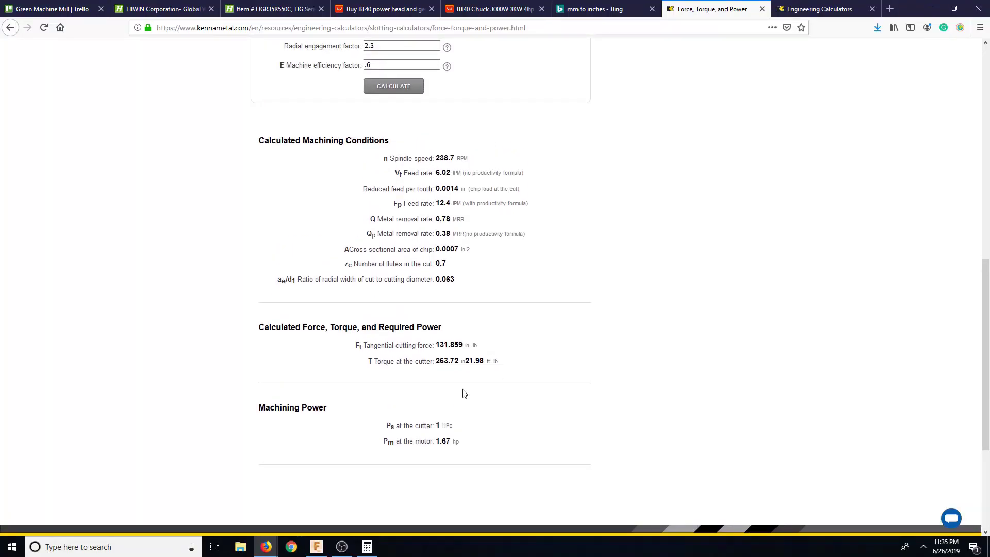
# Open a new Calculator window and convert the motor power to watts by computing 1.67 × 750
pyautogui.press('super+r')
pyautogui.write('calc')
pyautogui.press('Return')
pyautogui.write('1.67')
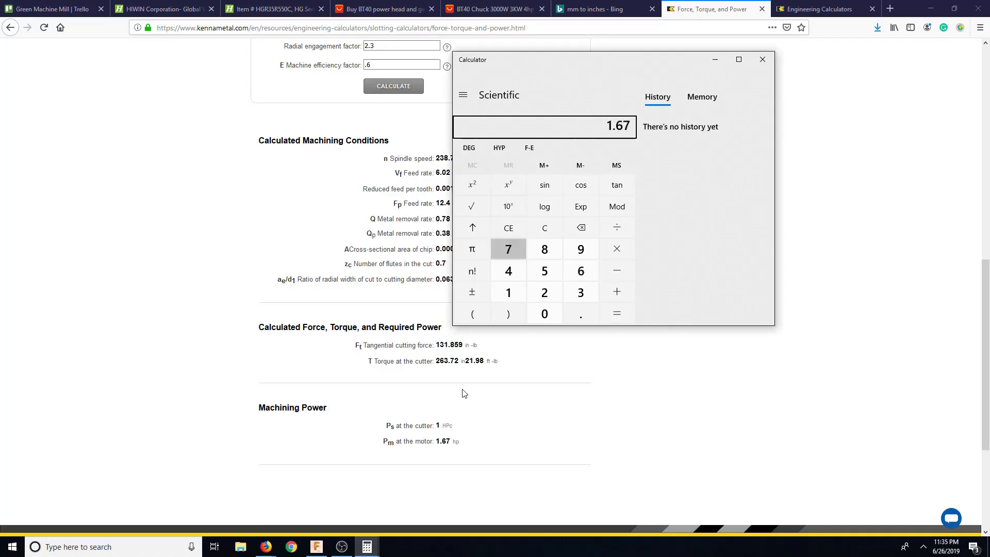
pyautogui.write('6')
pyautogui.press('BackSpace')
pyautogui.write('750')
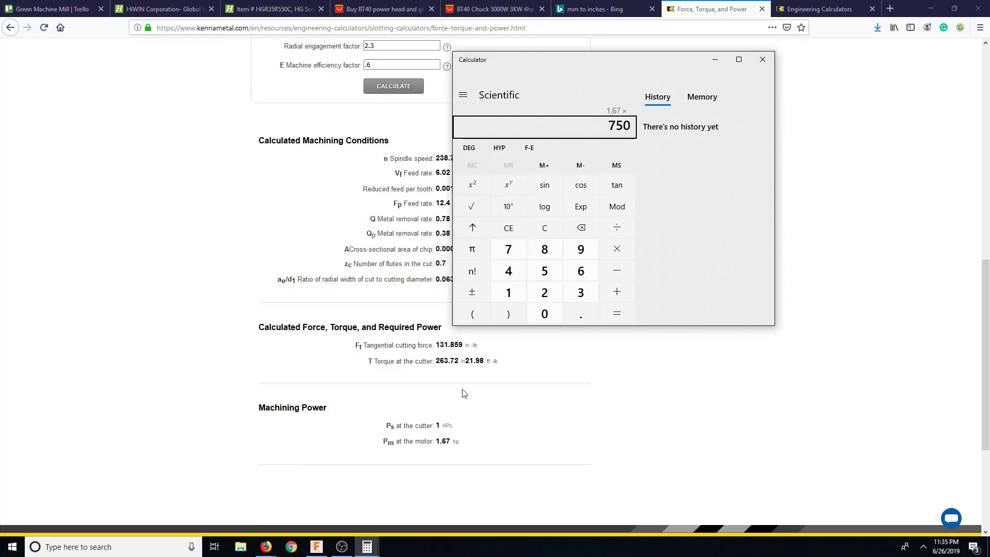
pyautogui.press('Return')
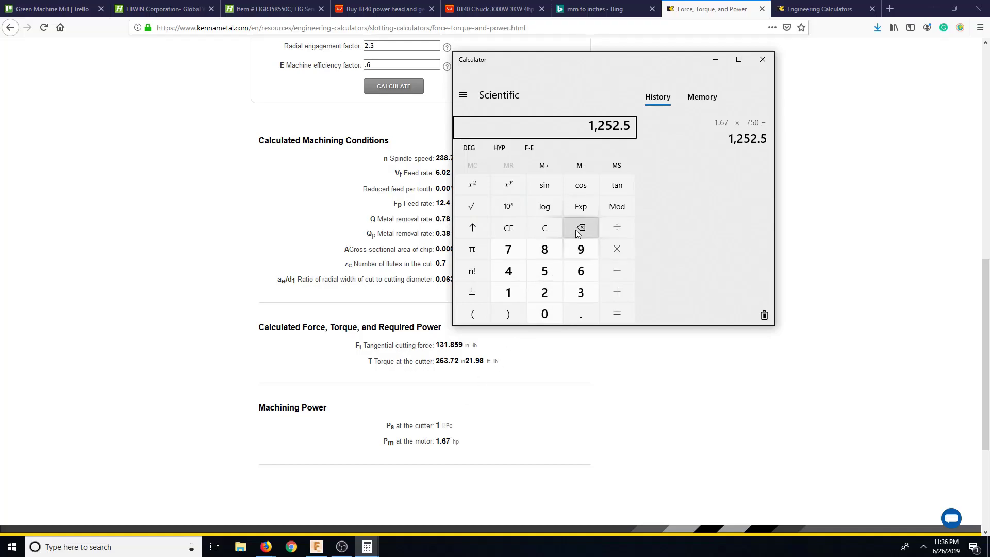
# Divide the wattage by 120 in the Calculator and return to the Kennametal page
pyautogui.click(616, 228)
pyautogui.click(517, 292)
pyautogui.click(544, 292)
pyautogui.click(545, 312)
pyautogui.click(619, 308)
pyautogui.click(831, 188)
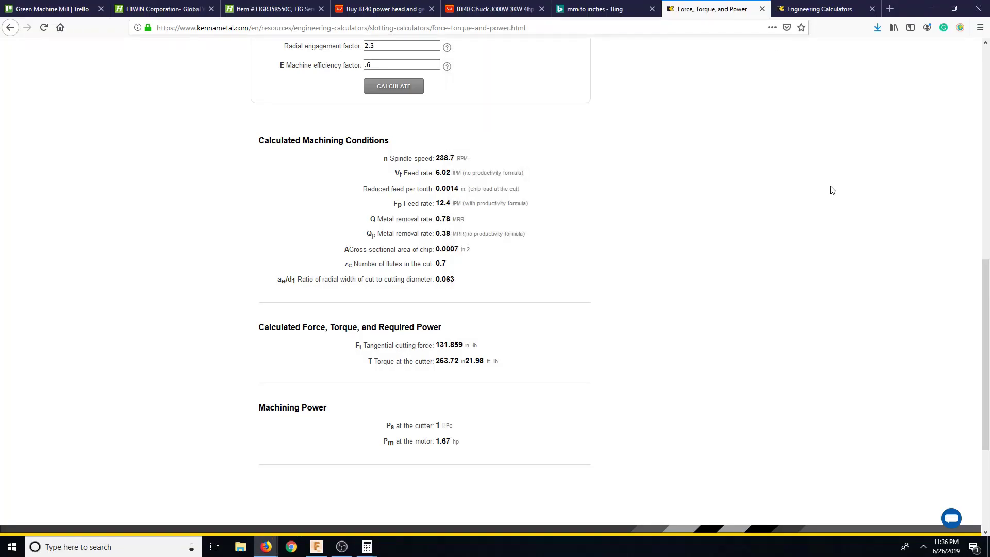
# Review the slotting calculator's inputs against its calculated machining conditions, torque, and power at the cutter and motor
pyautogui.scroll(4, 680, 314)
pyautogui.scroll(5, 680, 314)
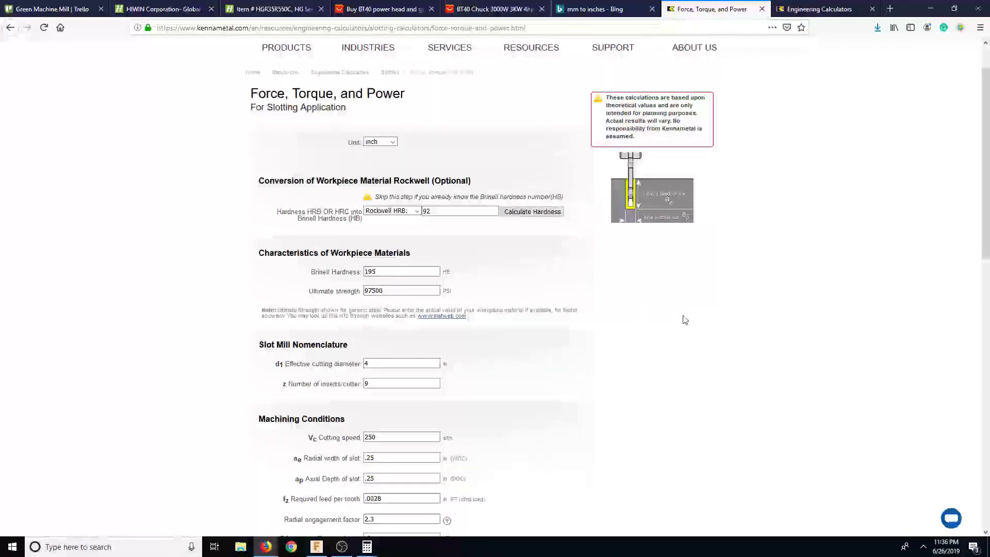
pyautogui.scroll(-6, 481, 283)
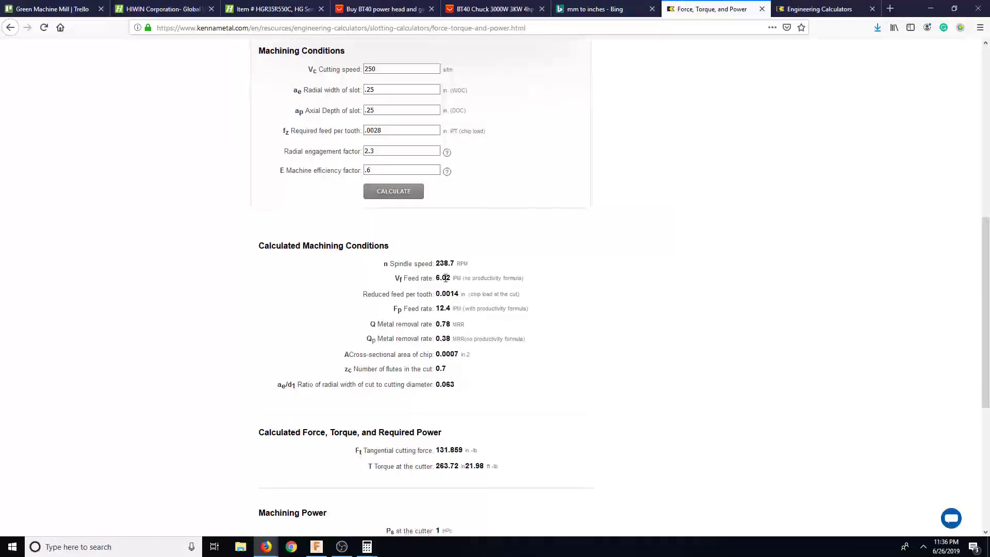
pyautogui.scroll(6, 524, 309)
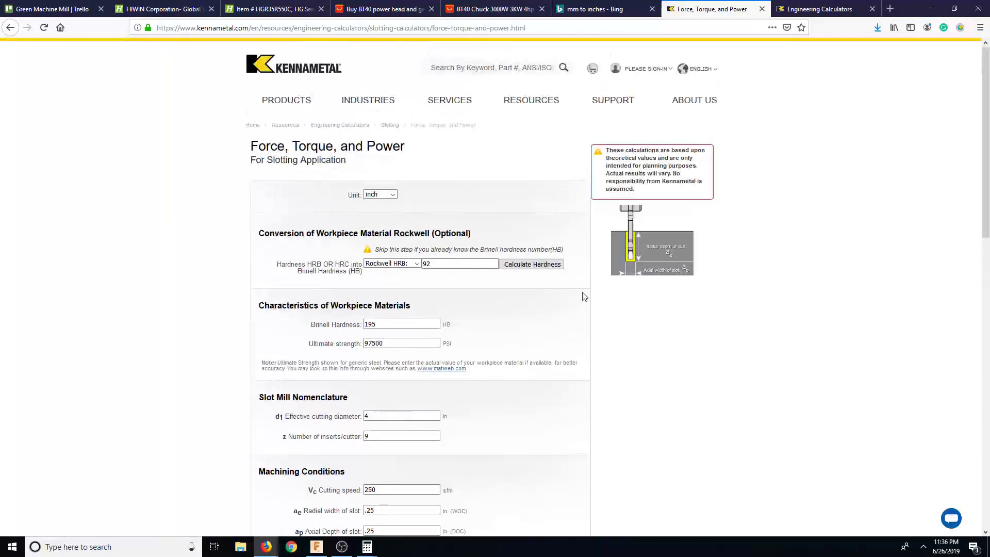
pyautogui.scroll(-6, 613, 268)
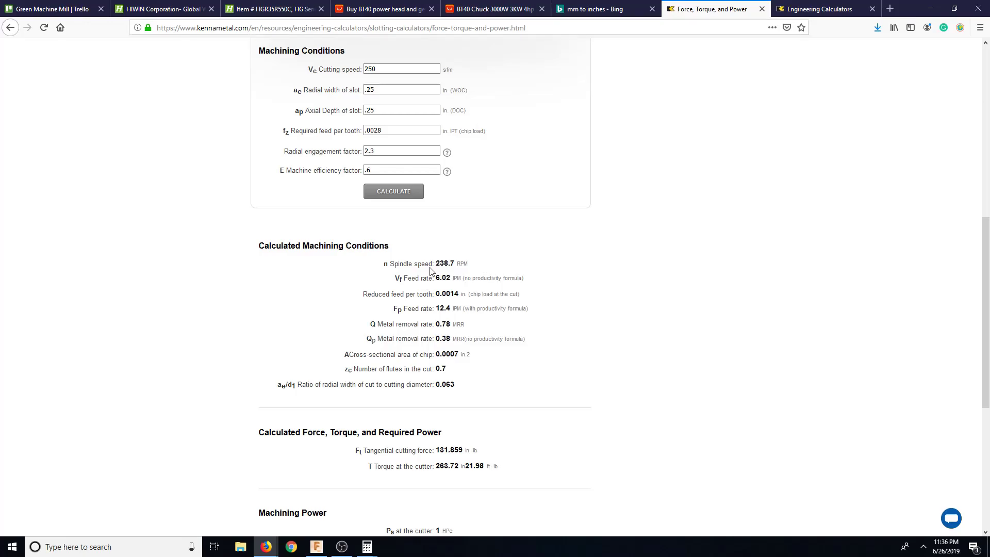
pyautogui.scroll(-5, 431, 270)
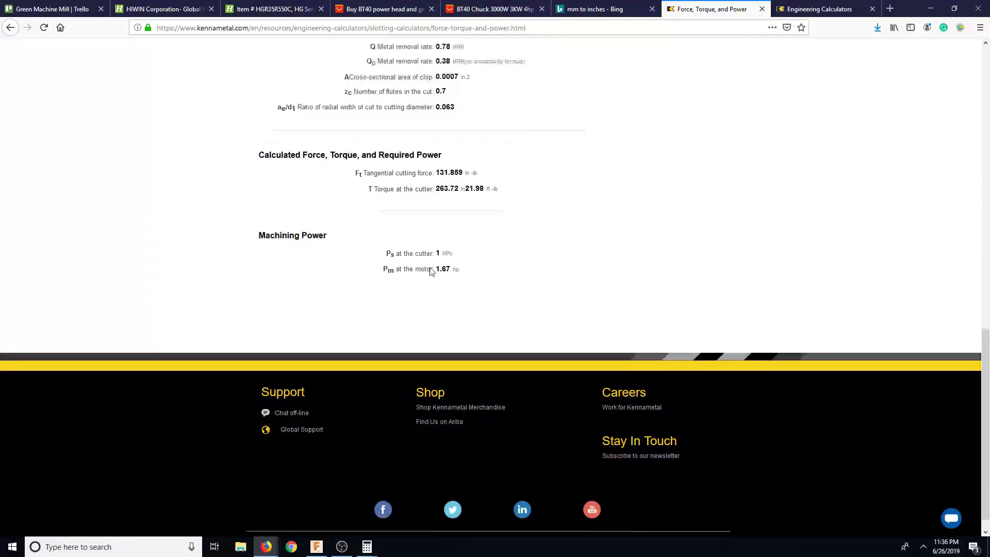
pyautogui.scroll(4, 433, 271)
pyautogui.scroll(-1, 432, 272)
pyautogui.scroll(-3, 431, 270)
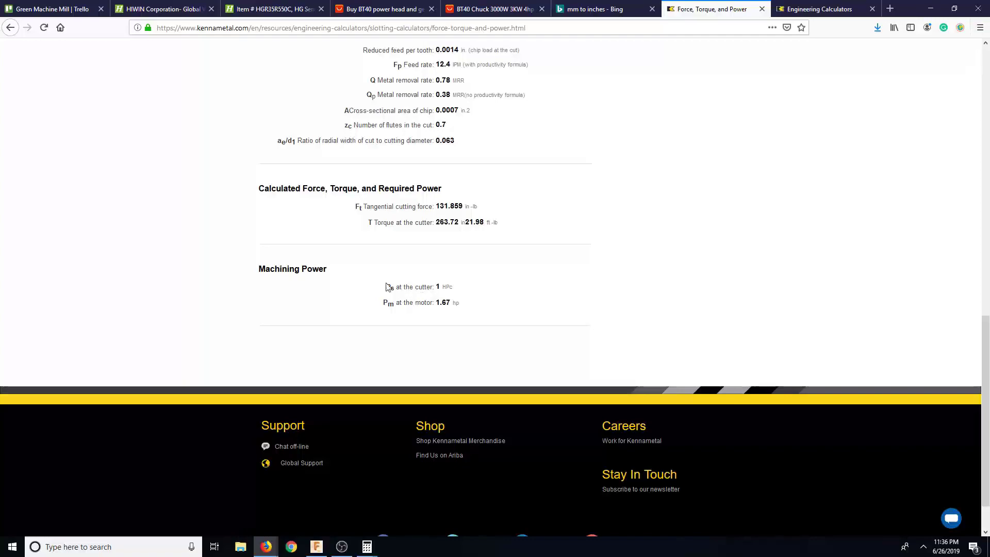
pyautogui.moveTo(384, 287); pyautogui.dragTo(437, 301)
pyautogui.click(463, 307)
pyautogui.scroll(15, 464, 307)
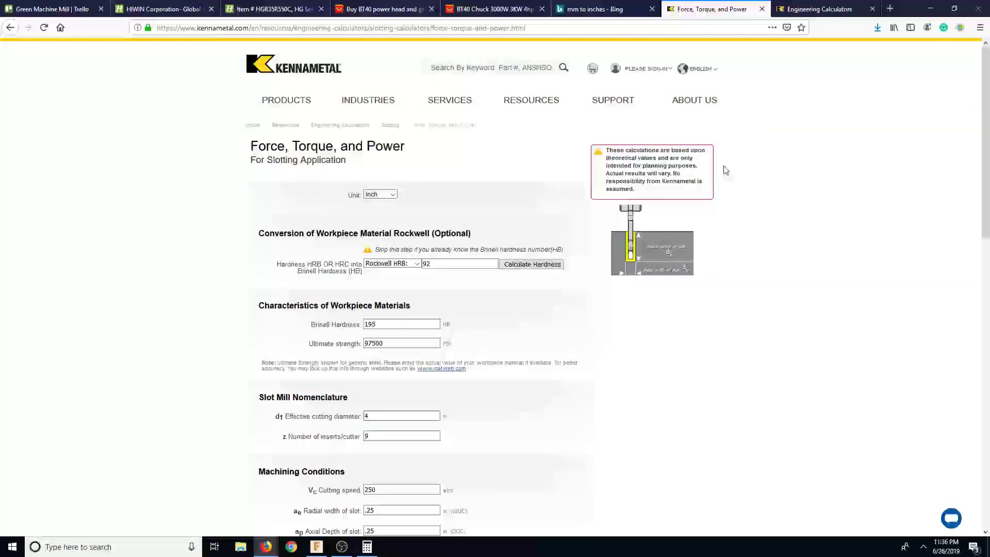
# Switch to the AliExpress BT40 Chuck 3000W listing and review the power head's drawings, specifications and price
pyautogui.click(495, 10)
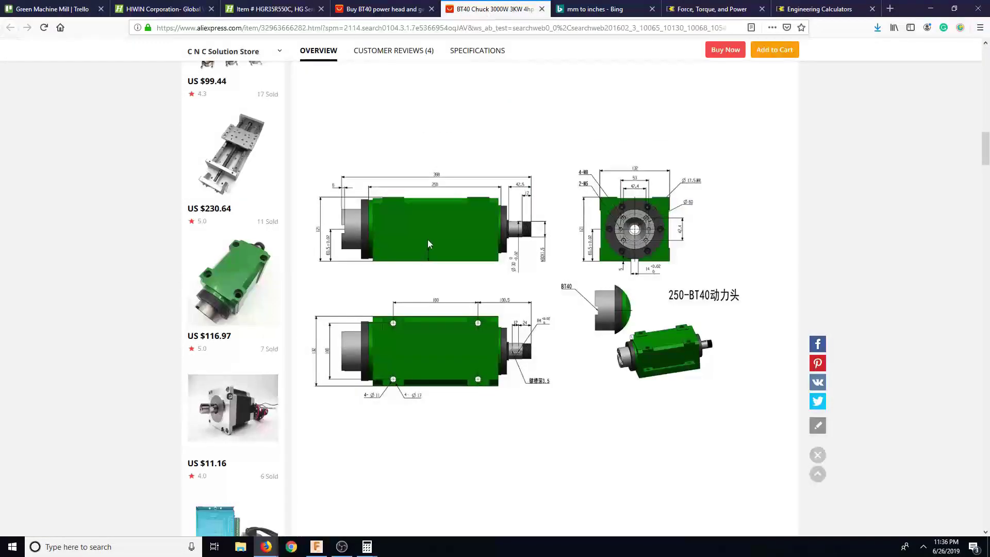
pyautogui.scroll(7, 466, 252)
pyautogui.scroll(6, 467, 253)
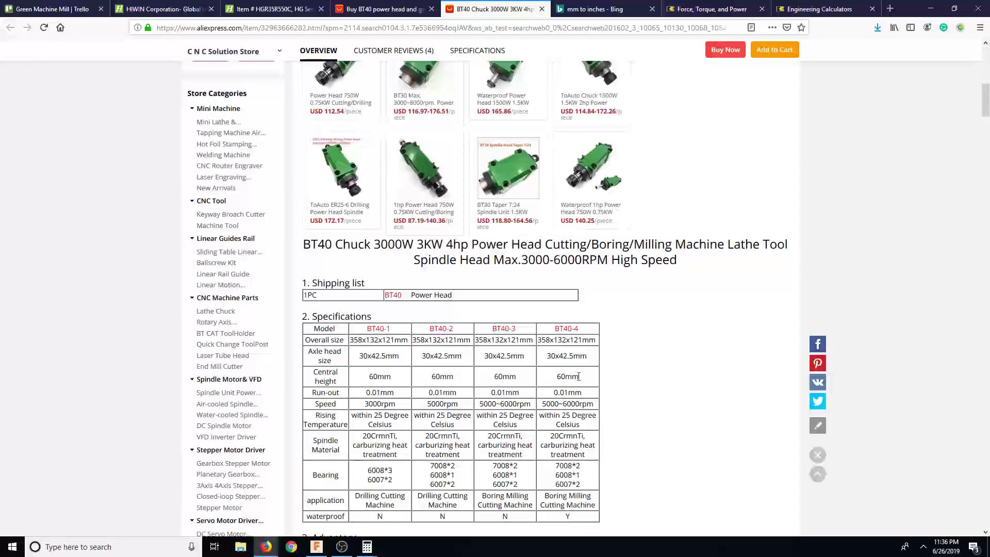
pyautogui.scroll(3, 596, 430)
pyautogui.scroll(5, 593, 432)
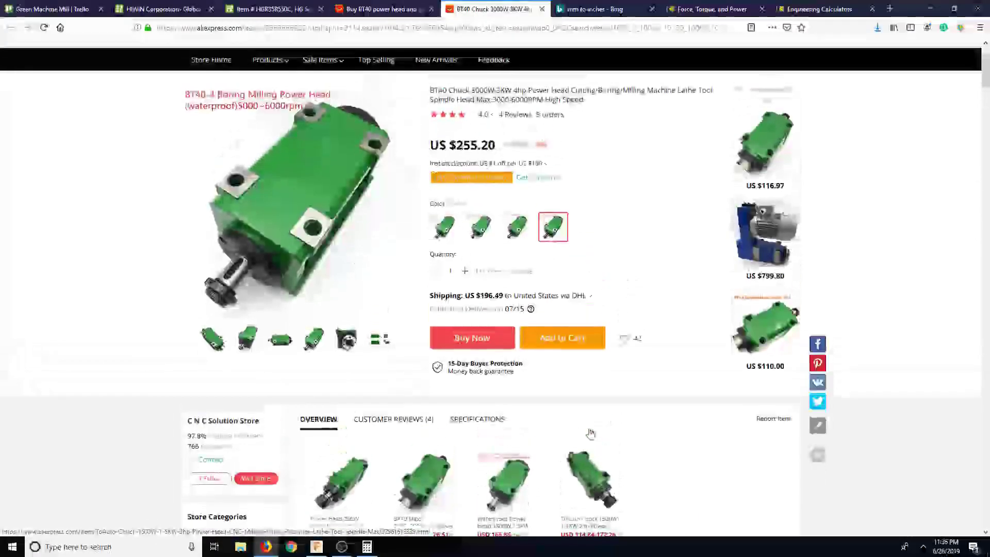
# Review the BT40 power head listing's title and its model specification table down to the Dimension section
pyautogui.scroll(2, 579, 221)
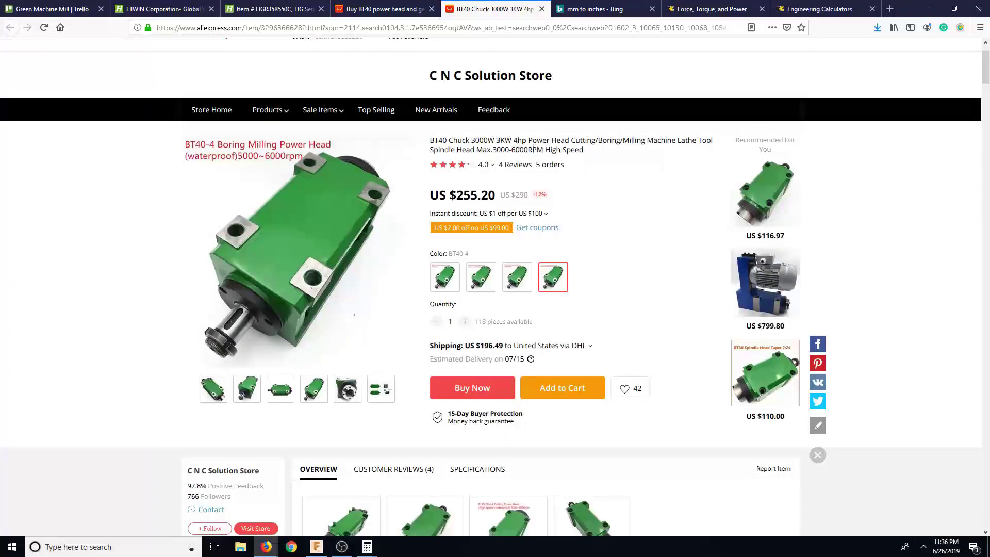
pyautogui.scroll(-15, 669, 414)
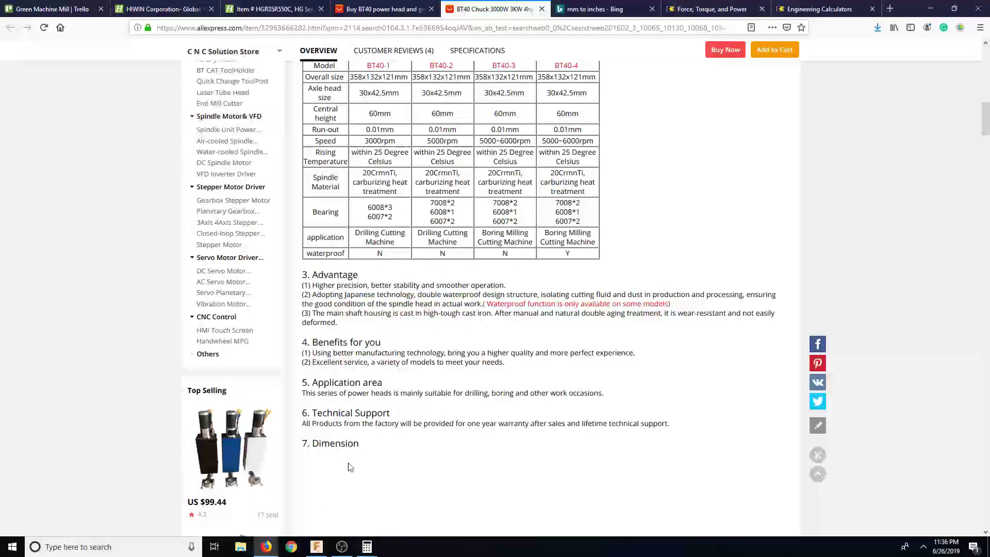
# Switch to Fusion 360 and dismiss the Job Status report of the uploaded HIWIN files
pyautogui.click(324, 546)
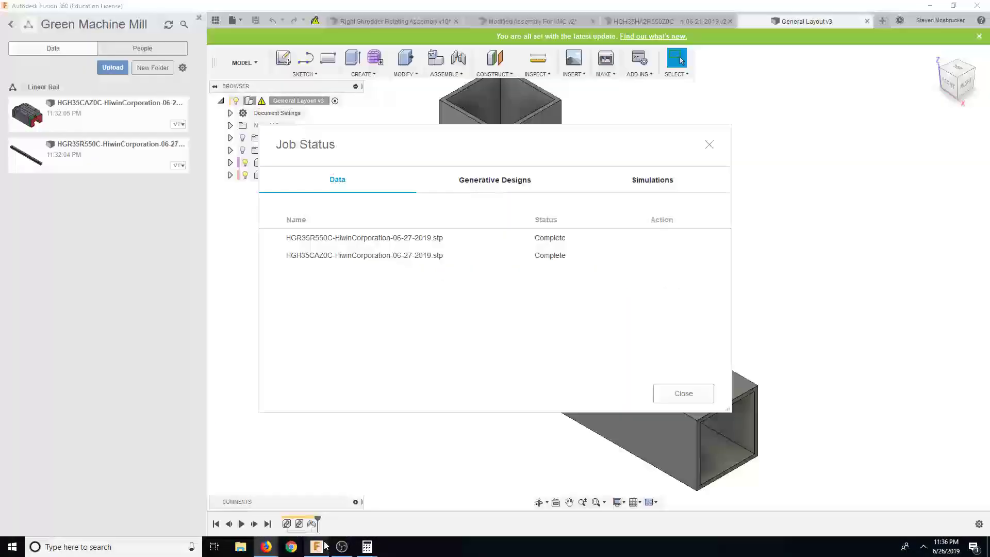
pyautogui.click(710, 145)
# Close the Modified Assembly For VMC design and return to the Right Shredder Rotating Assembly
pyautogui.click(399, 23)
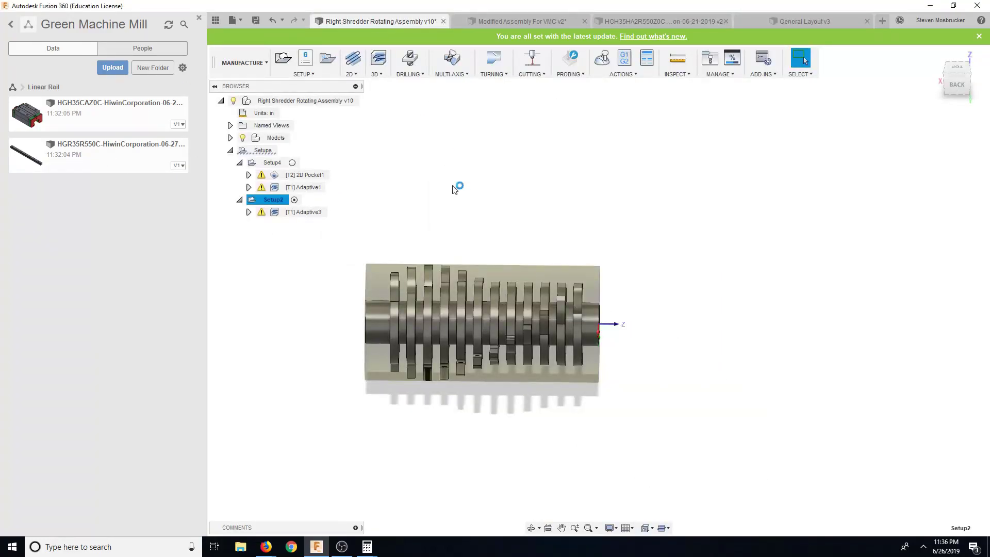
pyautogui.click(499, 22)
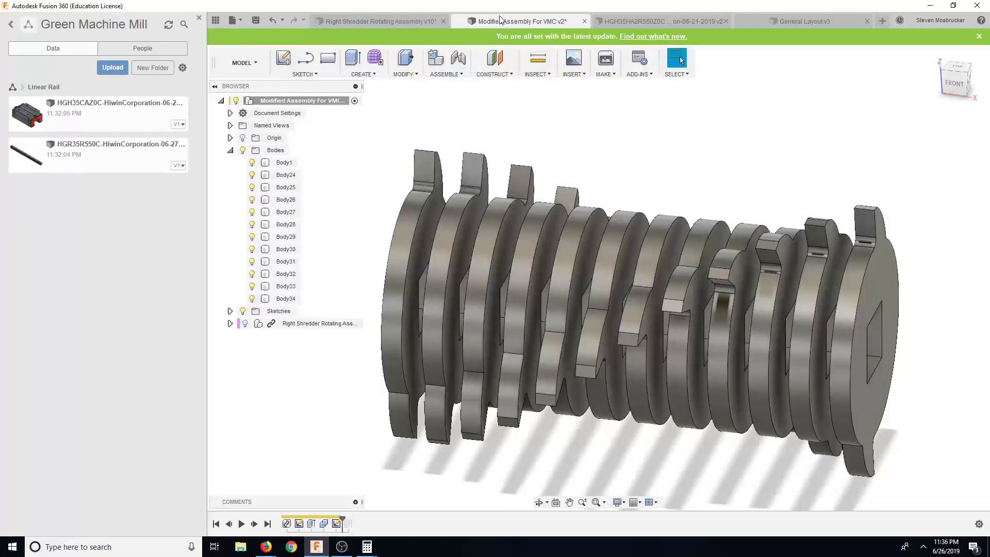
pyautogui.click(584, 21)
pyautogui.click(412, 23)
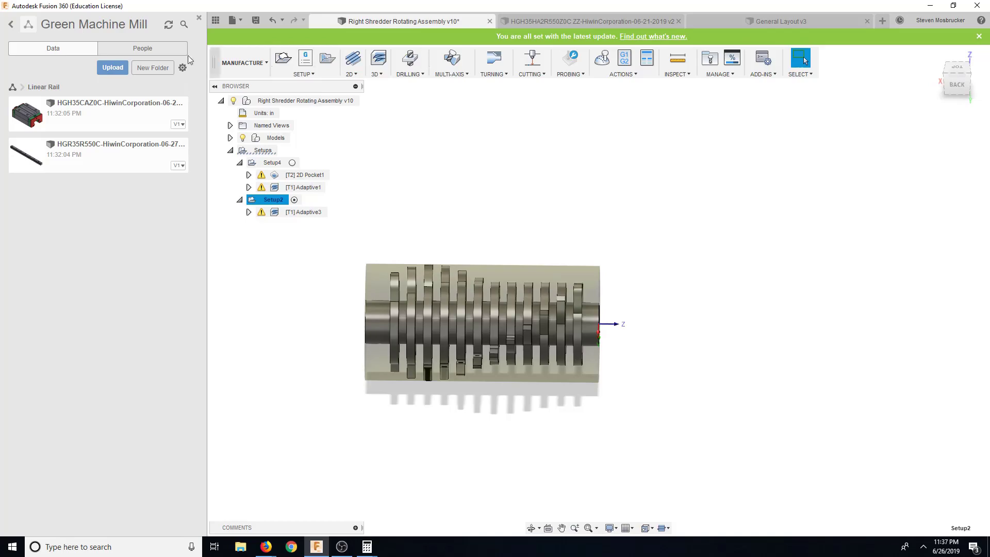
# Display Setup4's 2D Pocket1 toolpath and examine the slot cutter passes around the shredder shaft from several sides
pyautogui.click(288, 177)
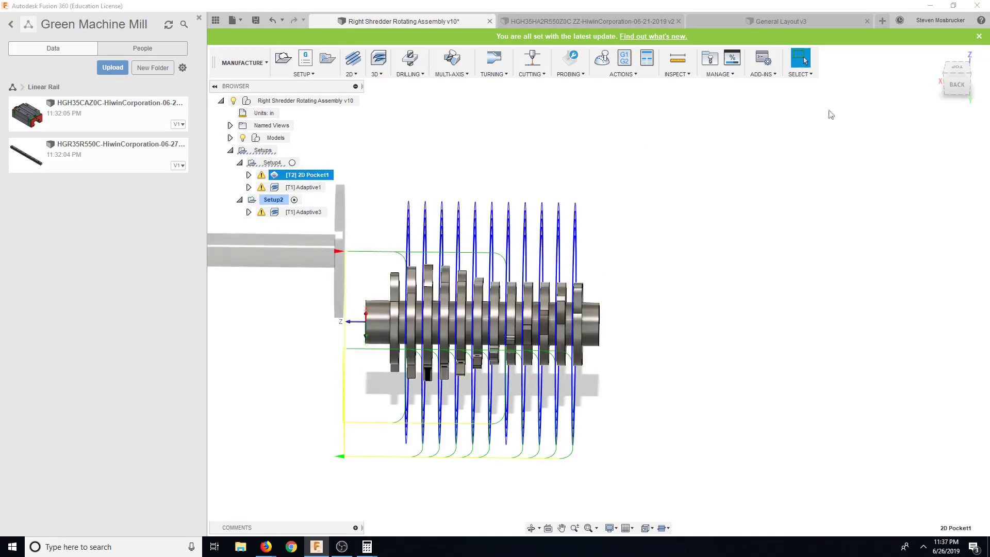
pyautogui.click(969, 77)
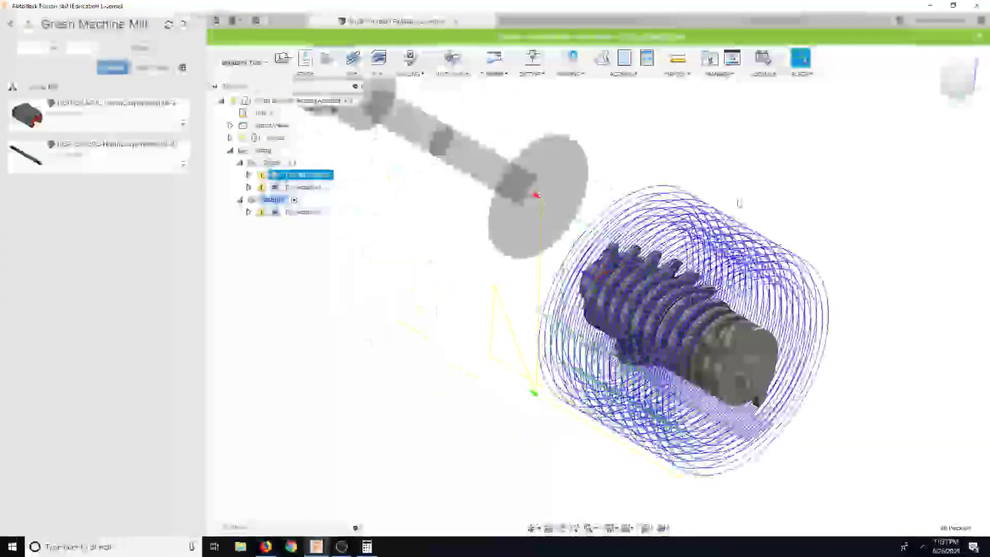
pyautogui.click(941, 76)
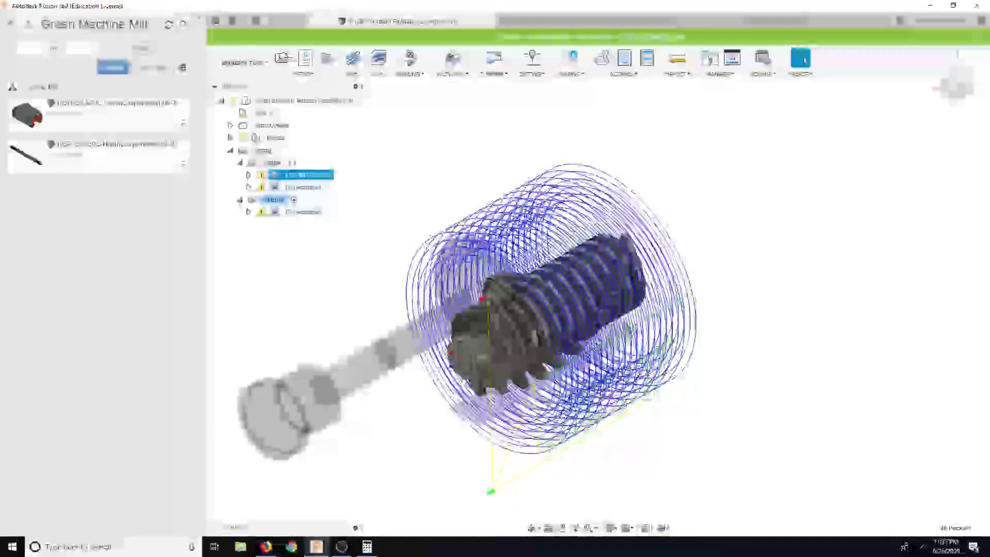
pyautogui.click(949, 92)
pyautogui.scroll(5, 506, 370)
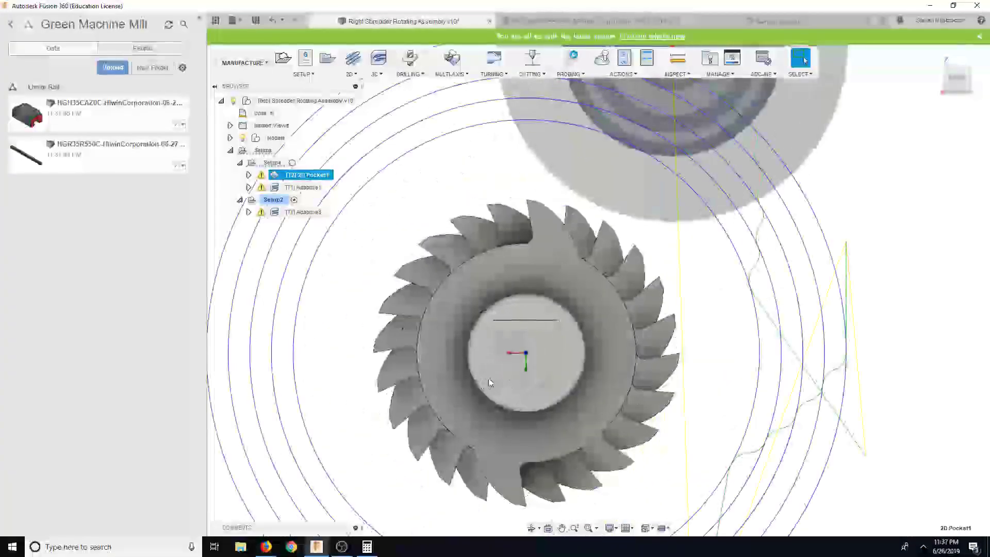
pyautogui.click(951, 103)
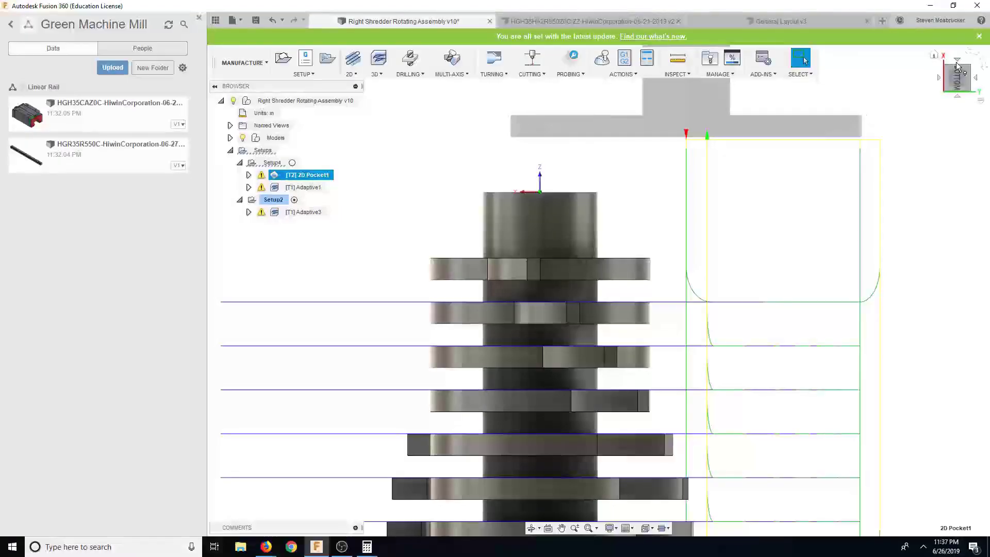
pyautogui.click(974, 80)
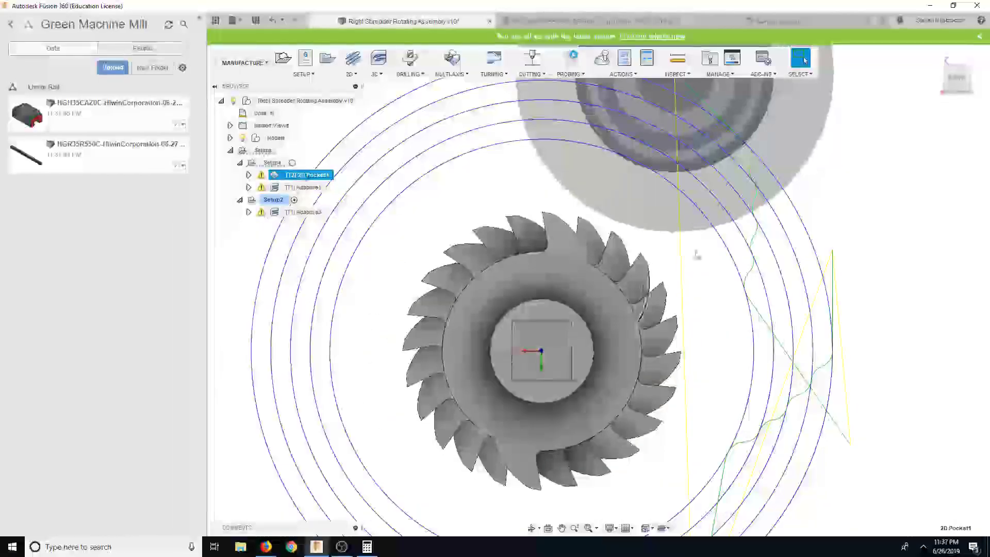
pyautogui.click(984, 69)
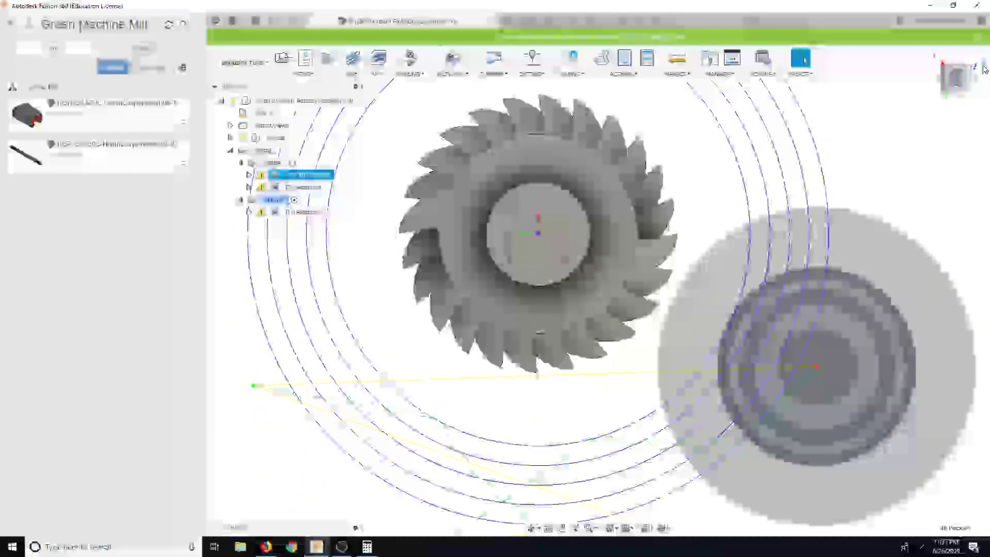
pyautogui.scroll(5, 553, 254)
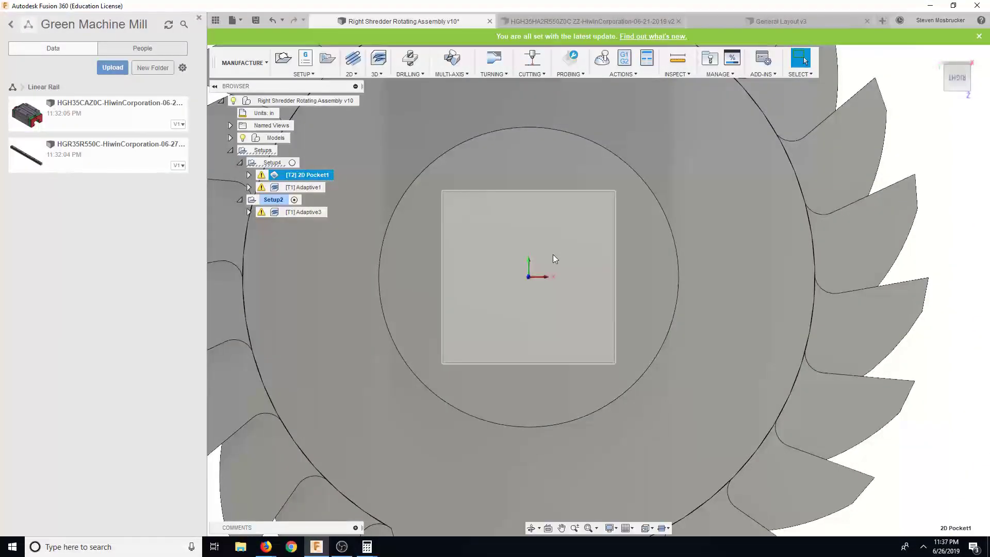
pyautogui.scroll(-5, 553, 255)
pyautogui.scroll(-2, 556, 255)
# Simulate the 2D Pocket1 operation and examine the slot cutter grooving the round stock from the side
pyautogui.click(602, 58)
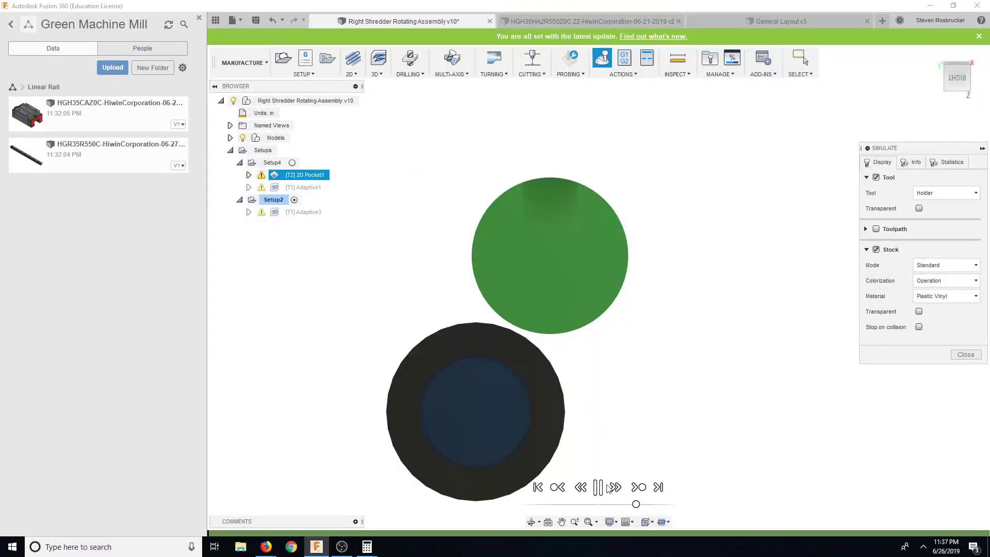
pyautogui.click(946, 88)
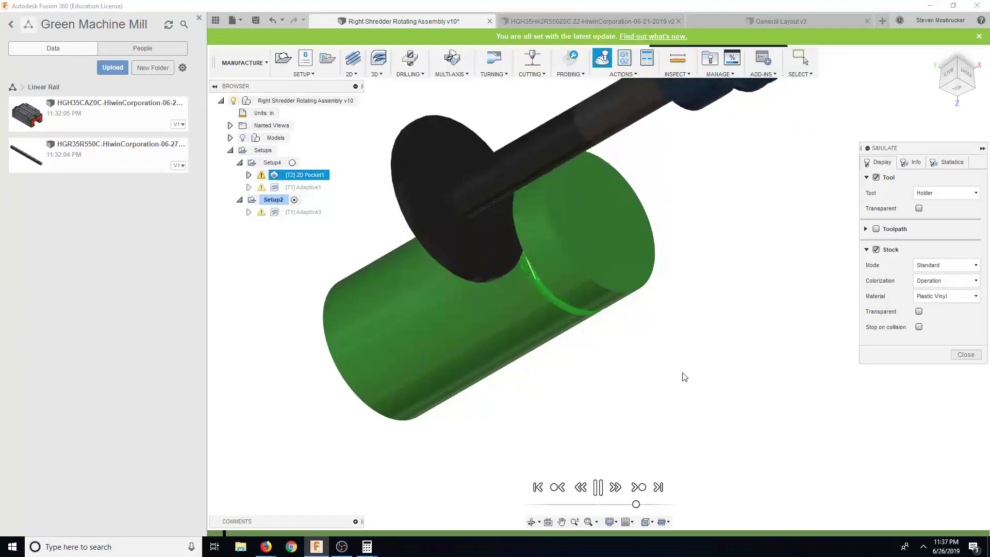
pyautogui.scroll(3, 685, 377)
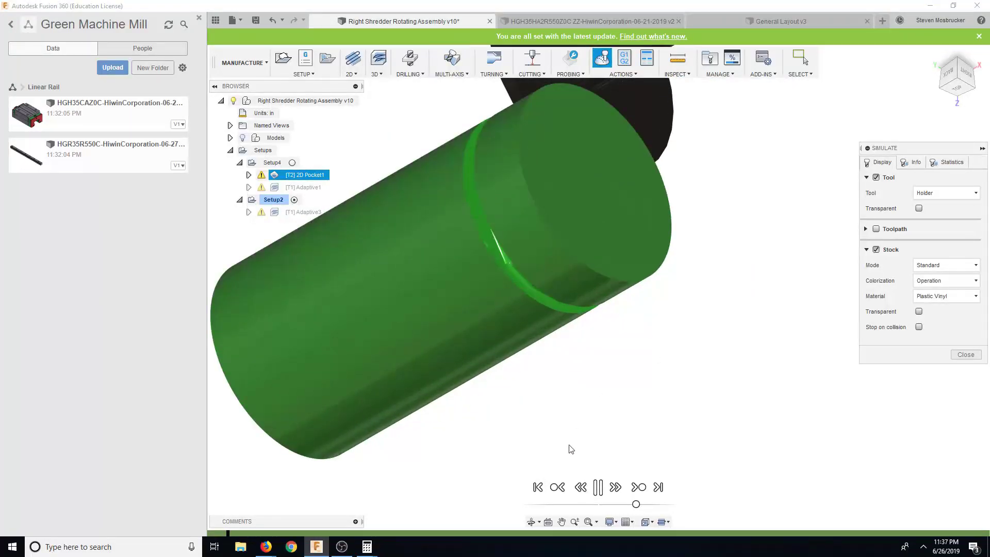
pyautogui.click(531, 521)
pyautogui.moveTo(531, 511); pyautogui.dragTo(522, 402)
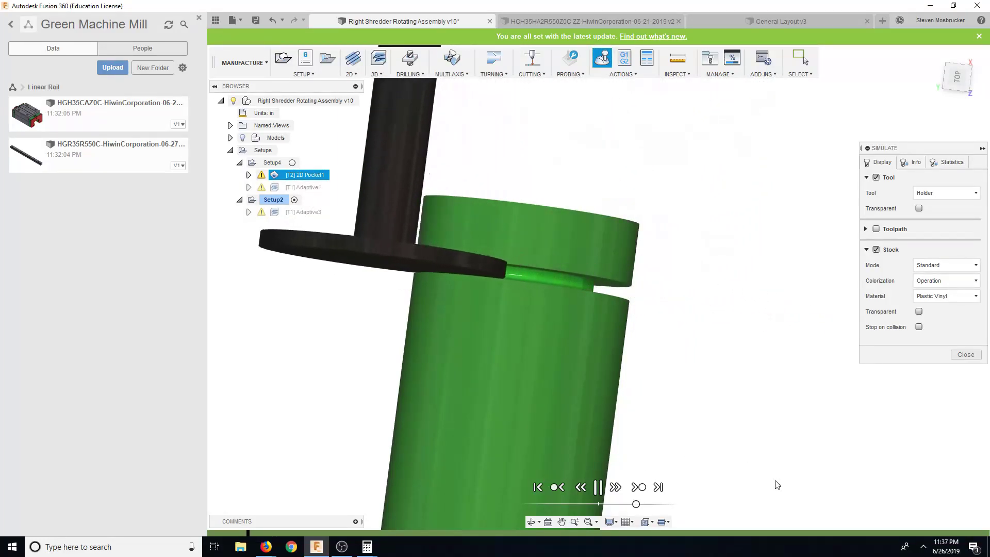
# Check the 2D Pocket1 simulation's position, spindle speed, feedrate and machining time information, and close the simulation
pyautogui.click(905, 162)
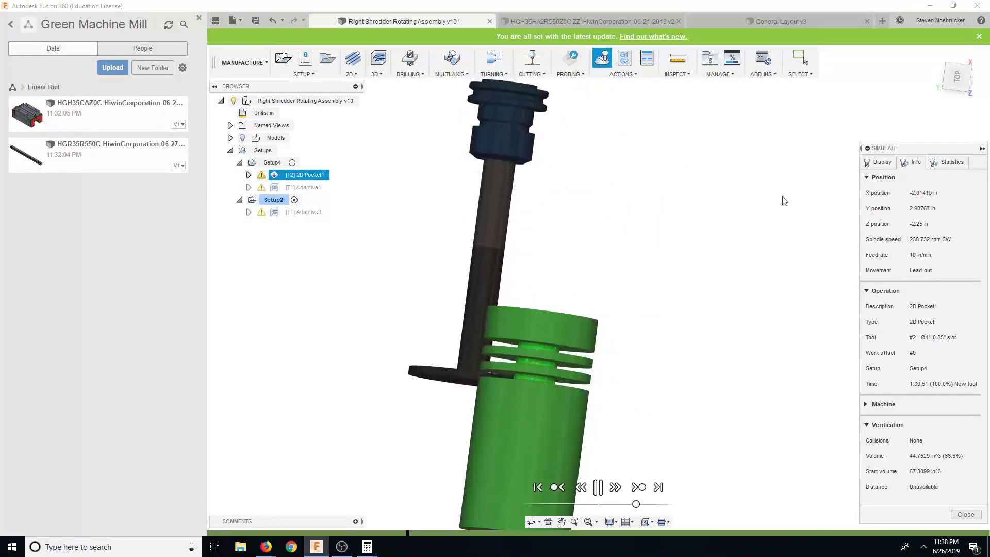
pyautogui.click(948, 67)
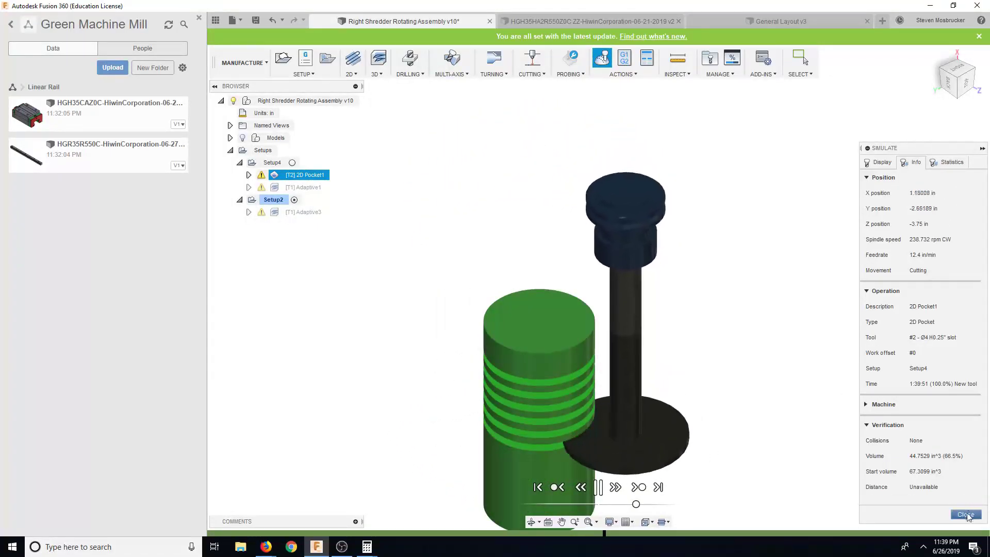
pyautogui.click(968, 515)
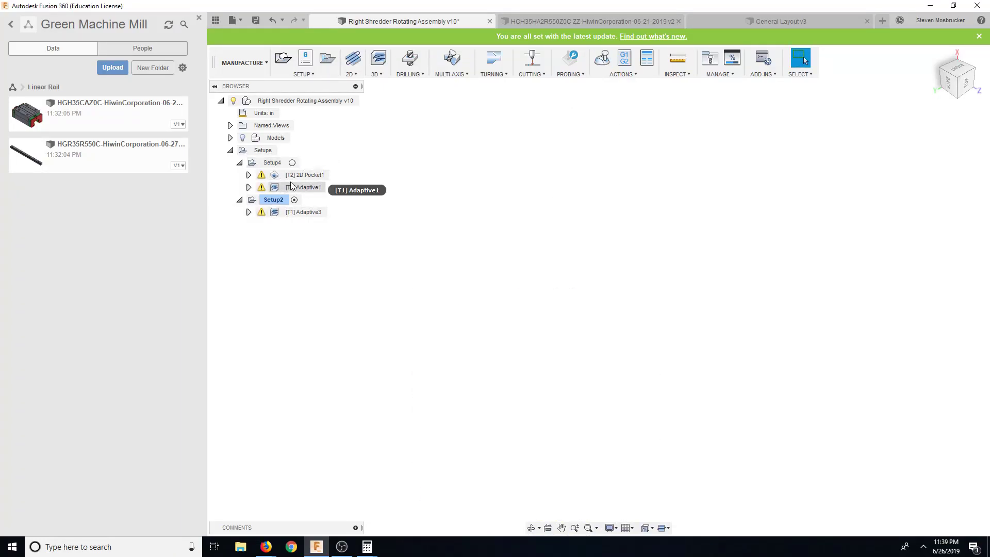
# Simulate the Setup4 and Setup2 operations together and watch Adaptive1 cut the shredder teeth from angled, side and end views
pyautogui.click(604, 59)
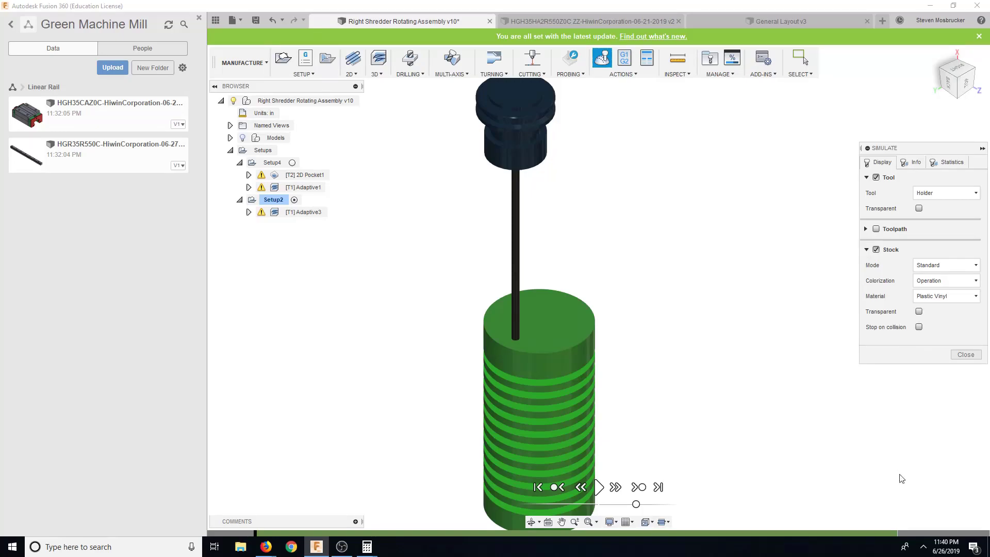
pyautogui.click(600, 488)
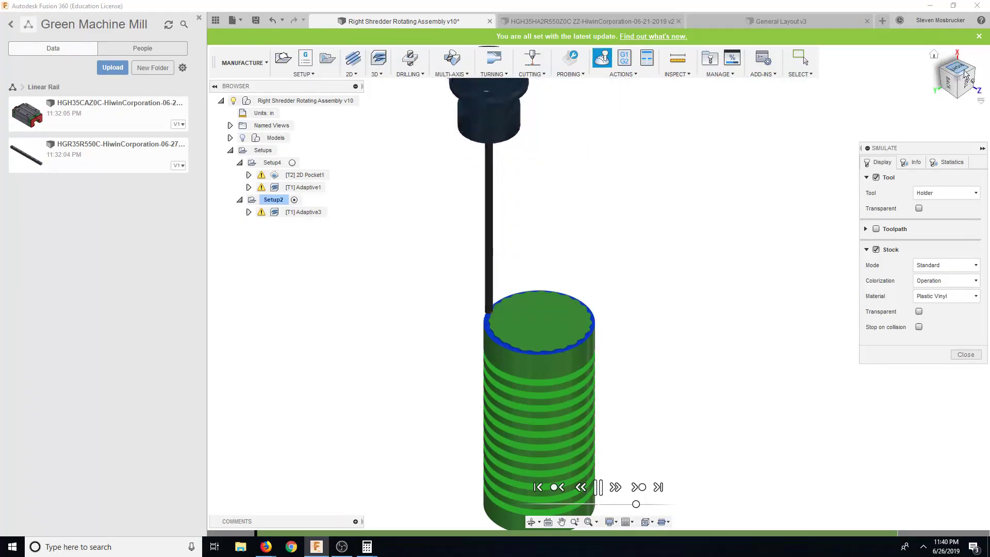
pyautogui.moveTo(945, 70); pyautogui.dragTo(775, 222)
pyautogui.scroll(5, 709, 258)
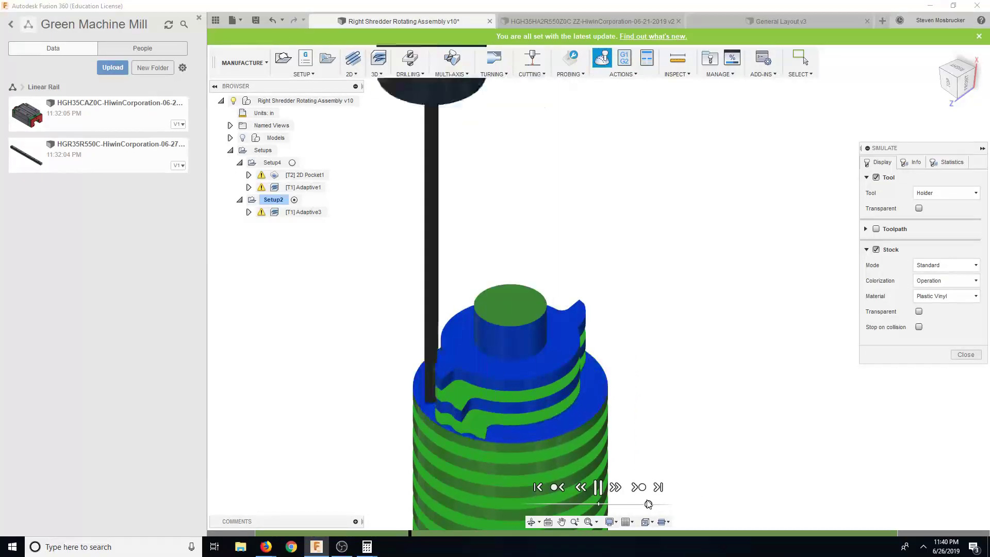
pyautogui.click(957, 65)
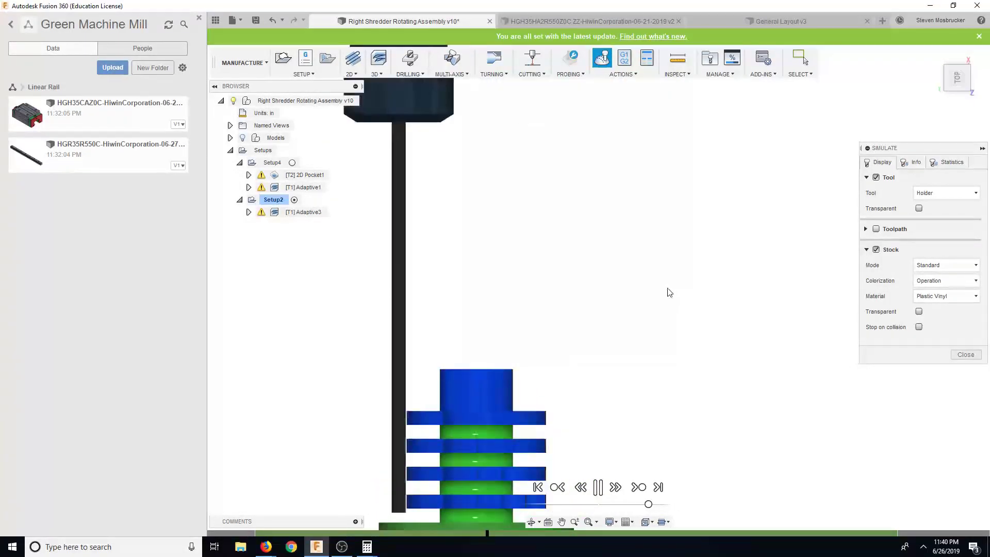
pyautogui.click(957, 62)
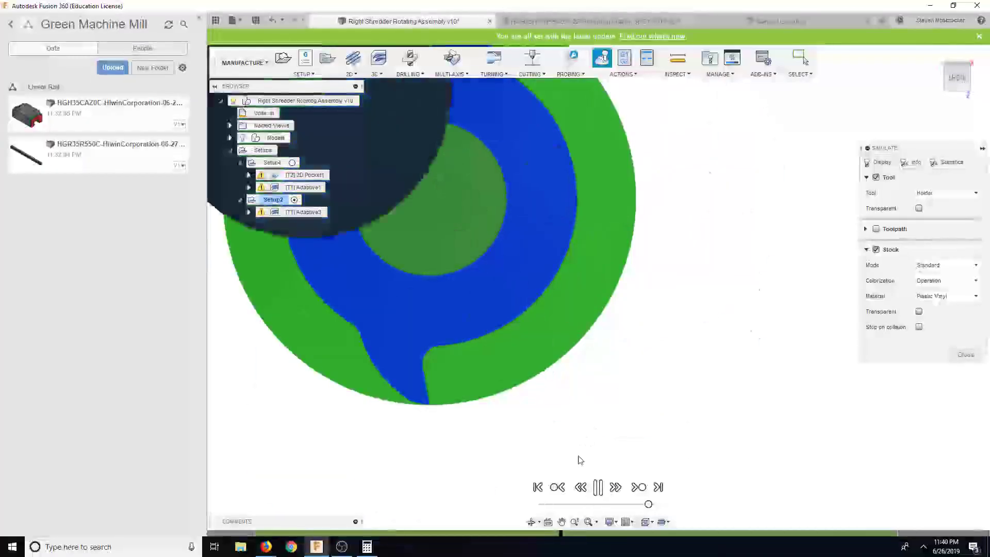
# Pause the Adaptive1 simulation and inspect the partly cut shredder teeth and grooves up close from an angle
pyautogui.click(597, 487)
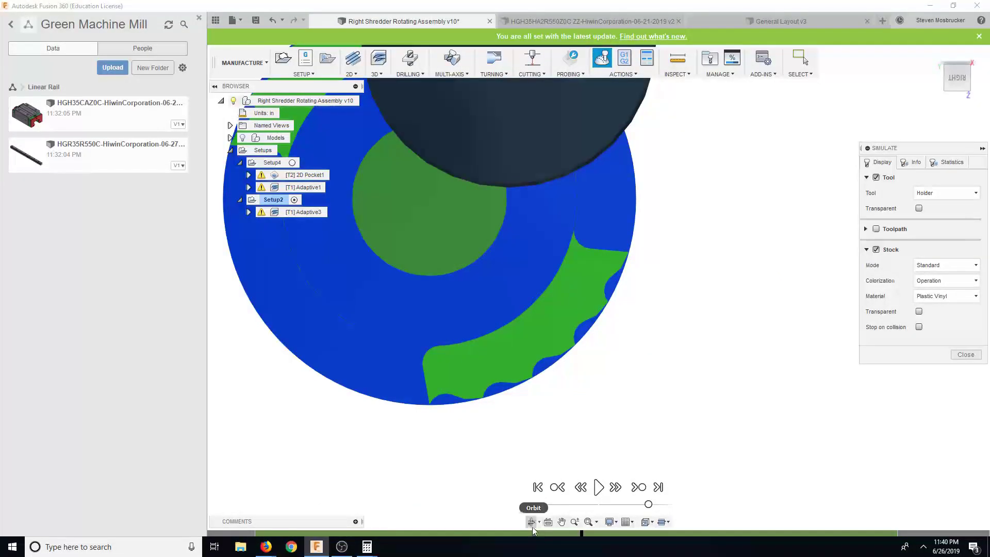
pyautogui.click(532, 522)
pyautogui.moveTo(465, 361); pyautogui.dragTo(464, 289)
pyautogui.moveTo(464, 289); pyautogui.dragTo(464, 268)
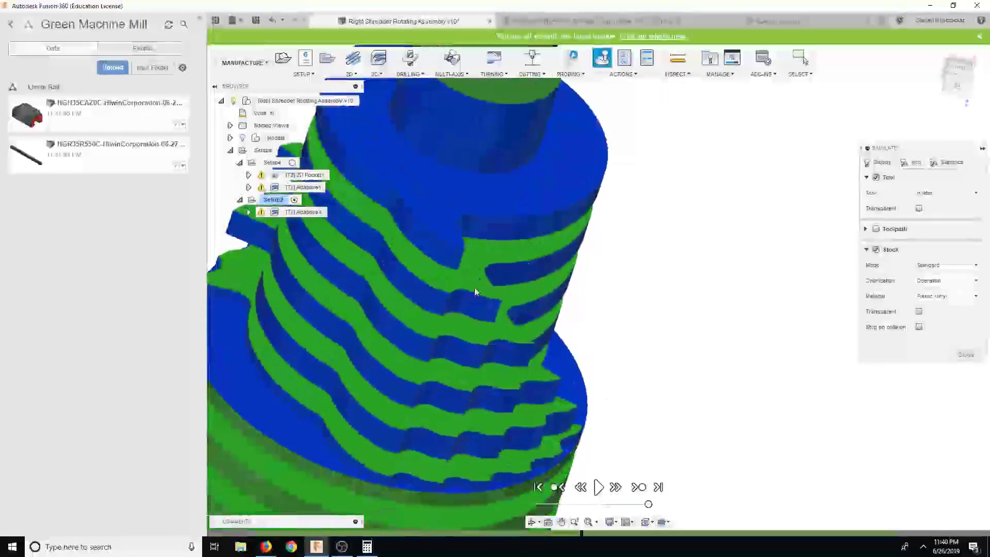
pyautogui.scroll(3, 423, 296)
pyautogui.moveTo(440, 313); pyautogui.dragTo(466, 239)
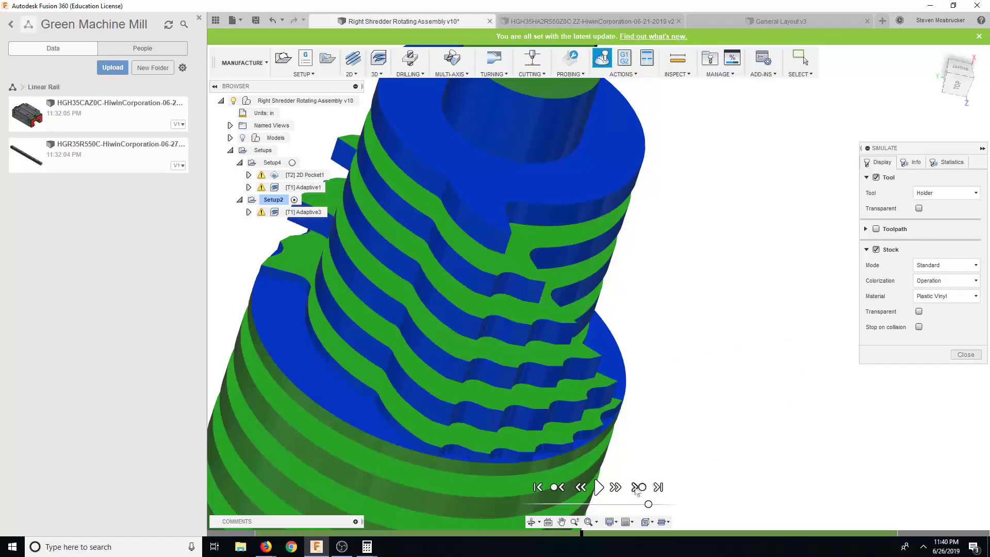
# Resume the simulation with the whole part in view and pause it during Setup2's Adaptive3 operation
pyautogui.click(600, 489)
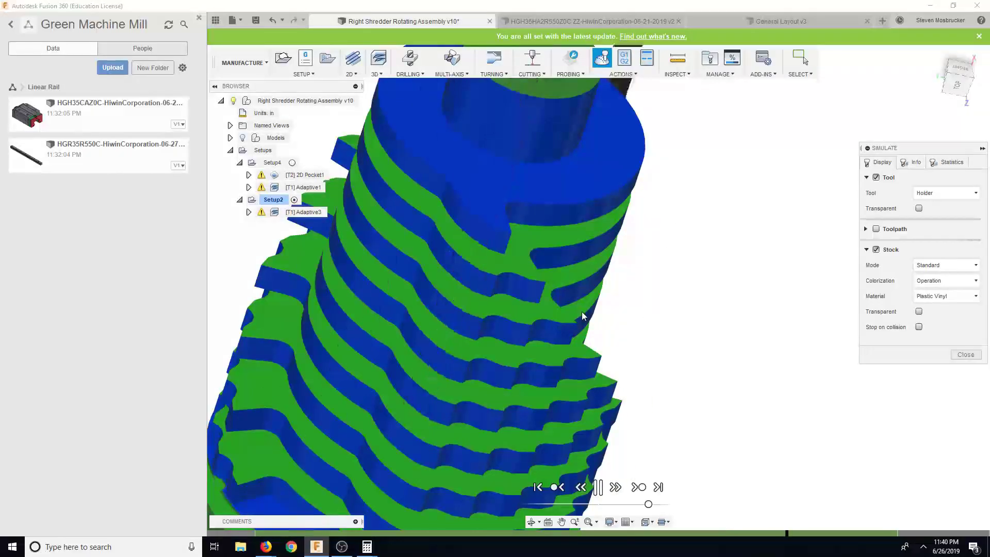
pyautogui.scroll(-6, 599, 299)
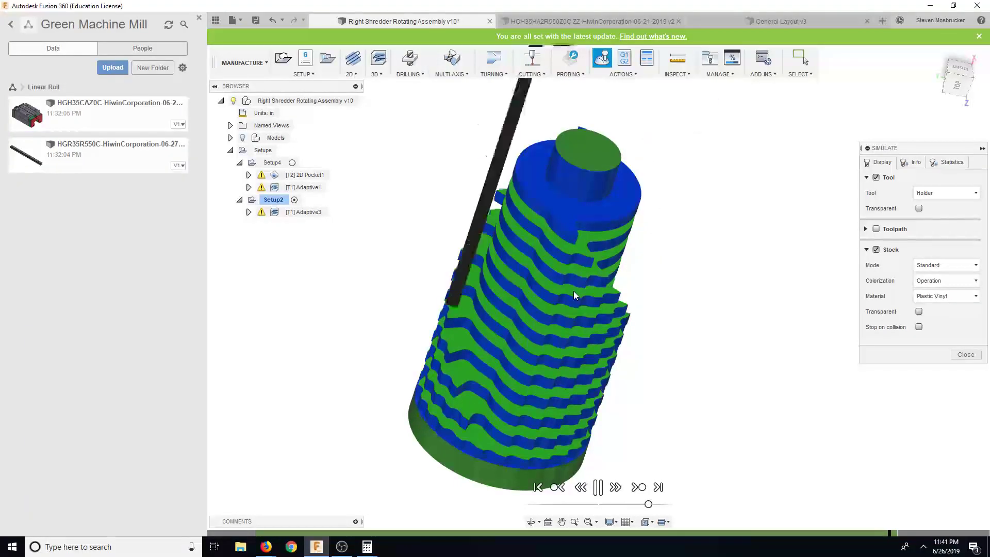
pyautogui.click(600, 487)
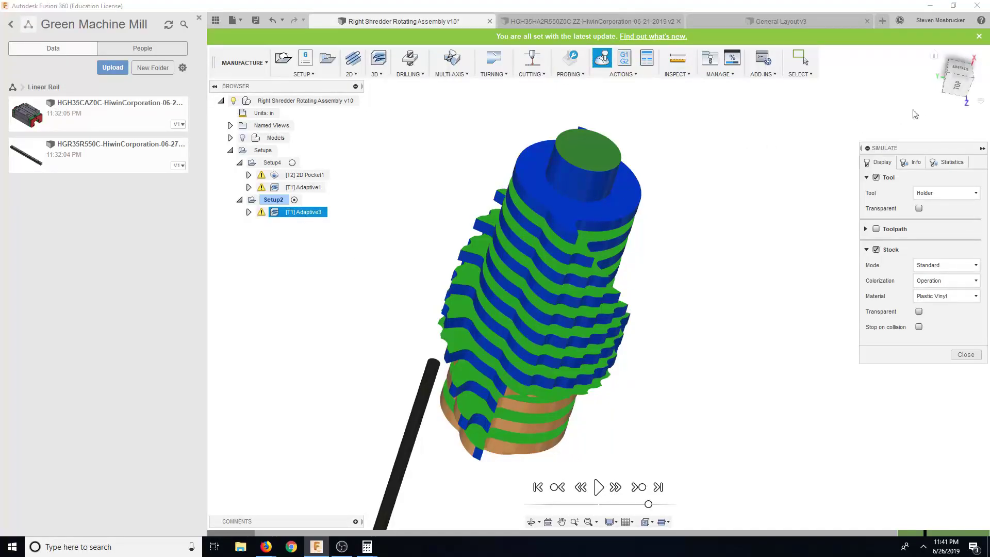
# Inspect the Adaptive3 cuts from the shaft's opposite end and square from the side, running the simulation briefly before pausing it
pyautogui.click(948, 96)
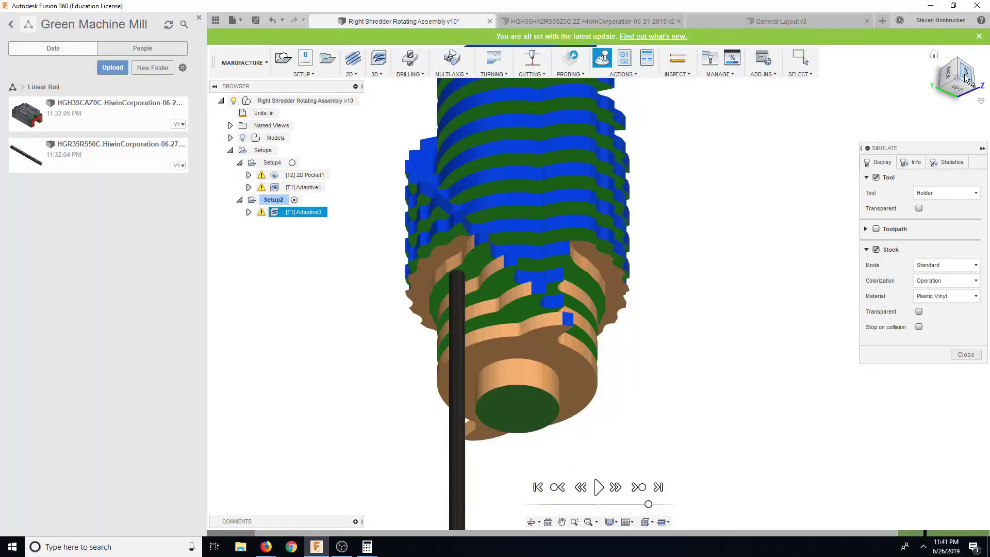
pyautogui.click(966, 75)
pyautogui.click(598, 487)
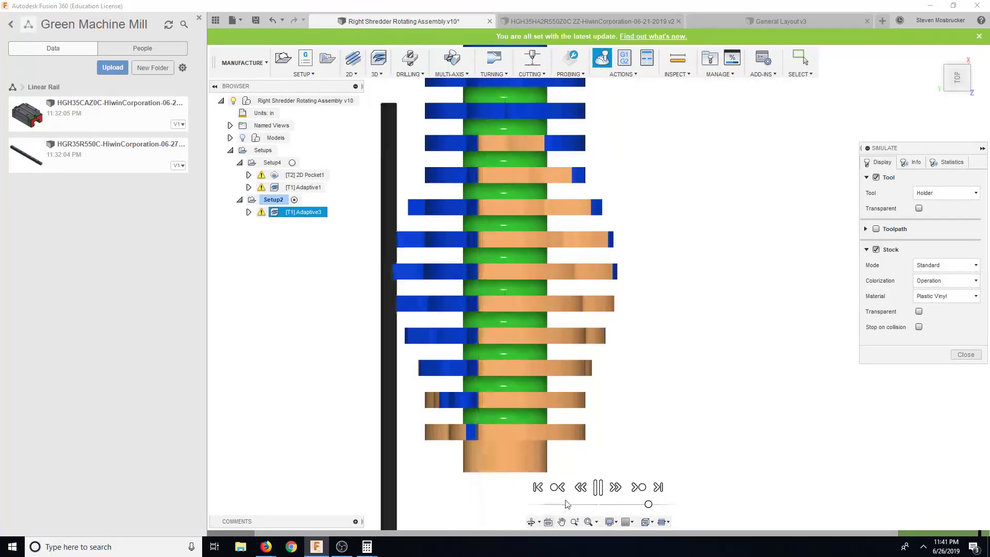
pyautogui.click(597, 487)
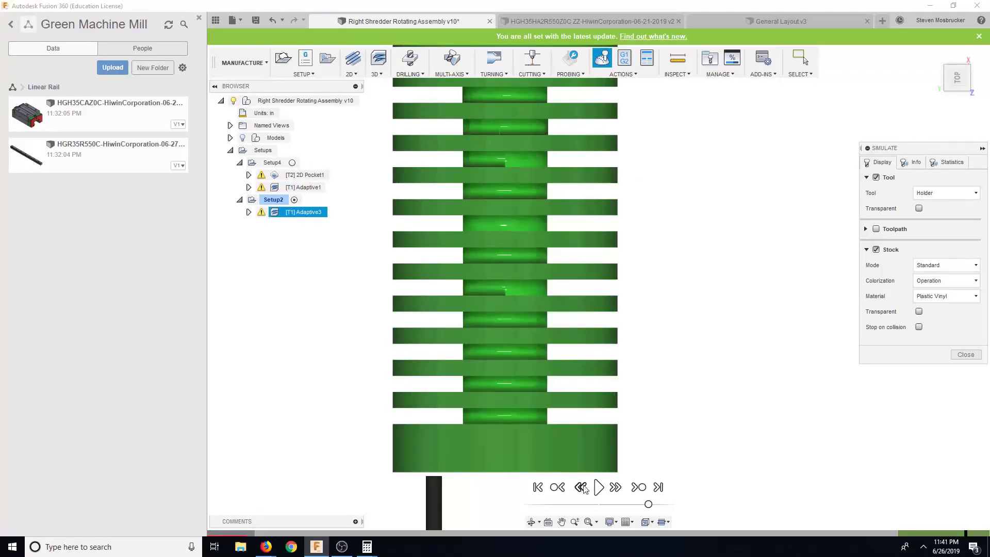
# Replay the Setup4 and Setup2 simulation with the whole shaft in view, adjusting the playback speed and skipping ahead to Adaptive3
pyautogui.click(598, 487)
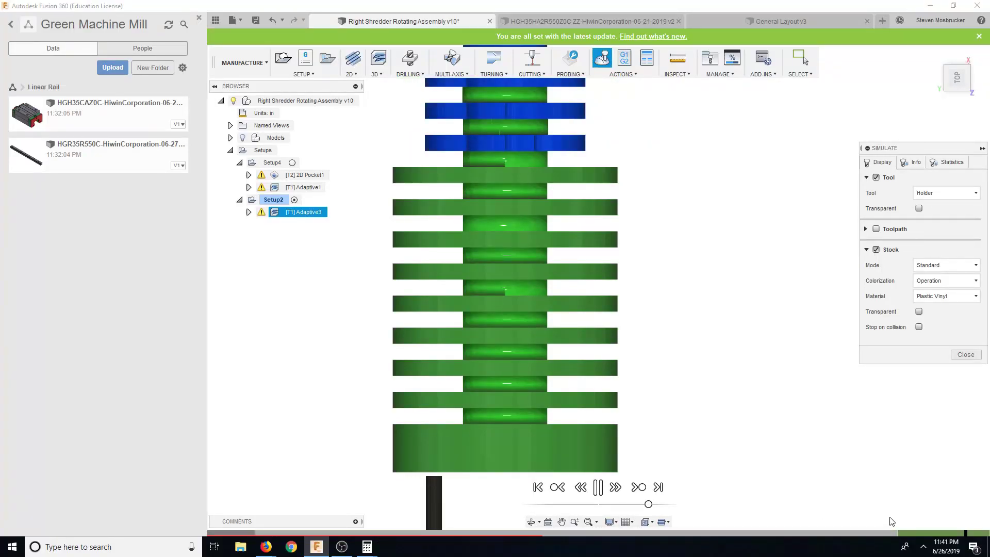
pyautogui.scroll(-2, 891, 521)
pyautogui.moveTo(796, 423); pyautogui.dragTo(734, 442, button='middle')
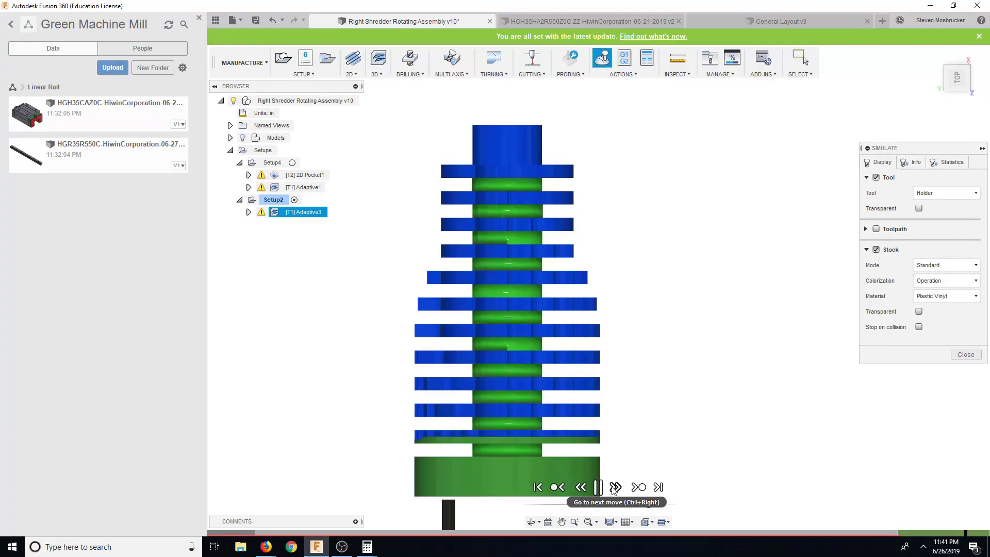
pyautogui.moveTo(617, 508); pyautogui.dragTo(606, 506)
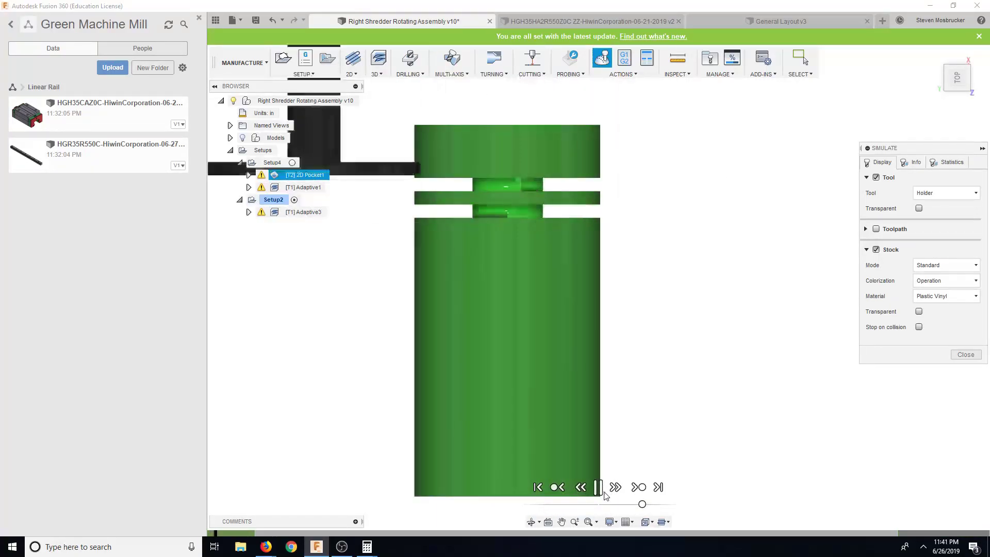
pyautogui.click(960, 534)
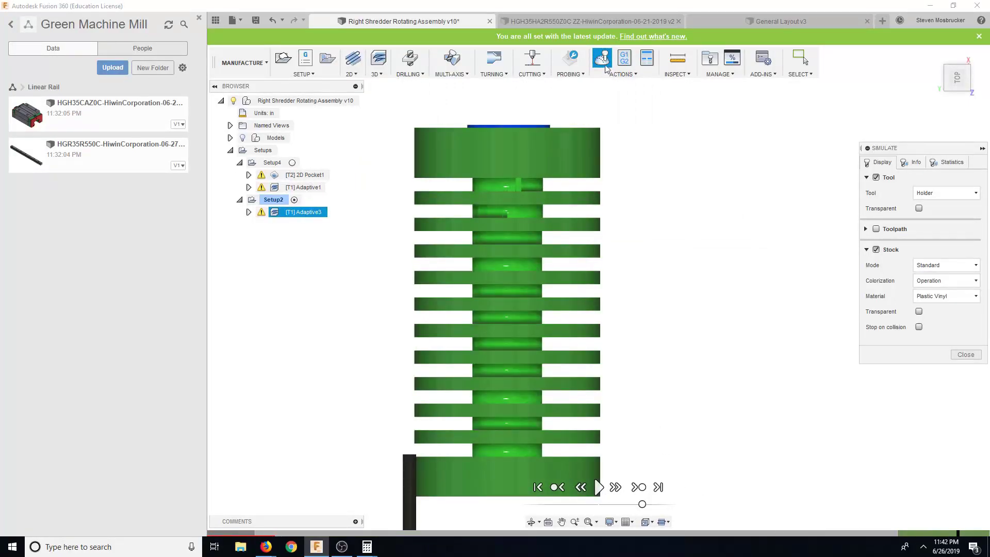
# Simulate Setup4 alone on the shredder shaft, adjust the playback speed, pause during Adaptive1 and close the simulation
pyautogui.click(634, 22)
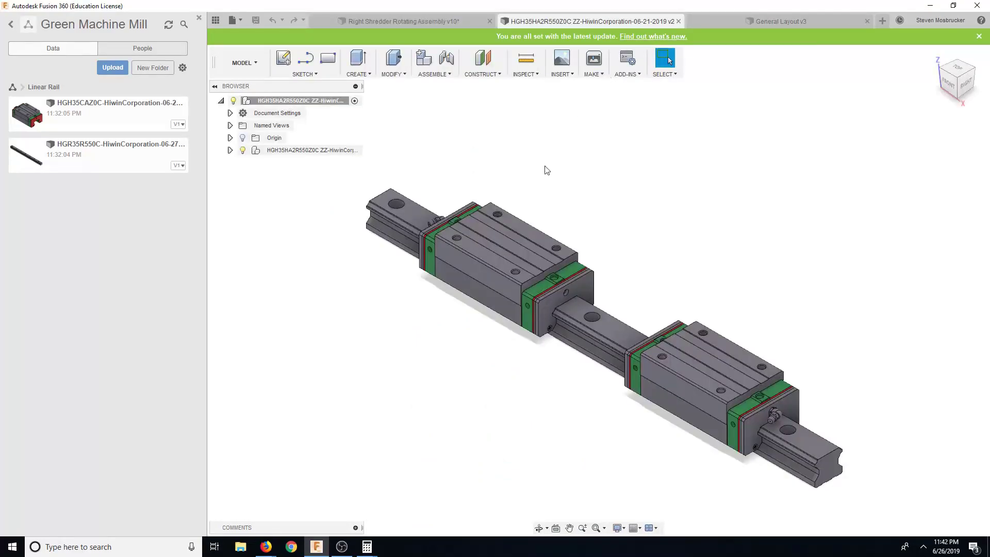
pyautogui.click(442, 17)
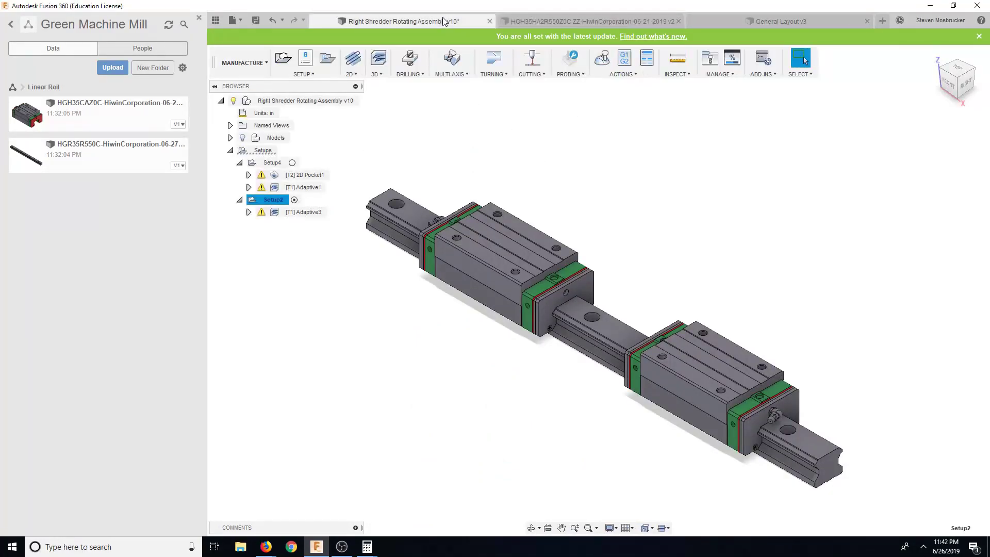
pyautogui.click(314, 212)
pyautogui.click(273, 163)
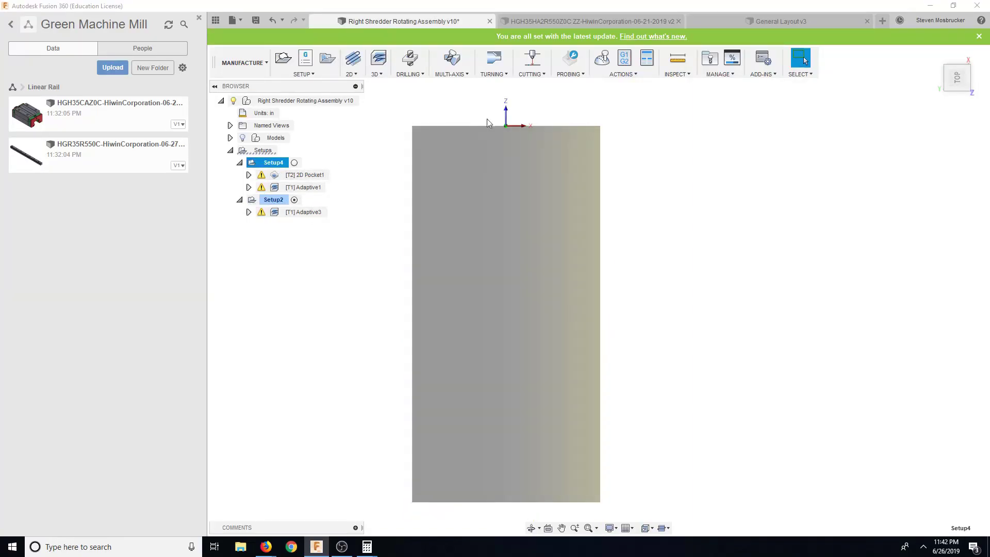
pyautogui.click(599, 61)
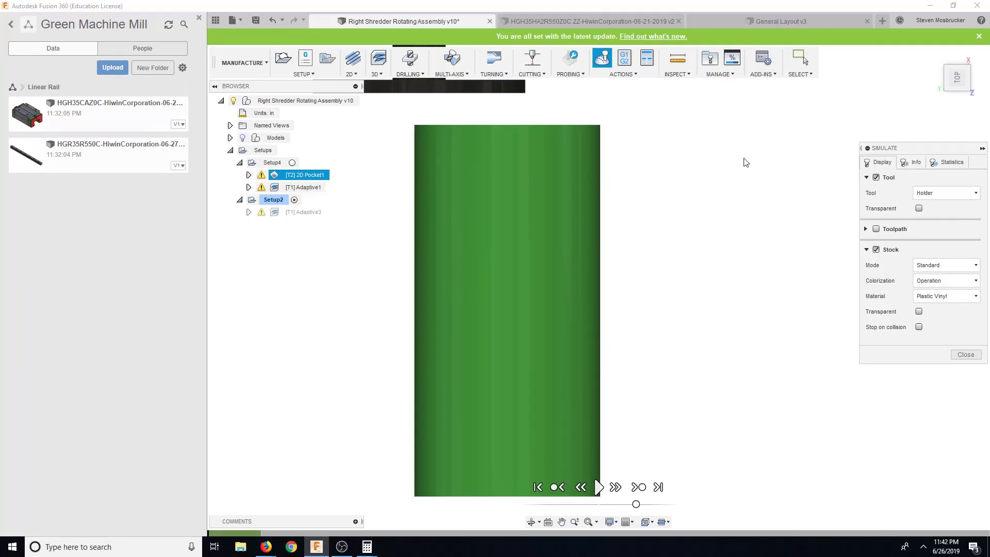
pyautogui.click(599, 487)
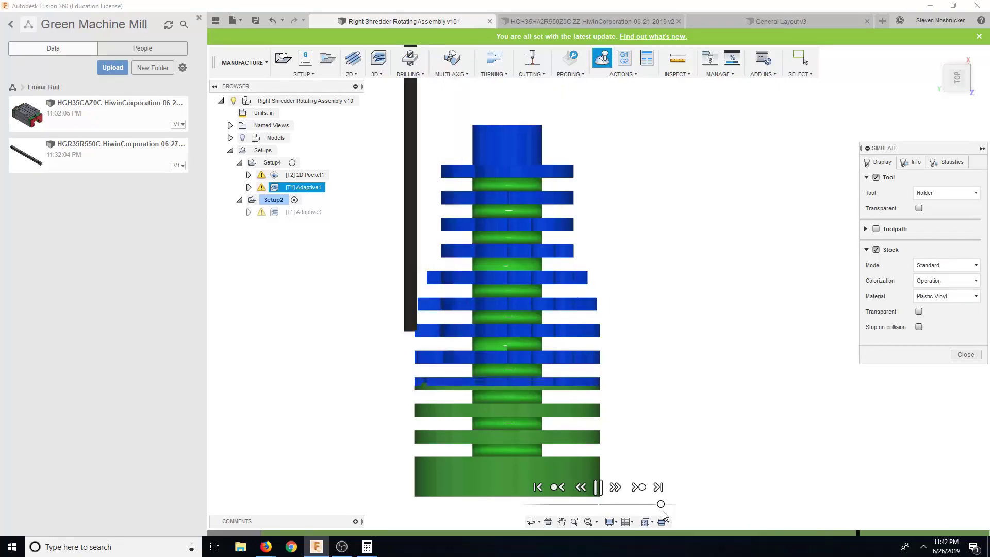
pyautogui.moveTo(663, 512); pyautogui.dragTo(642, 506)
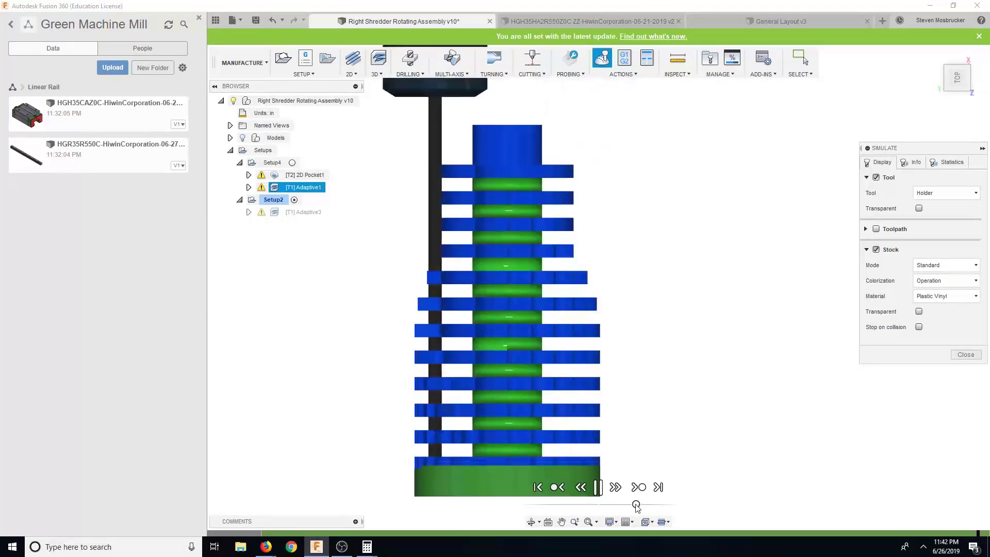
pyautogui.click(598, 487)
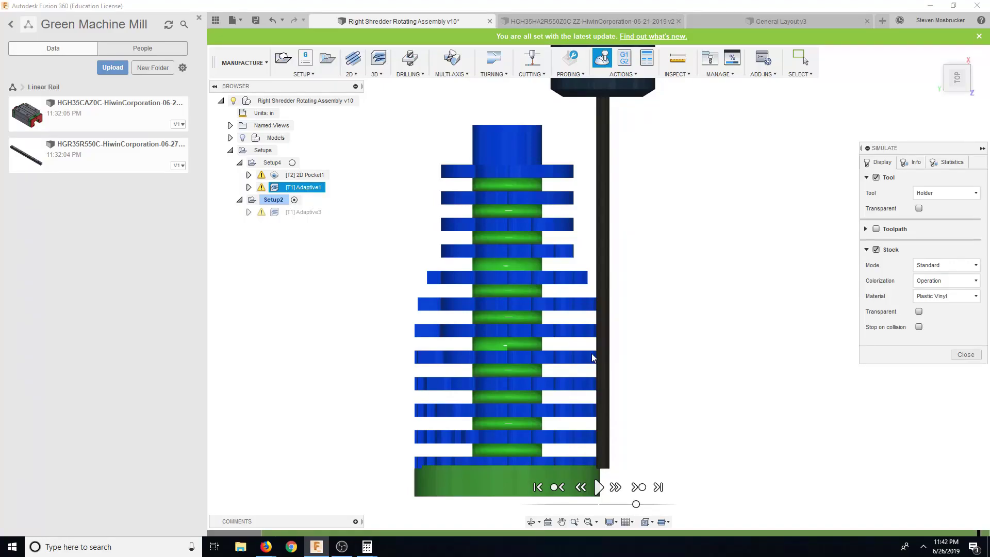
pyautogui.click(965, 355)
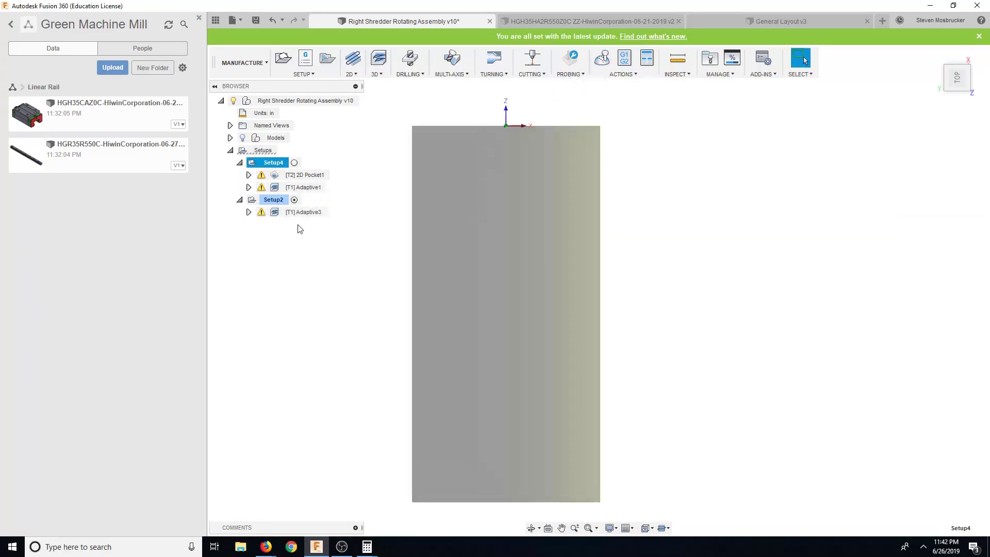
# Try to simulate Setup4 together with Setup2, skip ahead through the machining timeline and close the simulation
pyautogui.keyDown('ctrl'); pyautogui.click(269, 202); pyautogui.keyUp('ctrl')
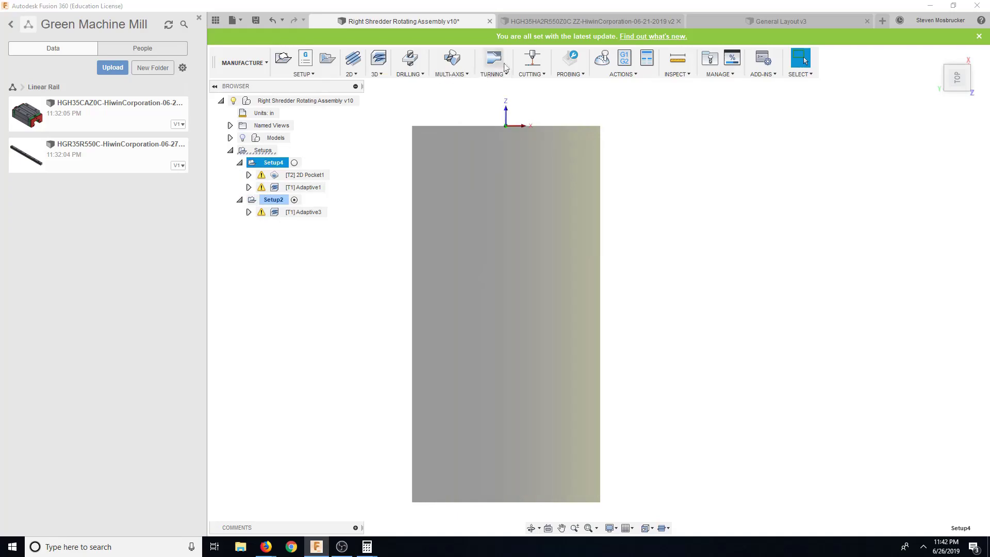
pyautogui.click(600, 59)
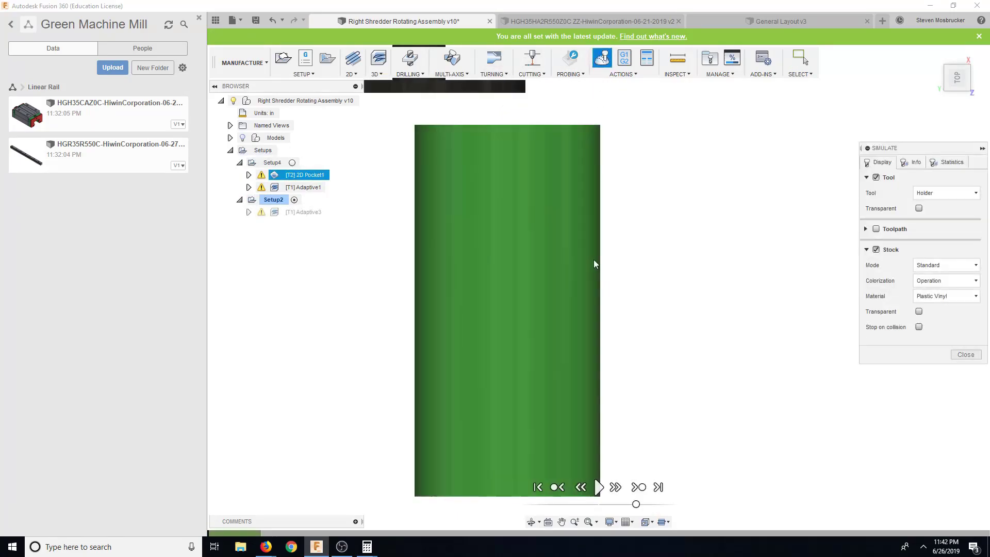
pyautogui.click(918, 532)
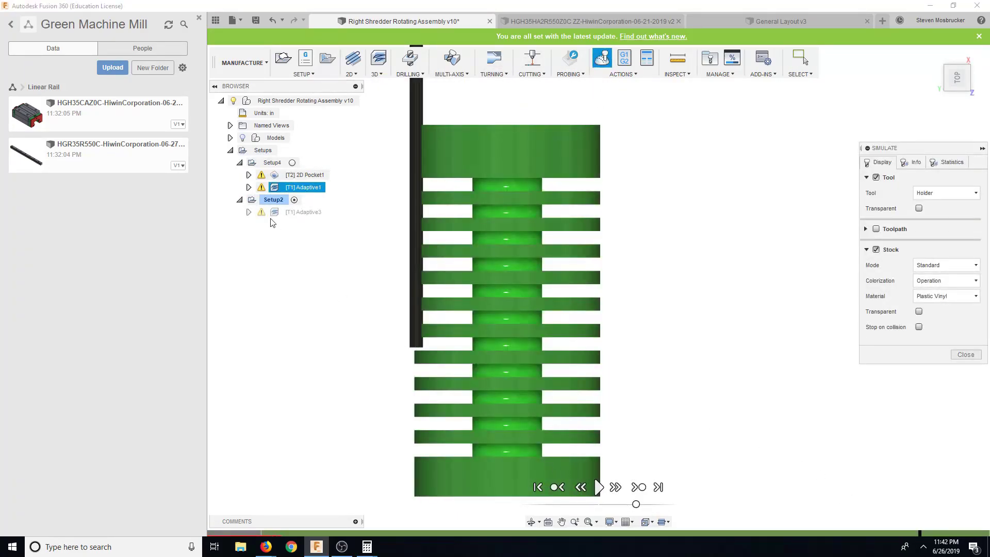
pyautogui.click(966, 355)
# Simulate Setup2's Adaptive3 operation on its own and close the simulation
pyautogui.click(305, 212)
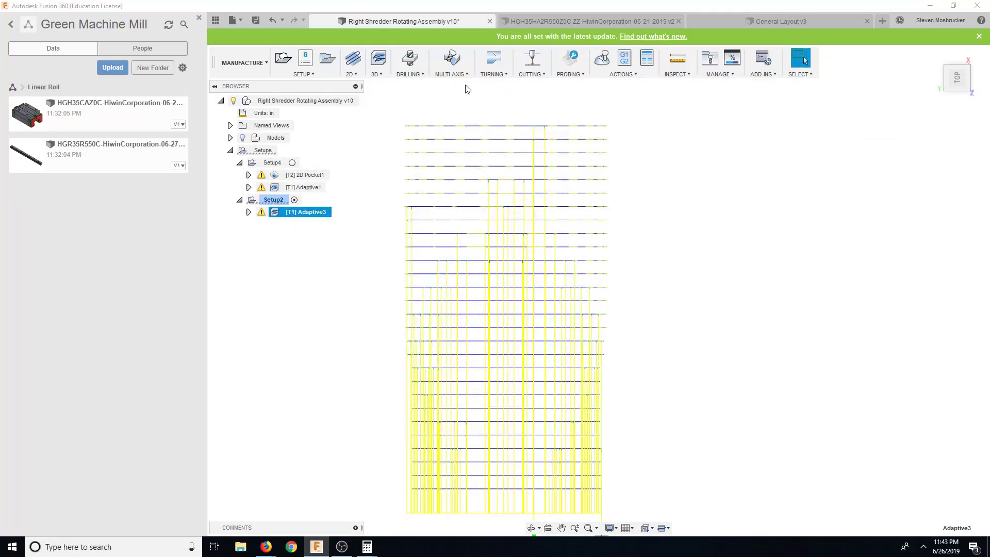
pyautogui.click(598, 60)
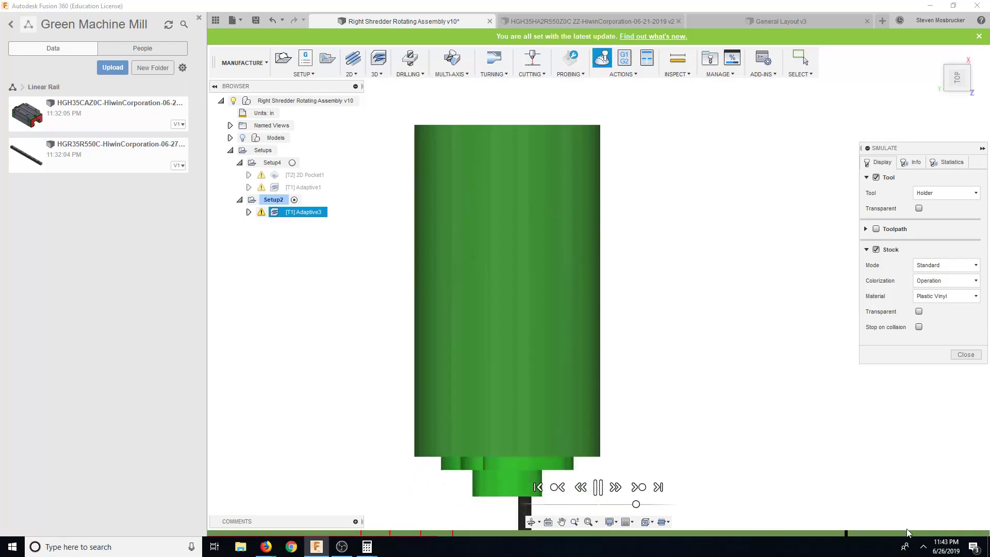
pyautogui.click(966, 355)
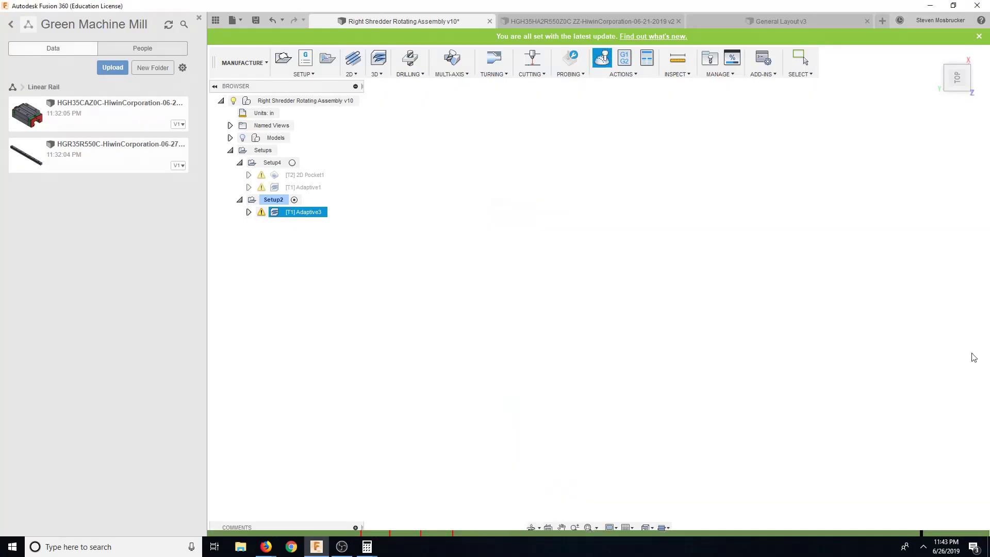
# Simulate all setups together from the Setups folder, skip ahead through the operations and pause during Adaptive3
pyautogui.rightClick(265, 153)
pyautogui.click(290, 186)
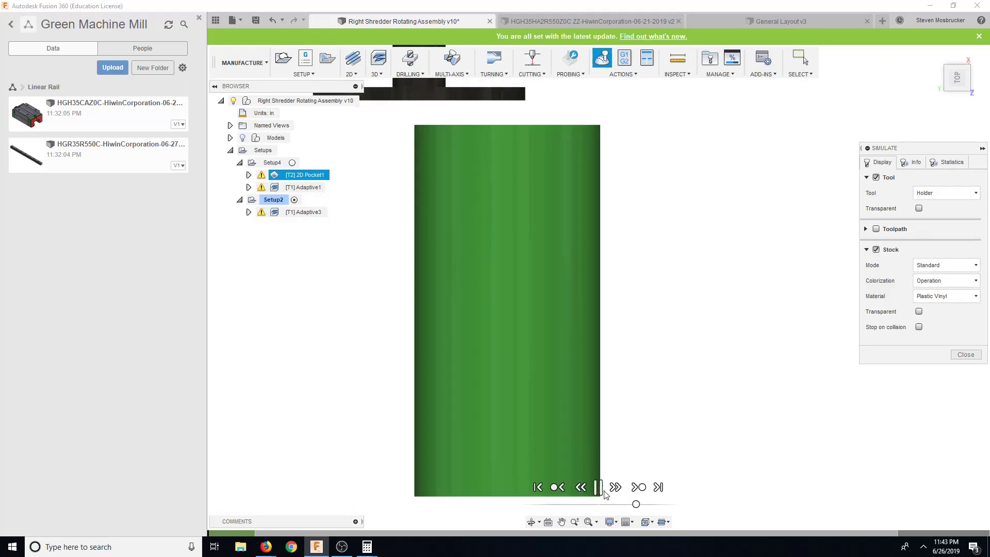
pyautogui.click(639, 488)
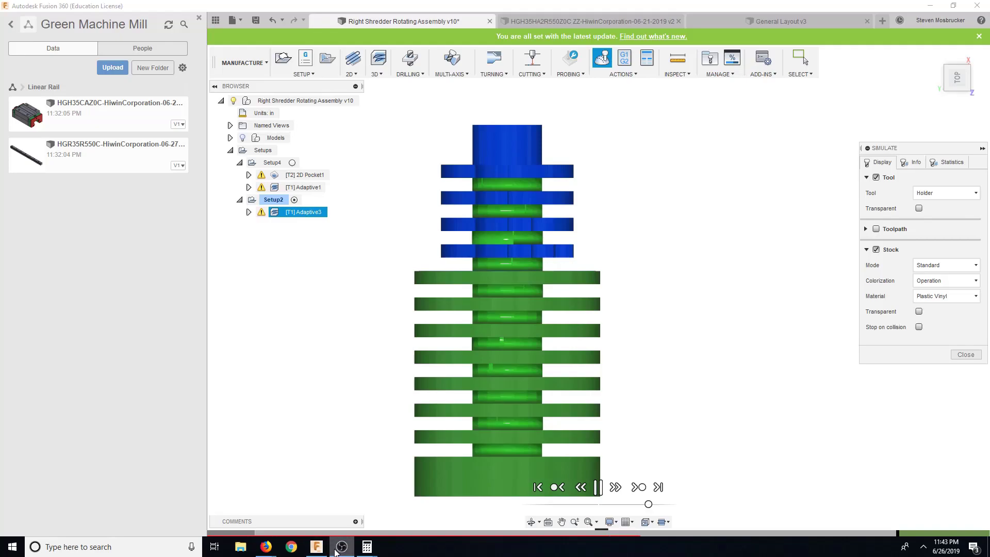
pyautogui.click(482, 489)
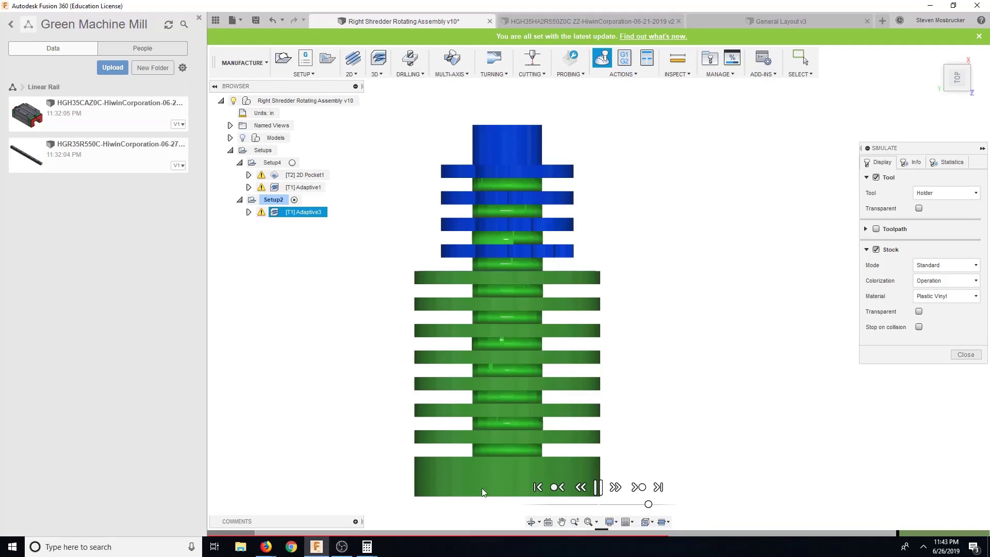
pyautogui.click(598, 488)
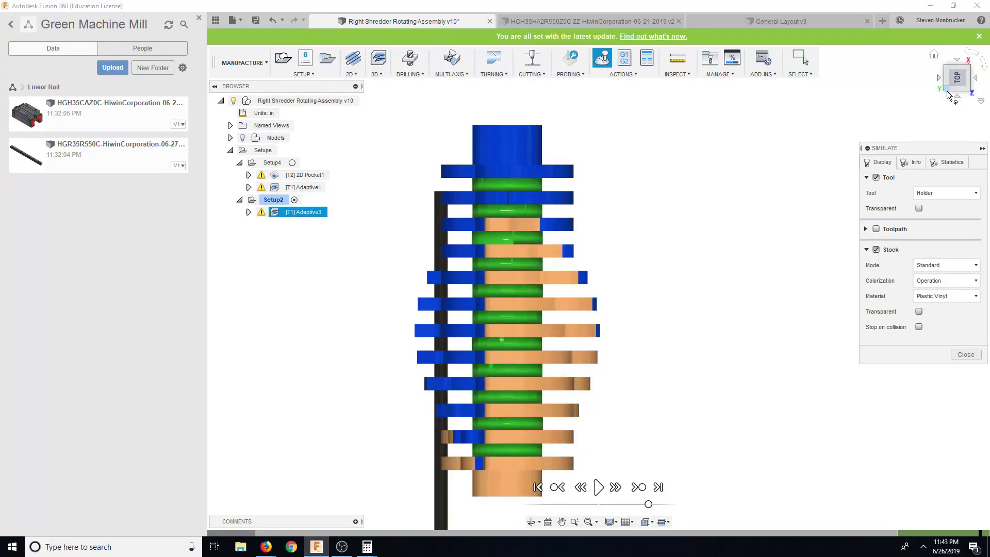
# Inspect the partly cut shredder teeth from an angled view, comparing the Adaptive1 and Adaptive3 cuts along the shaft
pyautogui.click(945, 72)
pyautogui.scroll(5, 614, 292)
pyautogui.scroll(-3, 565, 224)
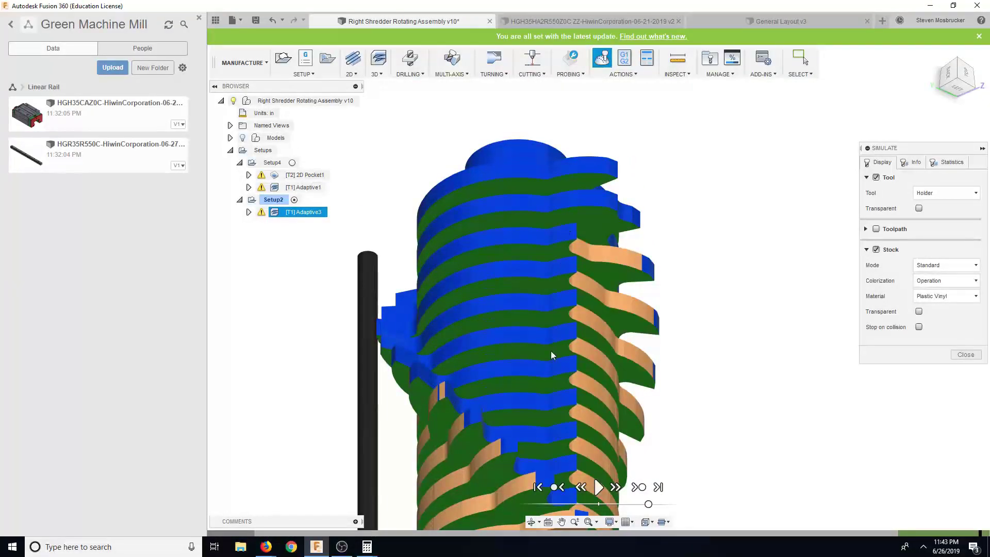
pyautogui.moveTo(552, 352); pyautogui.dragTo(546, 241, button='middle')
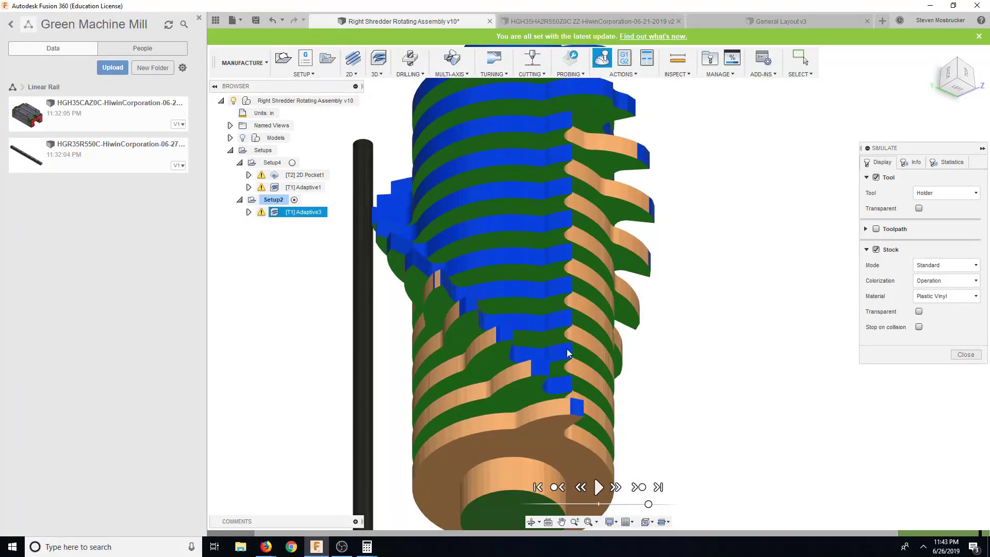
pyautogui.keyDown('shift'); pyautogui.moveTo(565, 277); pyautogui.dragTo(559, 185, button='middle'); pyautogui.keyUp('shift')
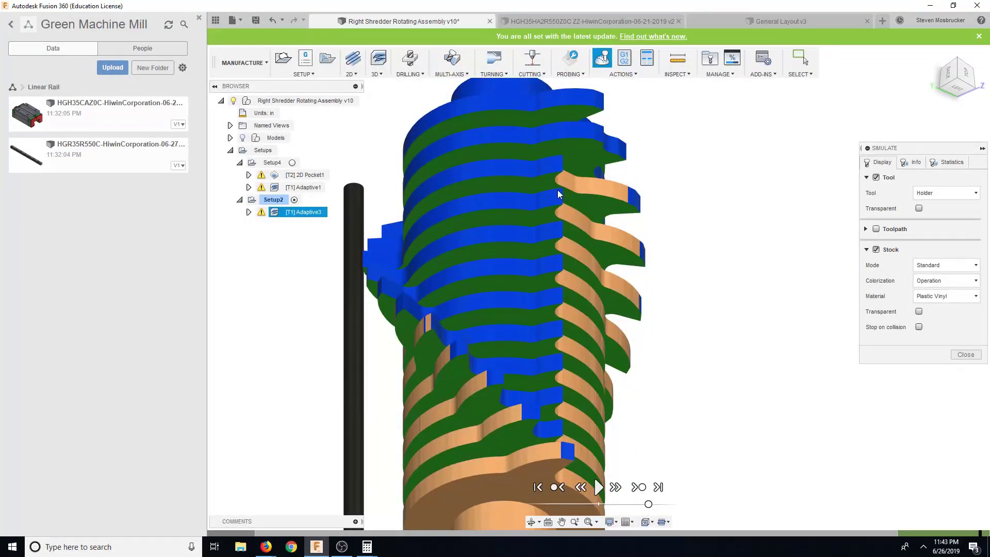
# Inspect the partly cut shaft from its opposite sides and both ends, then close the simulation
pyautogui.click(957, 98)
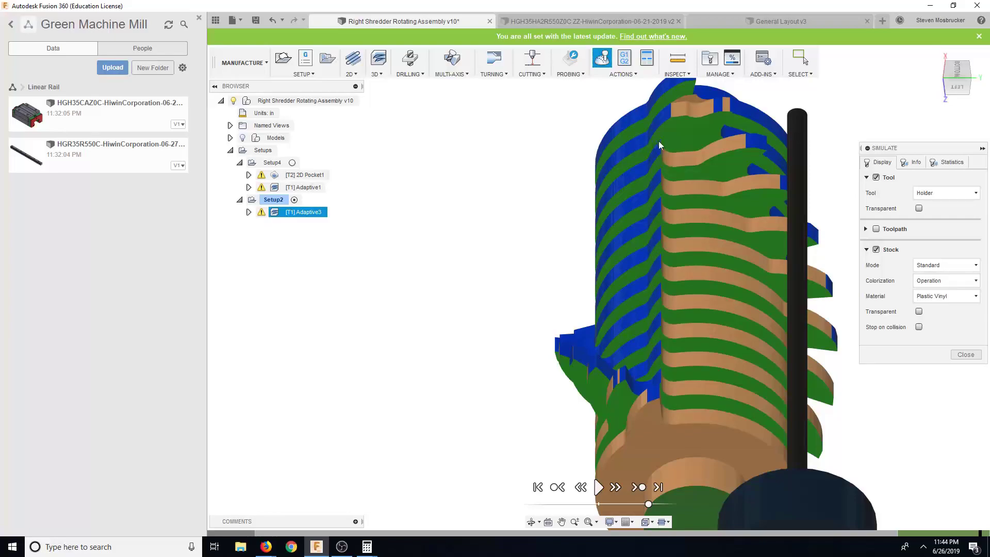
pyautogui.click(968, 65)
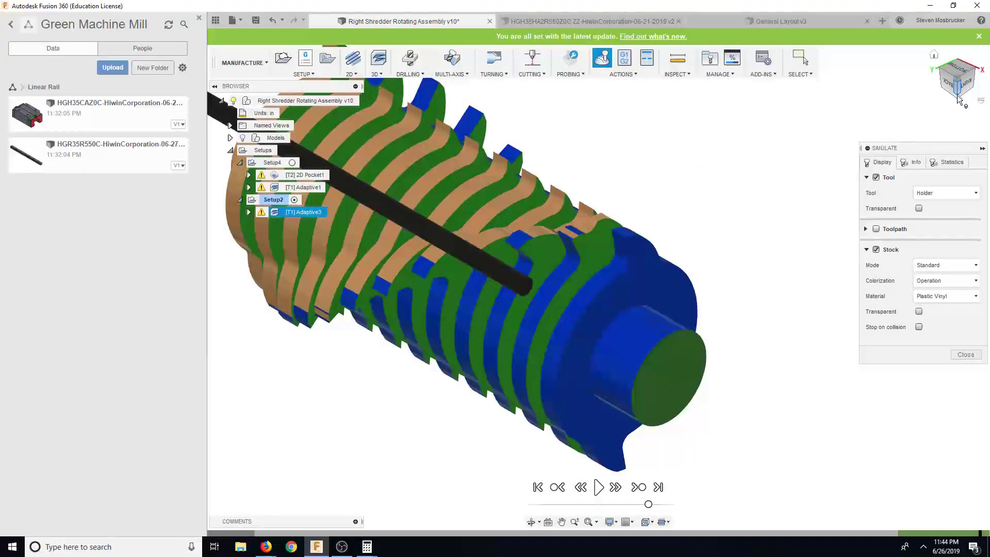
pyautogui.click(960, 97)
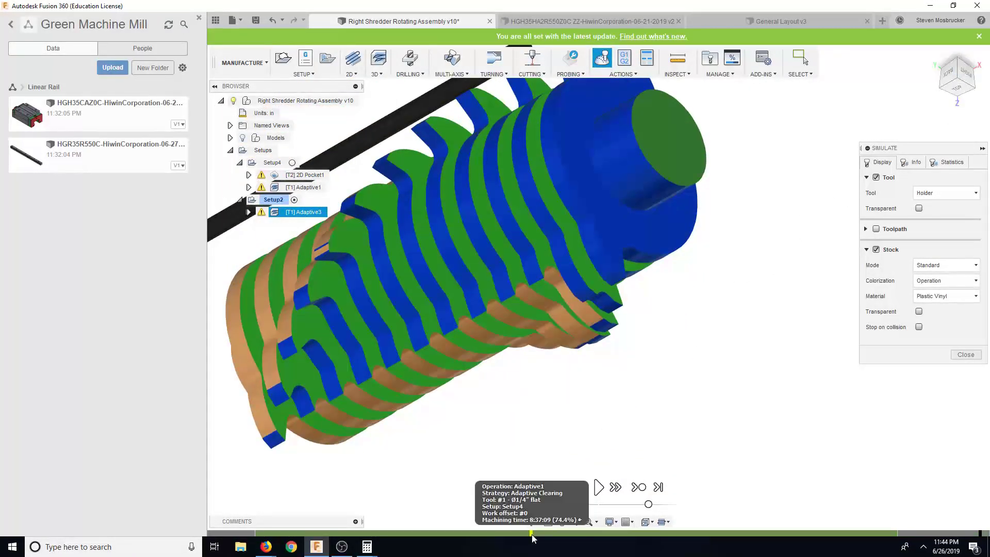
pyautogui.click(531, 522)
pyautogui.moveTo(591, 329); pyautogui.dragTo(546, 245)
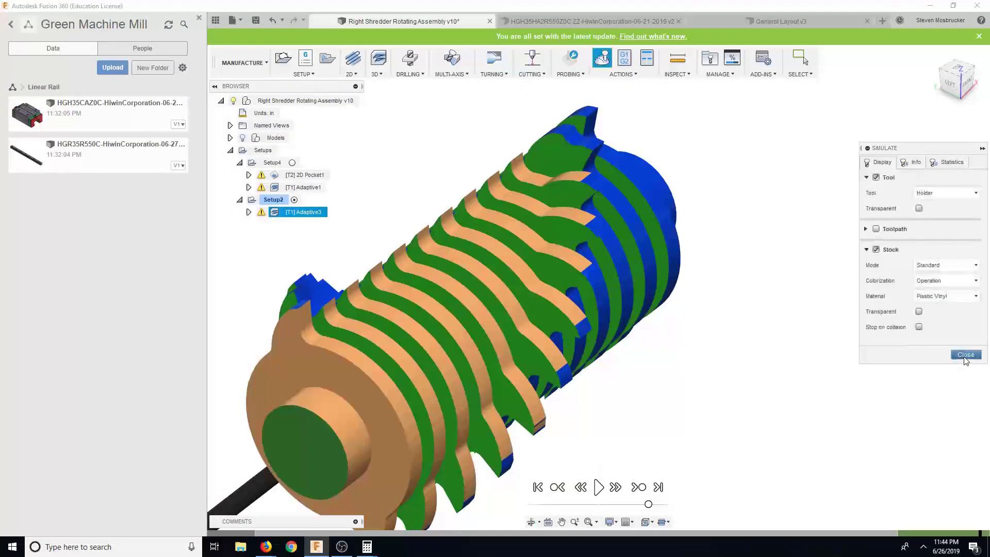
pyautogui.click(968, 357)
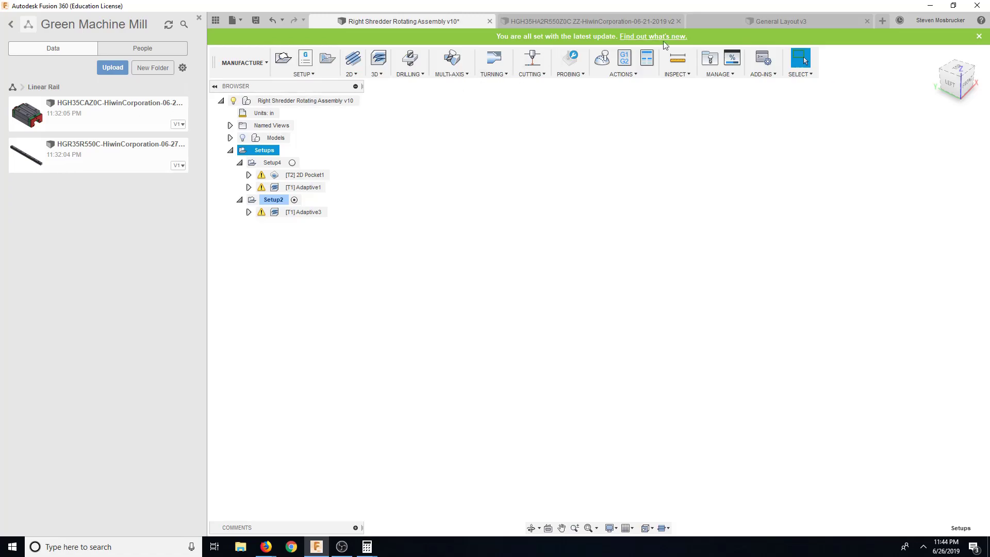
# Create a new design and save it as "HGH Rail Assembly 550mm" in the Linear Rail folder of Green Machine Mill
pyautogui.click(751, 21)
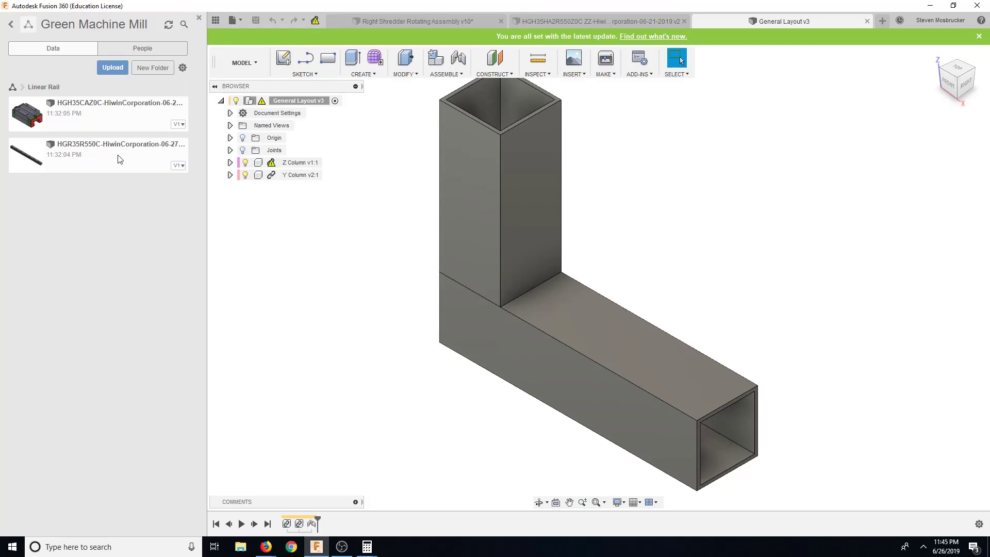
pyautogui.click(883, 21)
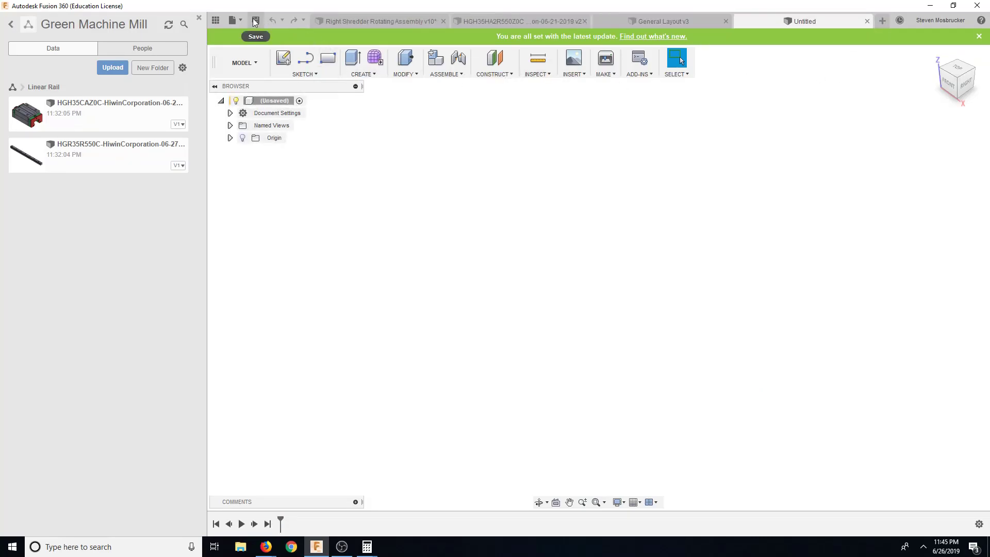
pyautogui.click(255, 20)
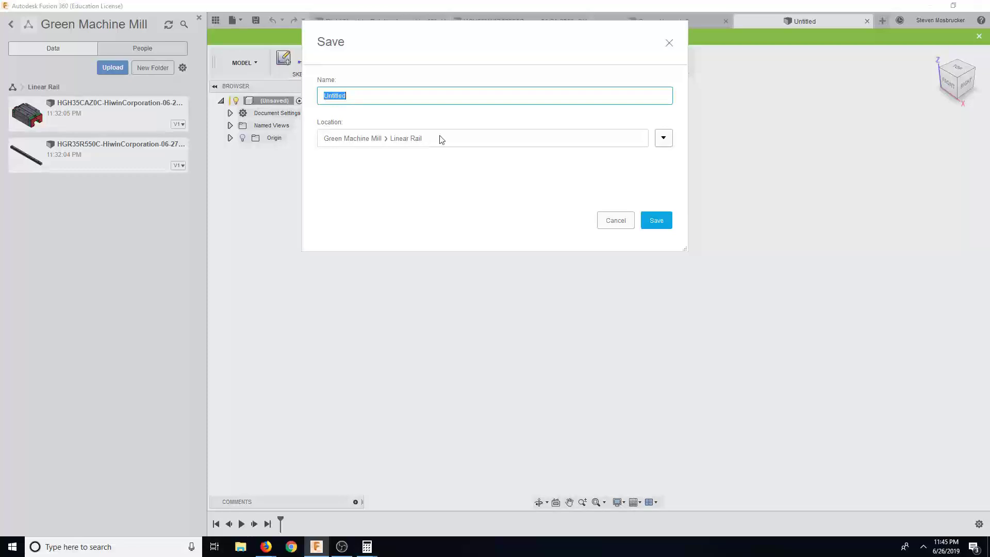
pyautogui.click(662, 138)
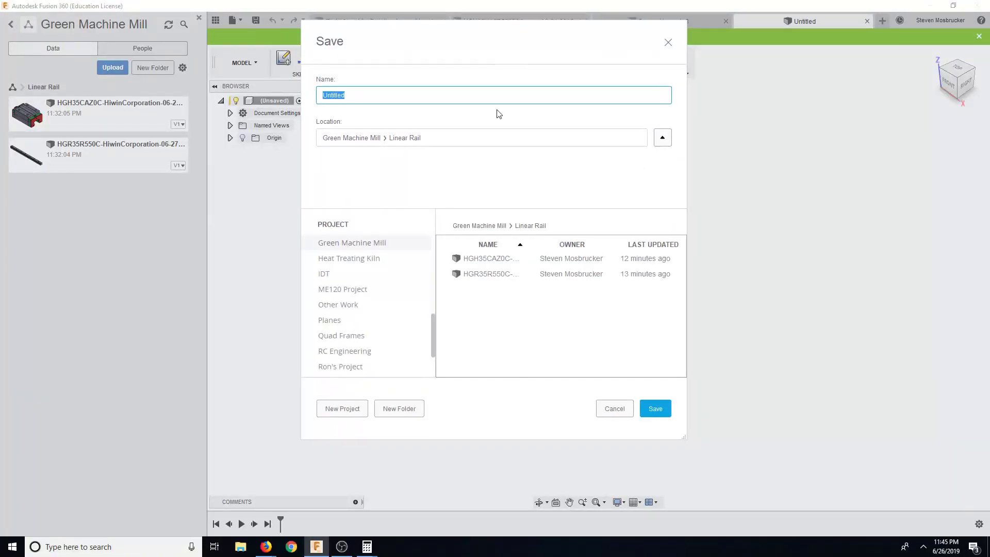
pyautogui.click(472, 96)
pyautogui.hotkey('ctrl', 'a')
pyautogui.press('BackSpace')
pyautogui.write('HGH Rail Assembly 550mm')
pyautogui.press('Return')
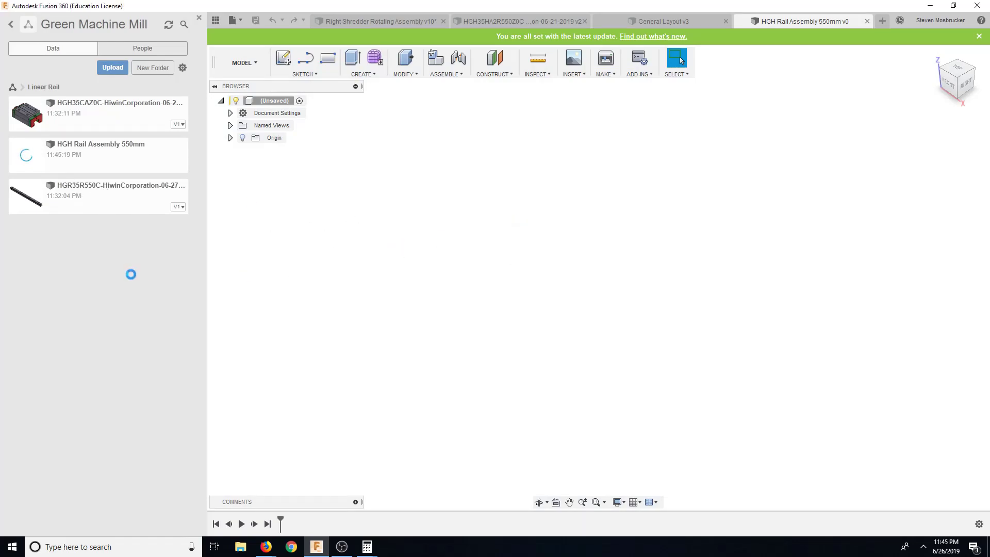
# Insert the HGR35R550C rail and the HGH35CAZ0C carriage, shifting the carriage in negative X until it clears the rail's end
pyautogui.moveTo(129, 212); pyautogui.dragTo(423, 237)
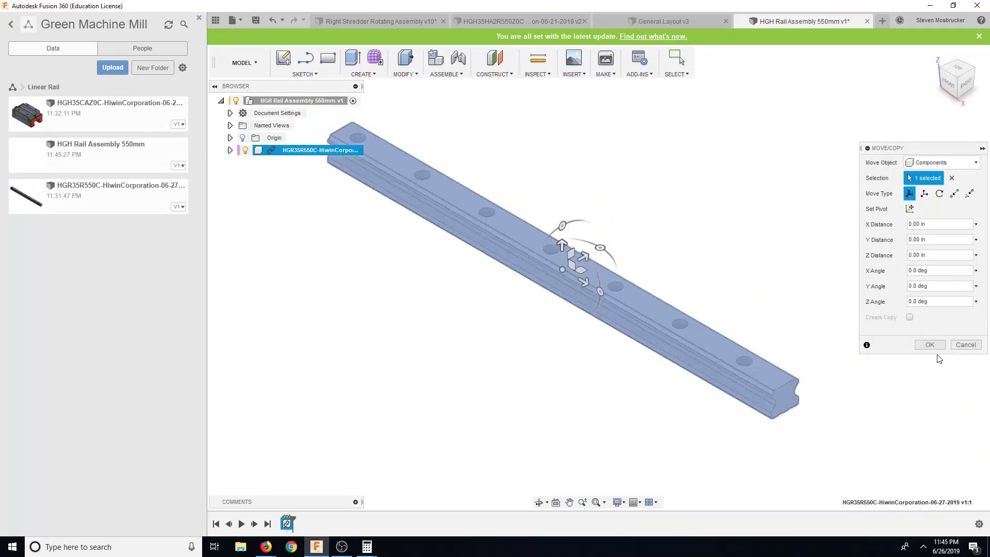
pyautogui.click(930, 345)
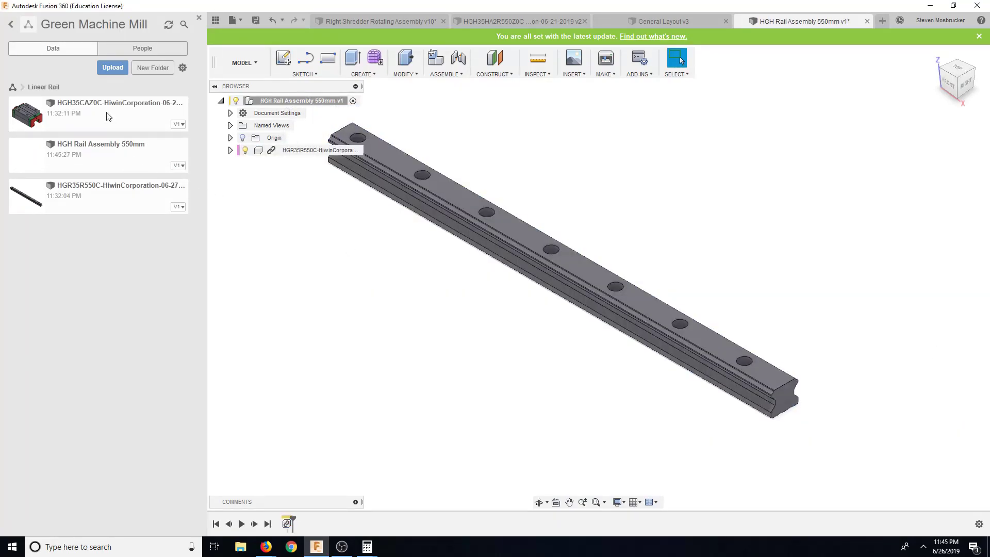
pyautogui.moveTo(108, 116); pyautogui.dragTo(438, 360)
pyautogui.click(946, 76)
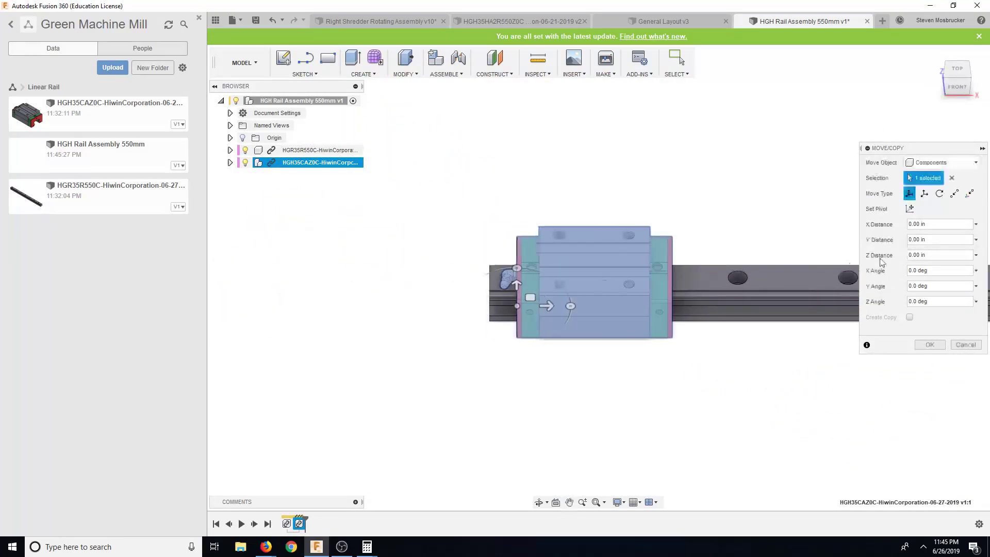
pyautogui.click(547, 306)
pyautogui.write('-5')
pyautogui.press('Return')
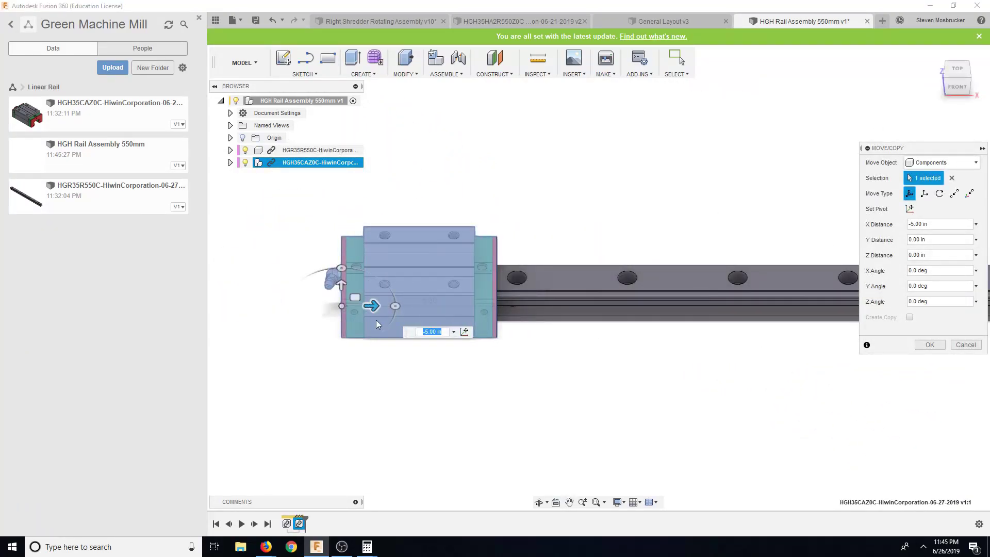
pyautogui.click(930, 344)
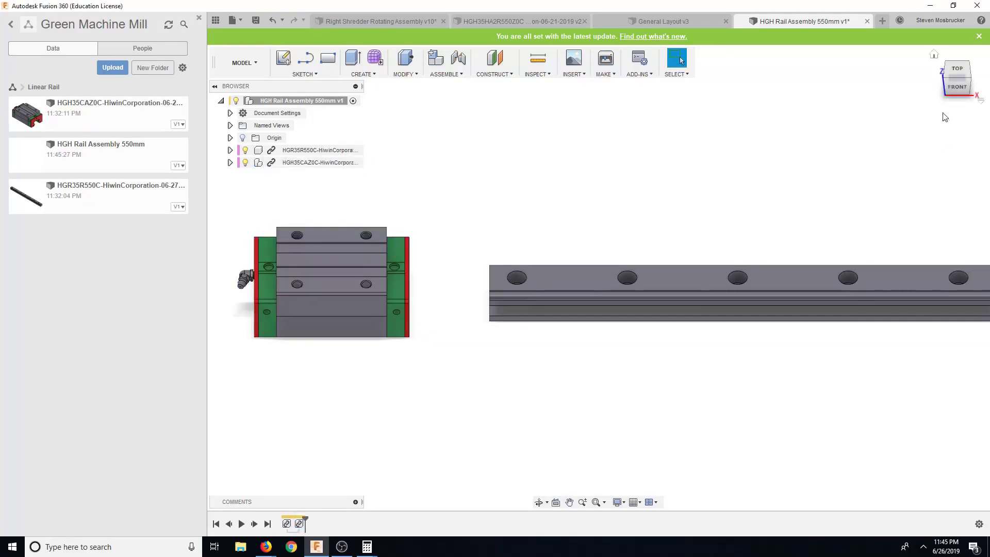
# Join the midpoint of the carriage opening's upper edge to the midpoint of the rail end's upper edge with a flipped rigid joint
pyautogui.click(947, 98)
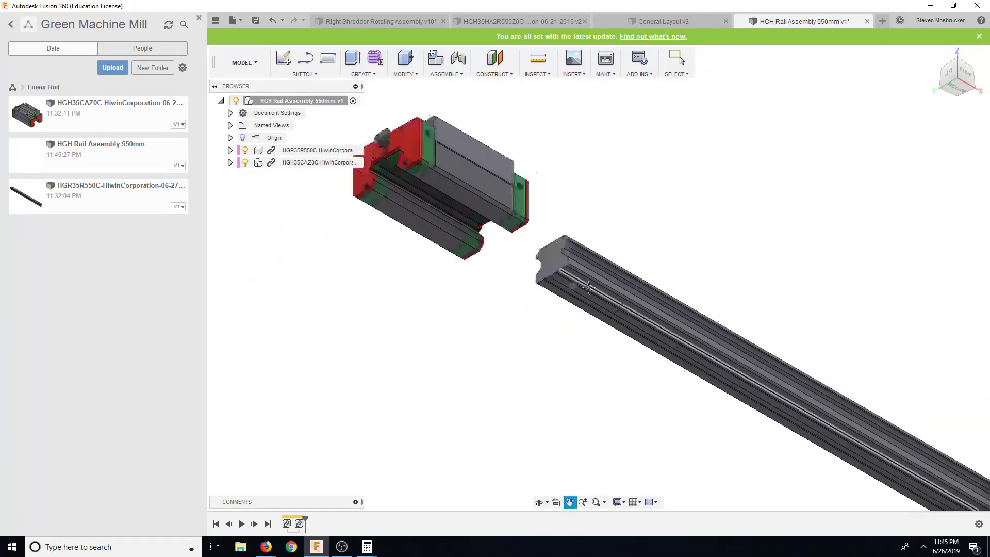
pyautogui.click(458, 58)
pyautogui.scroll(5, 560, 262)
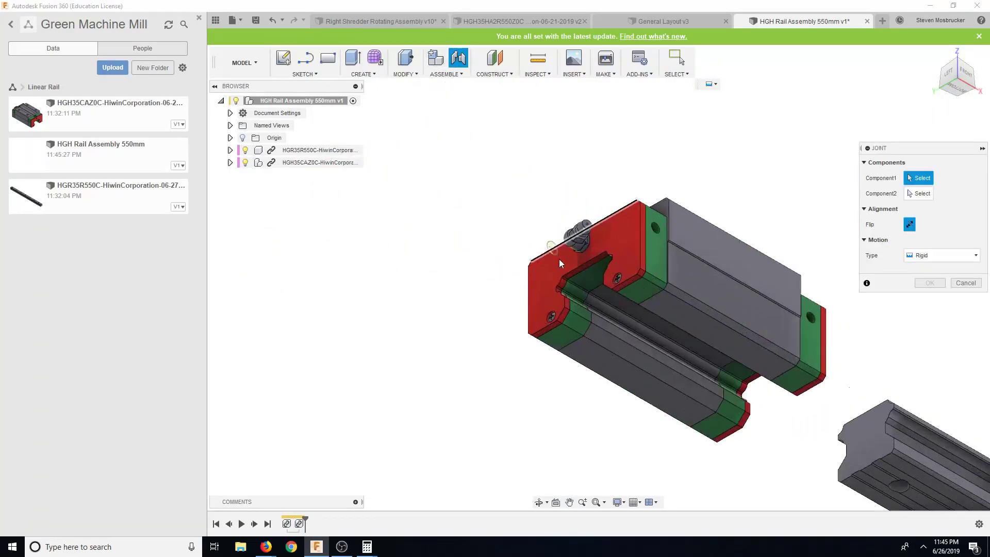
pyautogui.scroll(5, 592, 264)
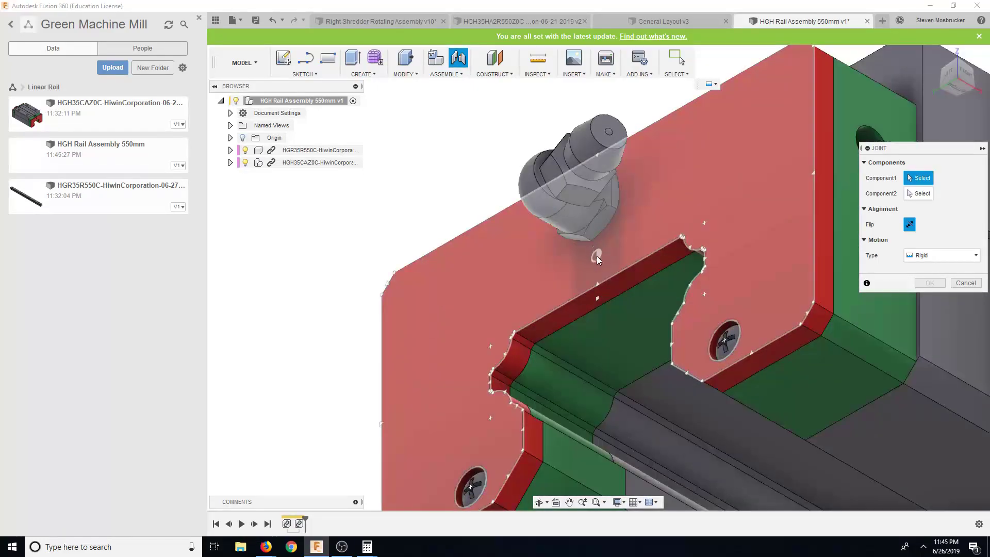
pyautogui.click(947, 74)
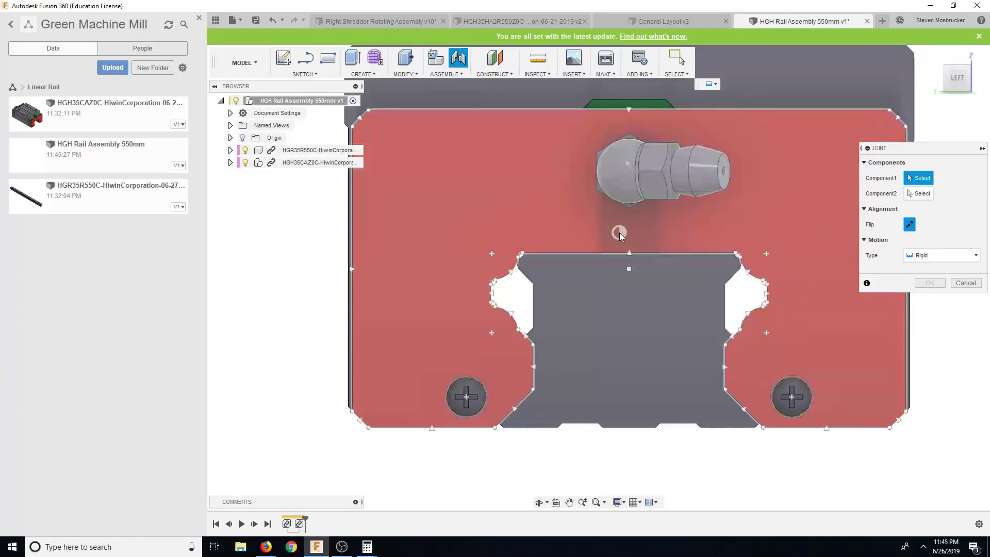
pyautogui.click(592, 224)
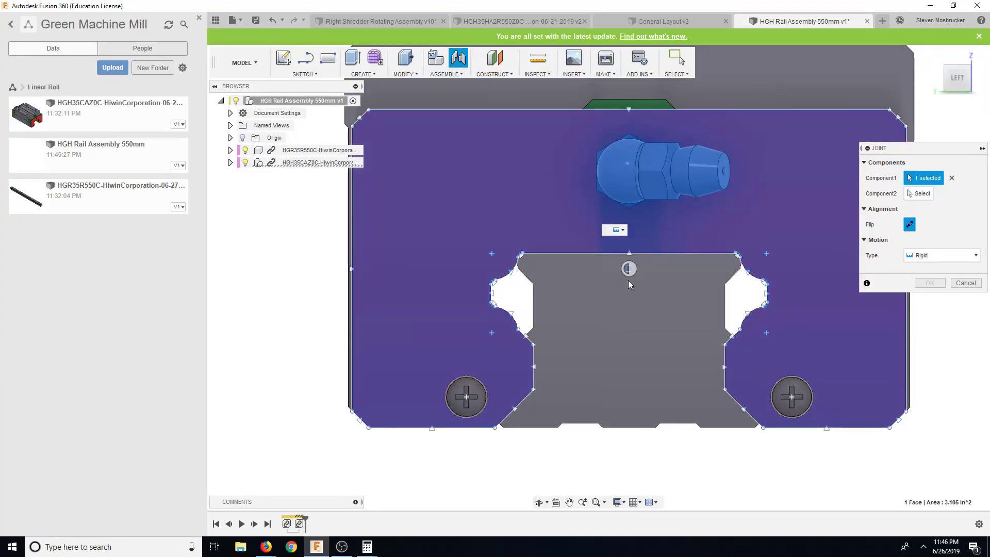
pyautogui.click(628, 269)
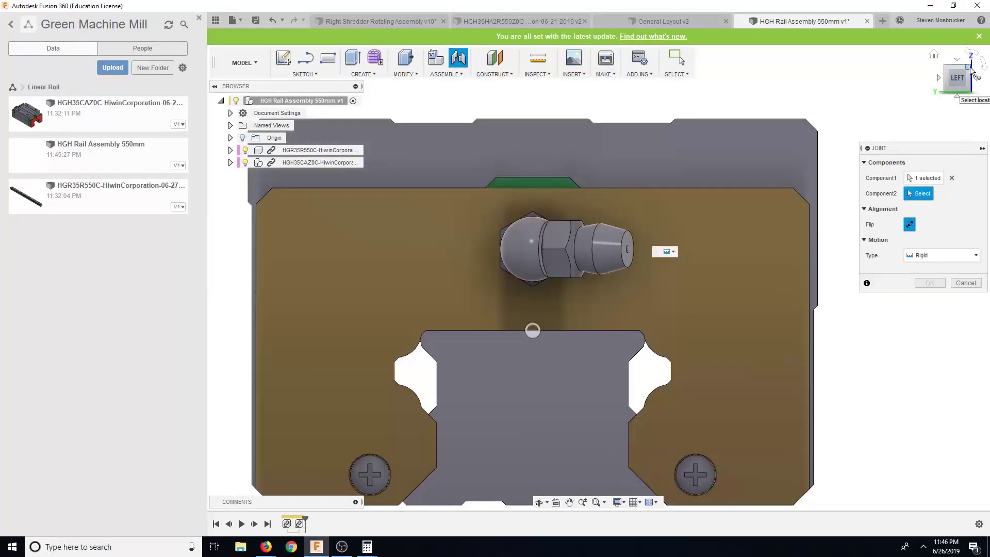
pyautogui.click(972, 70)
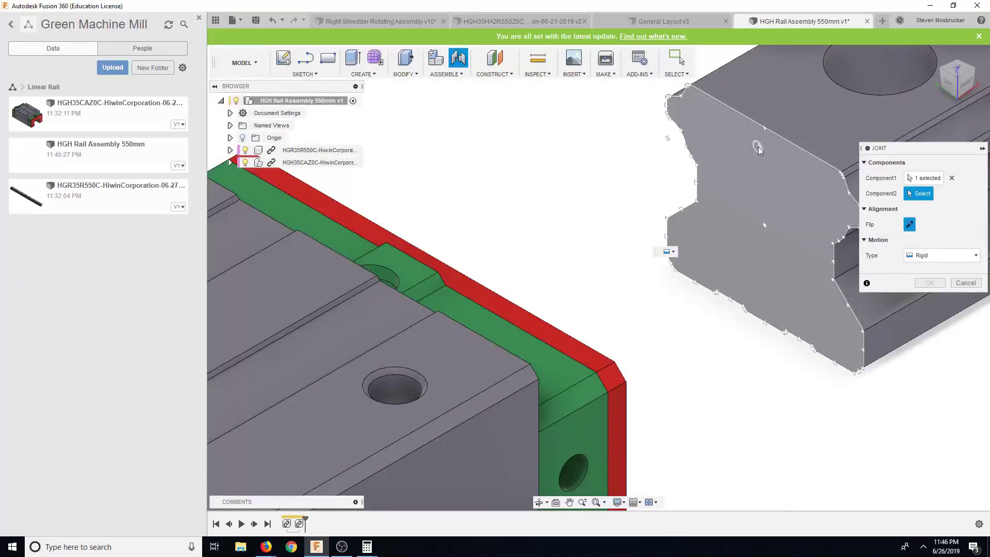
pyautogui.click(764, 137)
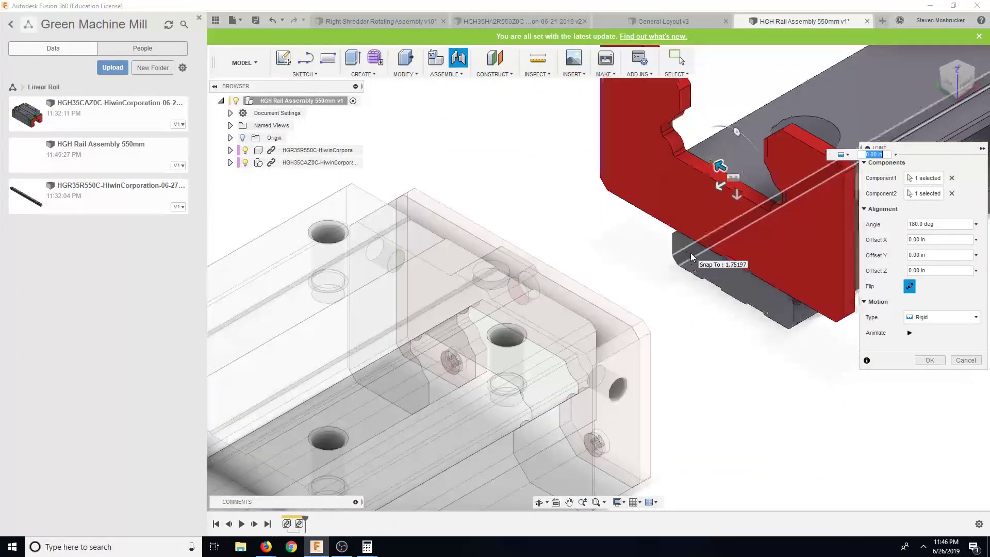
pyautogui.click(909, 286)
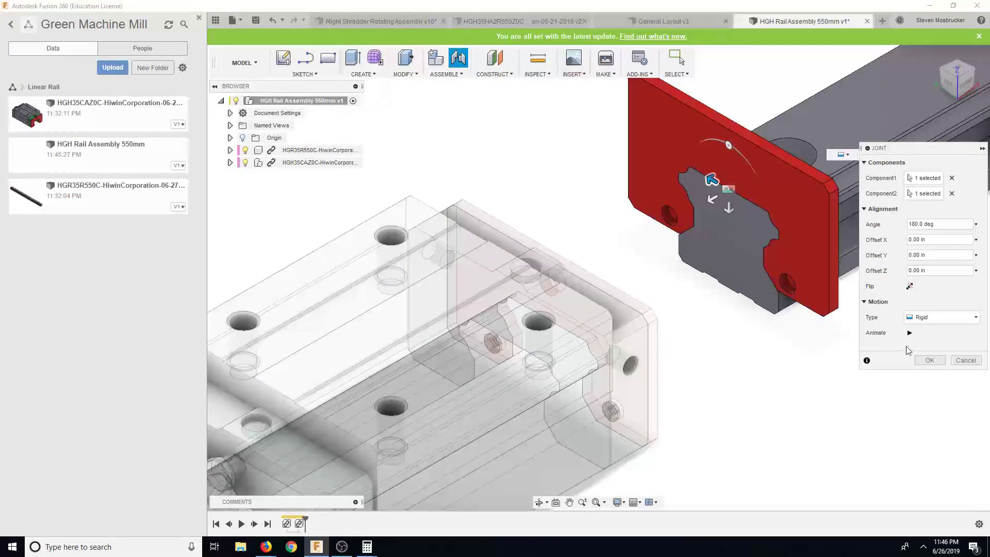
pyautogui.click(928, 359)
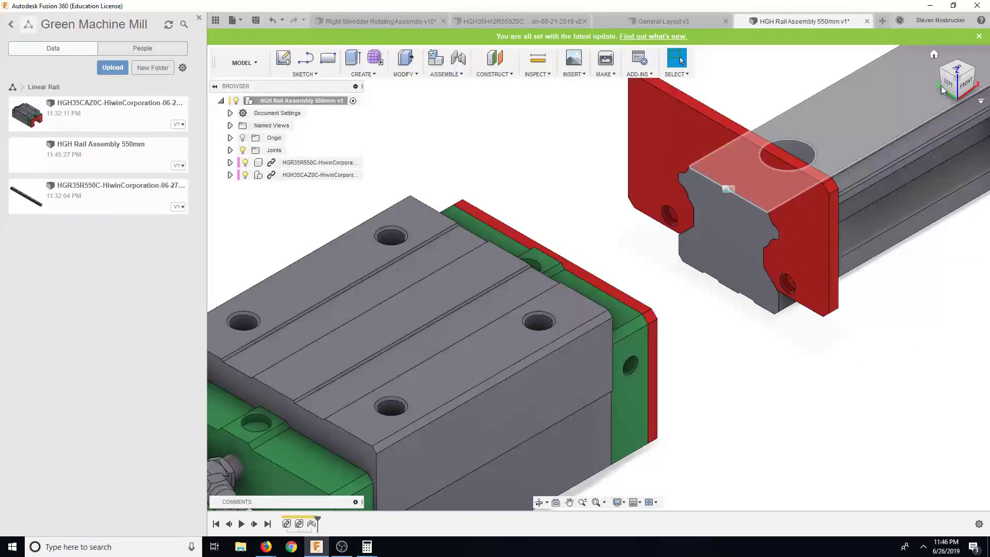
# Roll the timeline back before the joint, make the carriage and its child components a rigid group, and roll forward again
pyautogui.scroll(2, 708, 277)
pyautogui.click(296, 176)
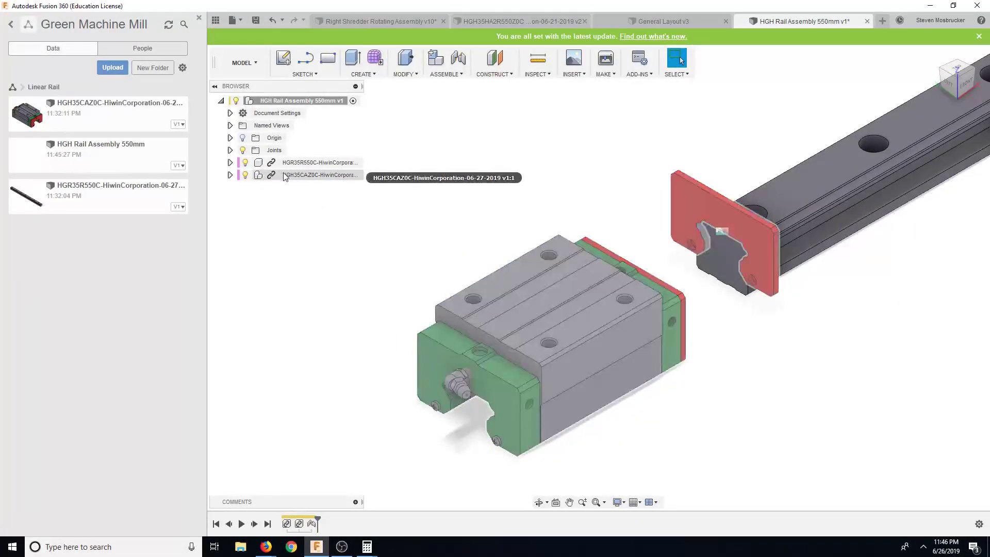
pyautogui.rightClick(295, 180)
pyautogui.click(524, 170)
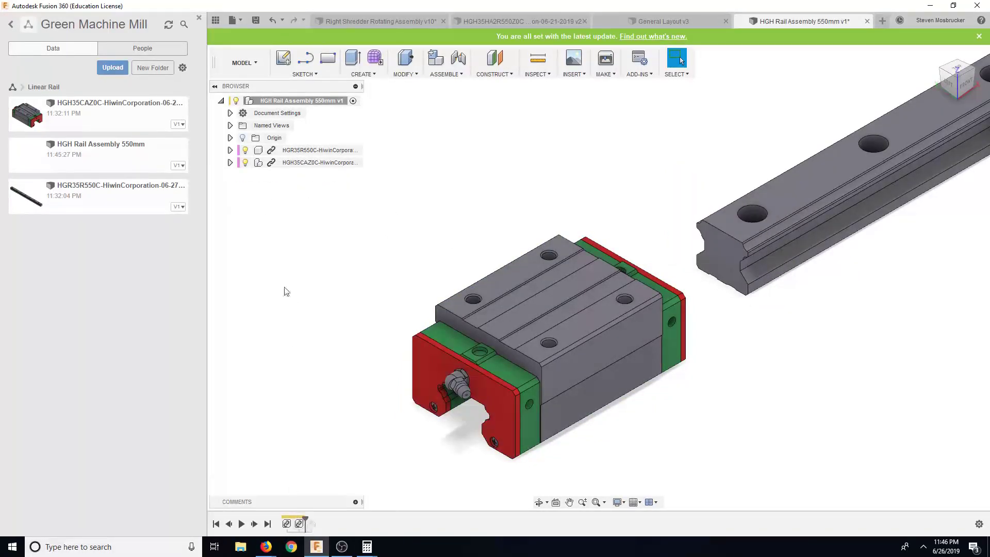
pyautogui.rightClick(290, 164)
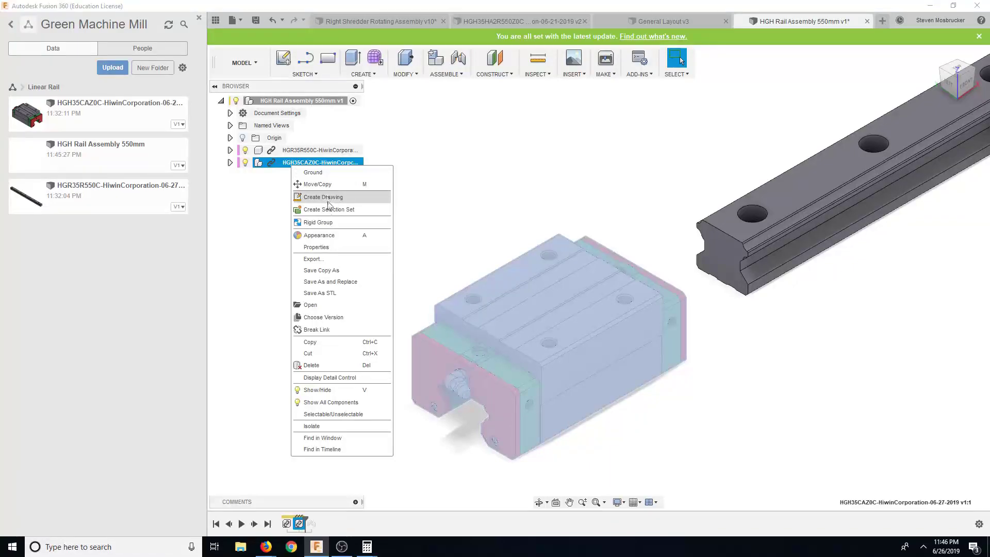
pyautogui.click(312, 222)
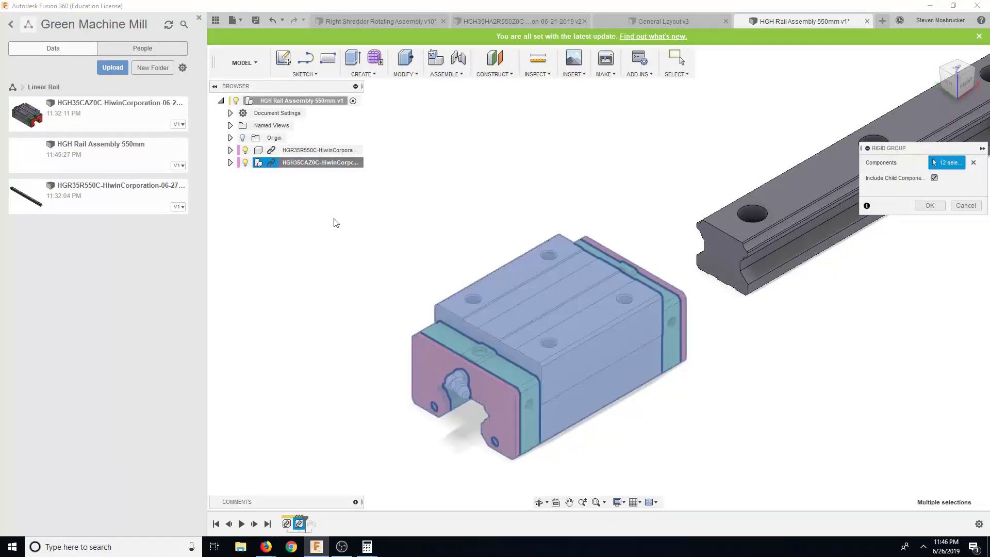
pyautogui.click(930, 205)
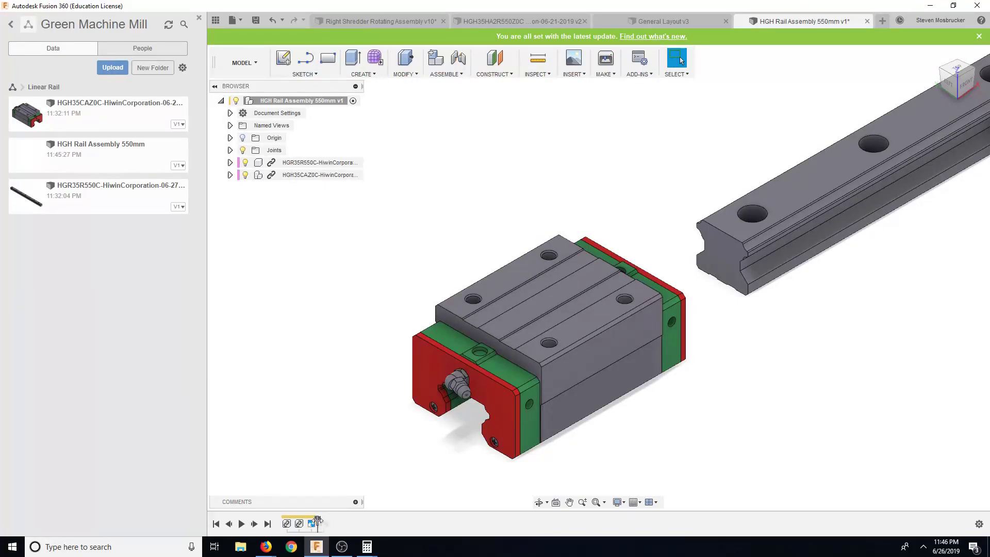
pyautogui.moveTo(374, 515); pyautogui.dragTo(504, 397, button='middle')
# Hide the joints and change the carriage-to-rail joint's motion type to Slider along the Z axis
pyautogui.click(243, 150)
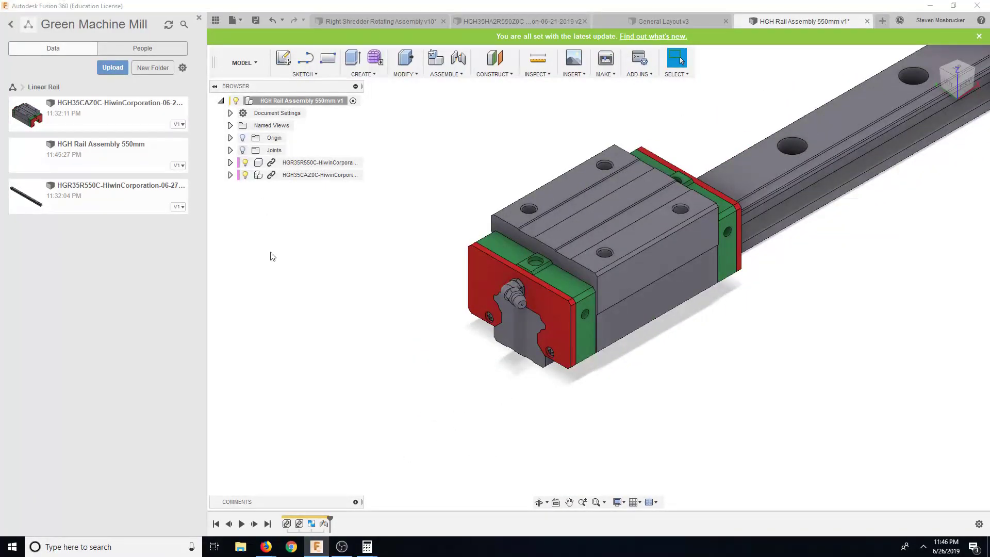
pyautogui.rightClick(324, 524)
pyautogui.click(356, 461)
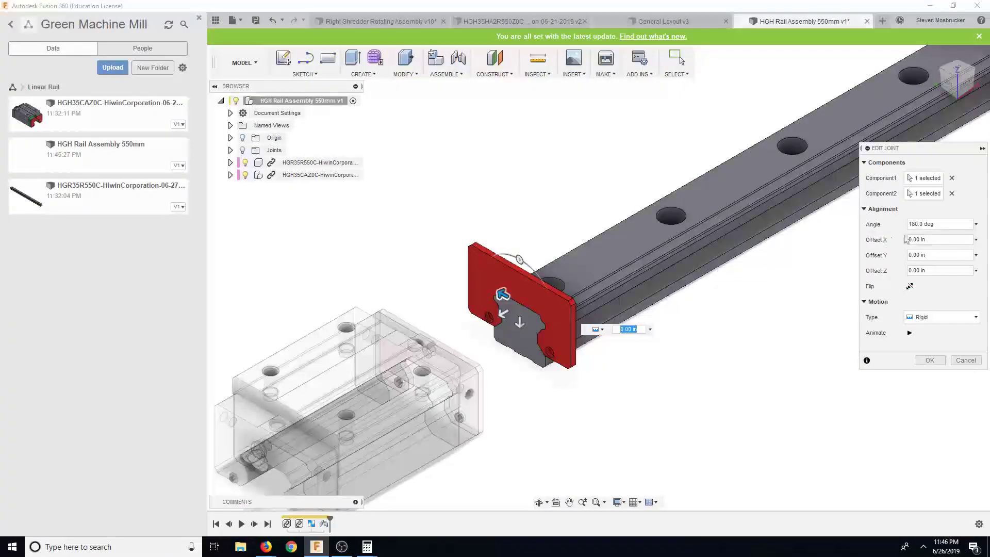
pyautogui.click(942, 317)
pyautogui.click(942, 350)
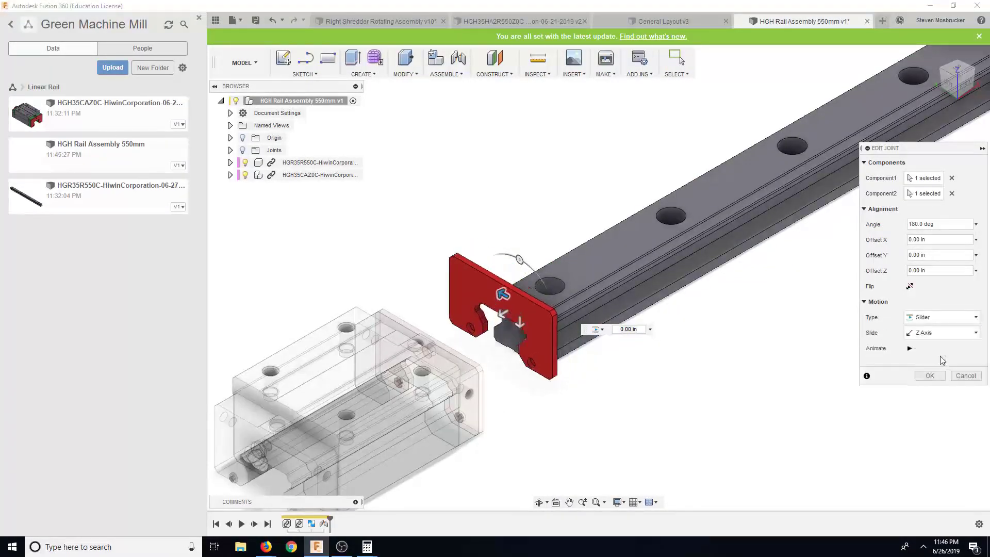
pyautogui.click(938, 377)
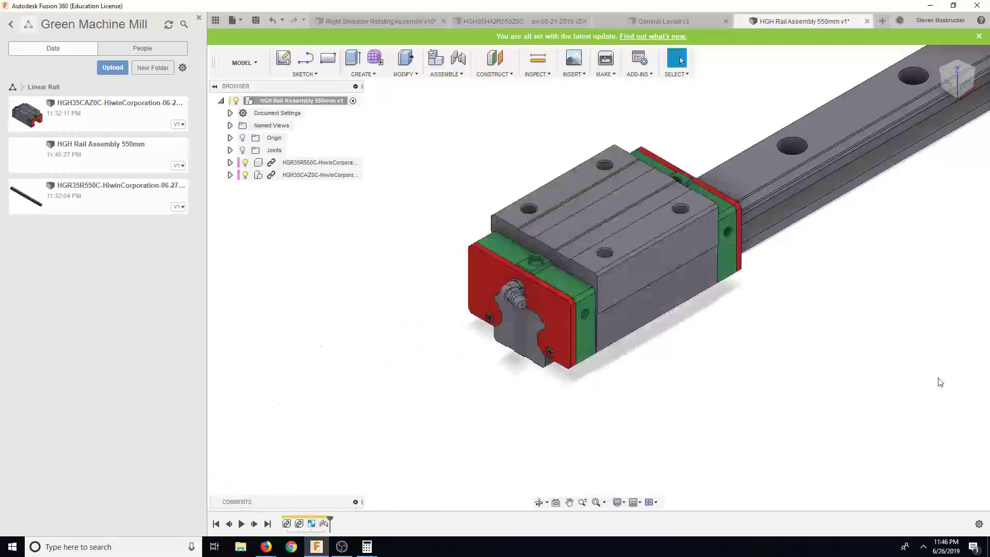
# Insert a second HGH35CAZ0C carriage and move it 23 in along X, past the rail's far end
pyautogui.scroll(3, 608, 314)
pyautogui.scroll(-4, 673, 325)
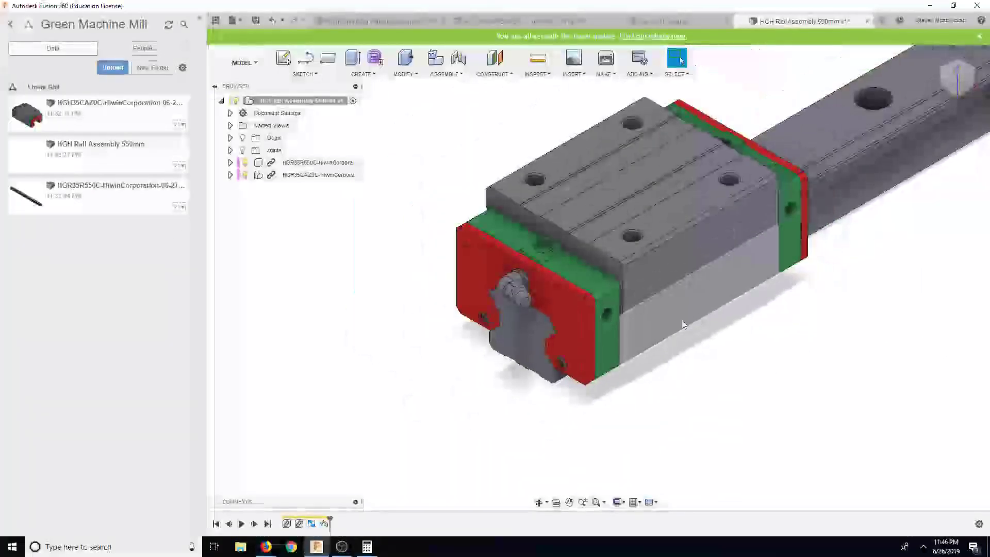
pyautogui.moveTo(126, 125); pyautogui.dragTo(382, 305)
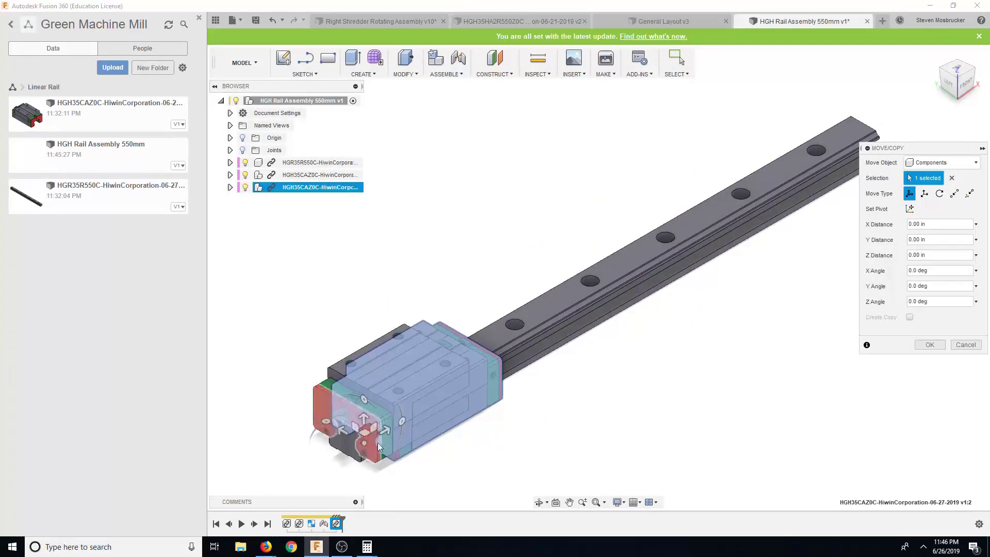
pyautogui.moveTo(385, 430); pyautogui.dragTo(936, 116)
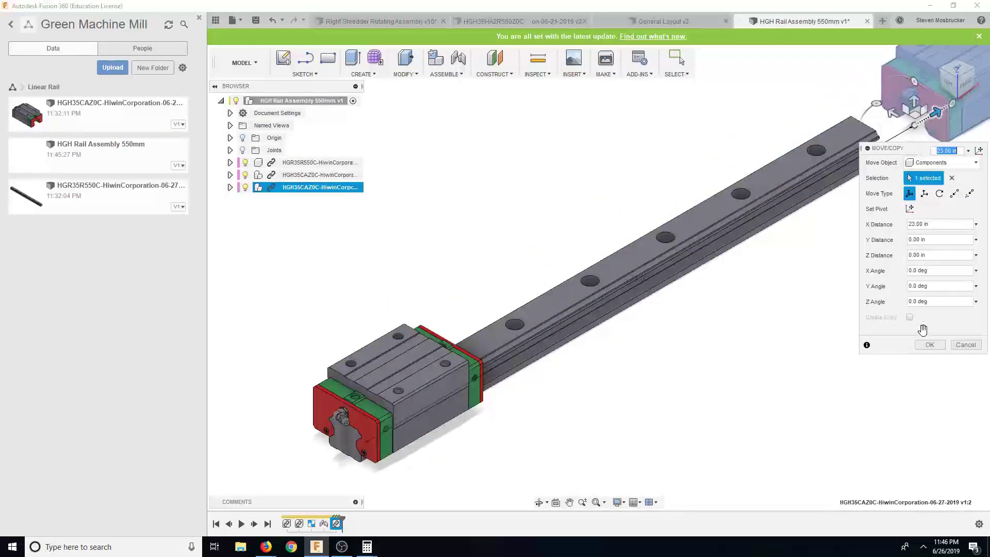
pyautogui.click(930, 343)
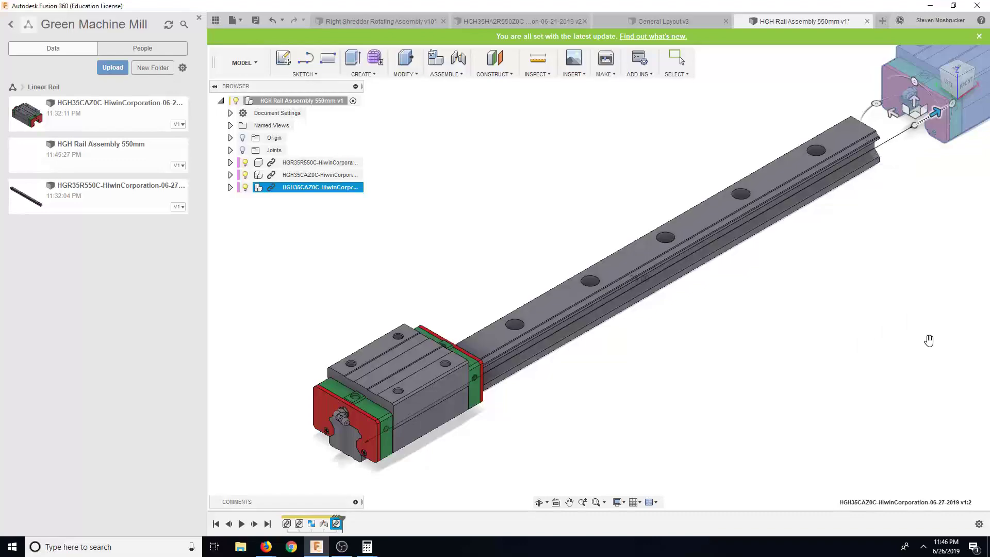
# Make the second carriage and its child components a rigid group
pyautogui.rightClick(330, 192)
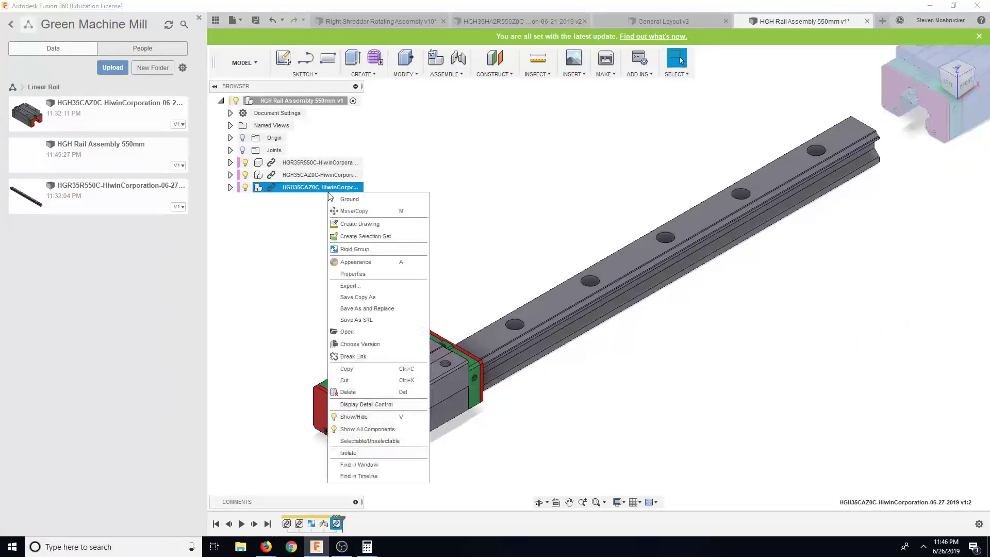
pyautogui.click(361, 250)
pyautogui.click(930, 206)
# Turn the second carriage end for end so its grease nipple faces away from the rail, and move it -3.60 in along X
pyautogui.scroll(8, 712, 376)
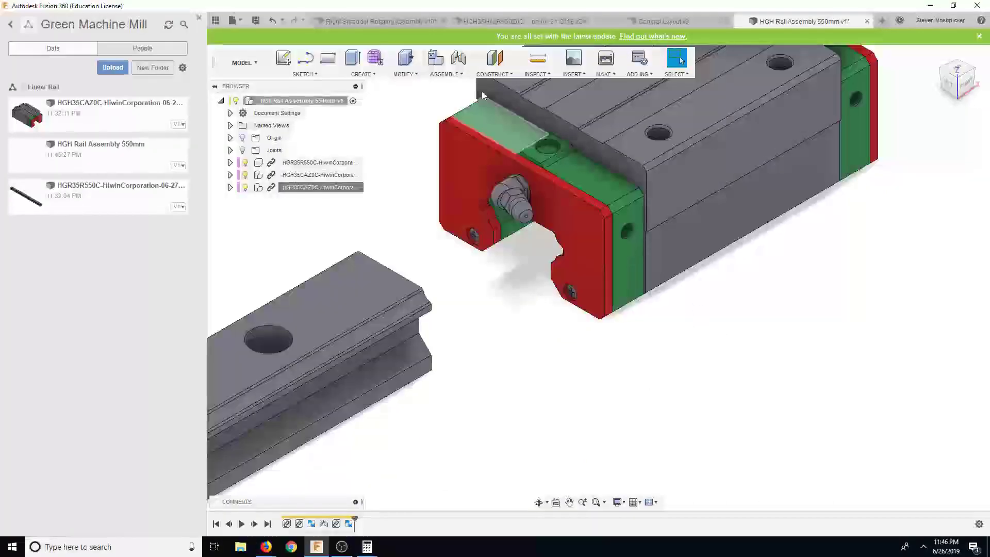
pyautogui.rightClick(304, 188)
pyautogui.click(336, 209)
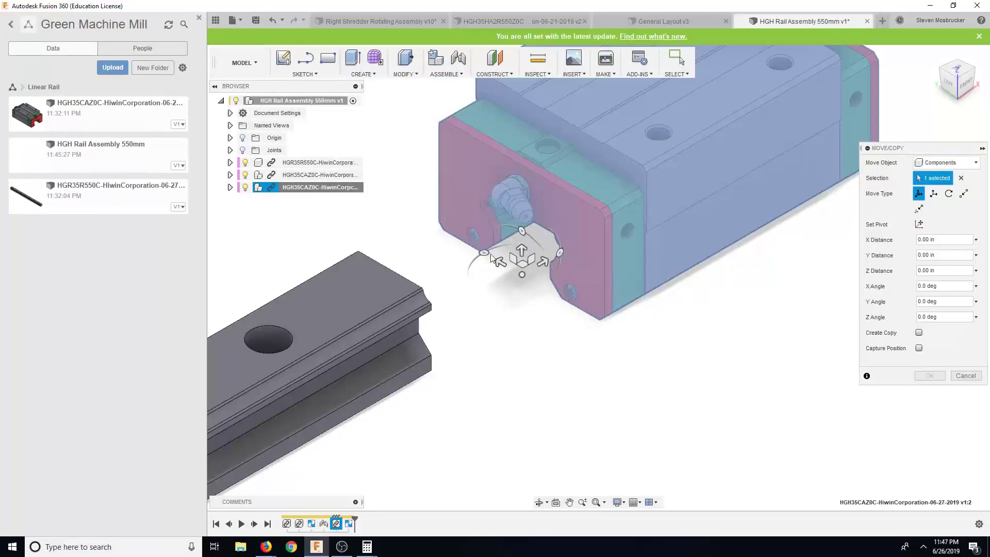
pyautogui.moveTo(489, 253); pyautogui.dragTo(588, 315)
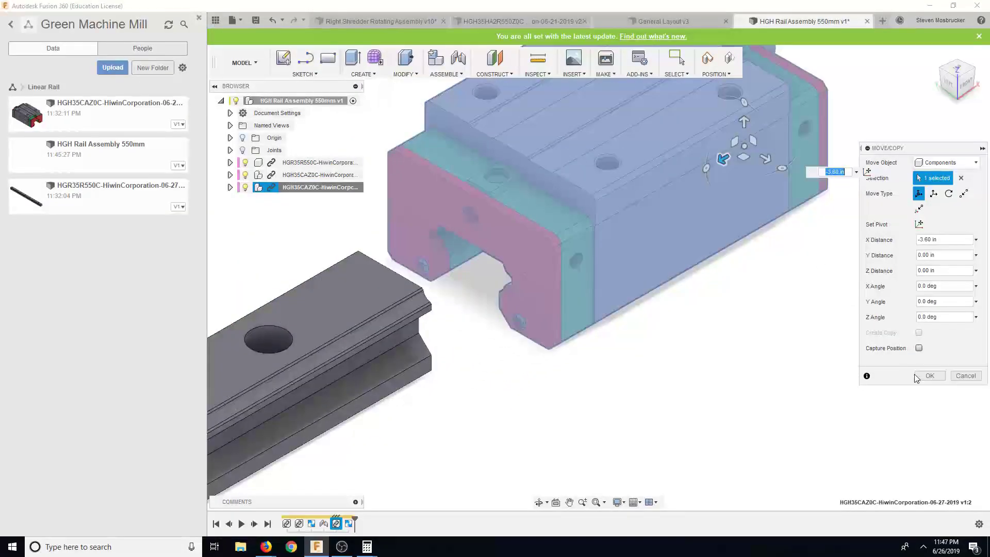
pyautogui.click(917, 376)
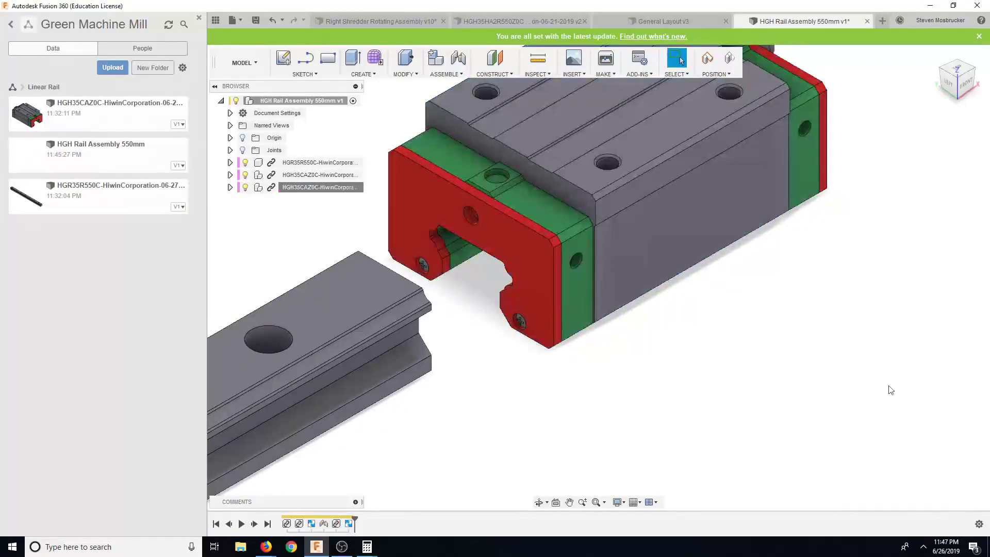
pyautogui.scroll(-6, 861, 398)
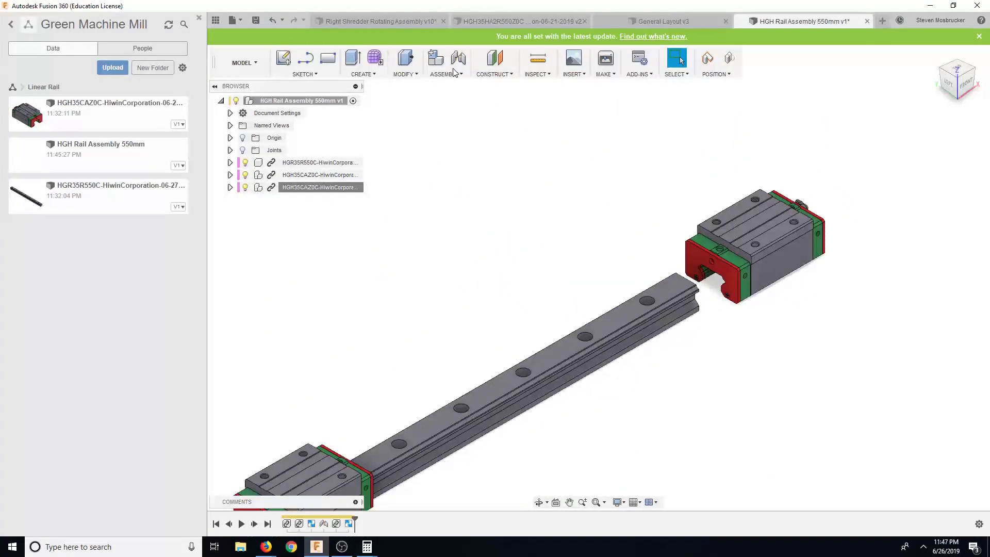
pyautogui.click(454, 70)
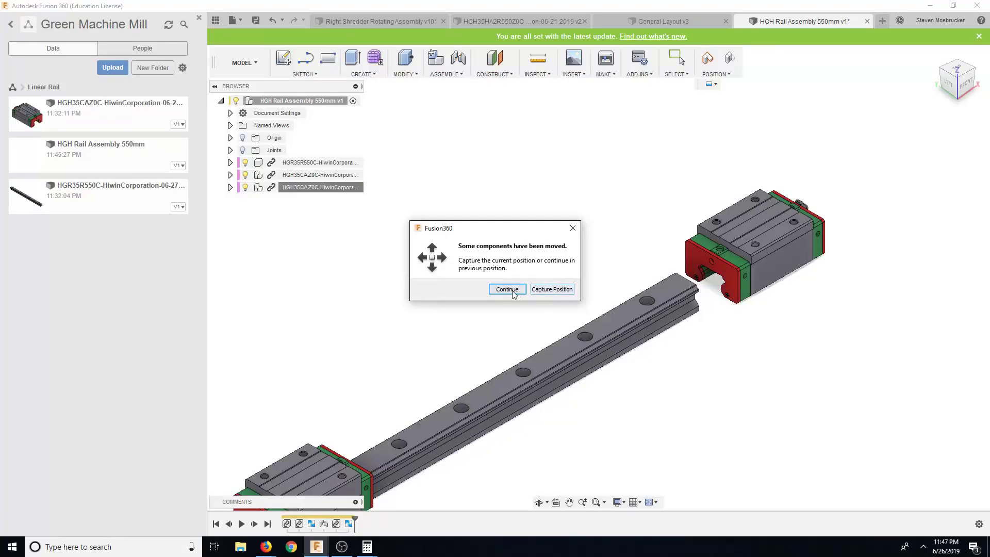
pyautogui.click(552, 290)
pyautogui.scroll(8, 725, 270)
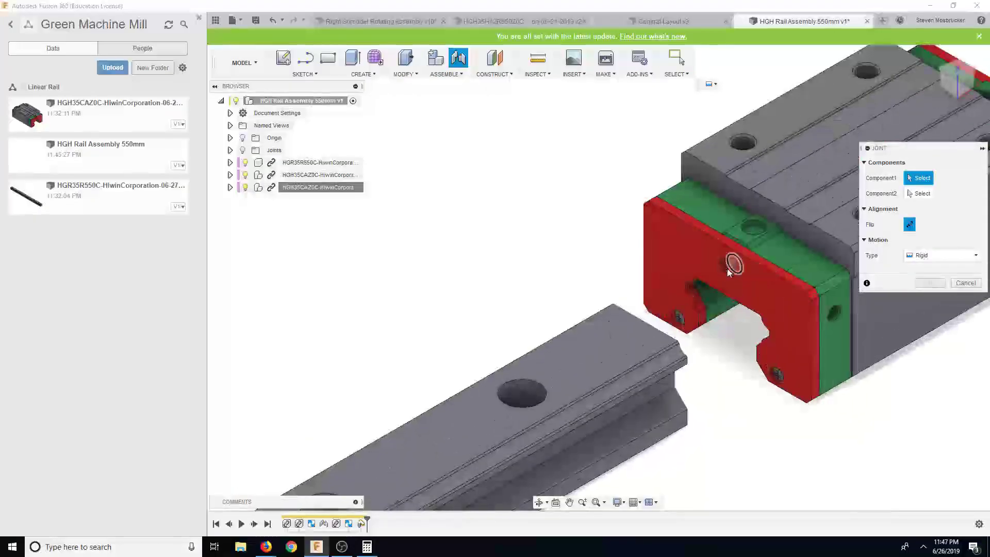
pyautogui.click(966, 283)
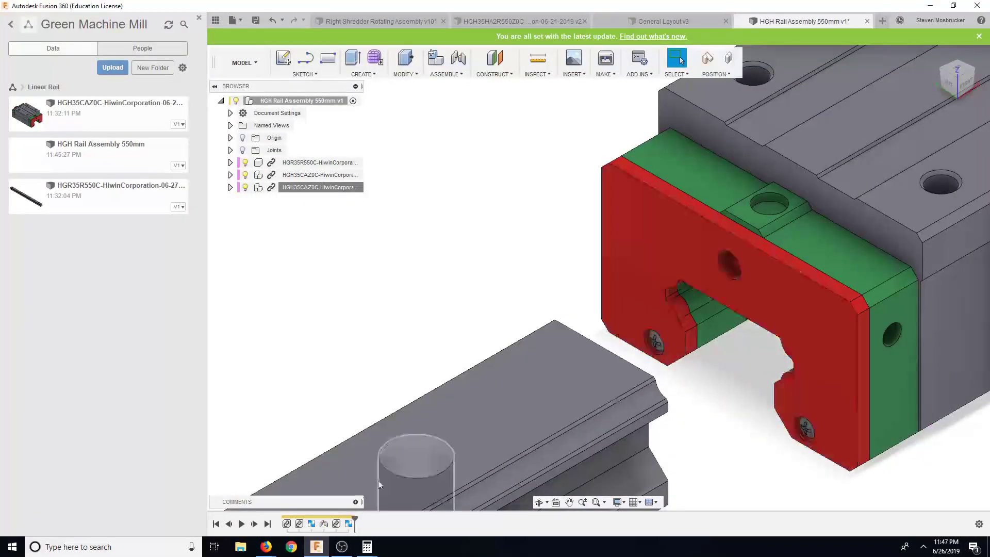
# Try a rigid joint from the slot edge on the second carriage's outer end plate to the rail's end face, flipped, and inspect the fit
pyautogui.click(459, 61)
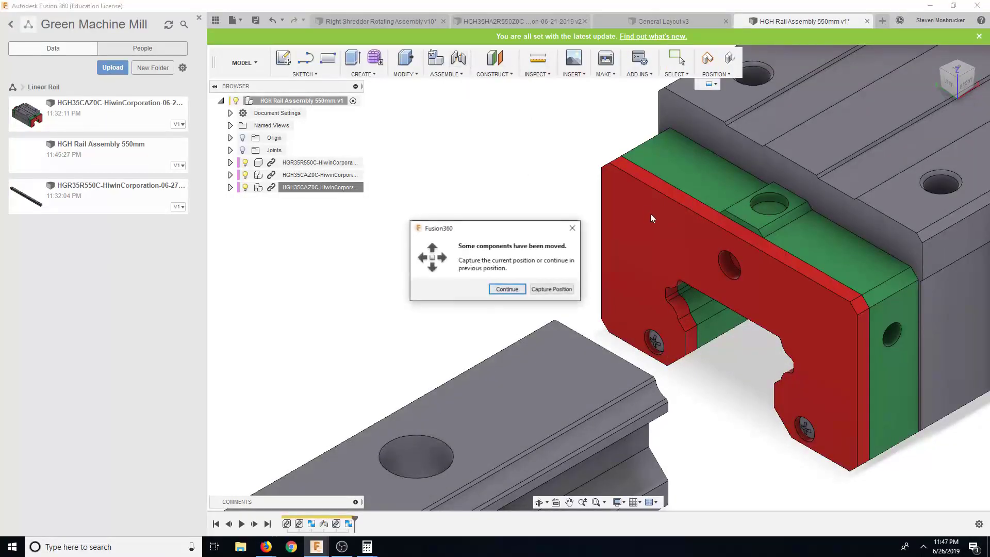
pyautogui.click(507, 289)
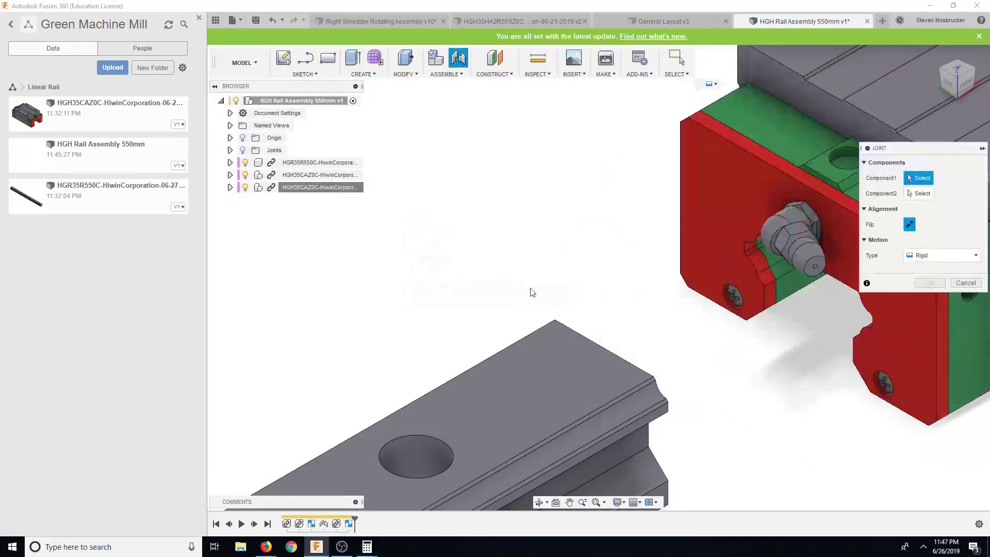
pyautogui.scroll(-5, 679, 311)
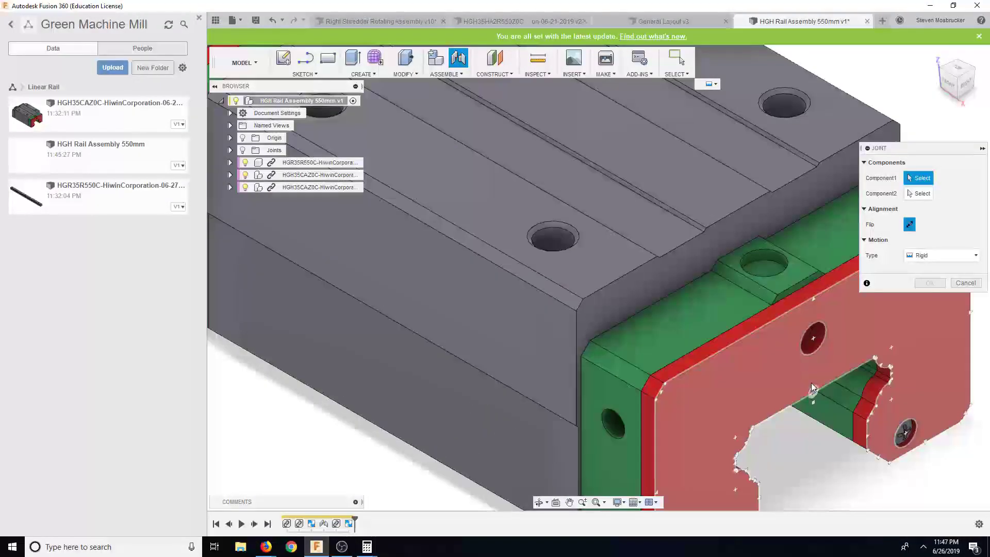
pyautogui.click(812, 383)
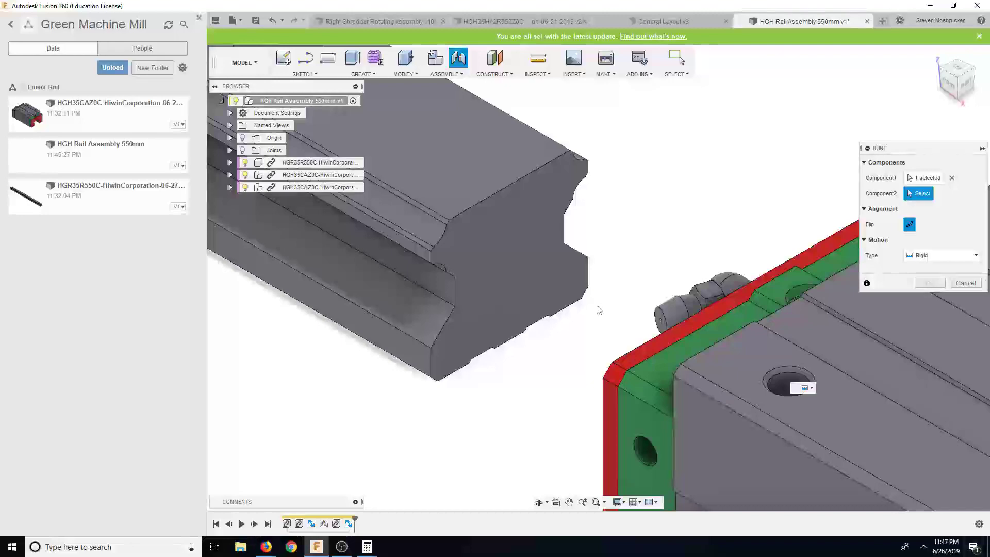
pyautogui.click(510, 192)
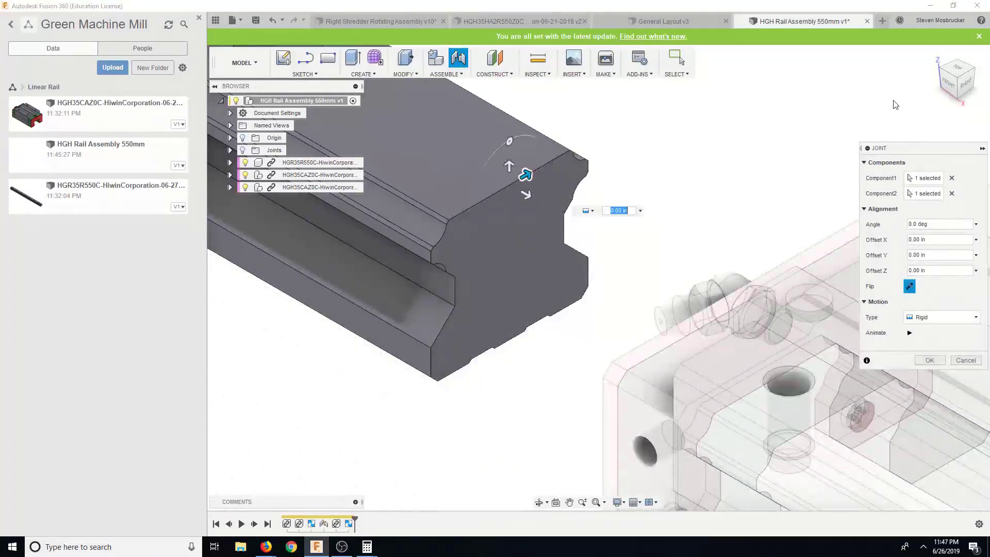
pyautogui.click(910, 287)
pyautogui.click(937, 359)
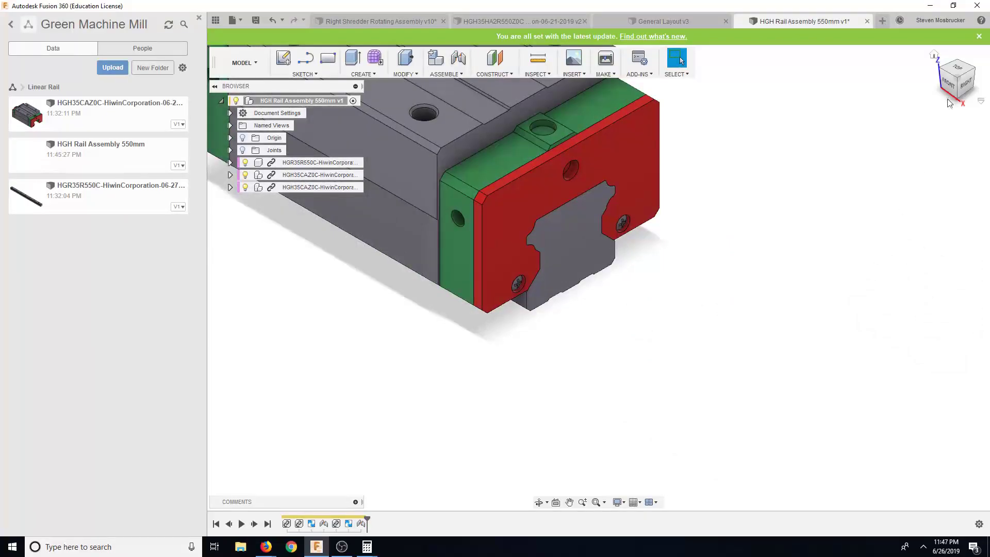
pyautogui.click(966, 82)
pyautogui.scroll(5, 779, 345)
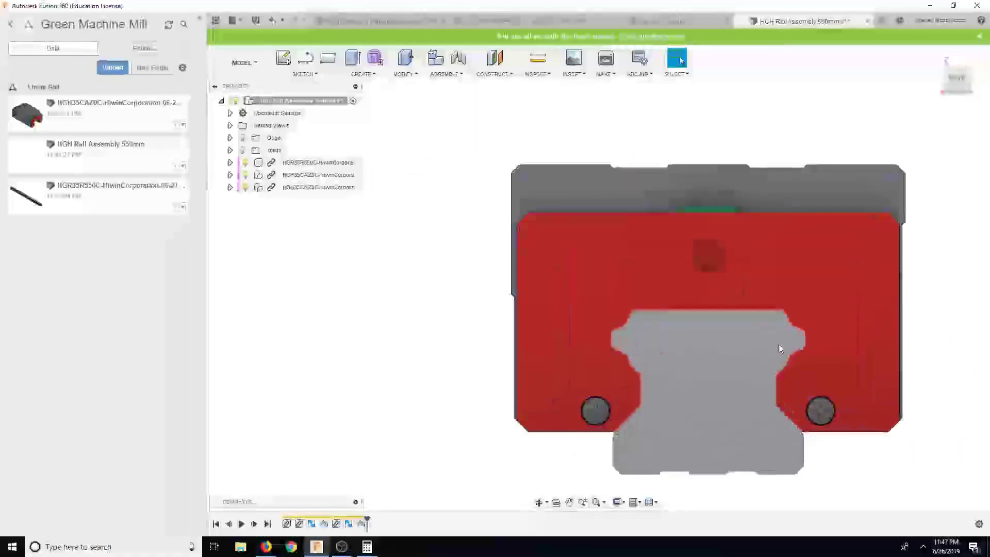
pyautogui.scroll(-5, 525, 378)
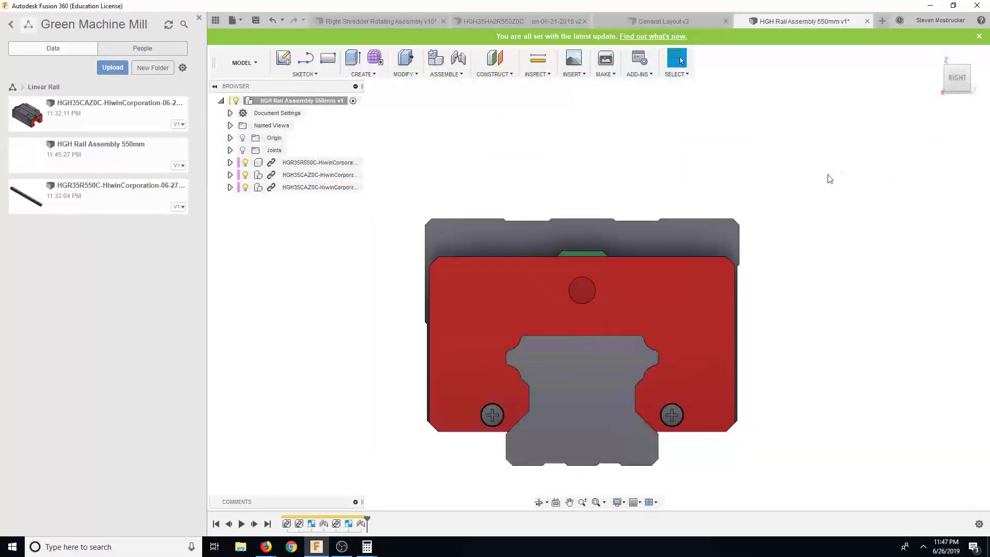
pyautogui.click(947, 71)
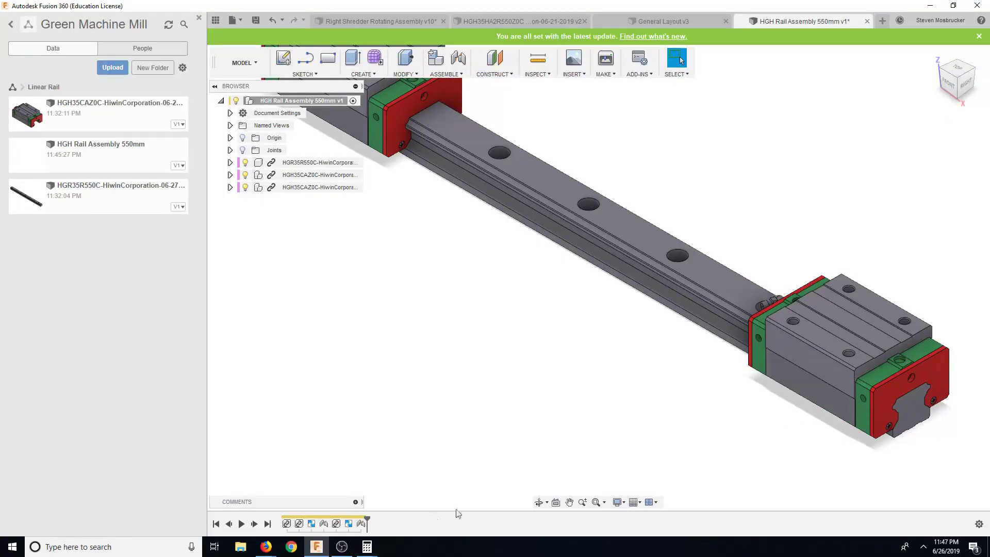
pyautogui.rightClick(362, 524)
pyautogui.click(377, 458)
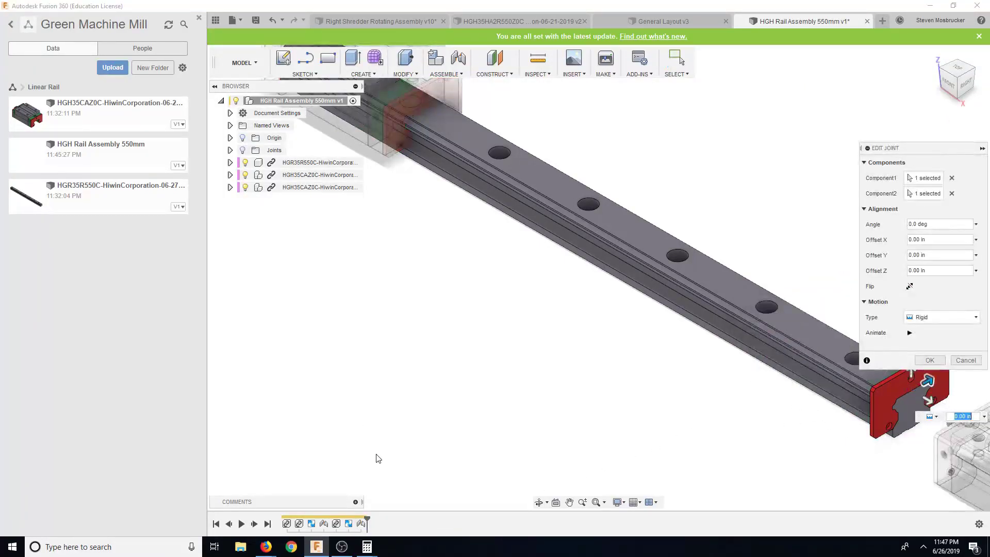
pyautogui.moveTo(389, 457); pyautogui.dragTo(205, 404, button='middle')
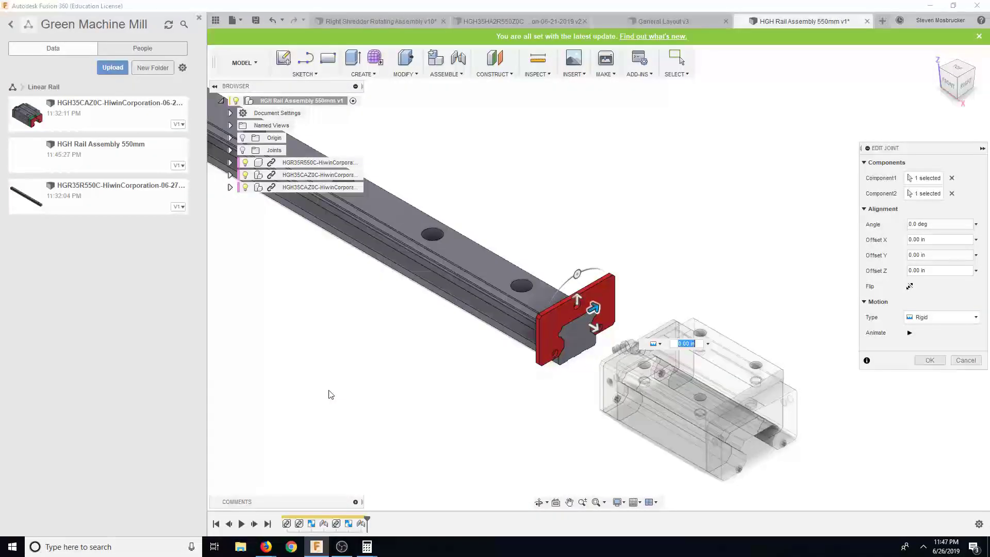
pyautogui.click(969, 360)
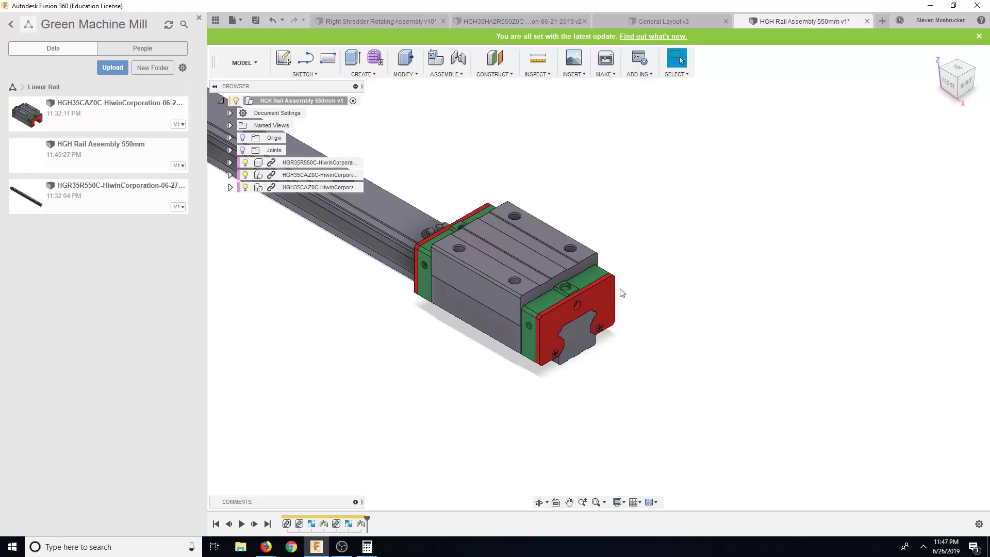
pyautogui.rightClick(357, 521)
pyautogui.click(378, 458)
pyautogui.click(951, 178)
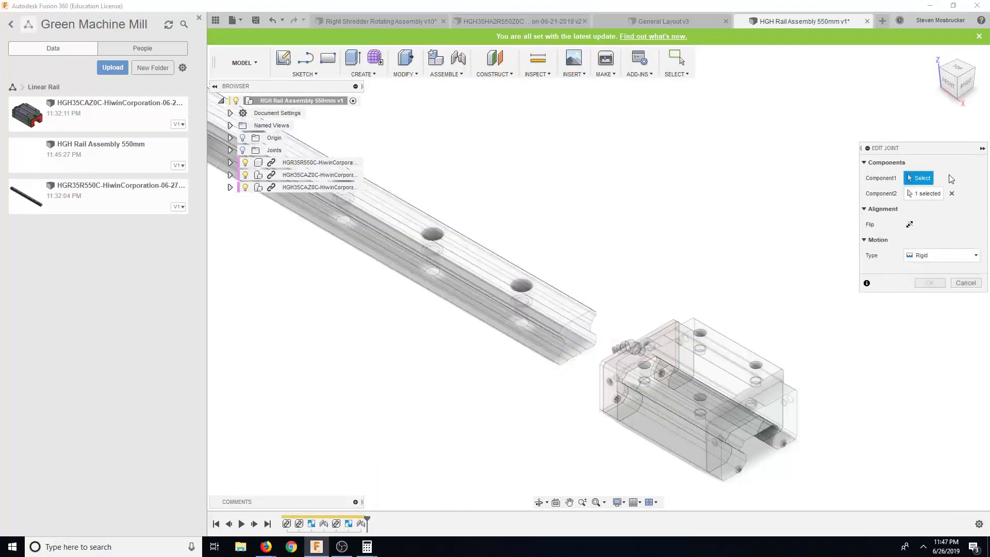
pyautogui.click(965, 283)
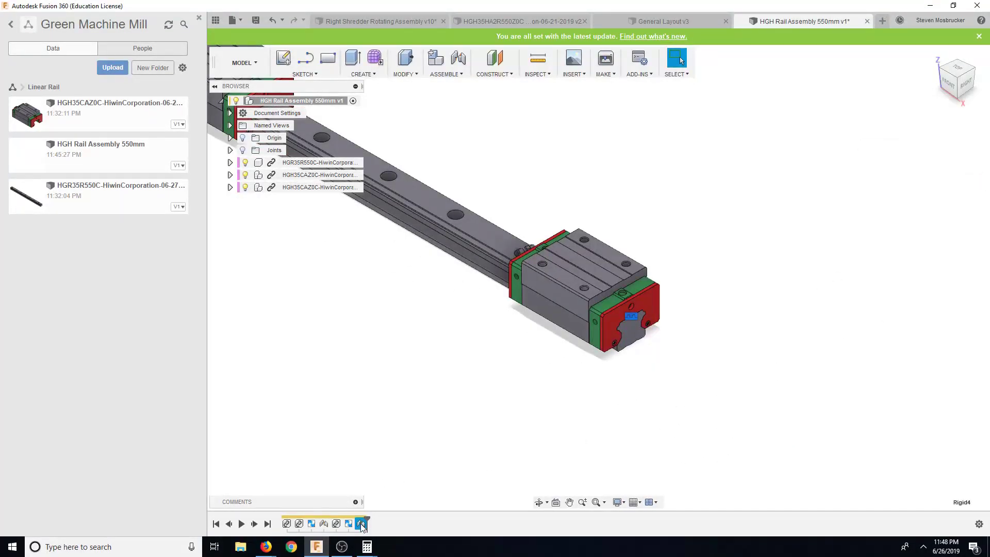
# Delete the second carriage's rigid joint and try rejoining its outer end plate to the rail's end with the alignment flipped
pyautogui.press('Delete')
pyautogui.click(459, 59)
pyautogui.scroll(6, 798, 402)
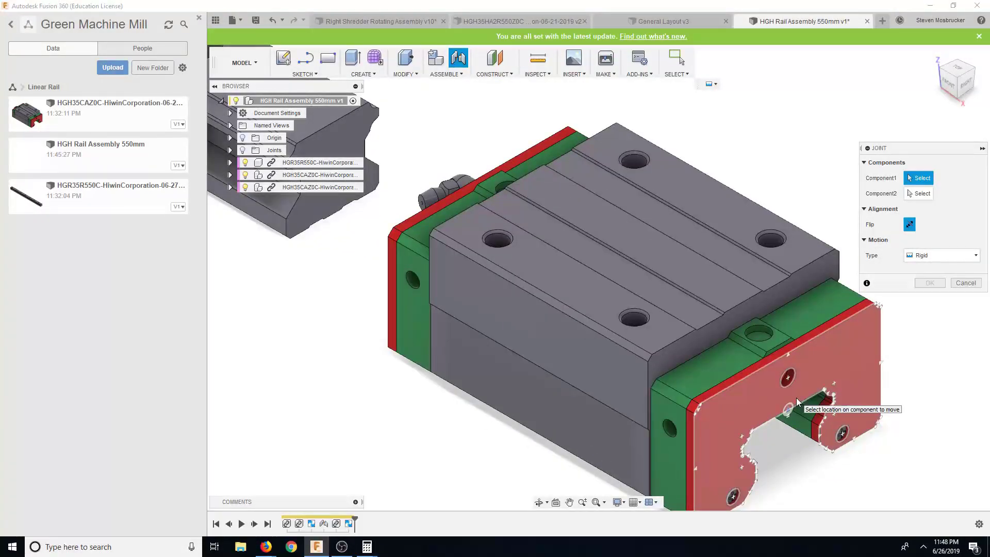
pyautogui.click(796, 398)
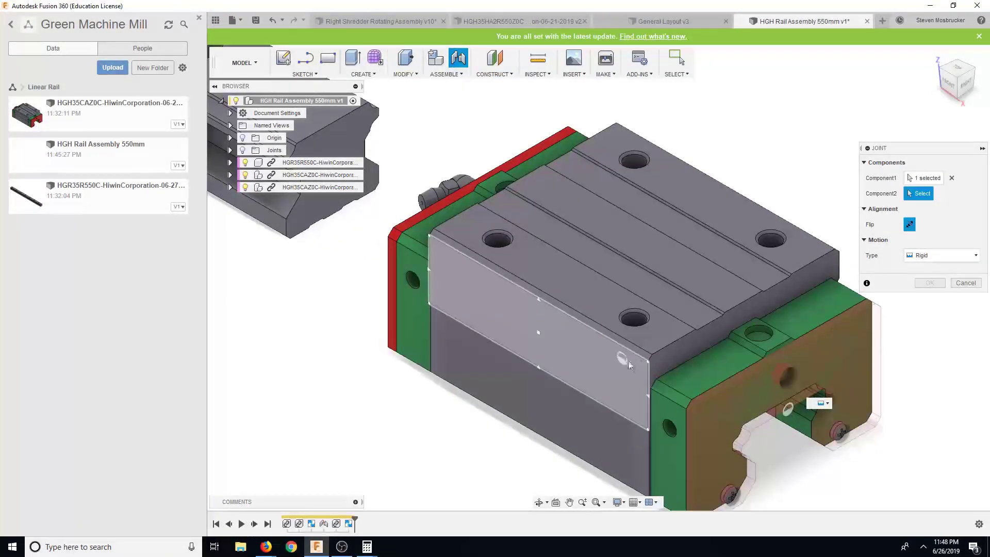
pyautogui.click(332, 128)
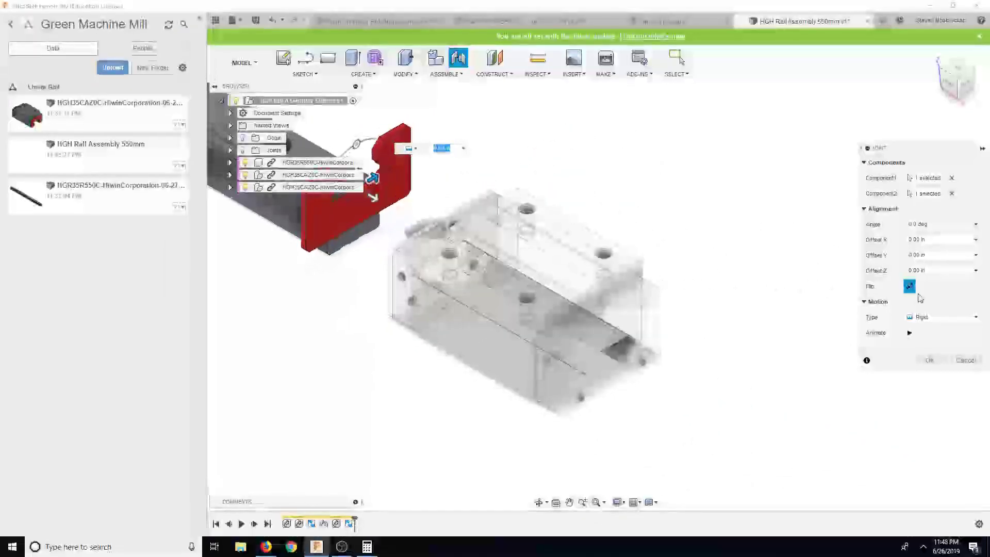
pyautogui.click(910, 286)
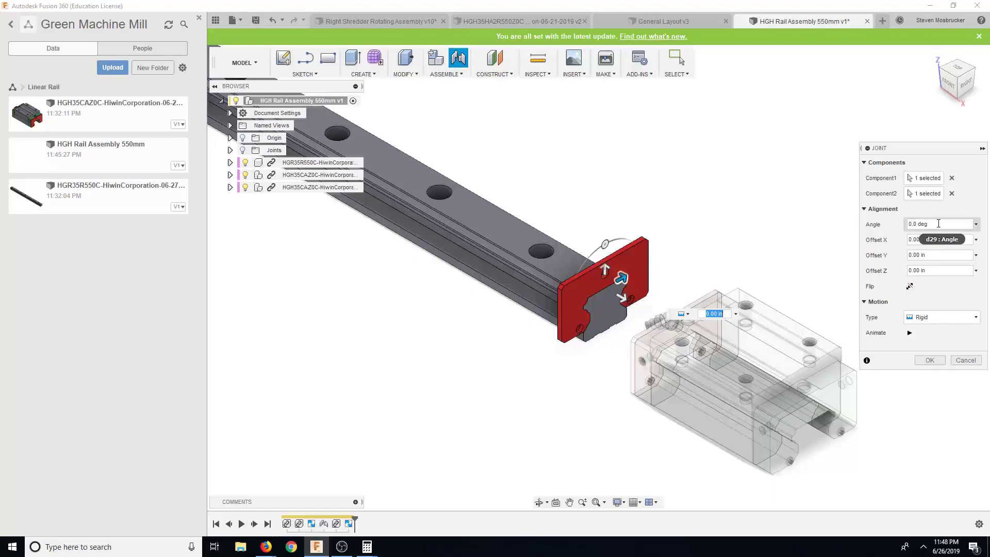
pyautogui.click(965, 361)
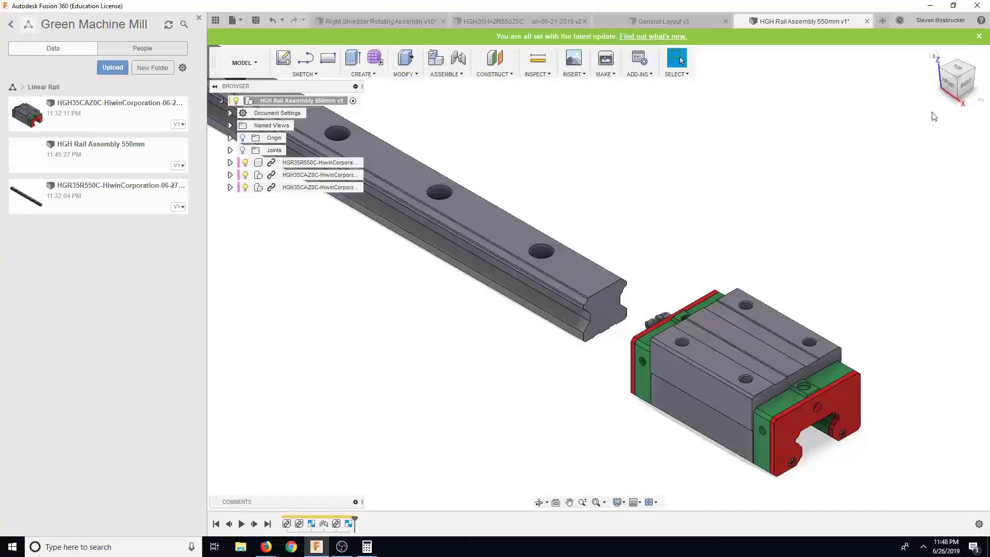
# Create a rigid joint between the slot edge on the second carriage's grease-nipple end plate and the top edge of the rail's end face
pyautogui.click(940, 70)
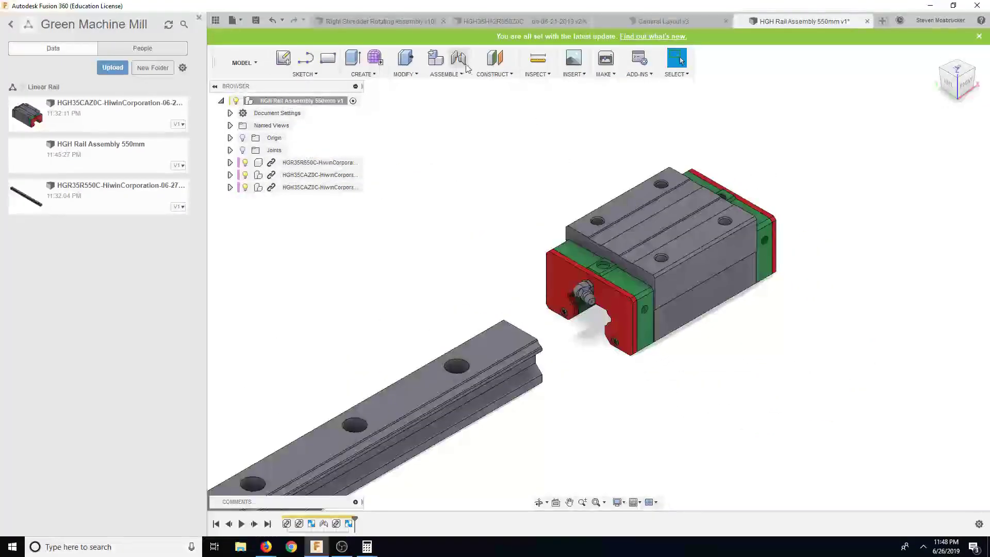
pyautogui.click(458, 58)
pyautogui.scroll(5, 621, 294)
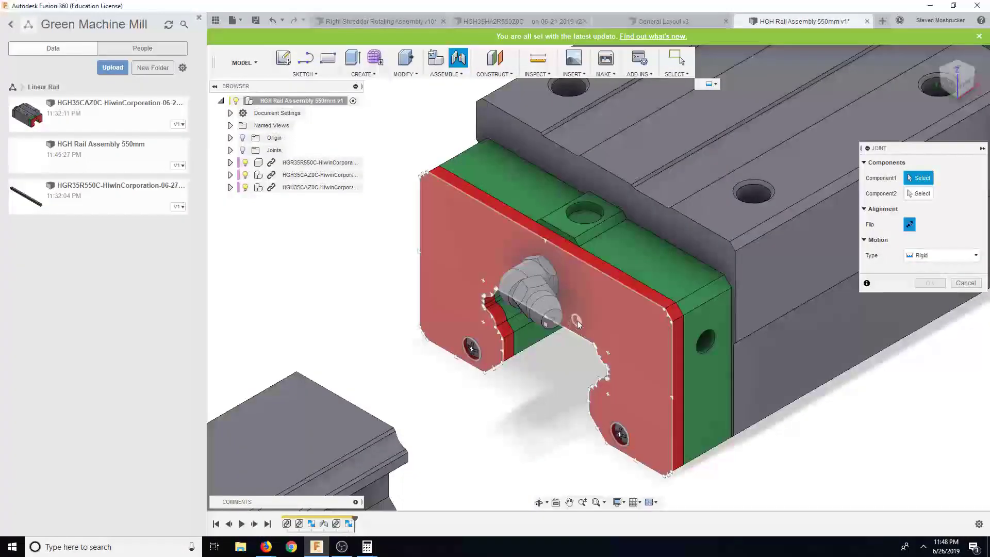
pyautogui.click(556, 324)
pyautogui.scroll(-3, 515, 358)
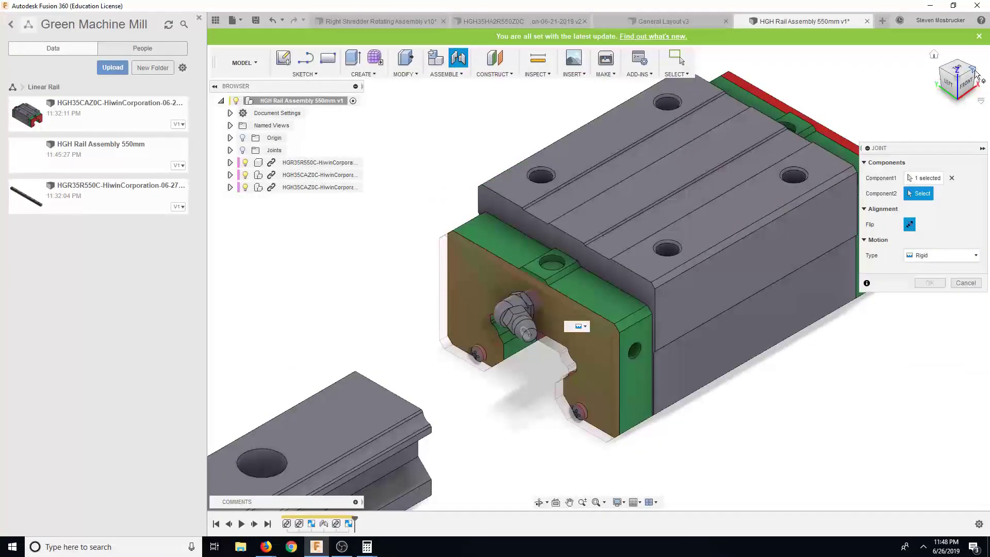
pyautogui.keyDown('shift'); pyautogui.moveTo(870, 140); pyautogui.dragTo(494, 270, button='middle'); pyautogui.keyUp('shift')
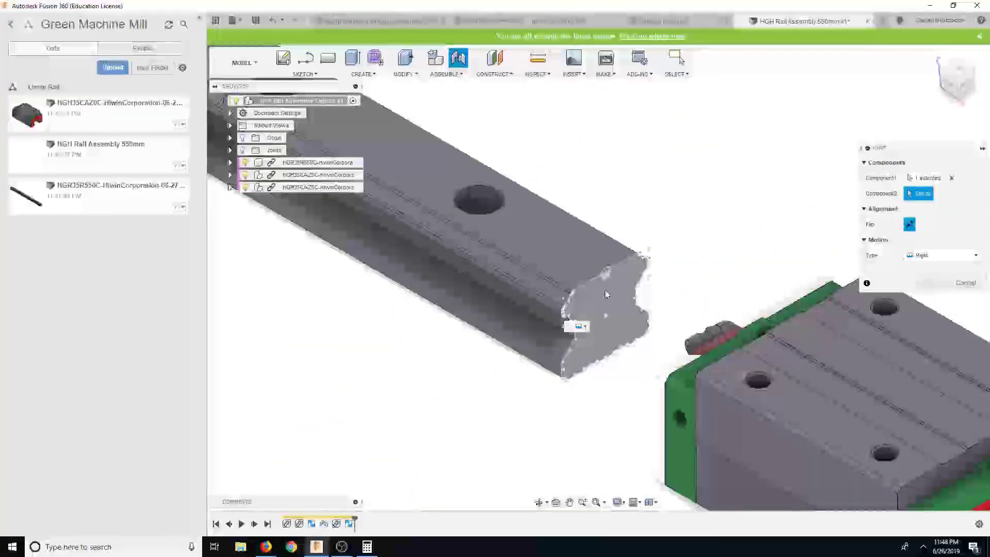
pyautogui.click(604, 295)
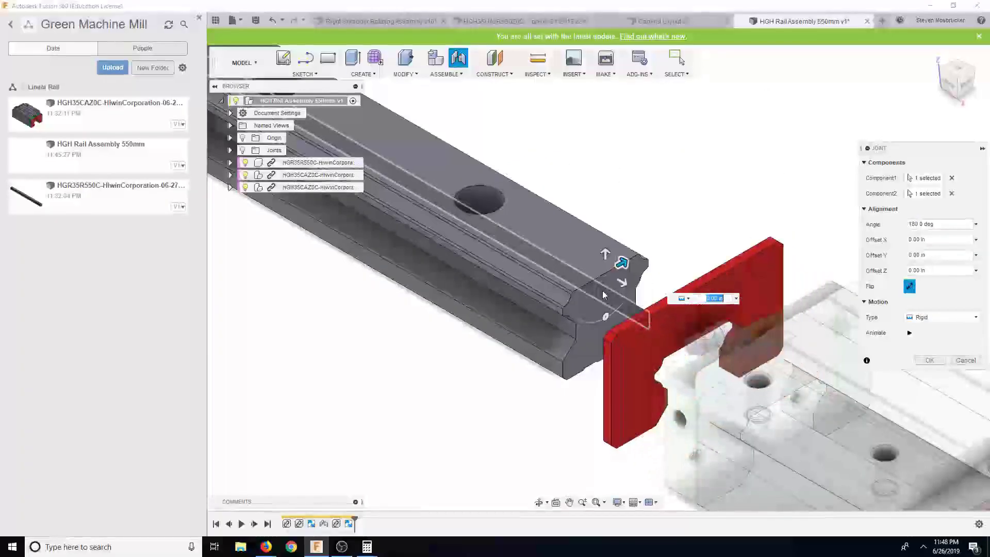
pyautogui.click(930, 360)
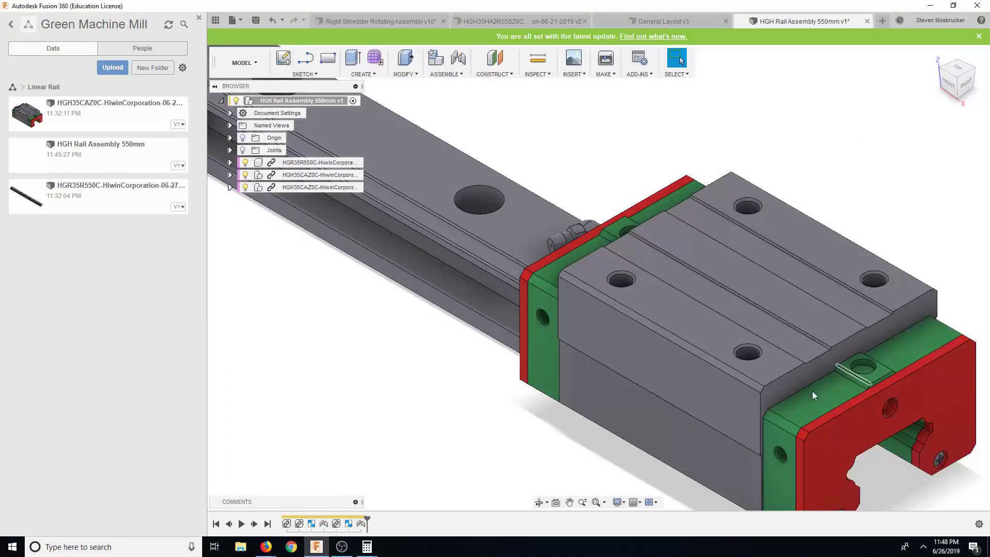
# Delete the rigid joint between the second carriage's grease-nipple end and the rail
pyautogui.rightClick(361, 525)
pyautogui.click(384, 439)
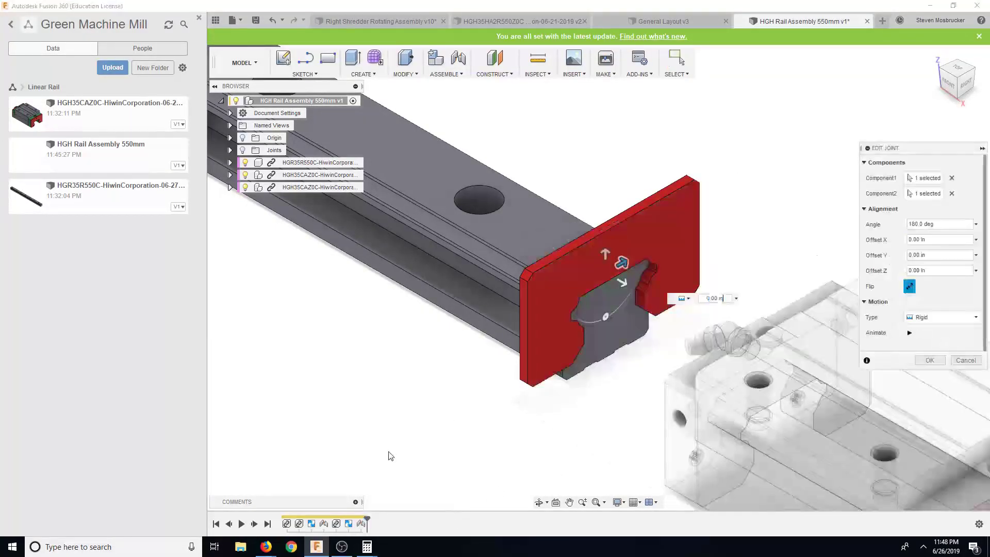
pyautogui.click(952, 178)
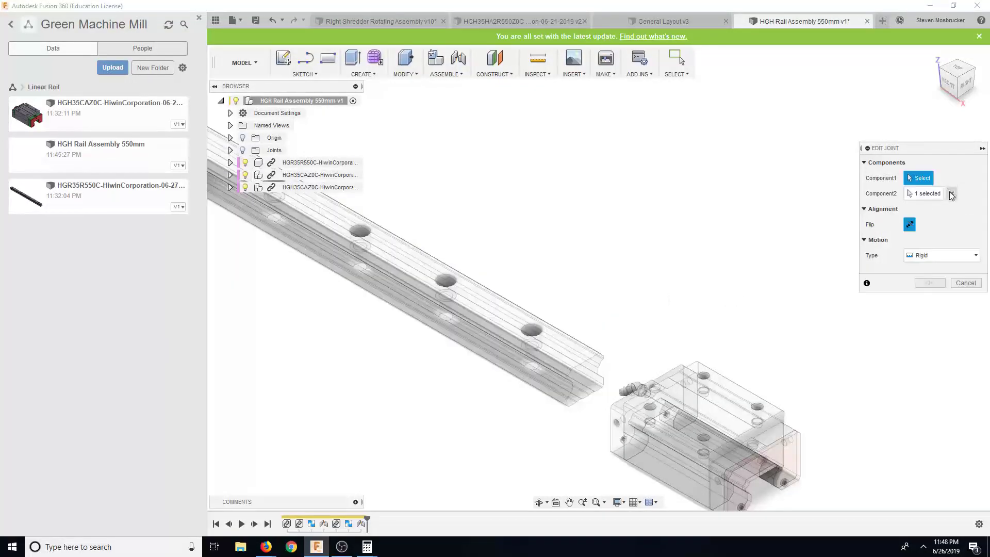
pyautogui.click(966, 283)
pyautogui.moveTo(361, 528); pyautogui.dragTo(359, 528)
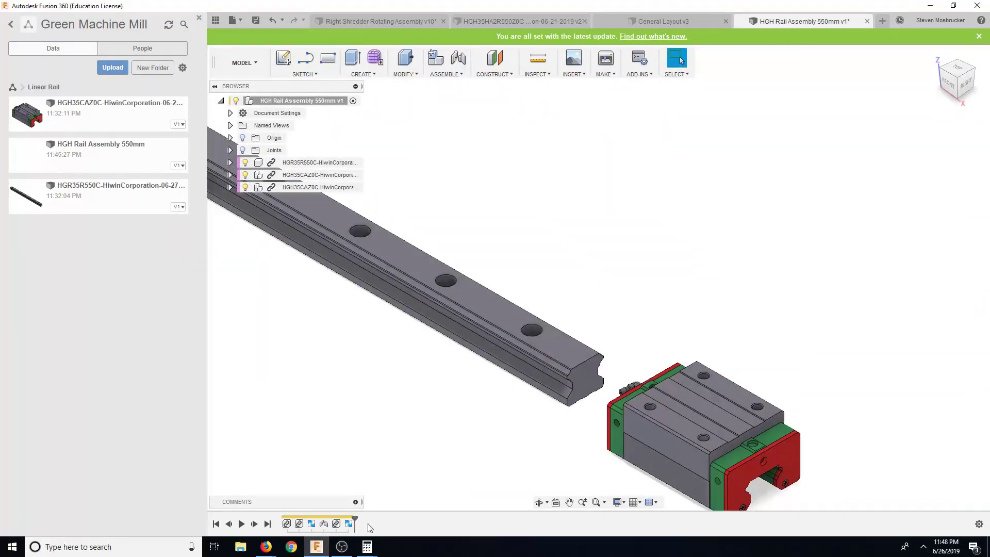
# Start a new rigid joint with the top edge of the rail's end face as the first component
pyautogui.click(463, 62)
pyautogui.scroll(3, 577, 405)
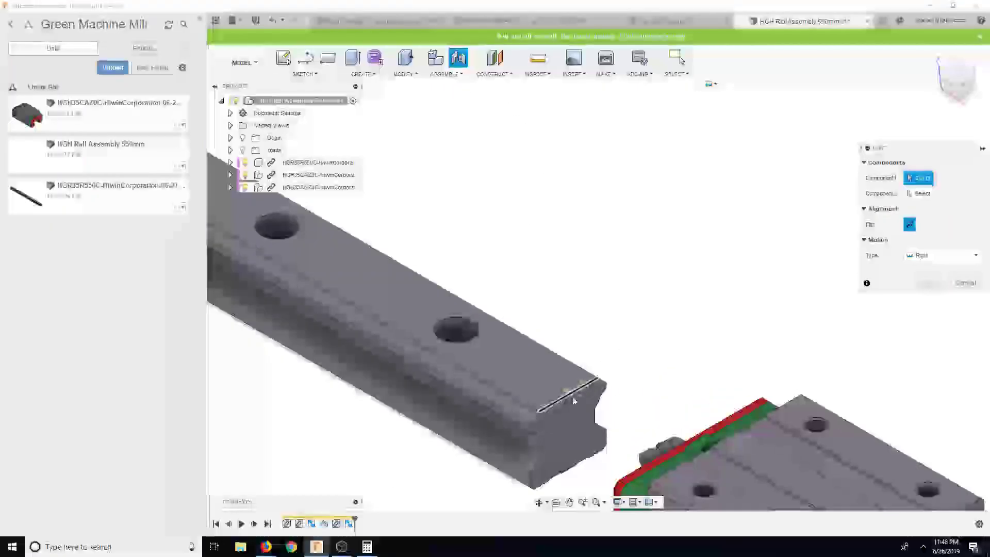
pyautogui.click(573, 404)
pyautogui.scroll(-4, 649, 414)
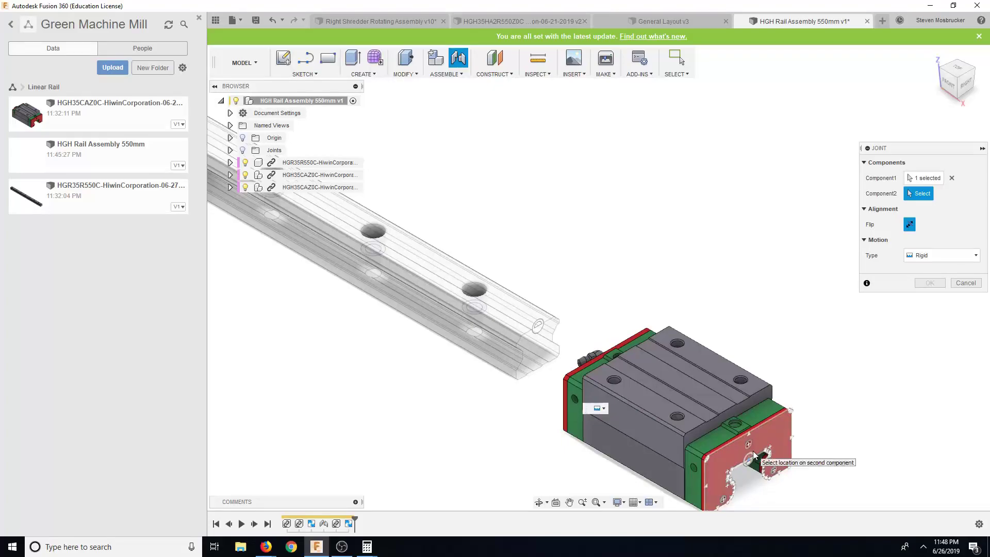
# Finish the rigid joint between the rail's end and the second carriage's outer end face, with its direction flipped
pyautogui.click(752, 458)
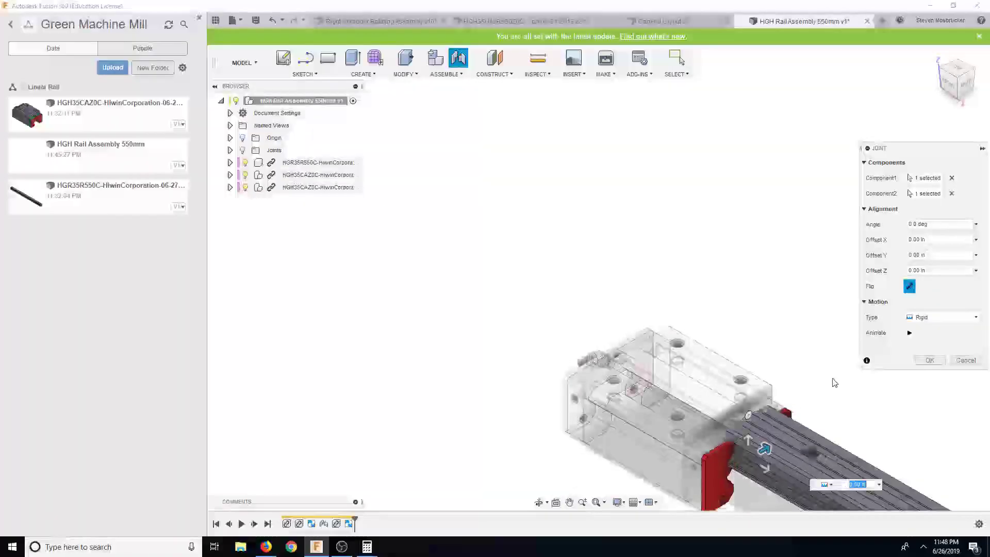
pyautogui.click(909, 287)
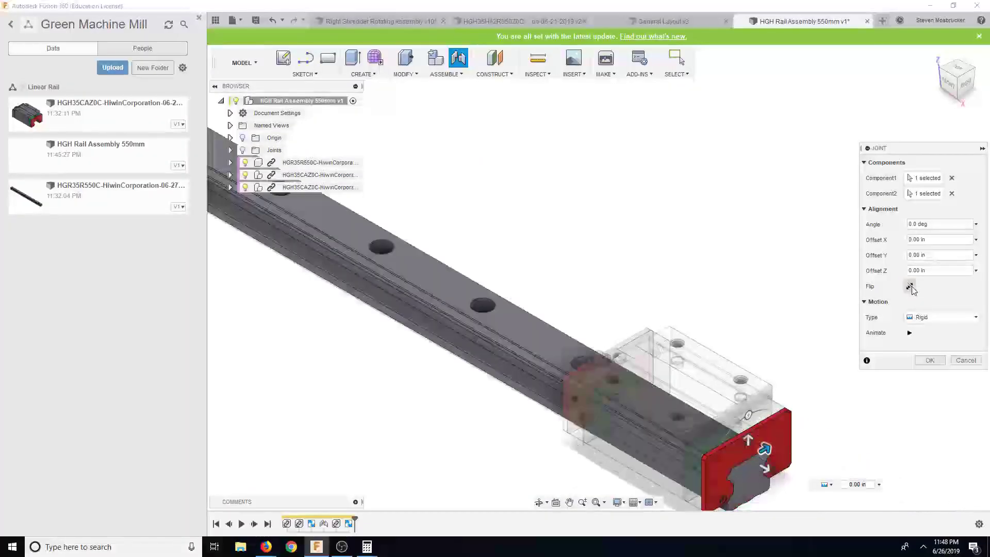
pyautogui.click(930, 359)
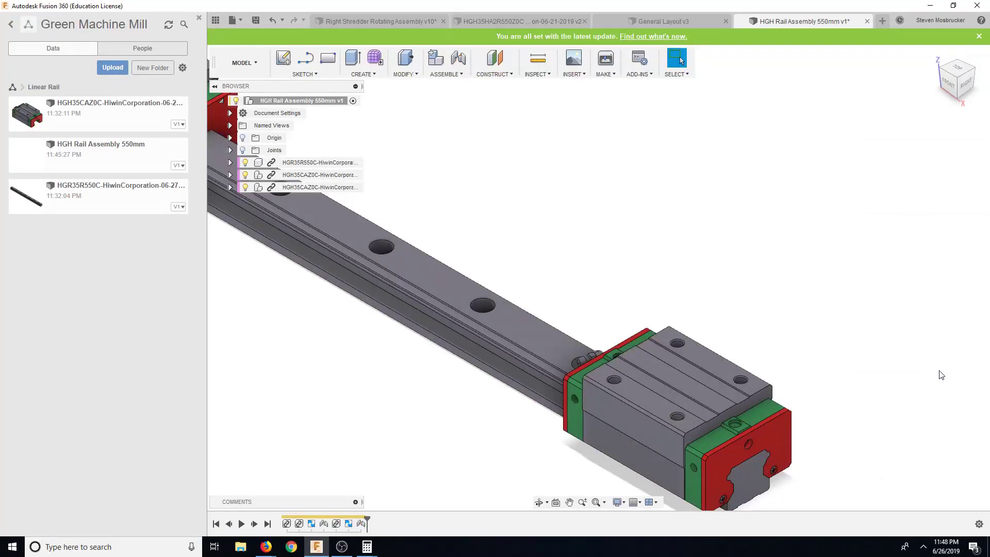
# Change the new carriage joint's motion type from rigid to Slider along the Z axis
pyautogui.rightClick(361, 524)
pyautogui.click(404, 464)
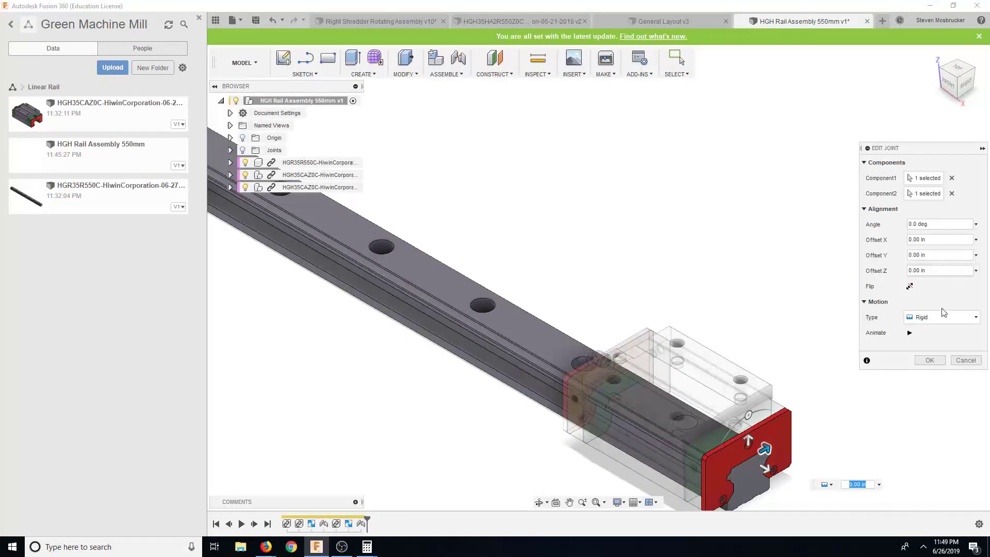
pyautogui.click(944, 317)
pyautogui.click(931, 352)
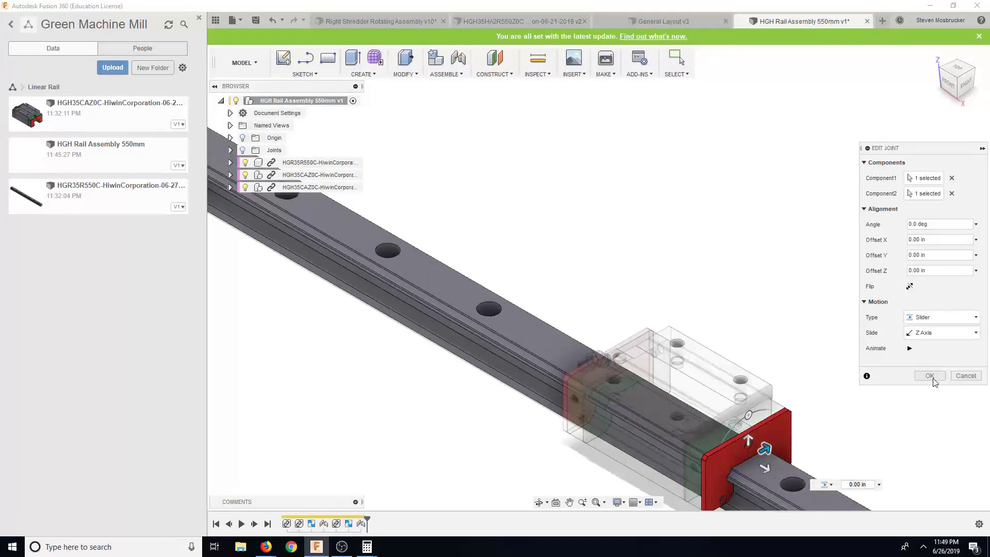
pyautogui.click(930, 376)
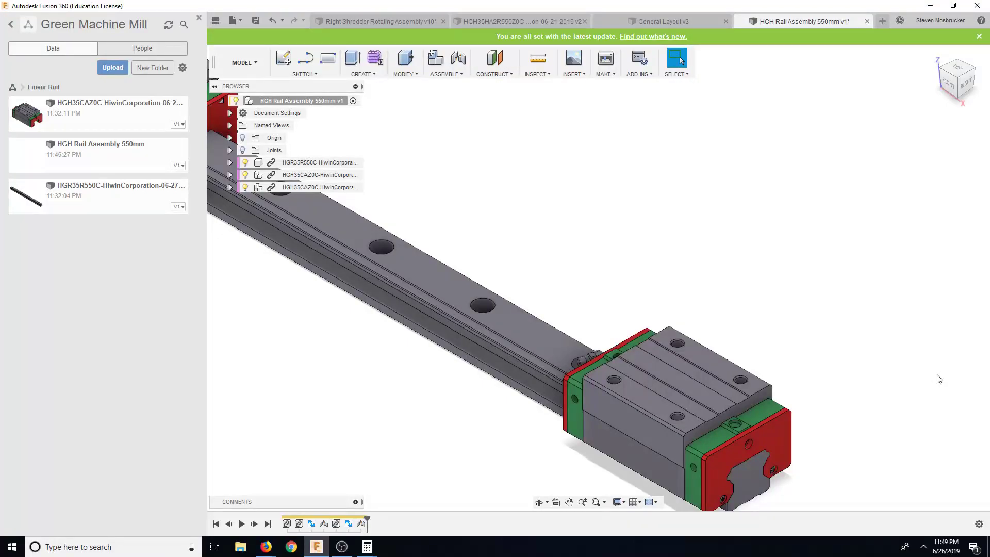
# Save the HGH Rail Assembly 550mm design as a new version
pyautogui.scroll(-3, 939, 378)
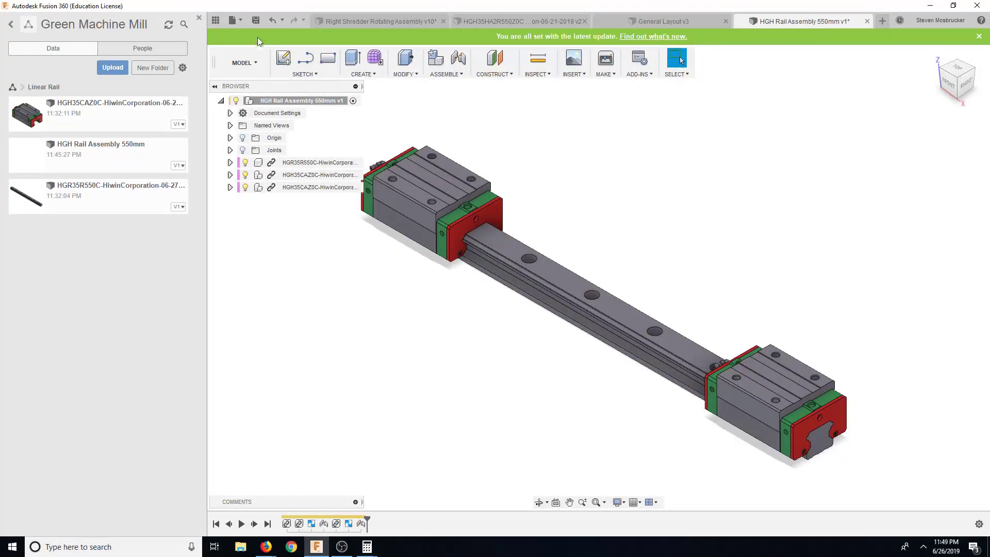
pyautogui.click(255, 21)
pyautogui.press('Return')
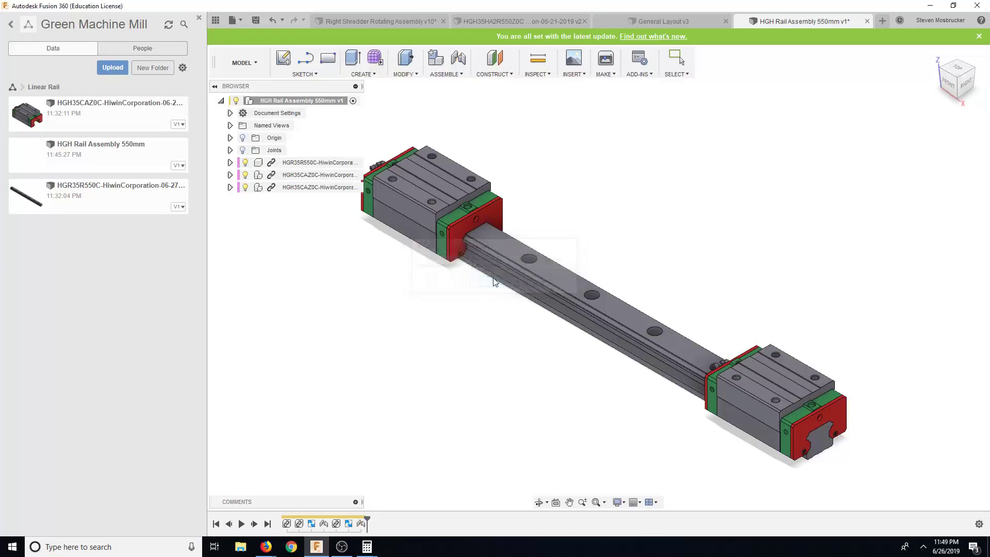
pyautogui.click(216, 20)
pyautogui.scroll(-3, 361, 312)
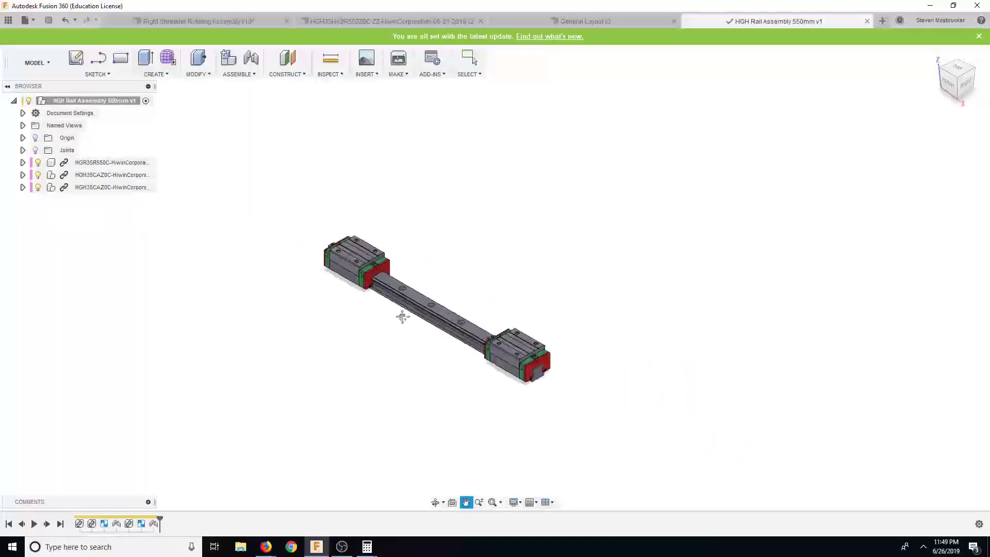
pyautogui.click(11, 22)
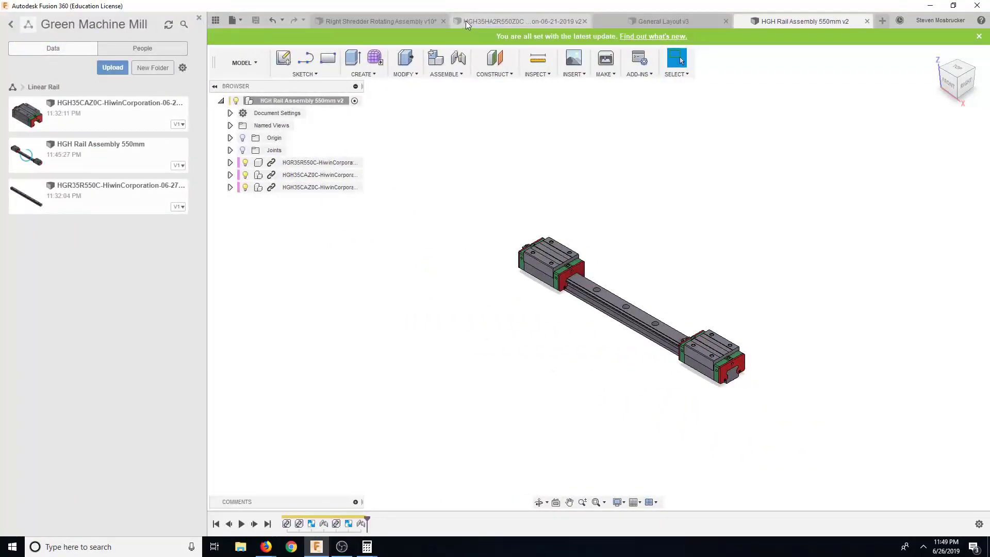
# Switch to the General Layout design and open the project's Linear Rail folder
pyautogui.click(470, 20)
pyautogui.click(625, 19)
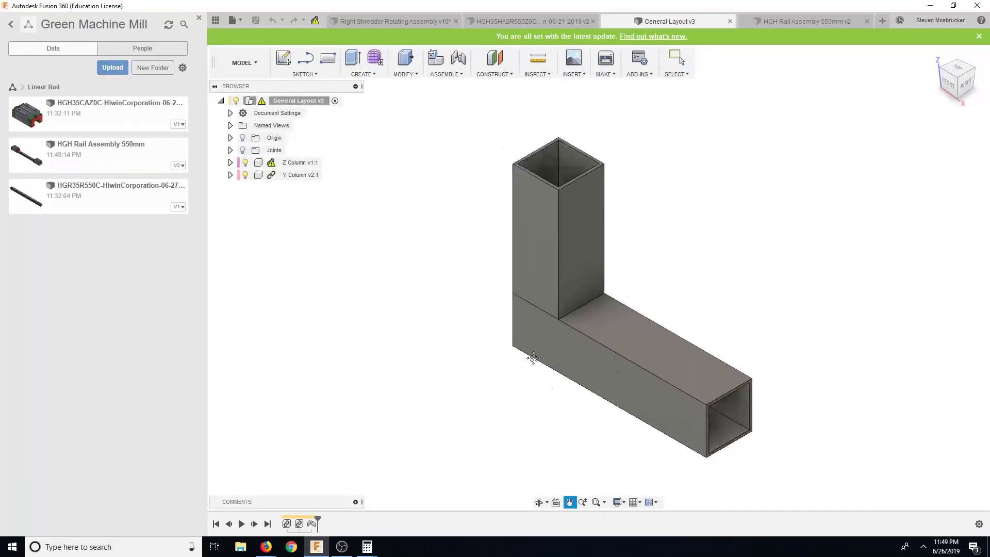
pyautogui.click(10, 25)
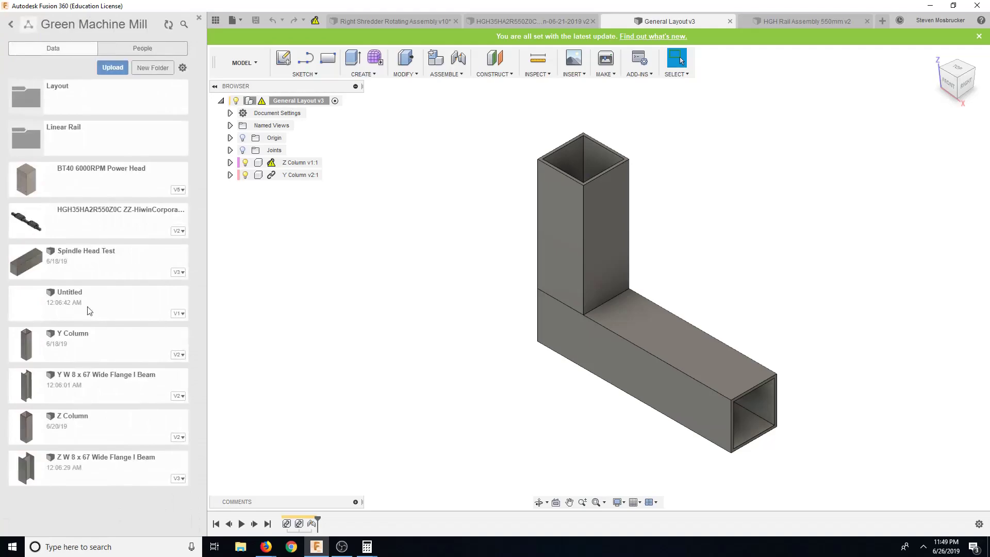
pyautogui.click(82, 148)
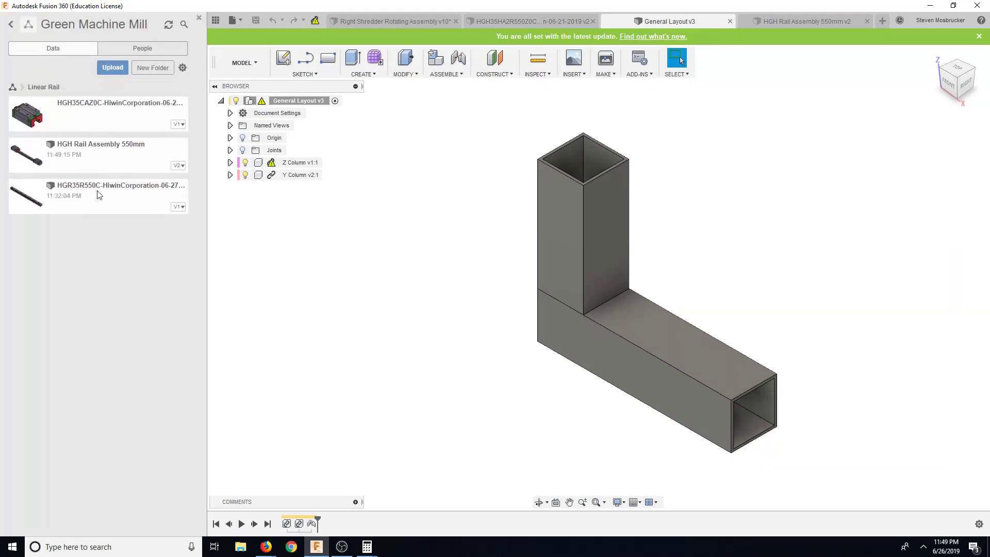
# Insert the HGH Rail Assembly 550mm into the layout, moved -23 in along Y
pyautogui.moveTo(93, 155); pyautogui.dragTo(393, 281)
pyautogui.scroll(2, 490, 295)
pyautogui.moveTo(490, 295); pyautogui.dragTo(430, 339, button='middle')
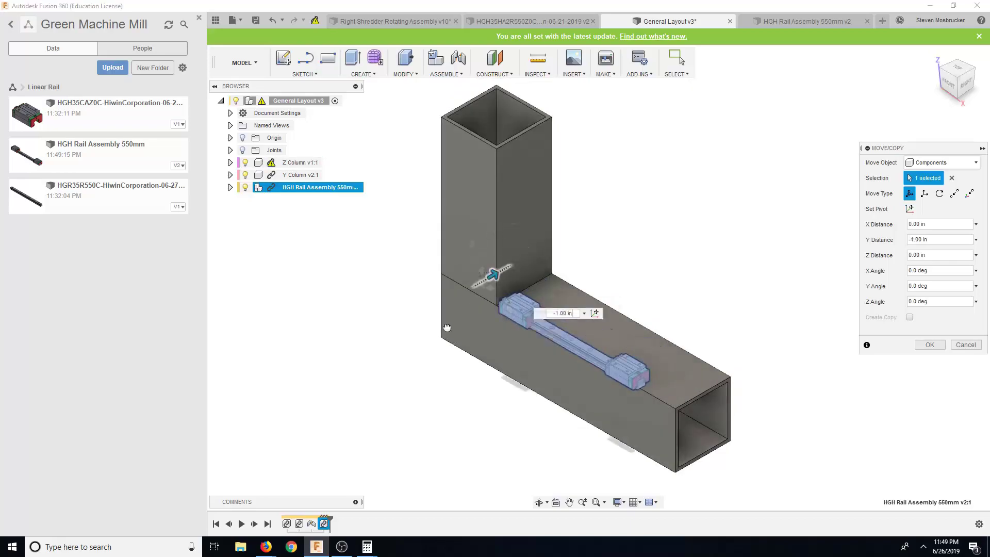
pyautogui.write('-23')
pyautogui.press('Return')
pyautogui.click(930, 345)
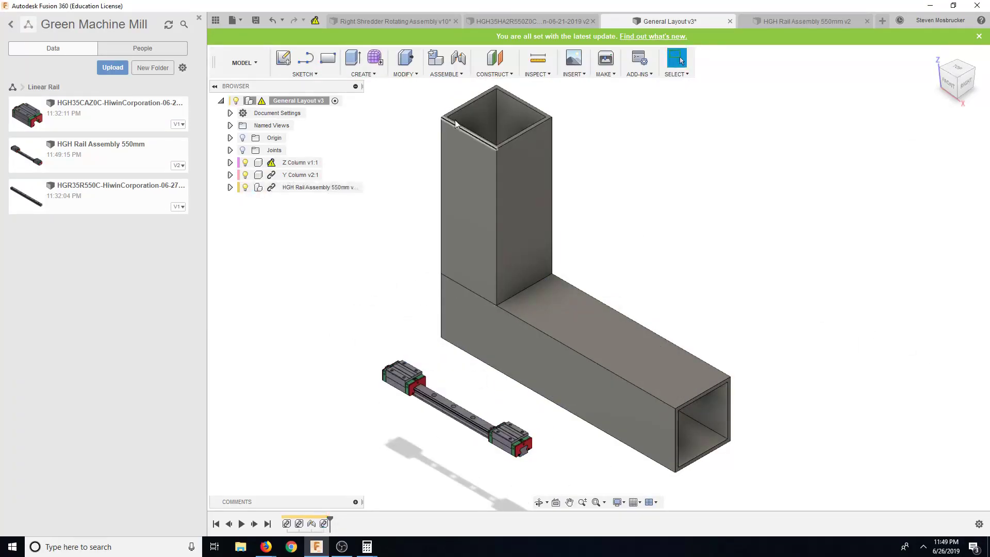
# Join the rail's underside end corner rigidly to the Z column's front top corner, so the rail stands along the column's edge
pyautogui.click(459, 60)
pyautogui.click(958, 98)
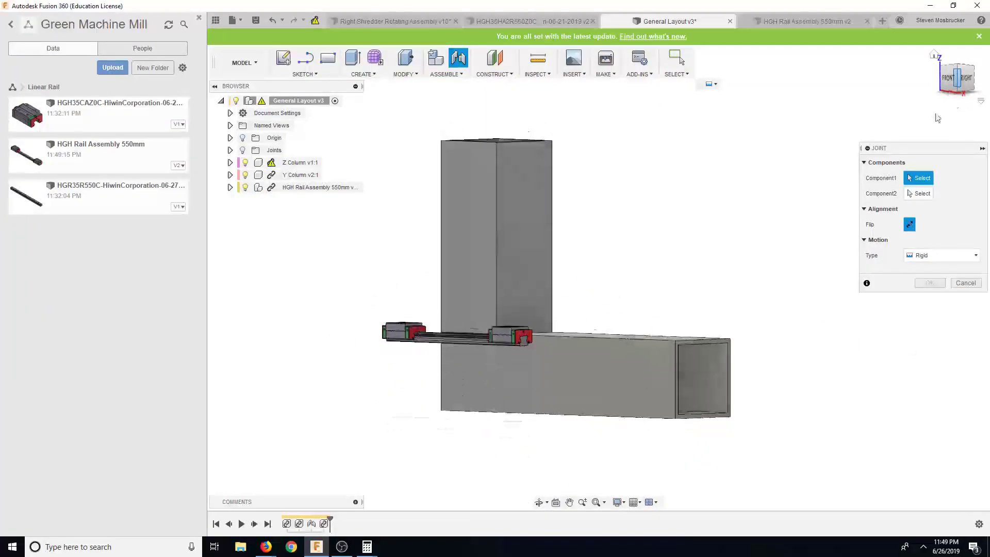
pyautogui.click(959, 93)
pyautogui.scroll(10, 546, 442)
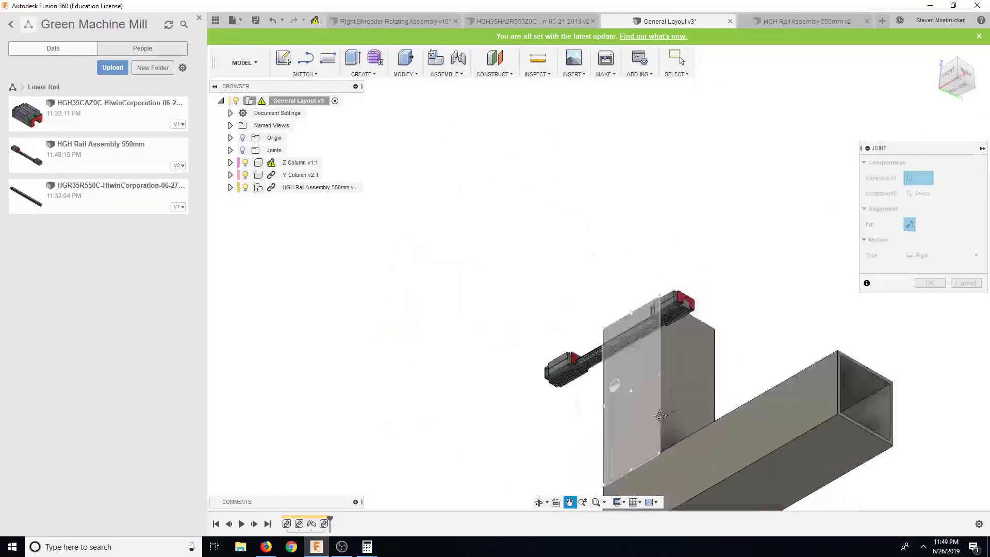
pyautogui.scroll(10, 397, 445)
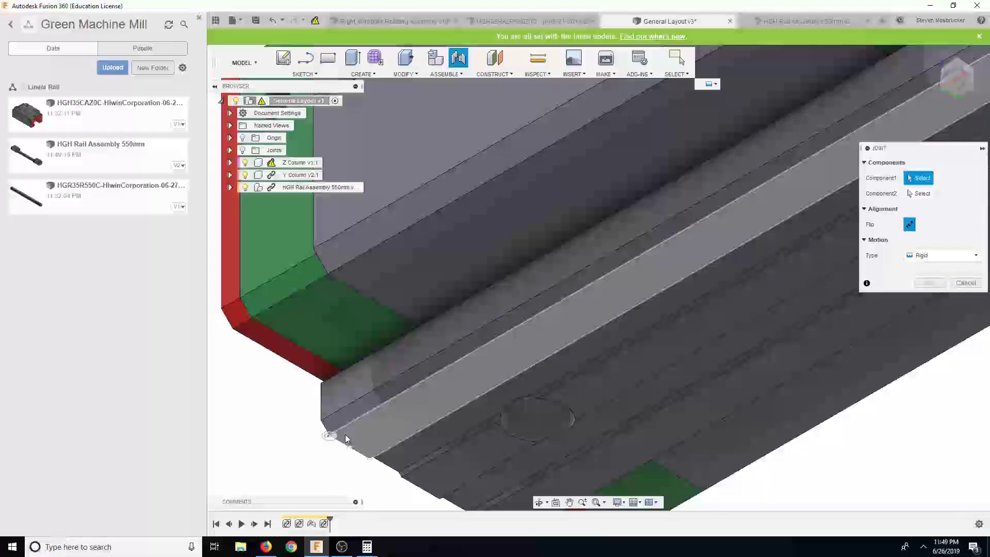
pyautogui.scroll(-10, 355, 435)
pyautogui.scroll(-5, 635, 365)
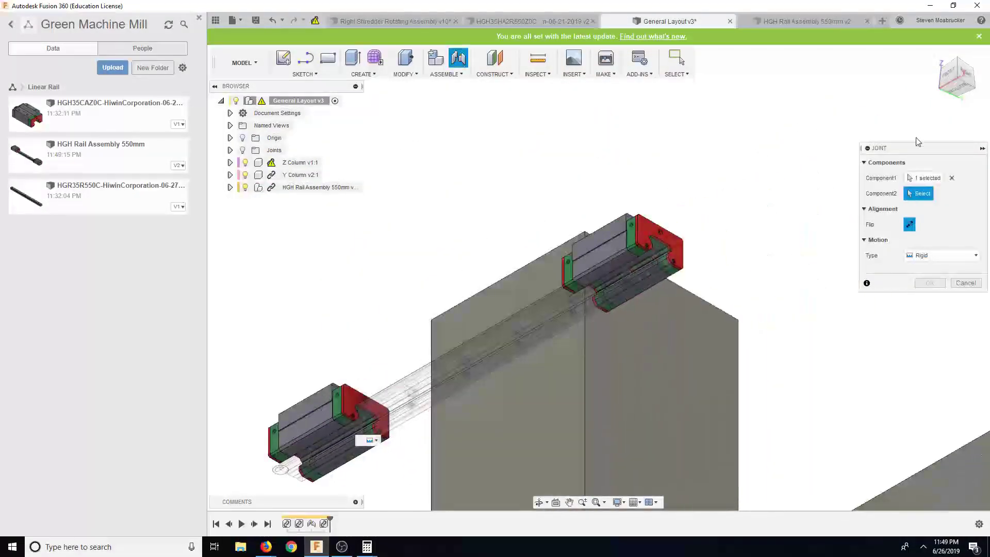
pyautogui.click(958, 60)
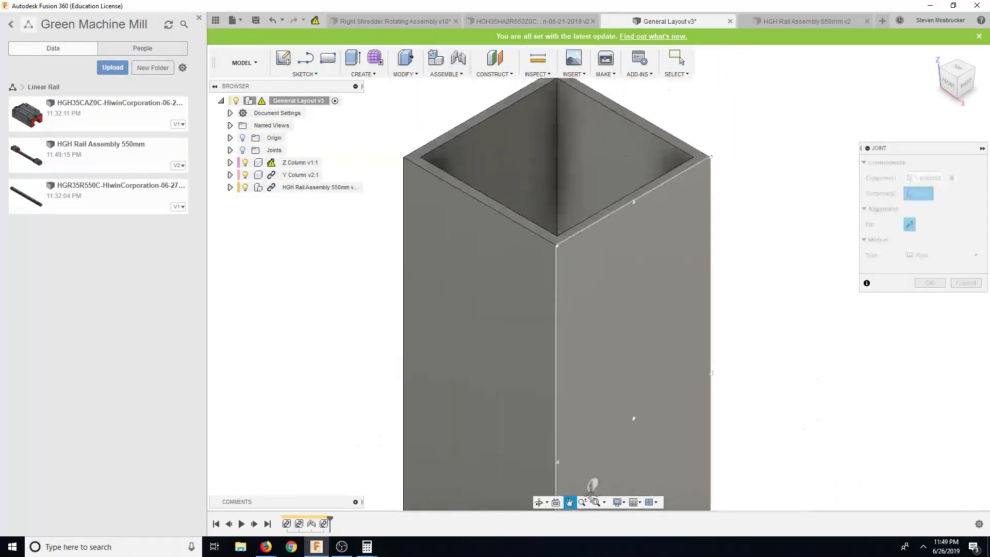
pyautogui.click(562, 272)
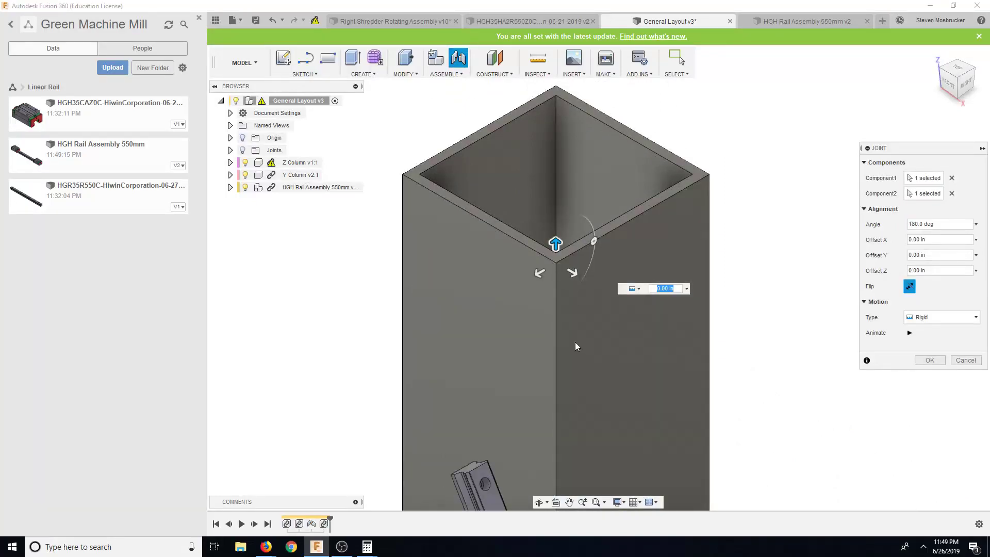
pyautogui.click(929, 360)
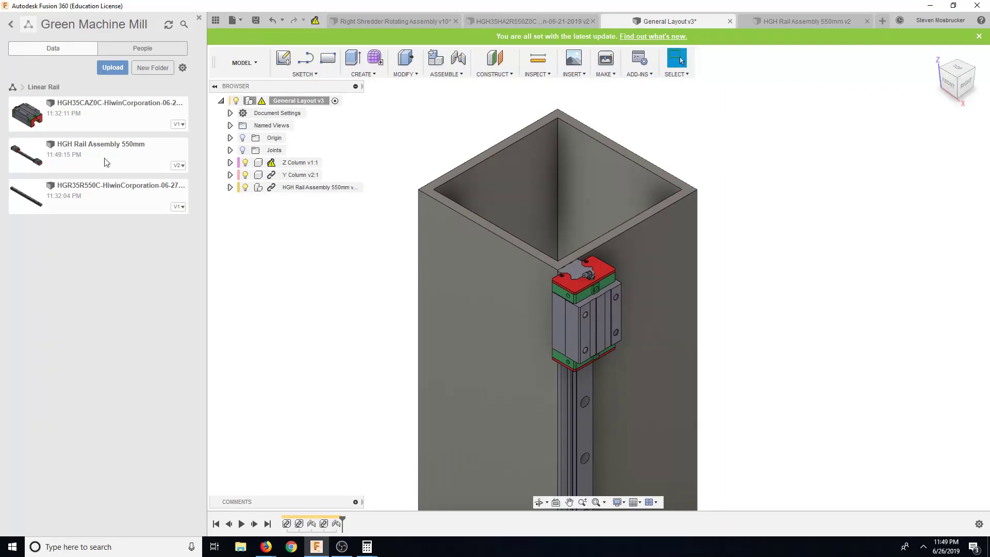
# Insert a second HGH Rail Assembly 550mm into the layout, moved -22 in along Y
pyautogui.moveTo(106, 162); pyautogui.dragTo(239, 281)
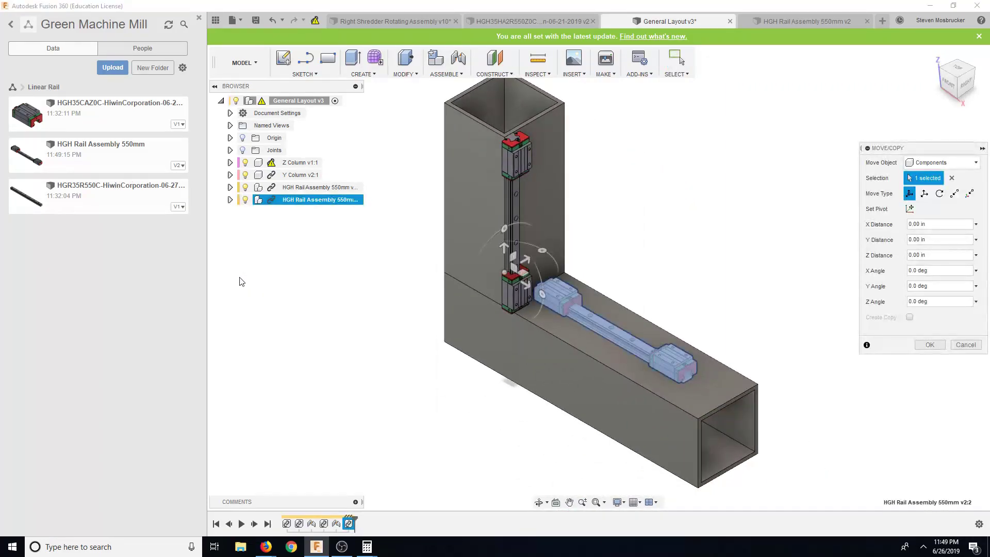
pyautogui.moveTo(526, 259); pyautogui.dragTo(553, 357)
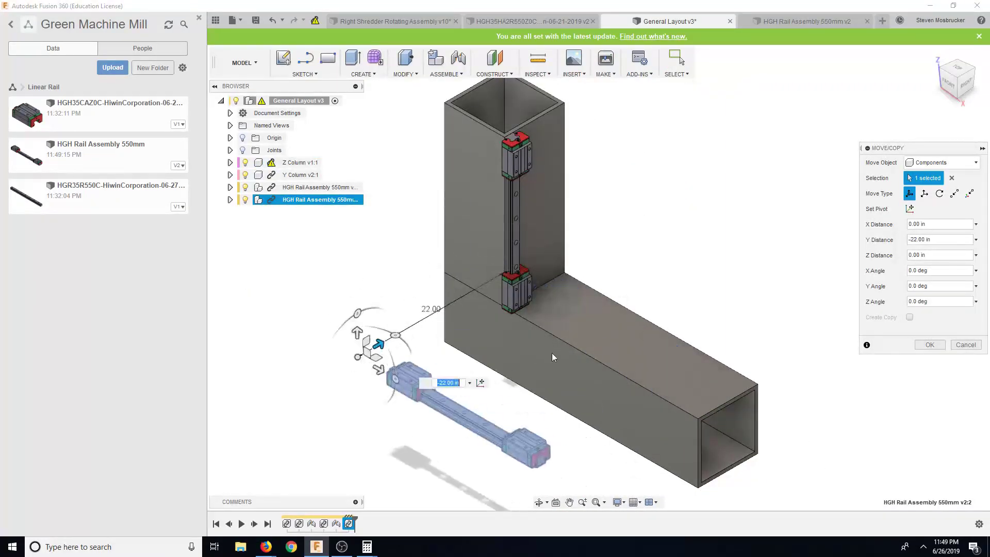
pyautogui.click(944, 345)
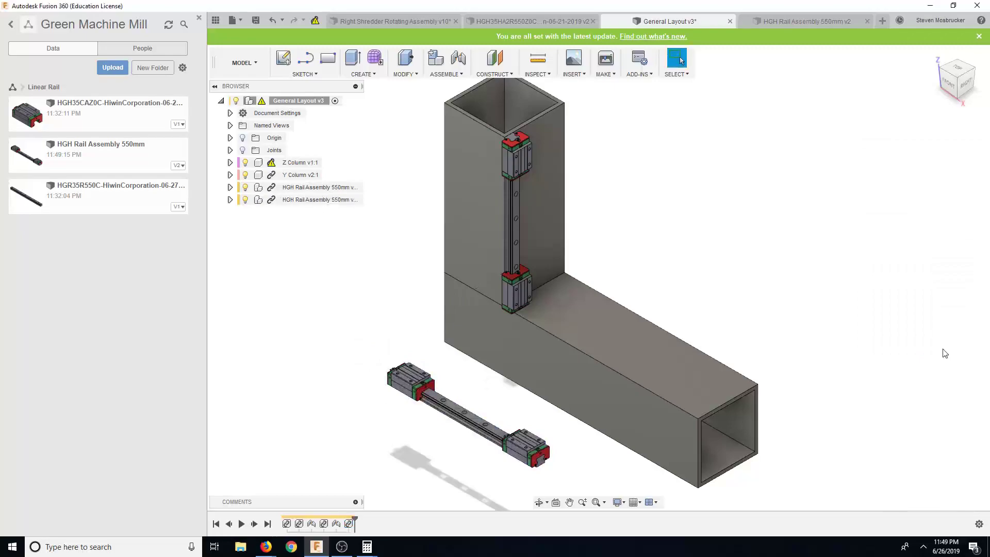
# Join the second rail's opposite underside end corner rigidly to the other top corner of the same Z column face
pyautogui.click(958, 101)
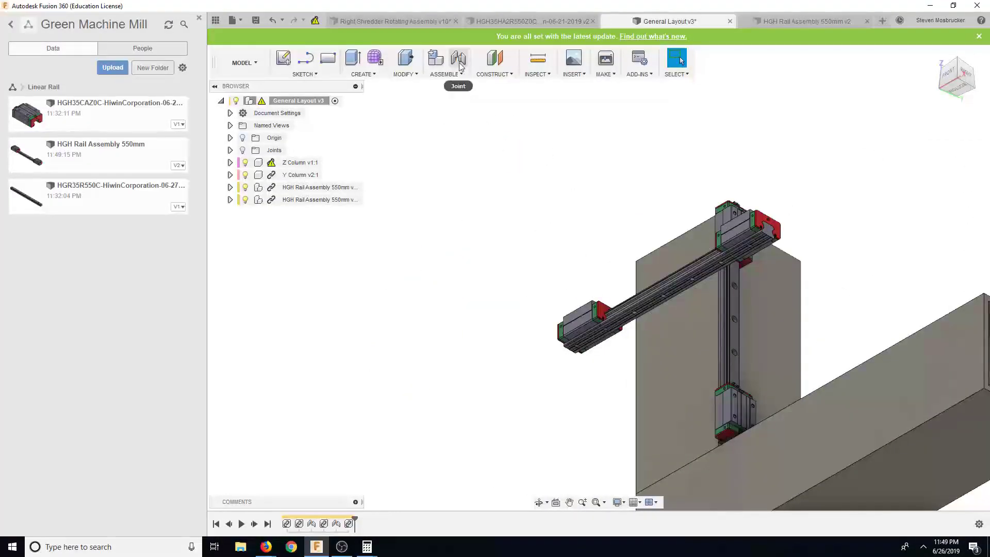
pyautogui.click(458, 58)
pyautogui.scroll(15, 568, 356)
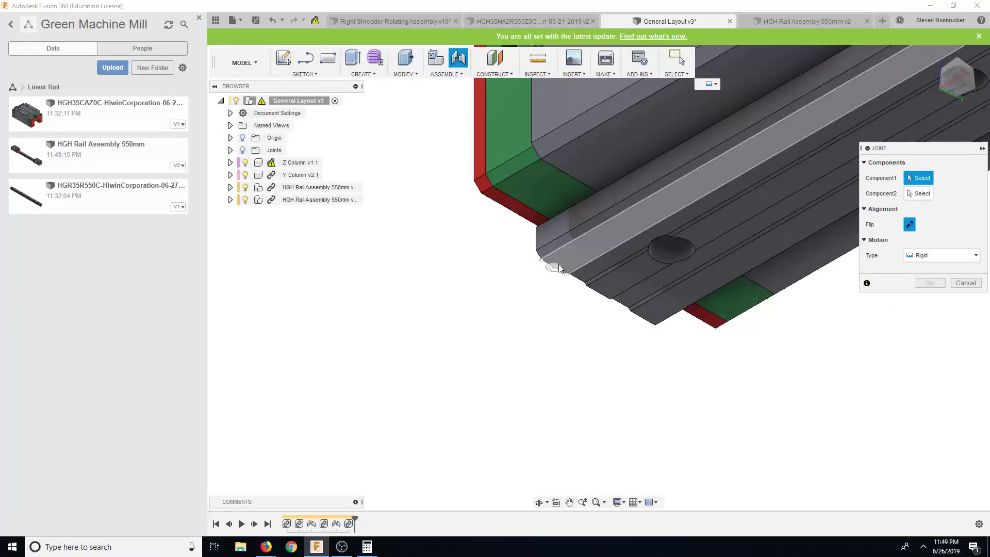
pyautogui.click(655, 324)
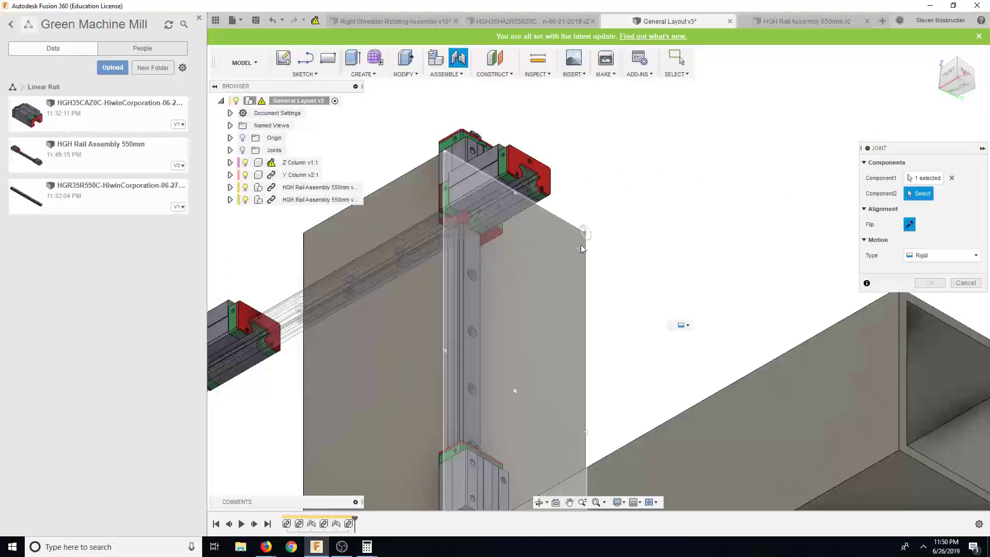
pyautogui.click(584, 247)
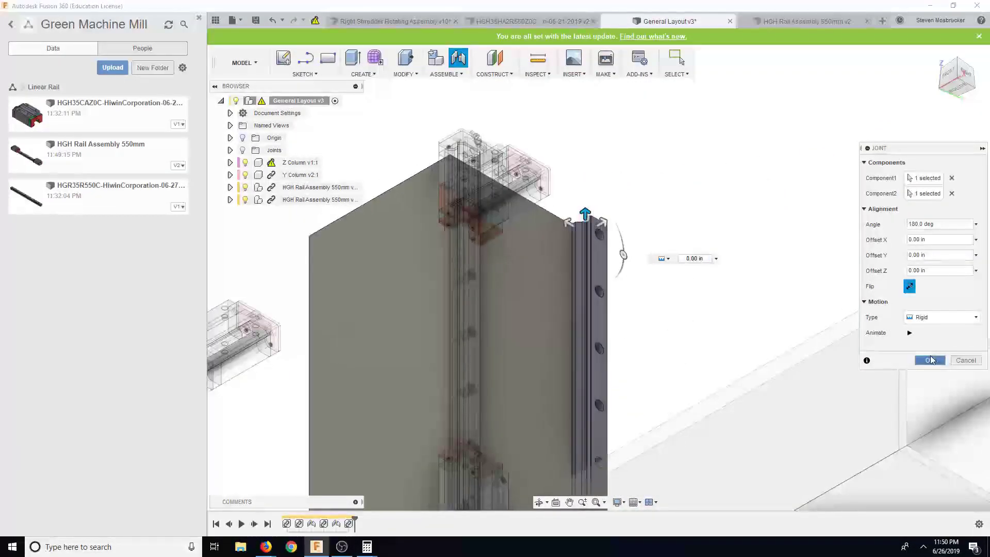
pyautogui.click(929, 360)
# Try to drive the Slider1 joint of the first rail assembly to move its carriage along the rail
pyautogui.click(972, 77)
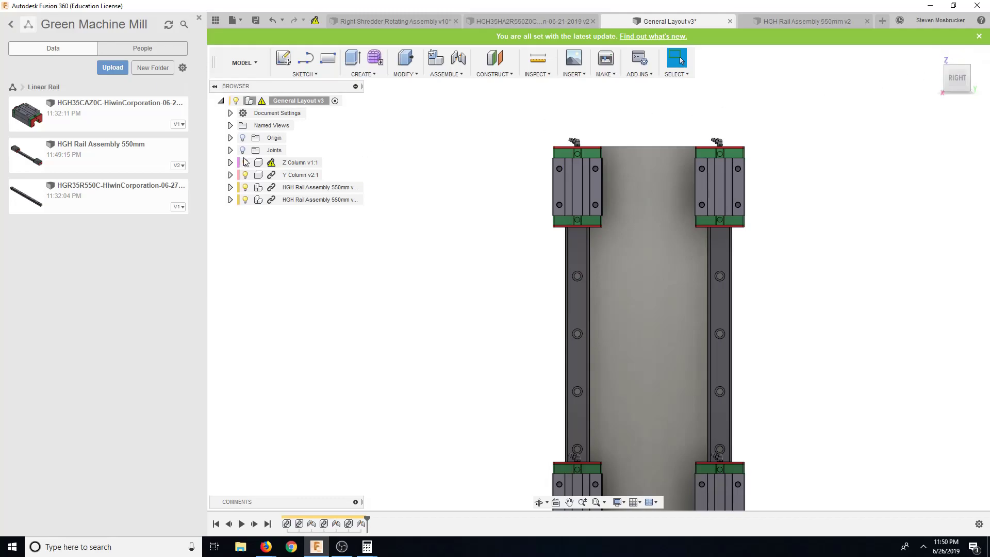
pyautogui.click(230, 187)
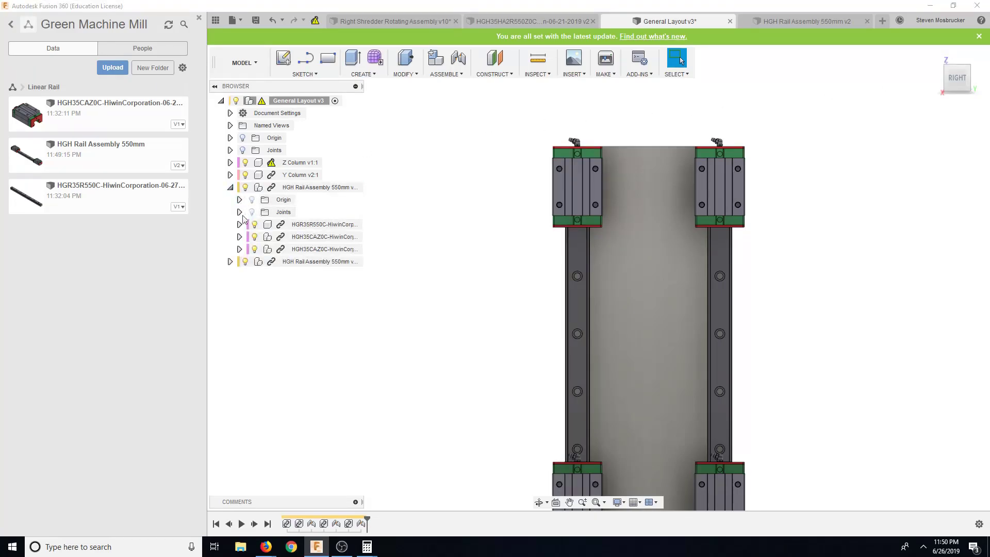
pyautogui.click(240, 212)
pyautogui.rightClick(290, 241)
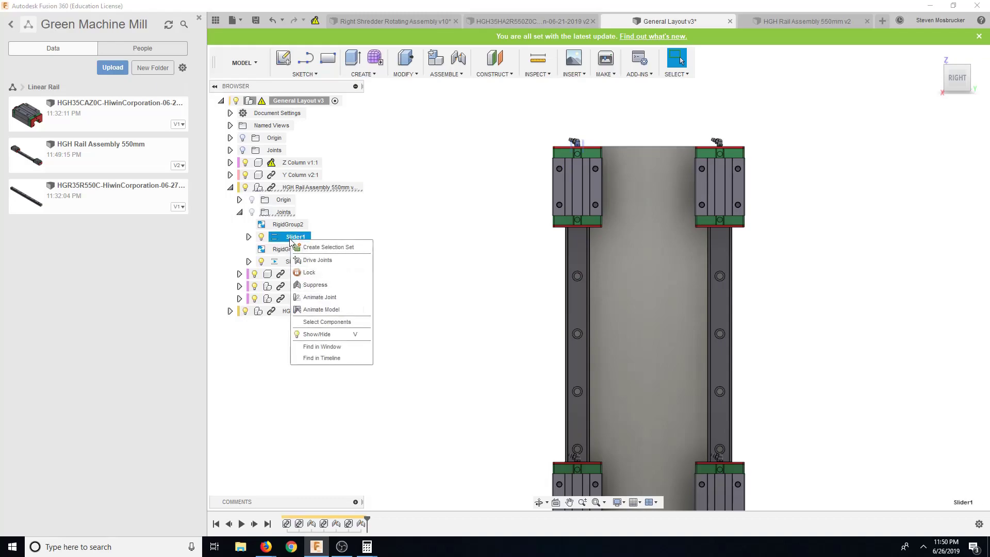
pyautogui.click(330, 269)
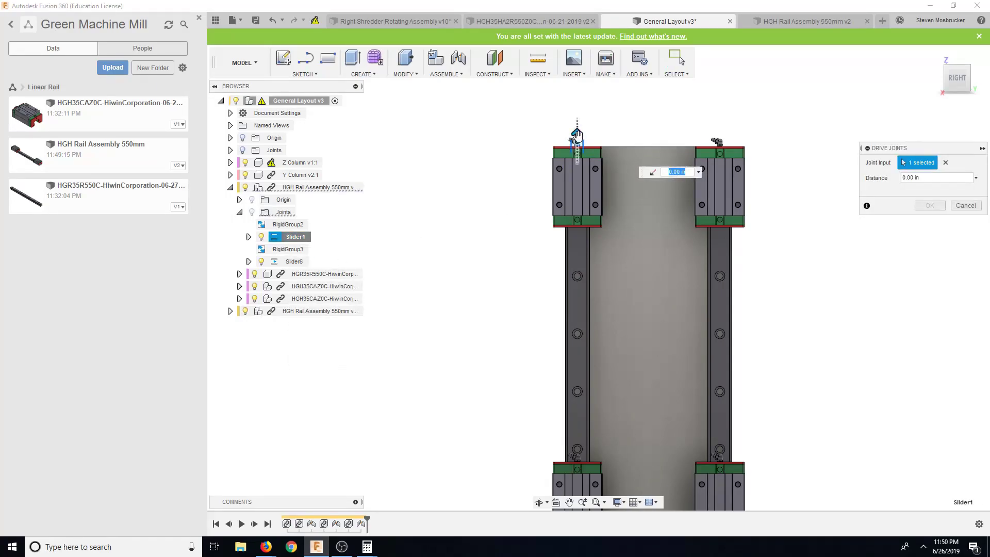
pyautogui.moveTo(577, 136)
pyautogui.mouseDown()
pyautogui.moveTo(574, 259)
pyautogui.moveTo(577, 154)
pyautogui.mouseUp()
pyautogui.click(966, 205)
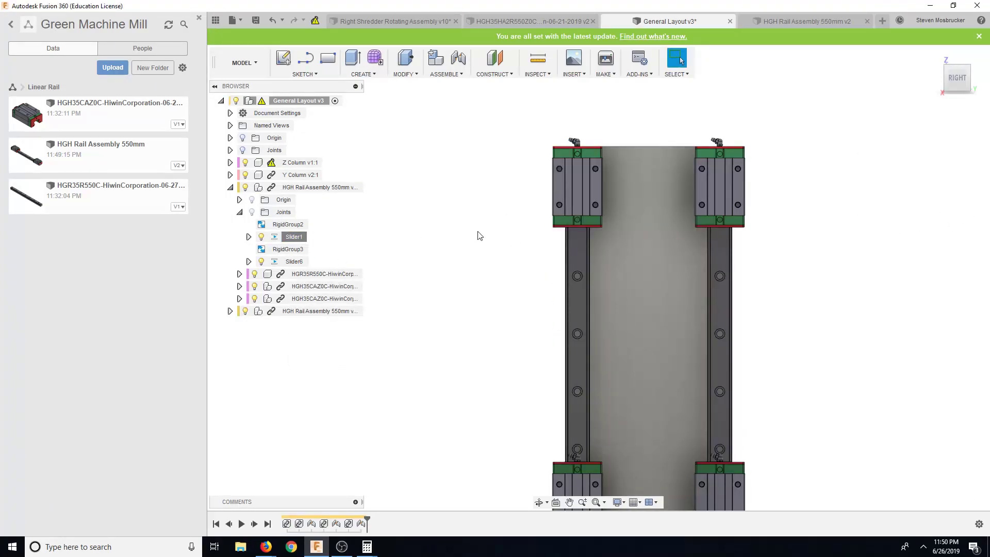
pyautogui.press('Escape')
# Inspect the physical properties of the first rail assembly and of the whole General Layout
pyautogui.rightClick(315, 189)
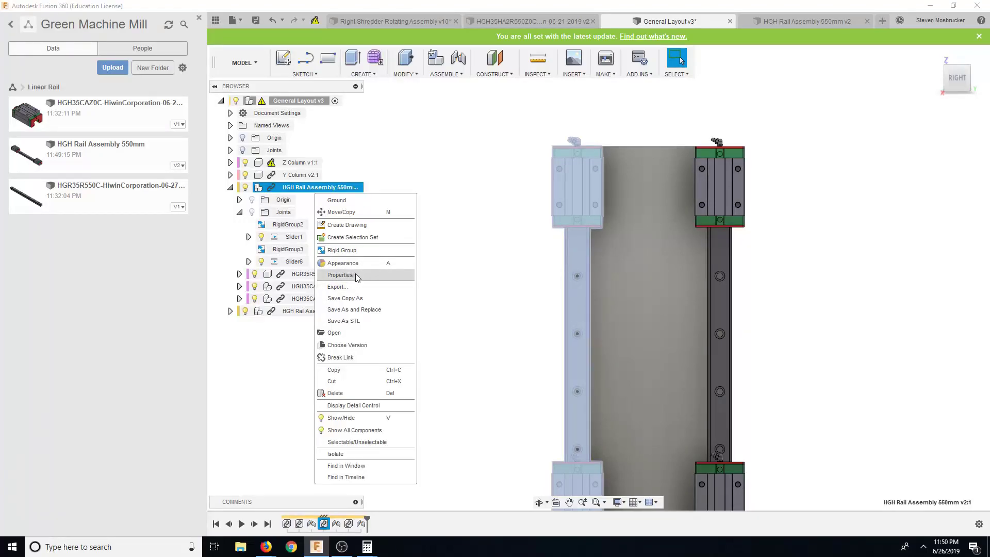
pyautogui.click(357, 278)
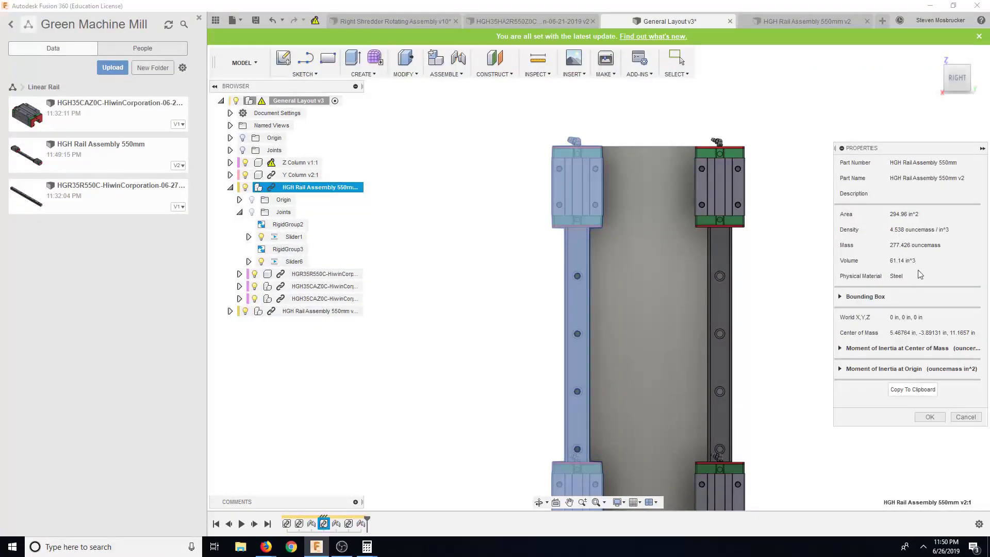
pyautogui.click(958, 417)
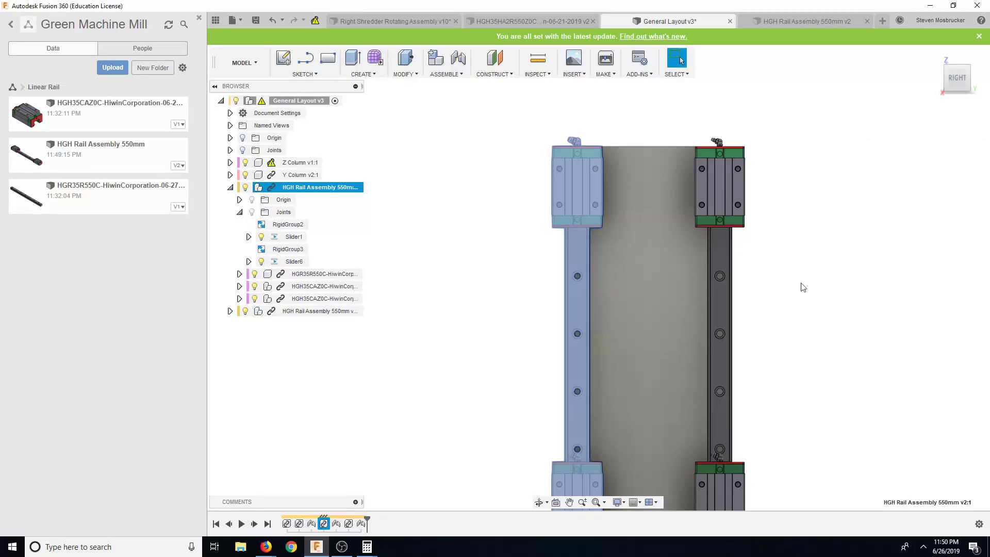
pyautogui.click(519, 173)
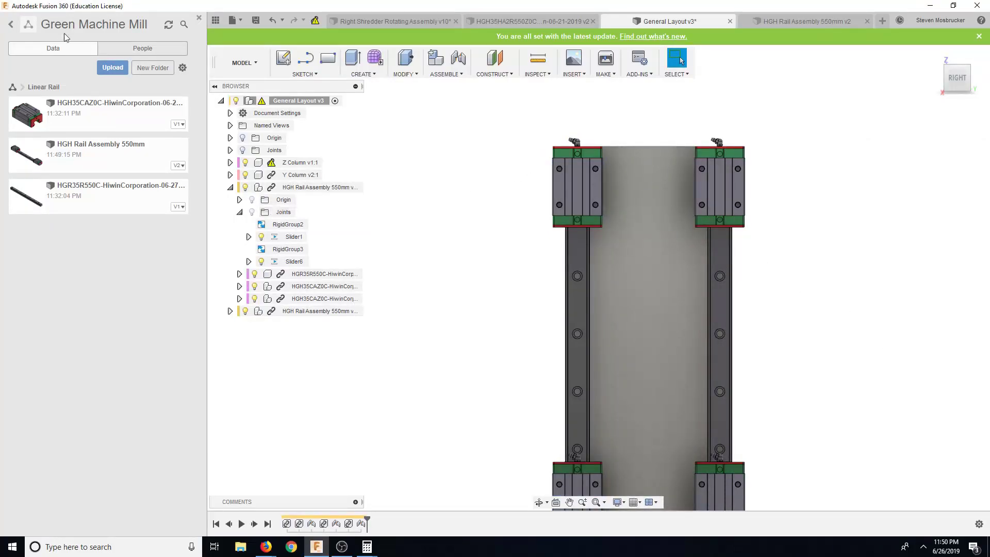
pyautogui.rightClick(300, 101)
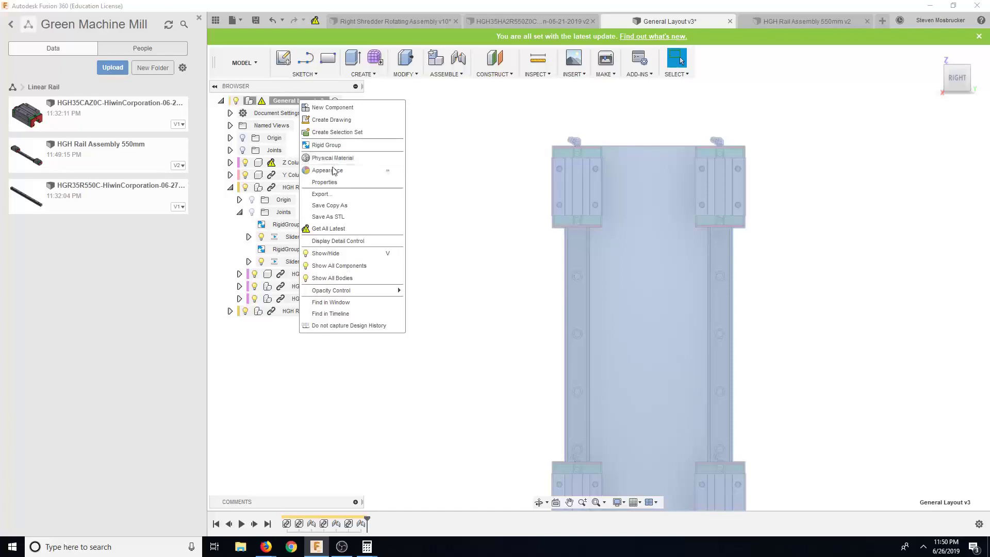
pyautogui.click(324, 182)
pyautogui.scroll(-2, 416, 277)
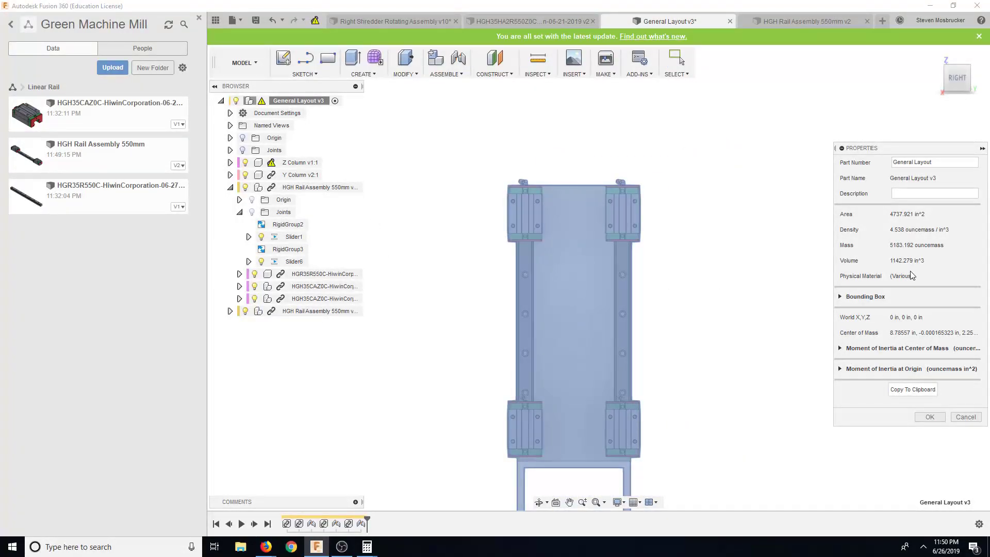
# Convert the layout's mass from ounces to pounds in Calculator by dividing 5181 by 16
pyautogui.press('super+r')
pyautogui.write('calc')
pyautogui.press('Return')
pyautogui.write('5')
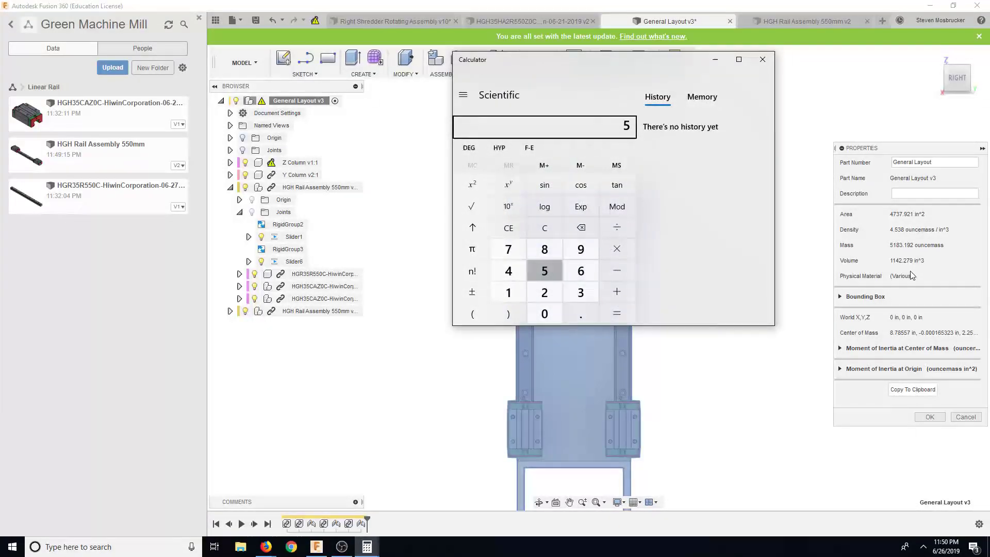
pyautogui.write(',181')
pyautogui.press('/')
pyautogui.write('16')
pyautogui.press('Return')
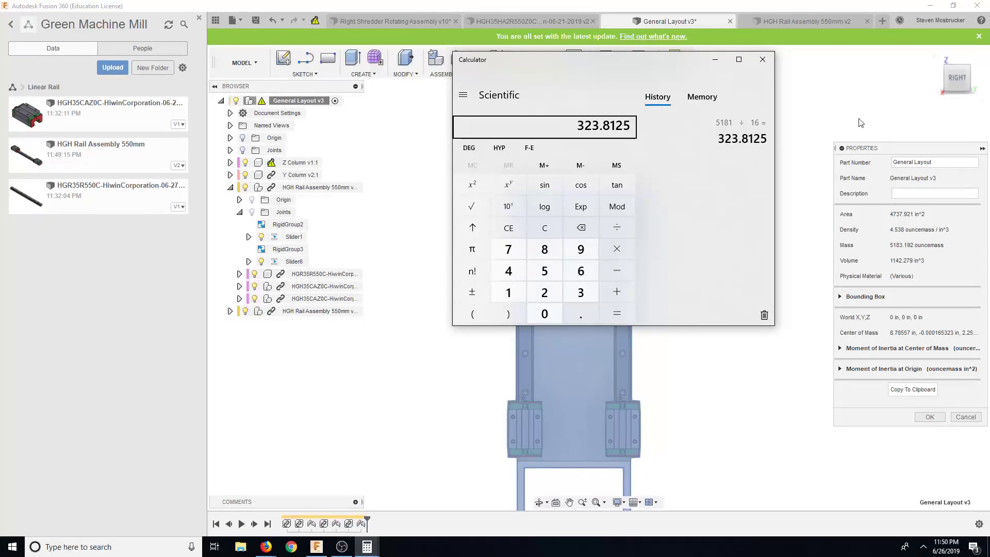
pyautogui.click(763, 59)
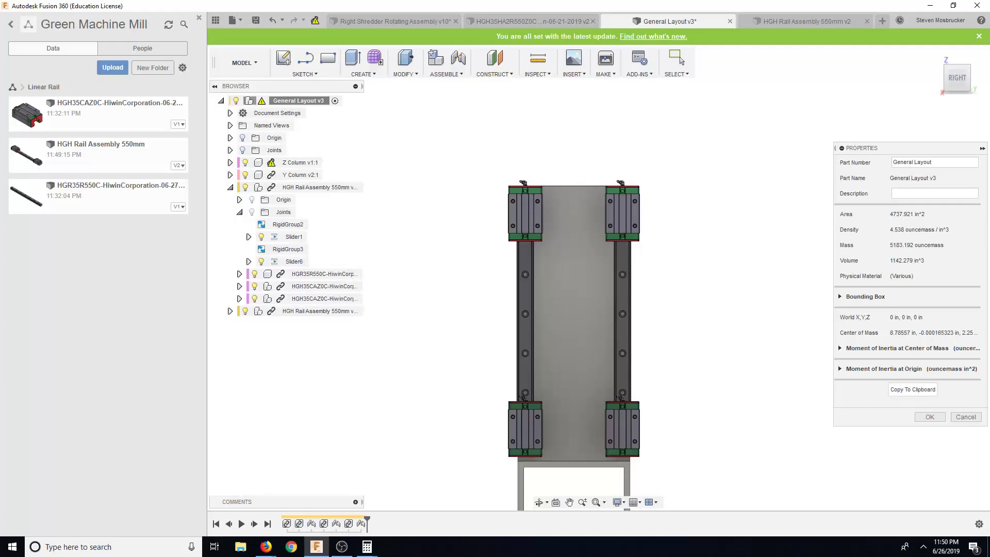
# Switch to Firefox and bring up the HIWIN rail item page
pyautogui.click(268, 531)
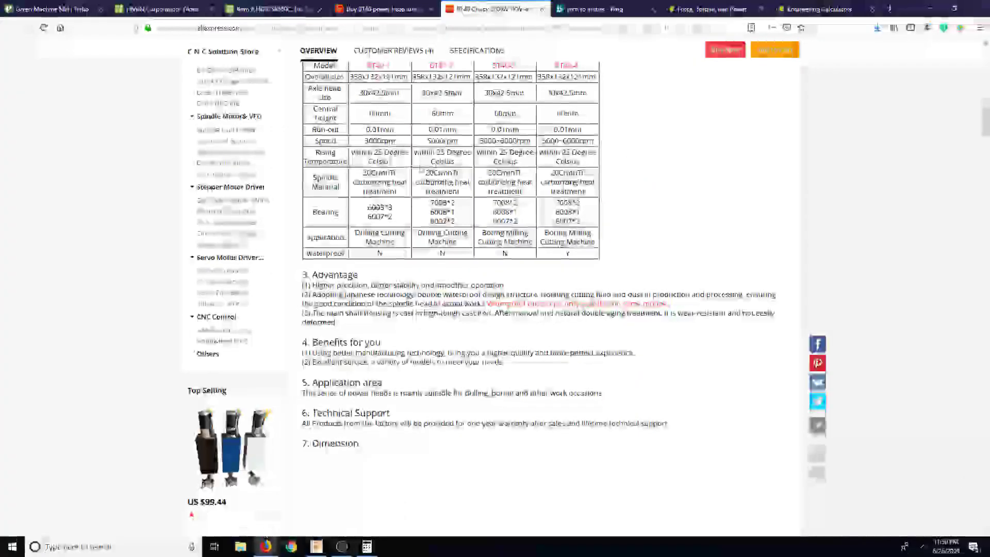
pyautogui.hotkey('ctrl', 'shift', 'Tab')
pyautogui.hotkey('ctrl', 'shift', 'Tab')
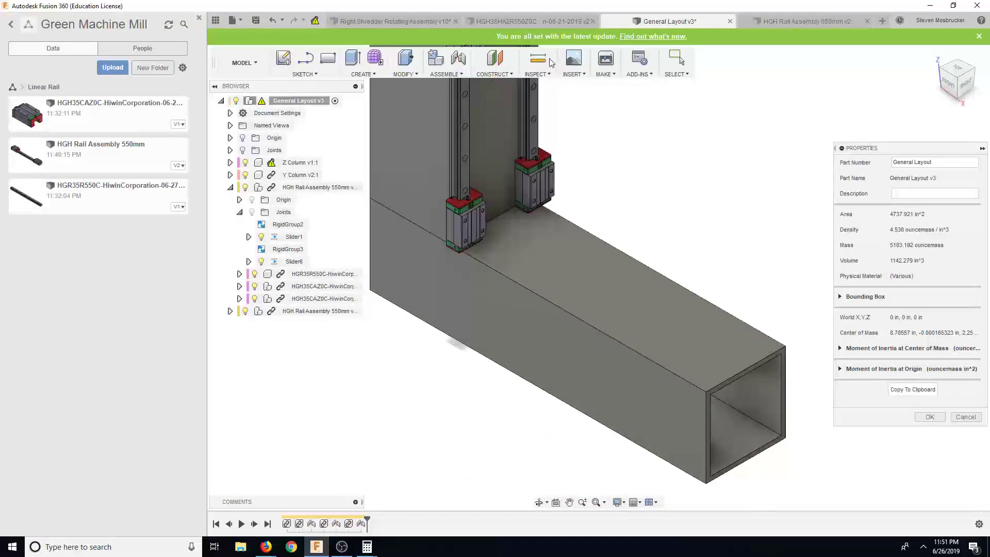
# Measure the length of the Y Column's long top edge in the General Layout
pyautogui.click(541, 60)
pyautogui.click(552, 301)
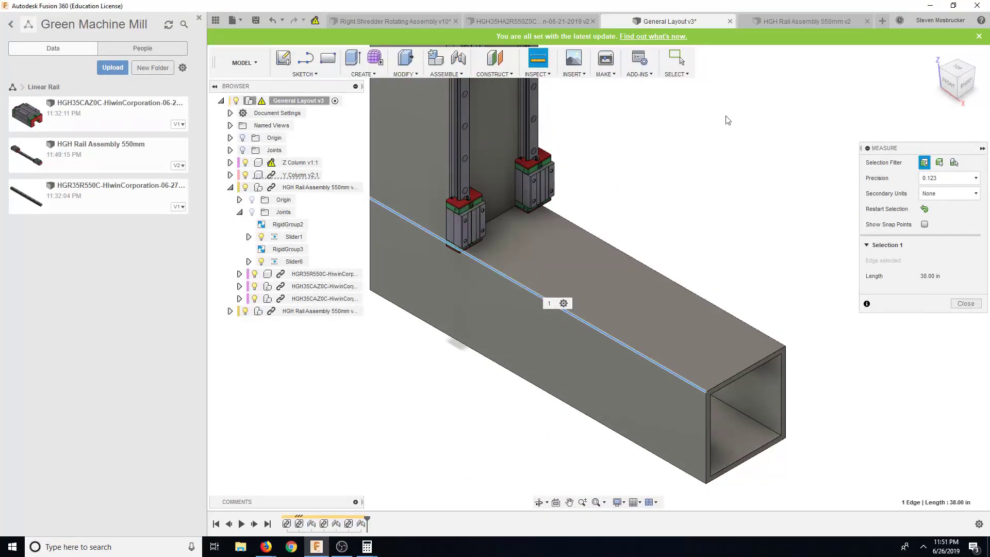
pyautogui.hotkey('alt', 'Tab')
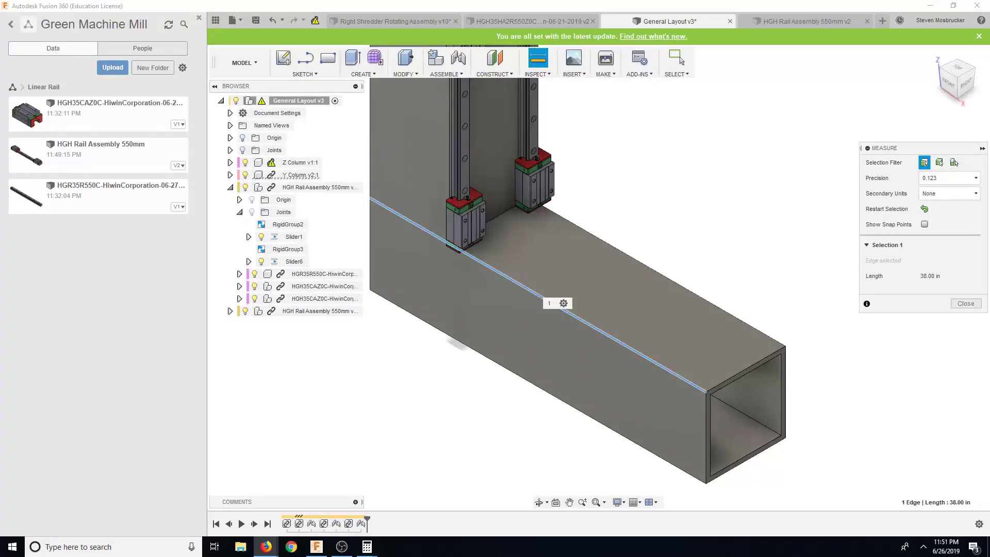
# Measure the distance from the lower front carriage's bottom edge to the top edge of the Y Column's open end
pyautogui.click(688, 213)
pyautogui.scroll(5, 485, 204)
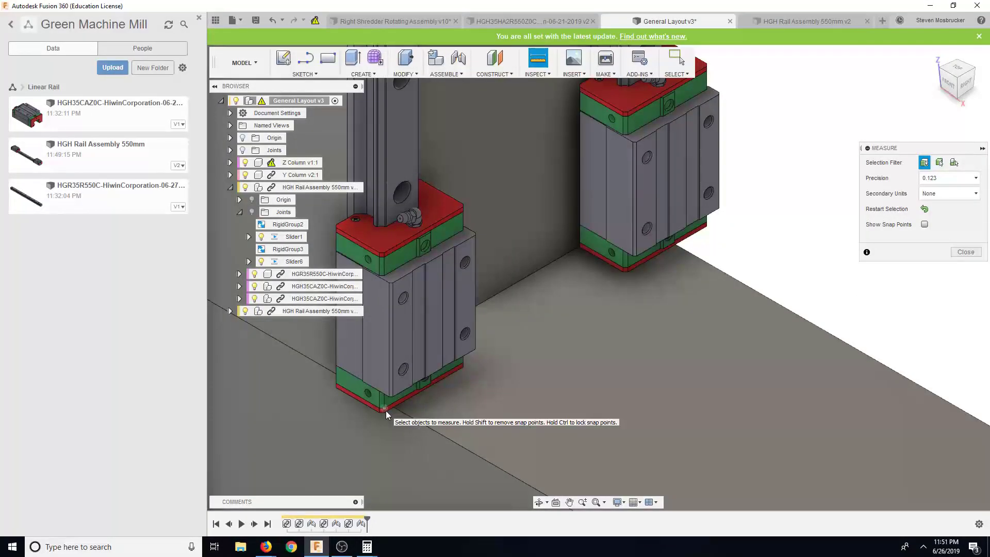
pyautogui.moveTo(456, 318); pyautogui.dragTo(527, 325, button='middle')
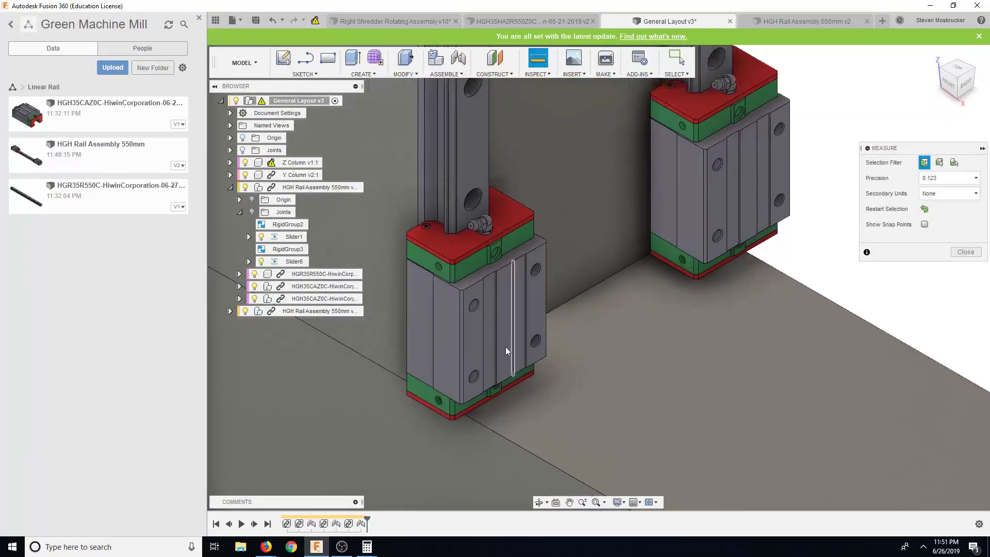
pyautogui.click(473, 402)
pyautogui.scroll(-5, 742, 424)
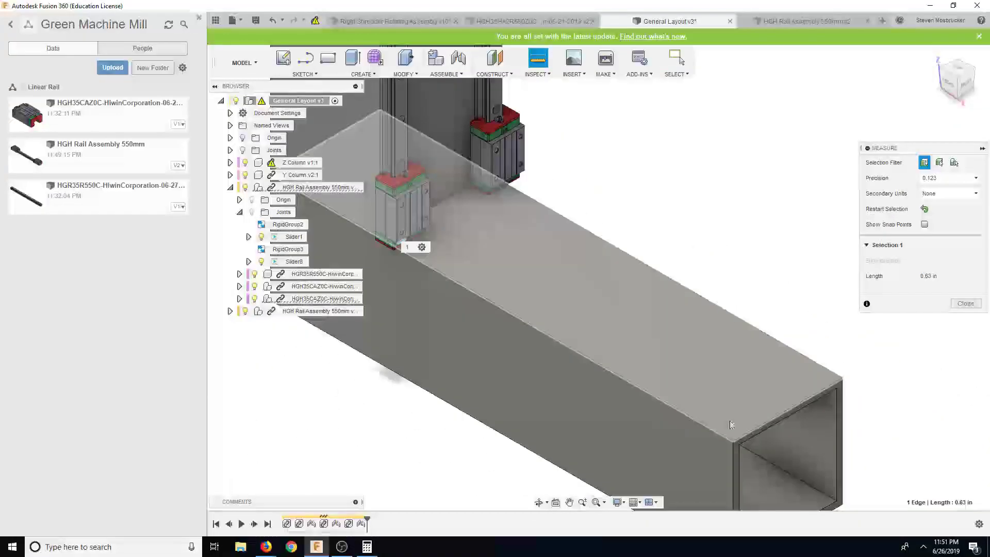
pyautogui.click(755, 428)
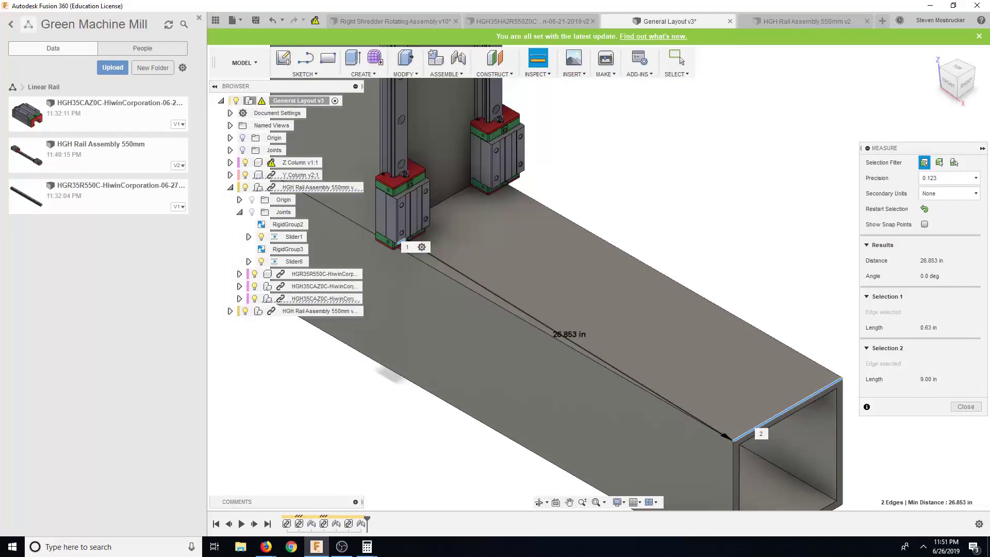
pyautogui.hotkey('alt', 'Tab')
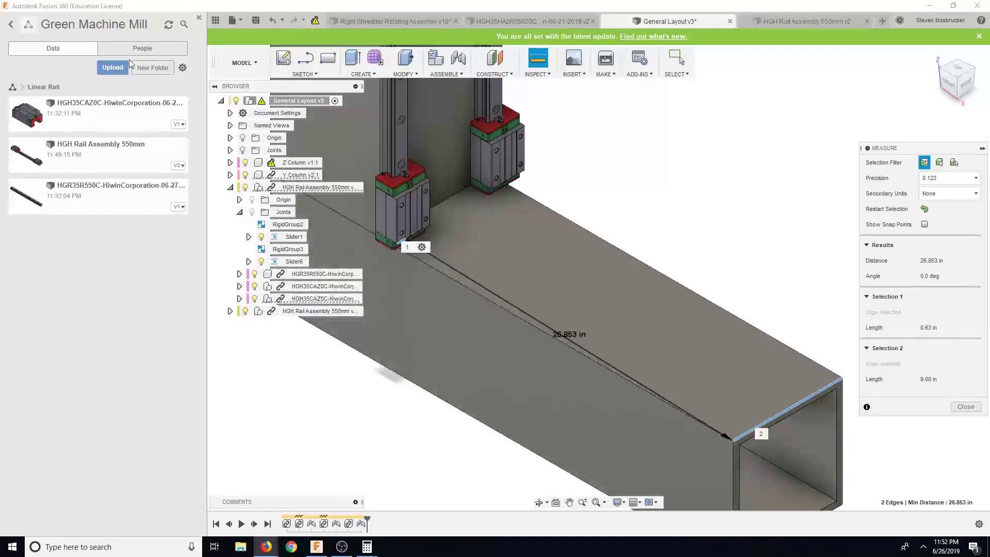
# Upload HGR35R650C-HiwinCorporation-06-27-2019.stp to the Linear Rail folder of the Green Machine Mill project
pyautogui.click(105, 69)
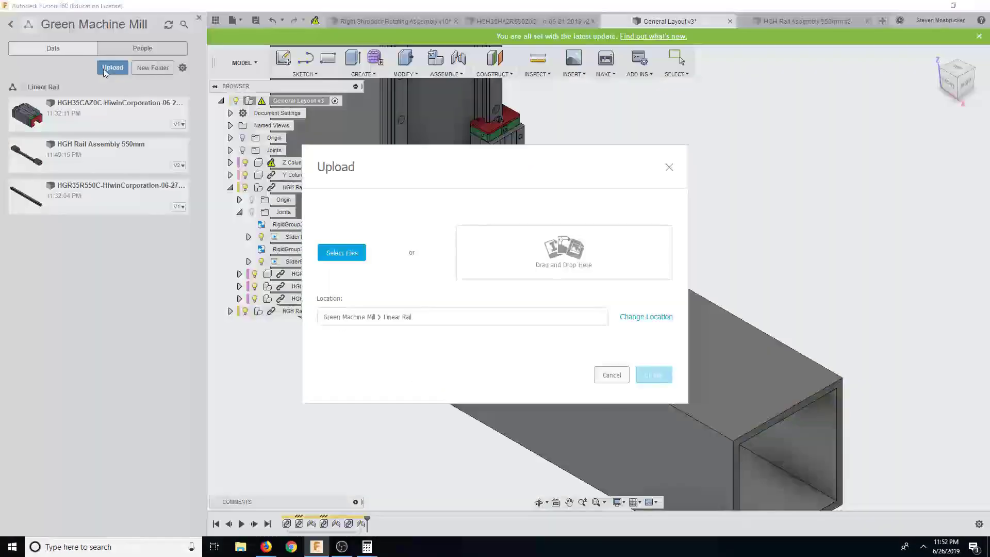
pyautogui.click(240, 547)
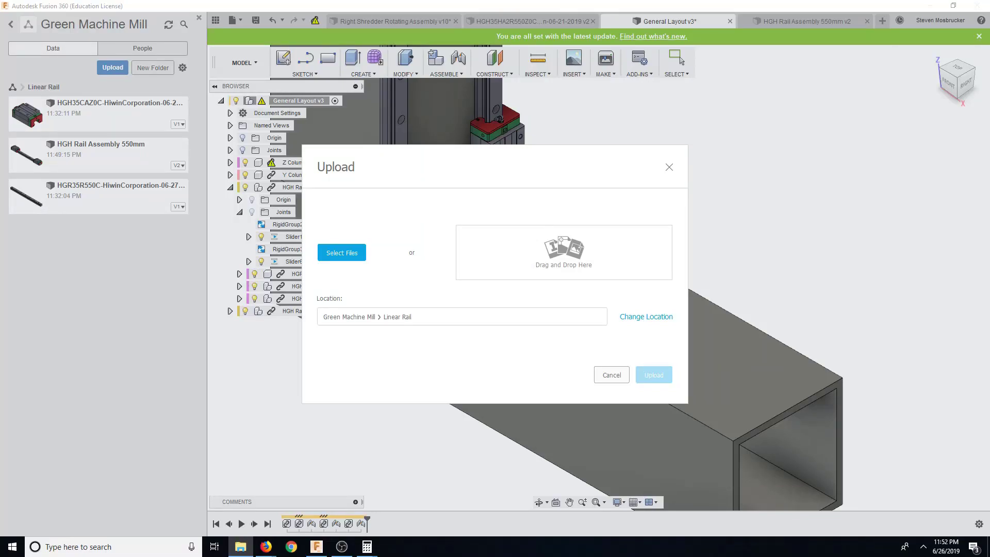
pyautogui.moveTo(489, 293); pyautogui.dragTo(521, 268)
pyautogui.click(653, 436)
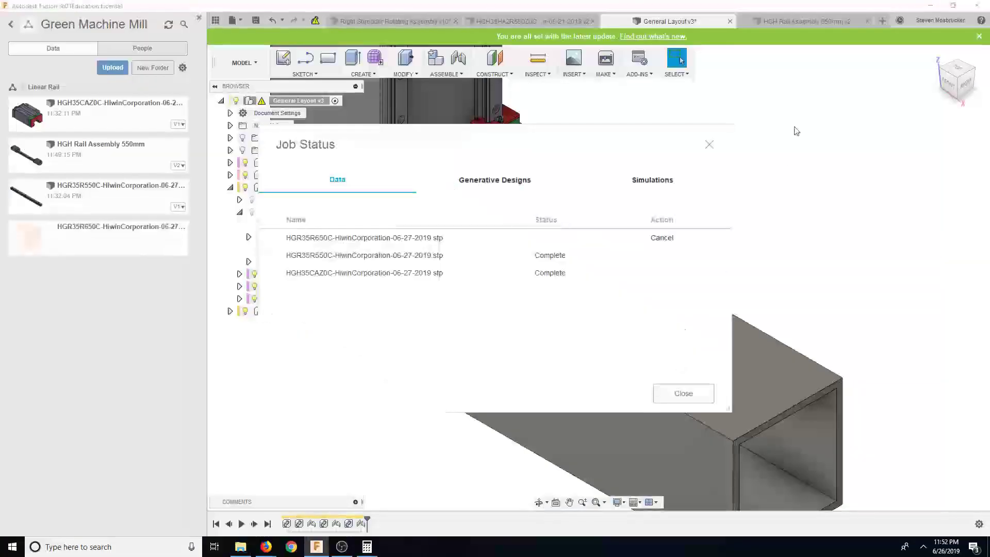
# Create a new design, save it as "GHGH Rail Assembly 650mm" and dismiss the upload job status
pyautogui.click(882, 22)
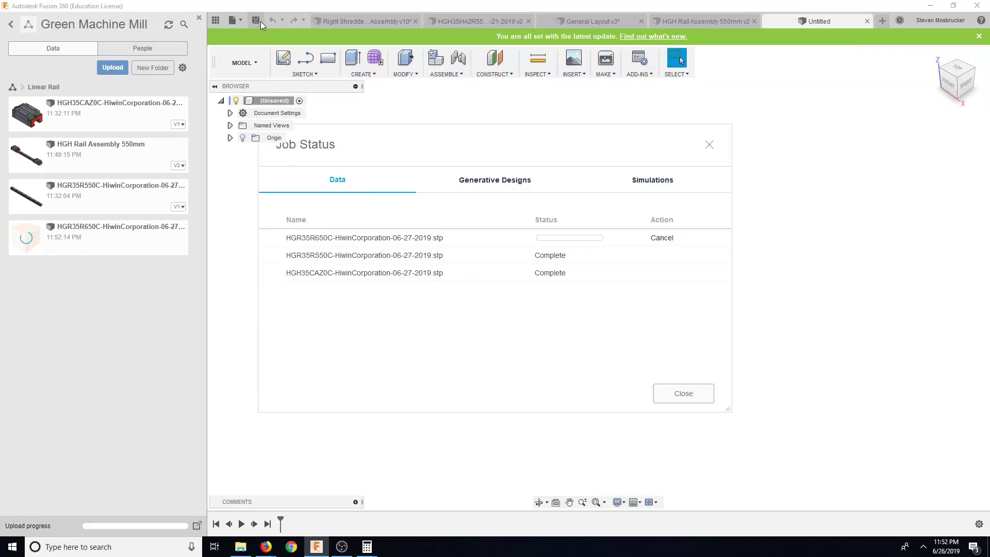
pyautogui.click(261, 21)
pyautogui.write('GHGH Rail Assembly 650MM')
pyautogui.press('BackSpace')
pyautogui.press('BackSpace')
pyautogui.write('mm')
pyautogui.press('Return')
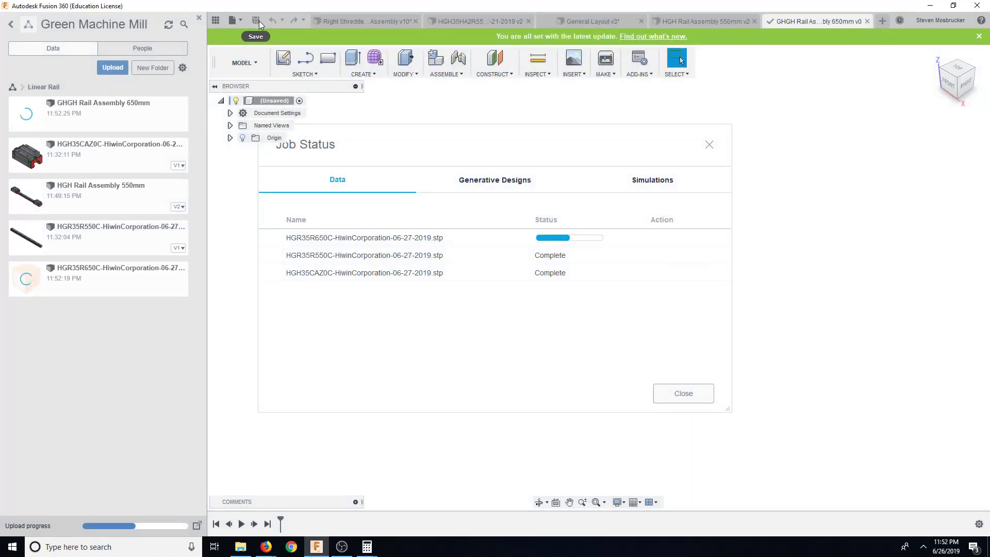
pyautogui.click(710, 146)
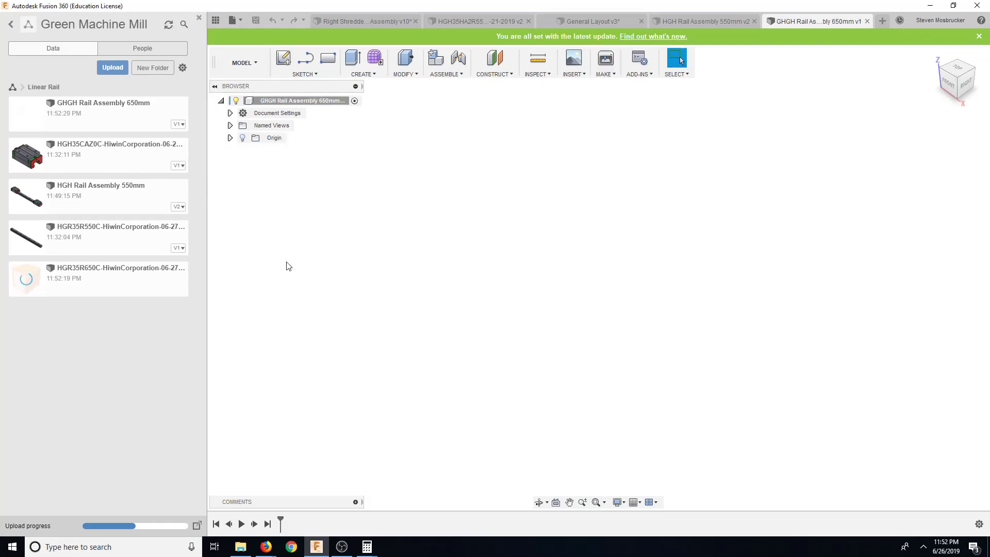
# Insert two HGH35CAZ0C carriages and the HGR35R650C rail into the new assembly, moving the second carriage and the rail clear of each other
pyautogui.moveTo(104, 153); pyautogui.dragTo(772, 228)
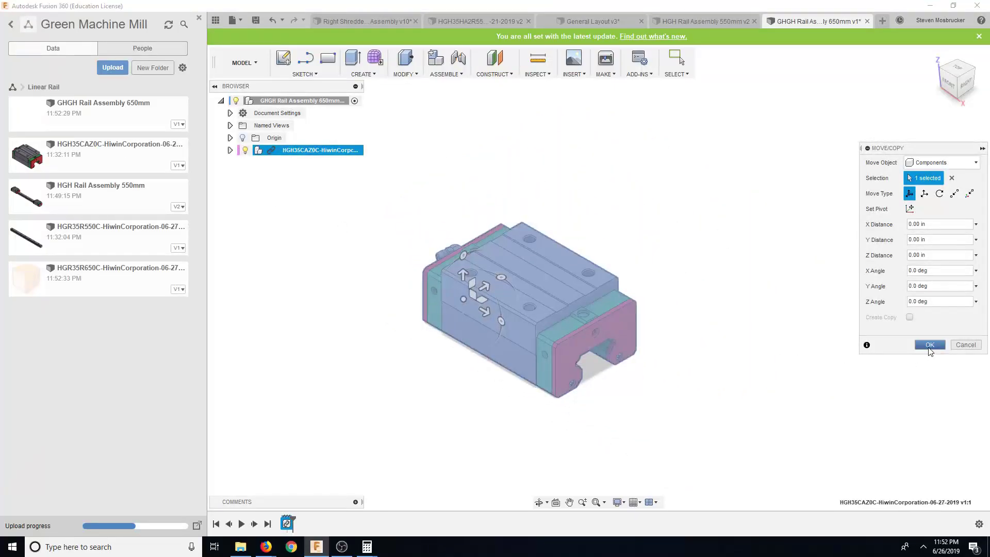
pyautogui.click(930, 344)
pyautogui.moveTo(105, 155); pyautogui.dragTo(393, 354)
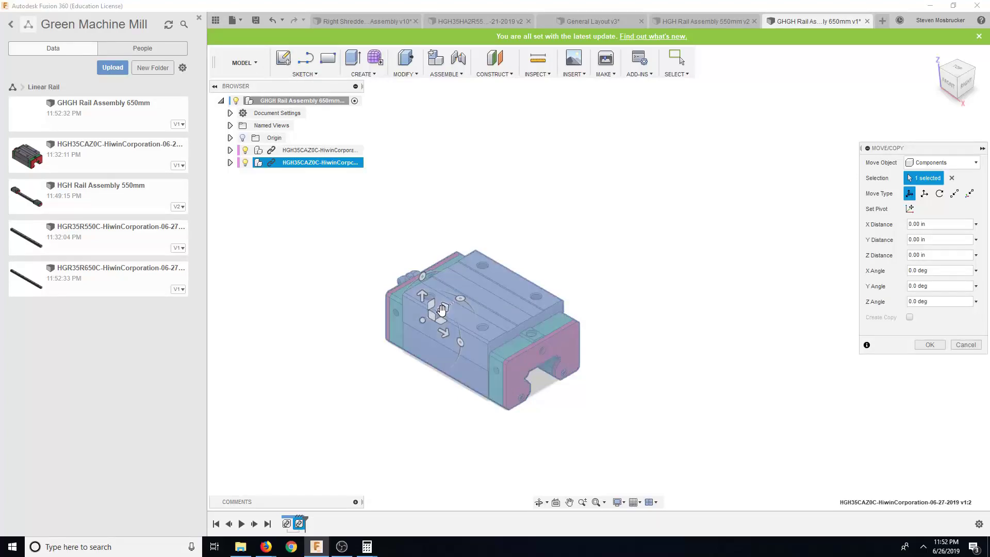
pyautogui.moveTo(442, 309); pyautogui.dragTo(440, 363)
pyautogui.click(927, 344)
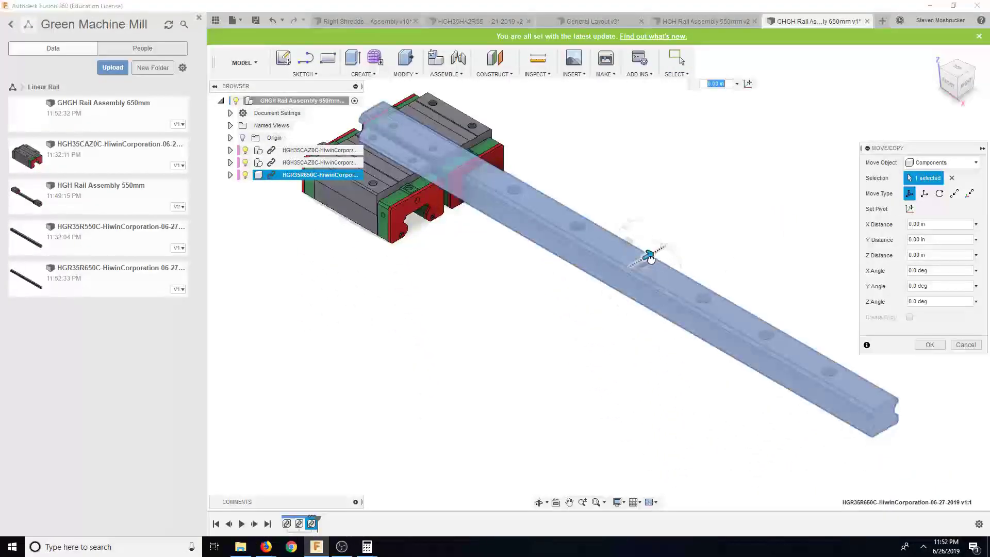
pyautogui.moveTo(658, 259); pyautogui.dragTo(745, 191)
pyautogui.click(930, 344)
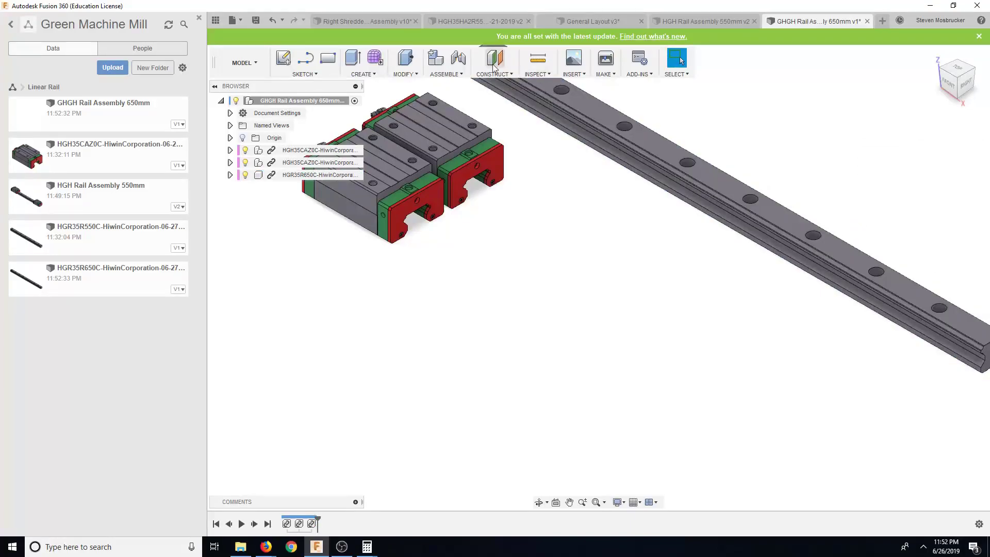
# Try to join a carriage's red end plate rigidly to the rail's end face, and undo the joint
pyautogui.click(458, 58)
pyautogui.scroll(5, 497, 165)
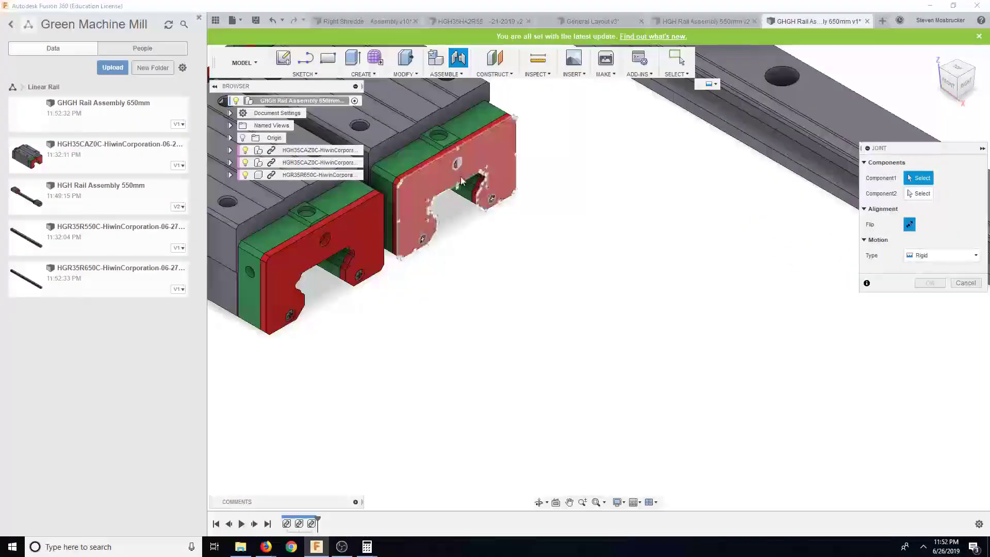
pyautogui.scroll(3, 460, 174)
pyautogui.click(460, 174)
pyautogui.scroll(-2, 512, 150)
pyautogui.keyDown('shift'); pyautogui.moveTo(513, 150); pyautogui.dragTo(741, 312, button='middle'); pyautogui.keyUp('shift')
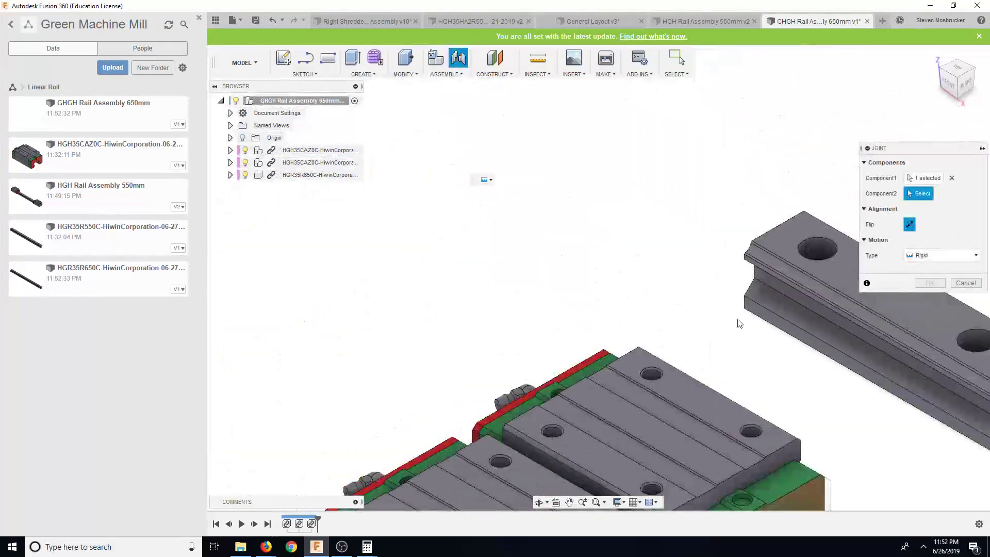
pyautogui.scroll(3, 863, 136)
pyautogui.scroll(-2, 863, 136)
pyautogui.keyDown('shift'); pyautogui.moveTo(862, 136); pyautogui.dragTo(420, 376, button='middle'); pyautogui.keyUp('shift')
pyautogui.scroll(3, 485, 351)
pyautogui.click(484, 349)
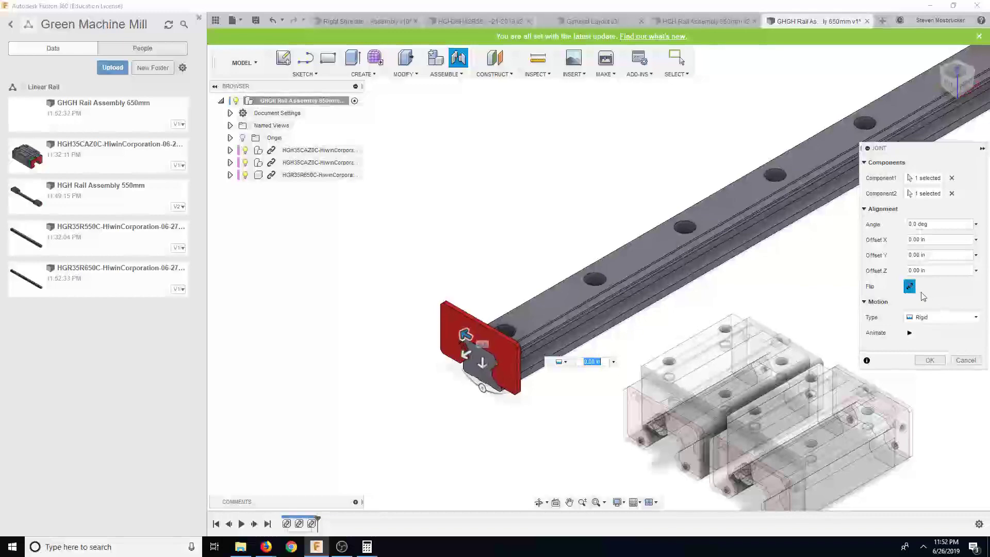
pyautogui.click(933, 361)
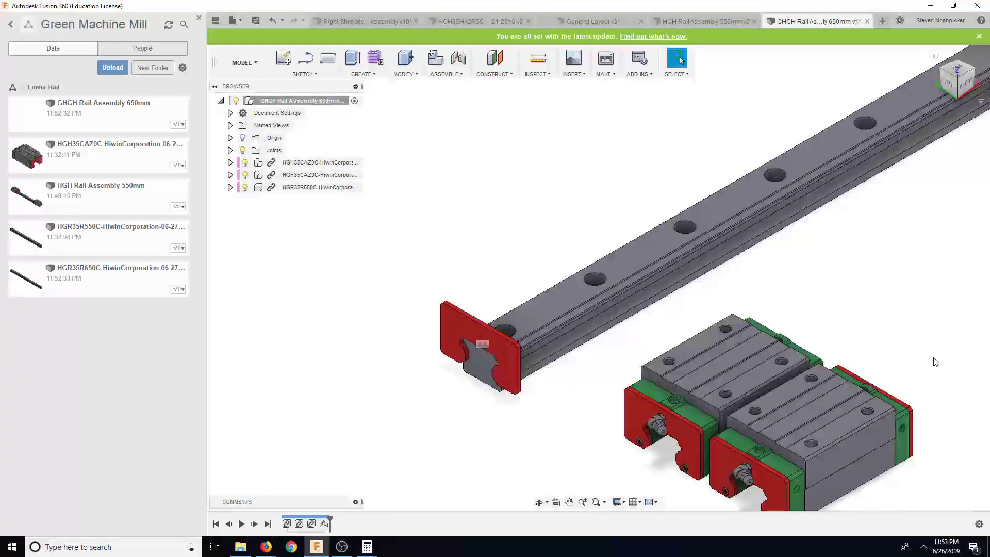
pyautogui.hotkey('ctrl', 'z')
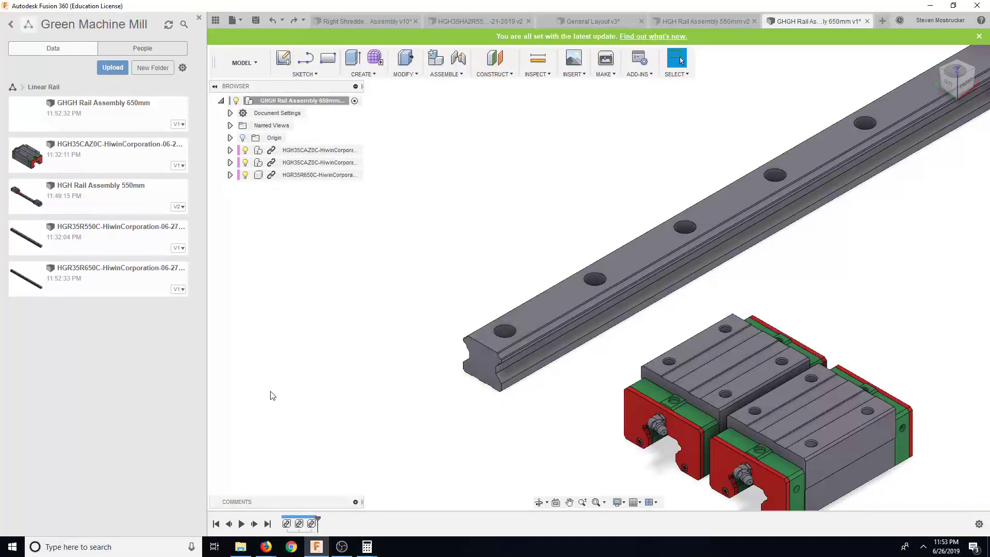
# Roll the timeline back to just after the first carriage's insertion and make that carriage a rigid group
pyautogui.moveTo(317, 521); pyautogui.dragTo(294, 519)
pyautogui.rightClick(318, 150)
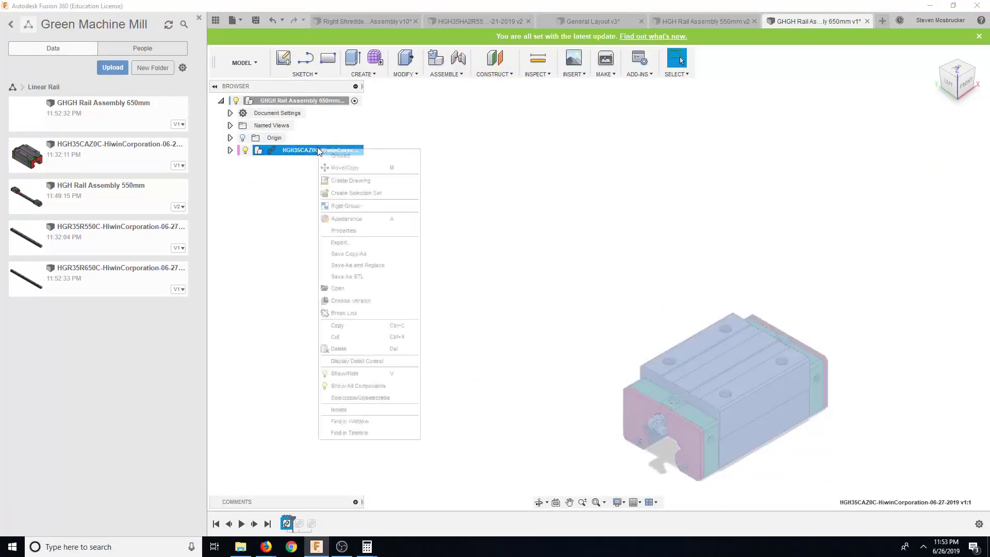
pyautogui.click(345, 206)
pyautogui.click(930, 205)
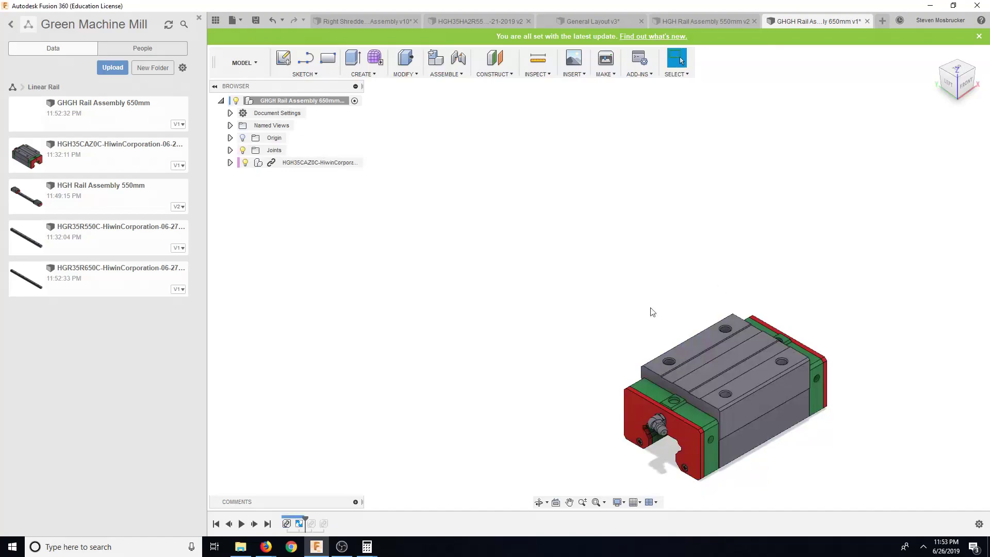
# Advance the timeline past the second HGH35CAZ0C carriage's insertion and make that carriage, including its child components, a rigid group
pyautogui.moveTo(307, 517); pyautogui.dragTo(319, 517)
pyautogui.click(320, 175)
pyautogui.rightClick(318, 178)
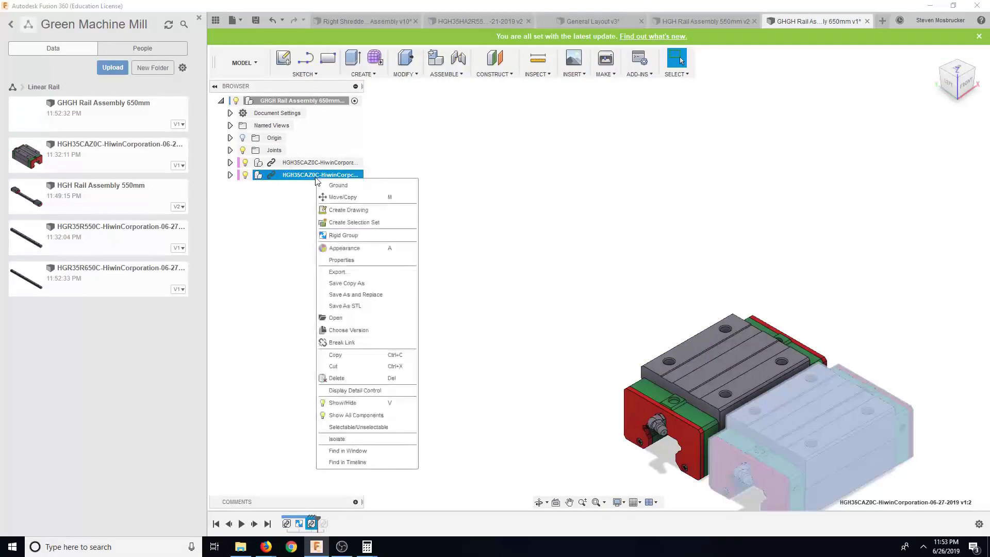
pyautogui.click(343, 235)
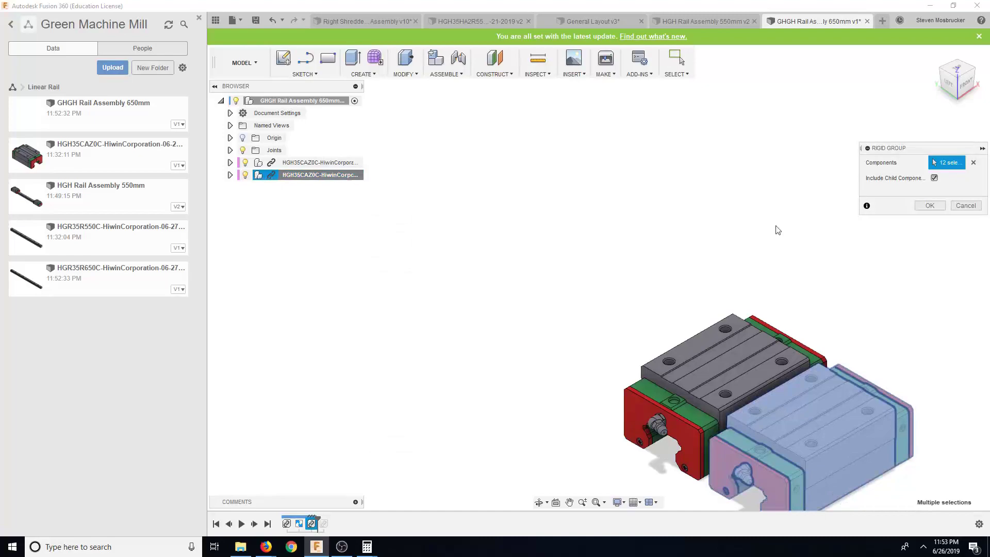
pyautogui.click(930, 205)
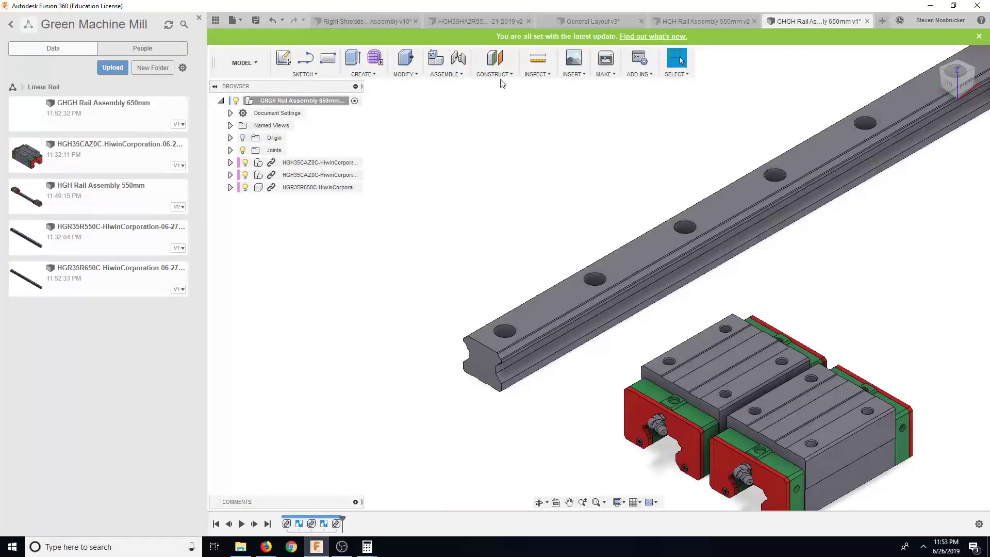
# Join the red end plate of one carriage to the near end face of the rail with a rigid joint
pyautogui.click(459, 59)
pyautogui.scroll(10, 751, 407)
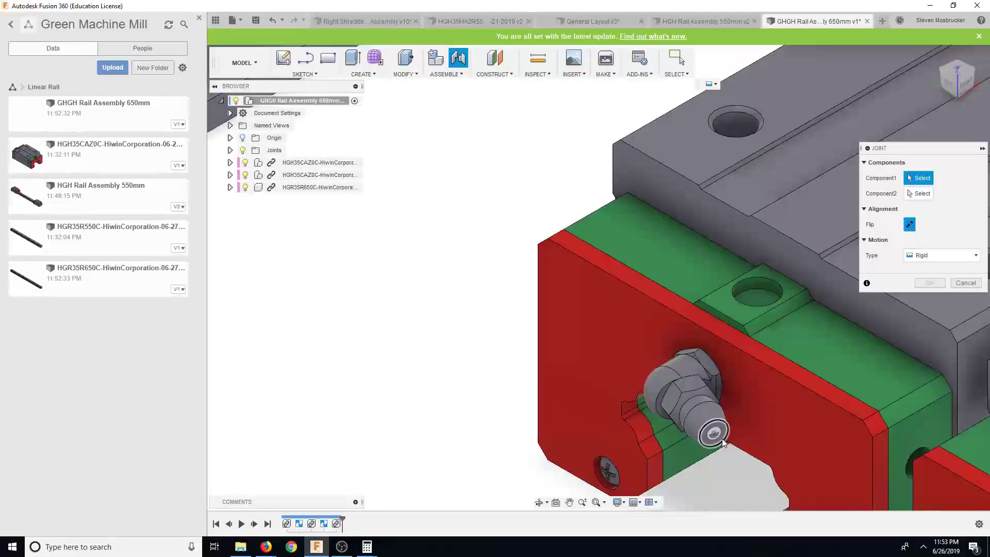
pyautogui.click(742, 438)
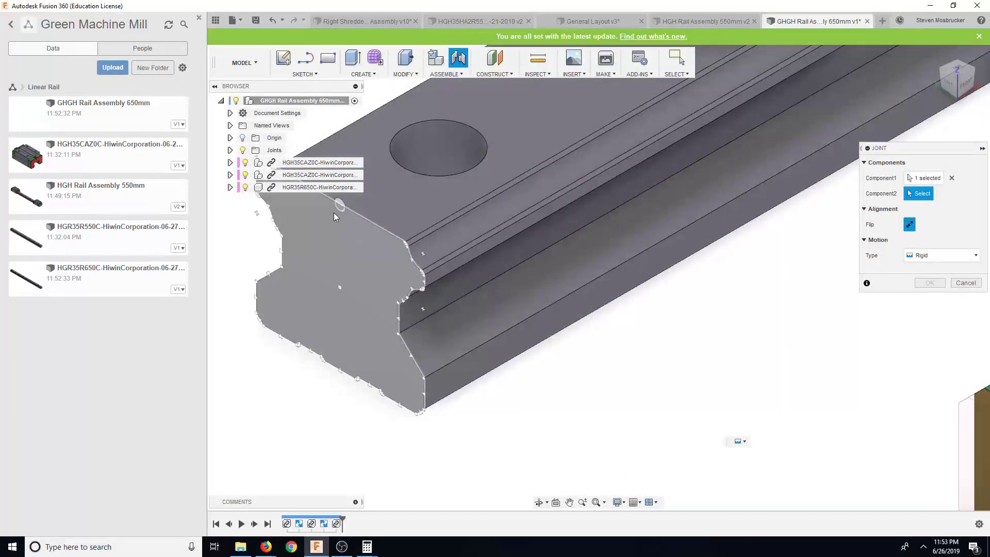
pyautogui.click(333, 213)
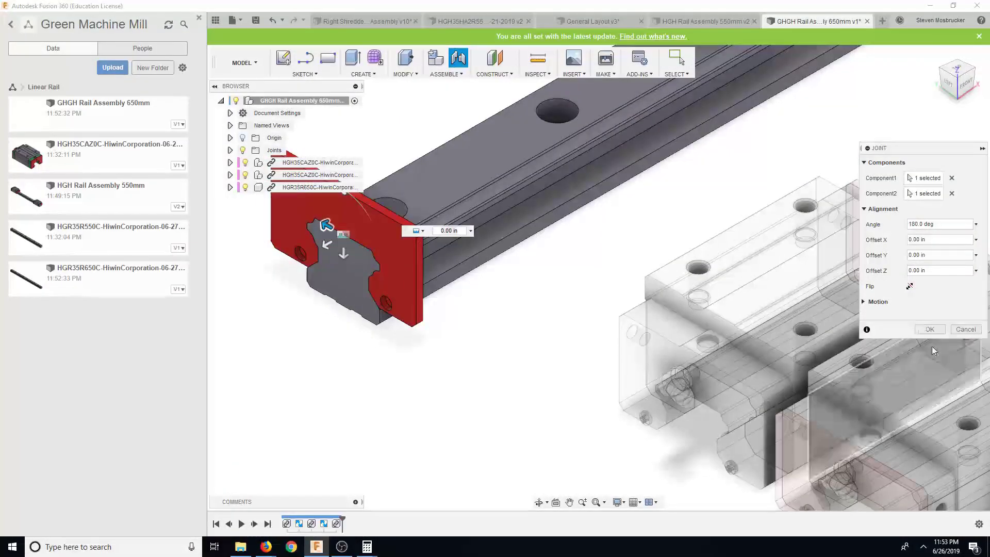
pyautogui.click(930, 331)
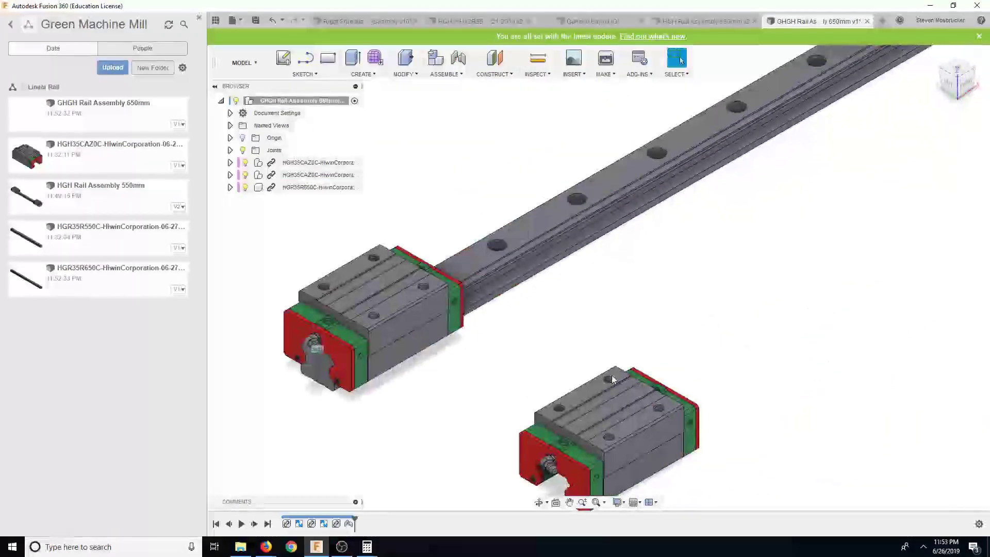
# Join the other carriage's red end plate to the rail's opposite end face with a flipped rigid joint
pyautogui.click(459, 58)
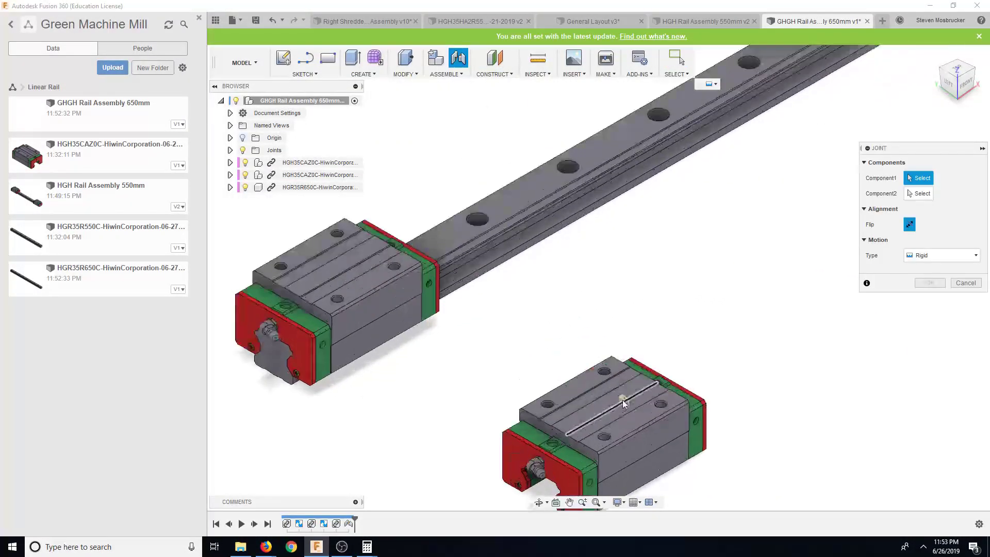
pyautogui.scroll(5, 564, 333)
pyautogui.scroll(2, 562, 335)
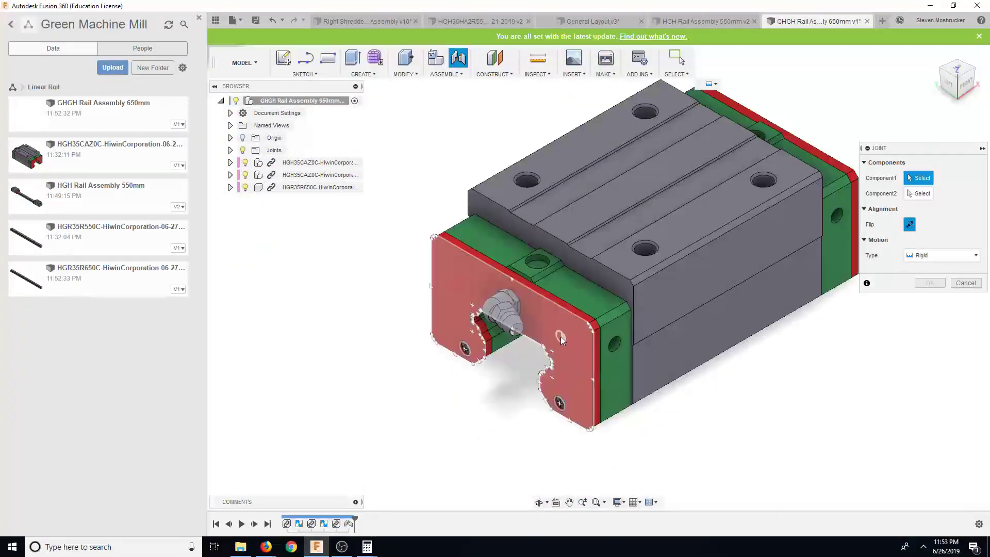
pyautogui.click(561, 336)
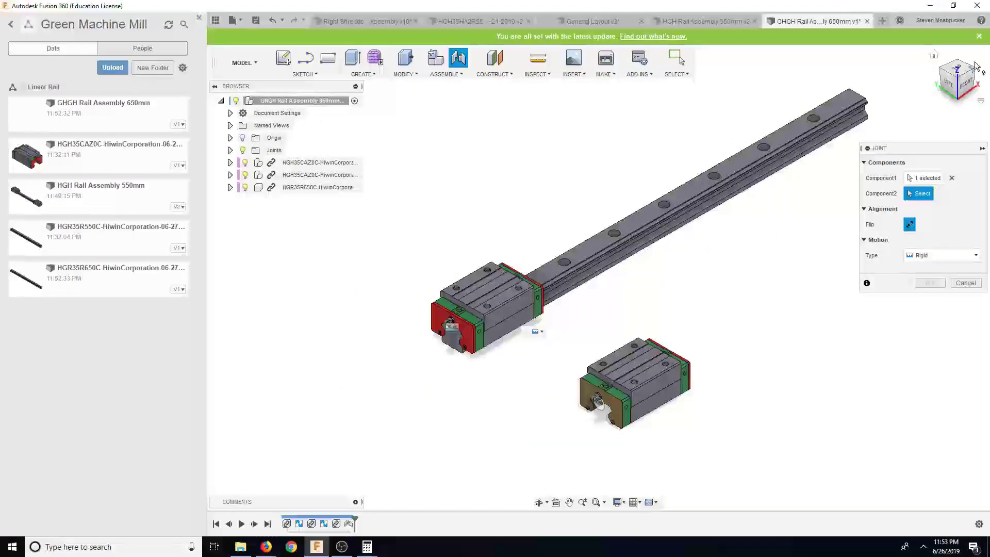
pyautogui.click(977, 75)
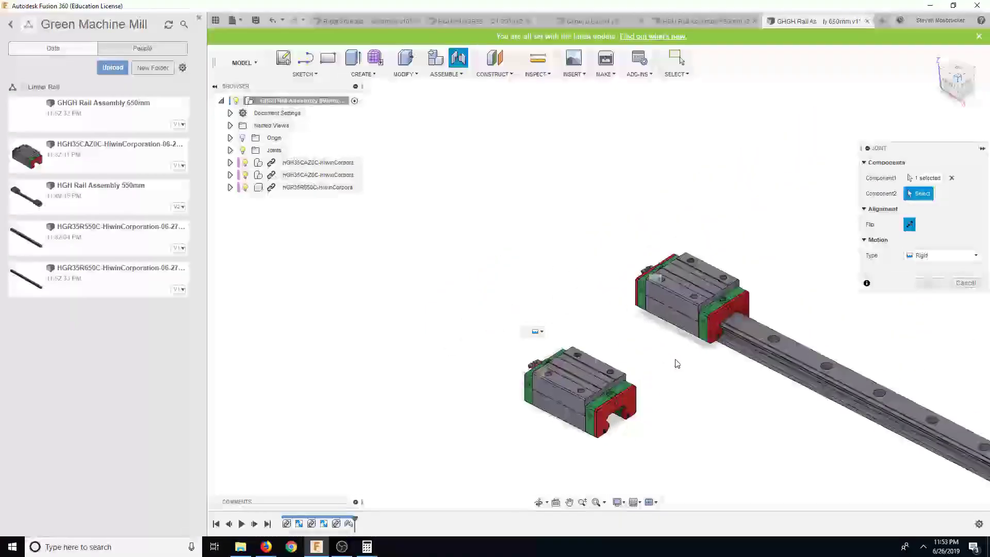
pyautogui.scroll(5, 762, 324)
pyautogui.click(757, 324)
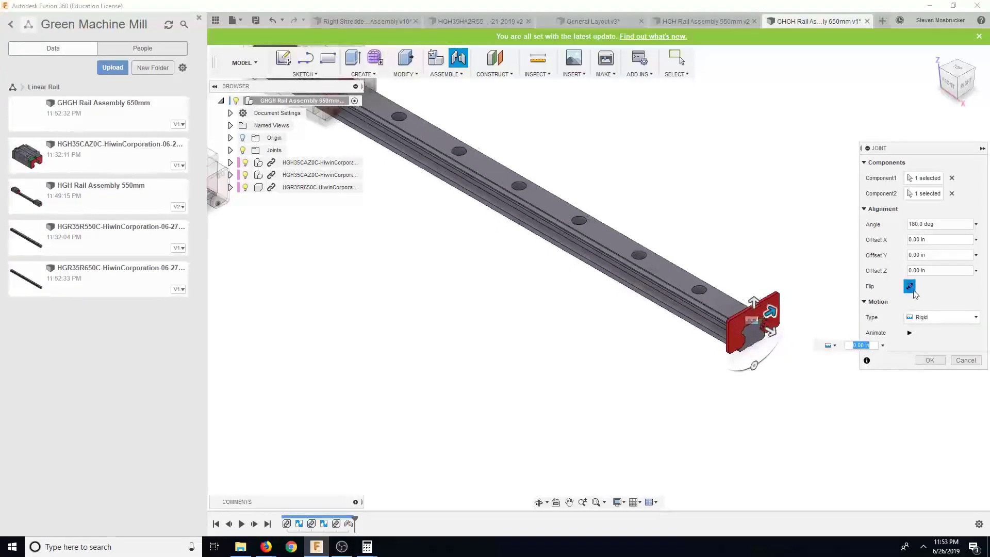
pyautogui.click(910, 286)
pyautogui.click(929, 360)
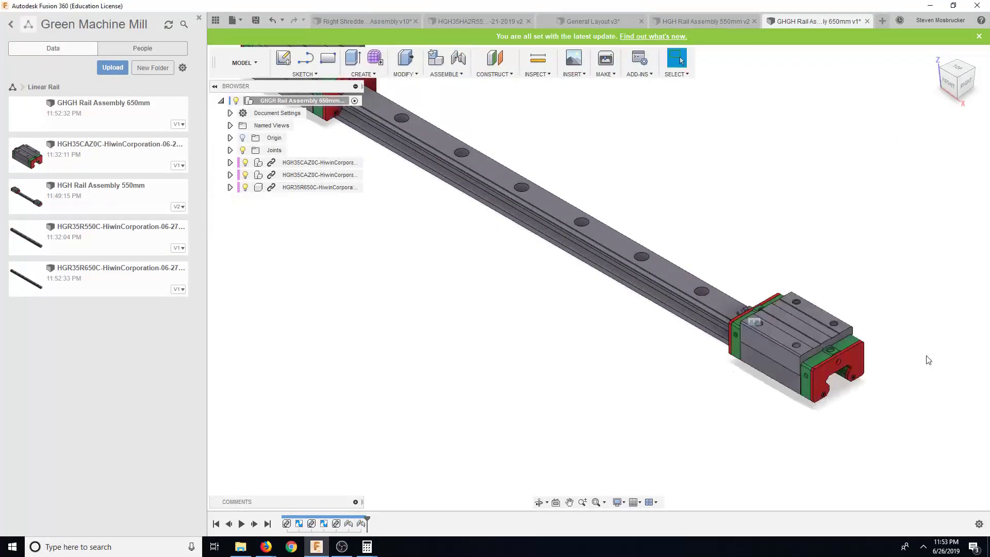
# Change the first carriage's joint to the rail from rigid to a Slider along the Z axis
pyautogui.rightClick(361, 524)
pyautogui.click(349, 282)
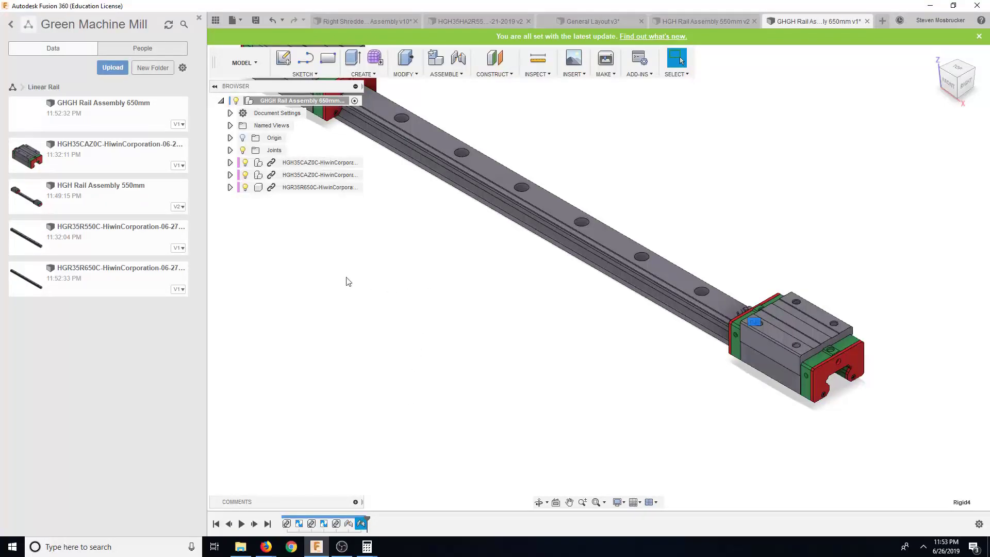
pyautogui.rightClick(355, 531)
pyautogui.click(381, 460)
pyautogui.click(910, 318)
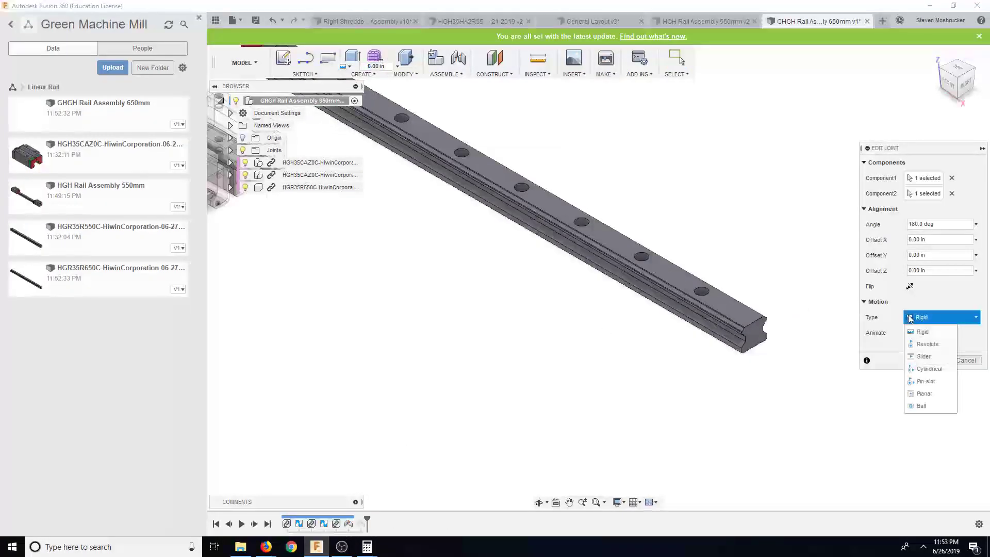
pyautogui.click(923, 357)
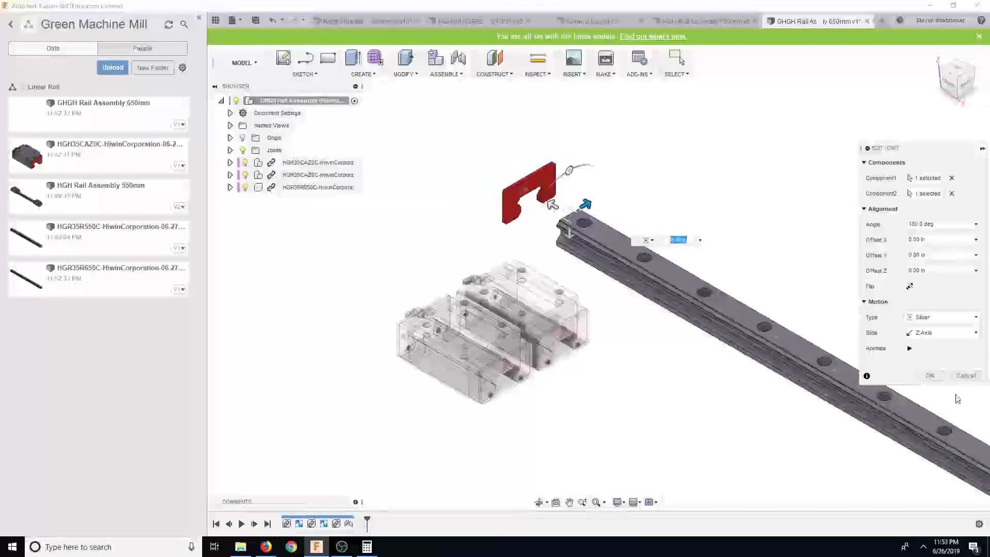
pyautogui.click(930, 376)
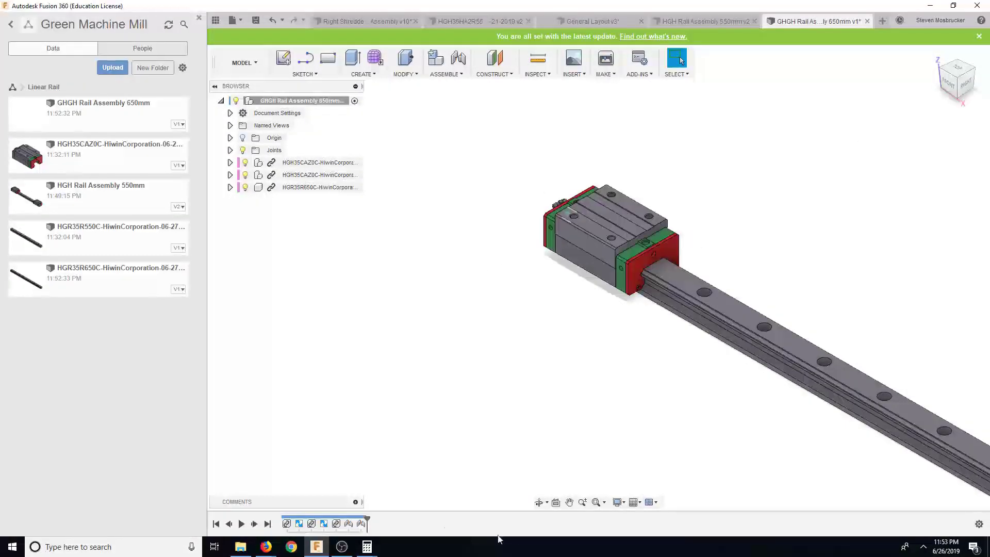
# Change the second carriage's joint at the opposite rail end to a Slider along the Z axis
pyautogui.rightClick(360, 524)
pyautogui.click(382, 459)
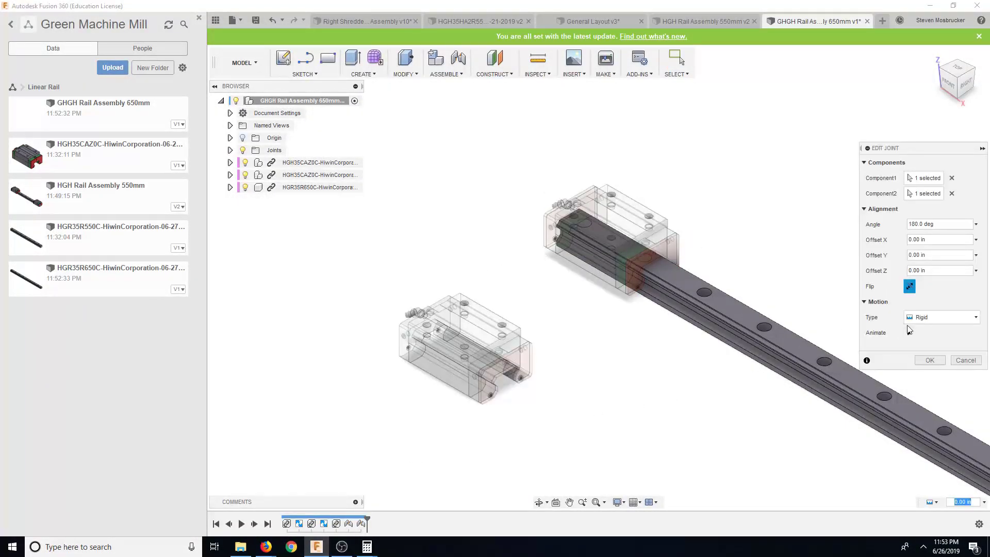
pyautogui.click(928, 317)
pyautogui.click(926, 331)
pyautogui.click(931, 317)
pyautogui.click(928, 357)
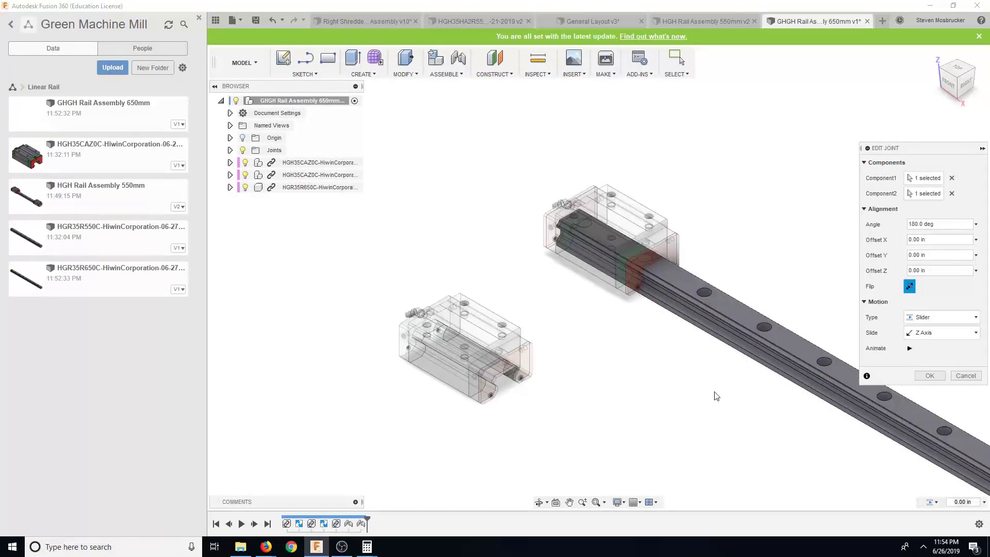
pyautogui.click(927, 376)
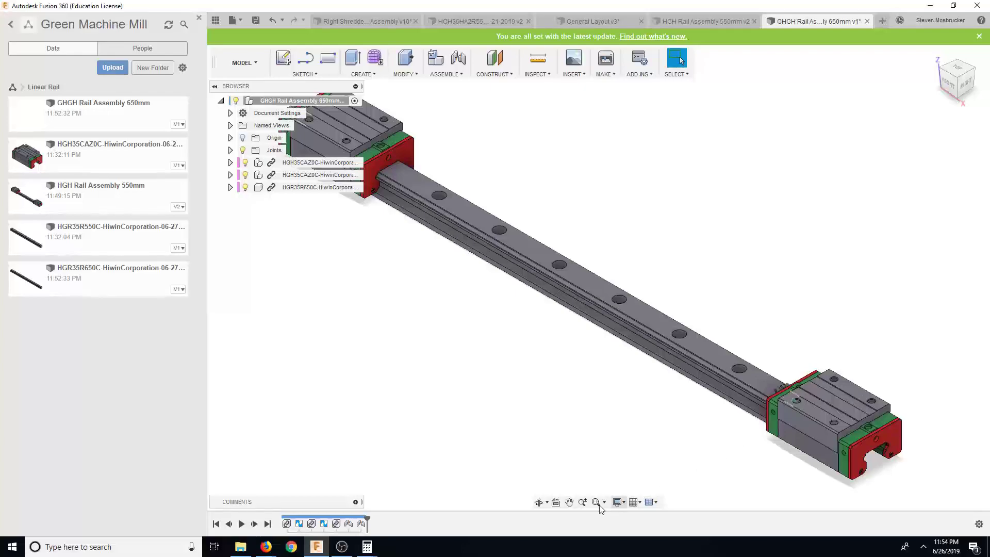
# Edit the second carriage's slider joint to shift the carriage inward from the rail's end, so it sits fully on the rail
pyautogui.rightClick(363, 525)
pyautogui.click(384, 440)
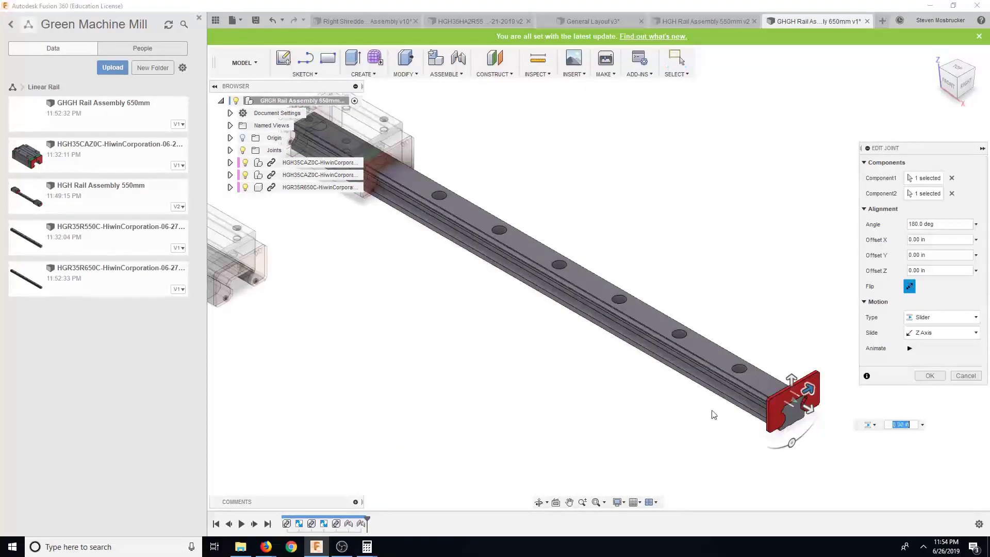
pyautogui.moveTo(784, 396); pyautogui.dragTo(693, 371)
pyautogui.click(937, 379)
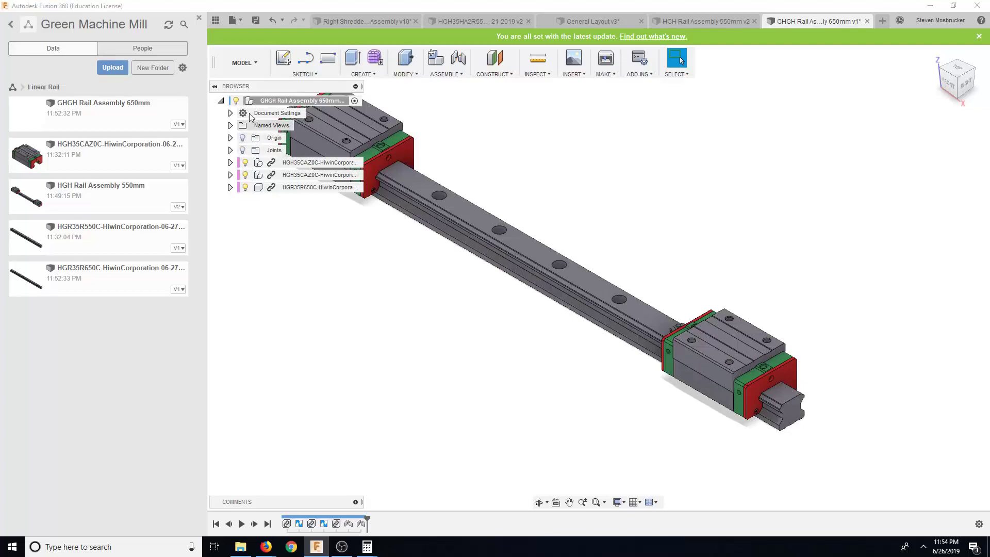
# Save the 650 mm rail assembly as a new version and return to the General Layout design
pyautogui.click(255, 20)
pyautogui.click(494, 282)
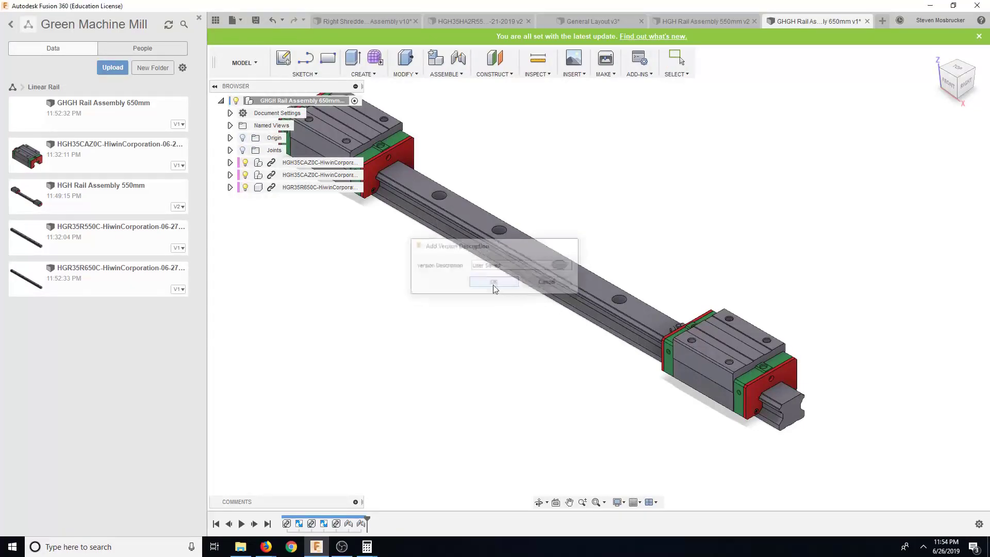
pyautogui.click(707, 21)
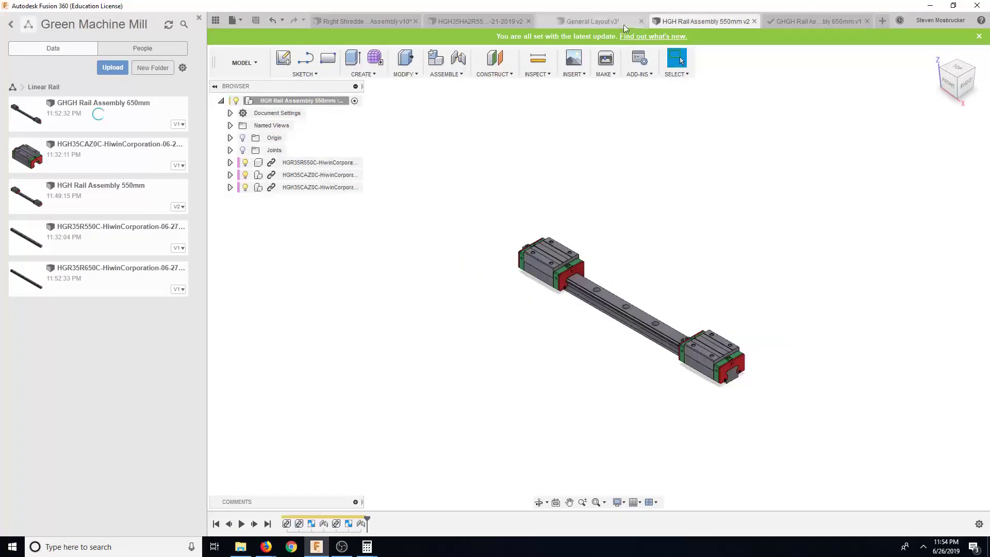
pyautogui.click(563, 24)
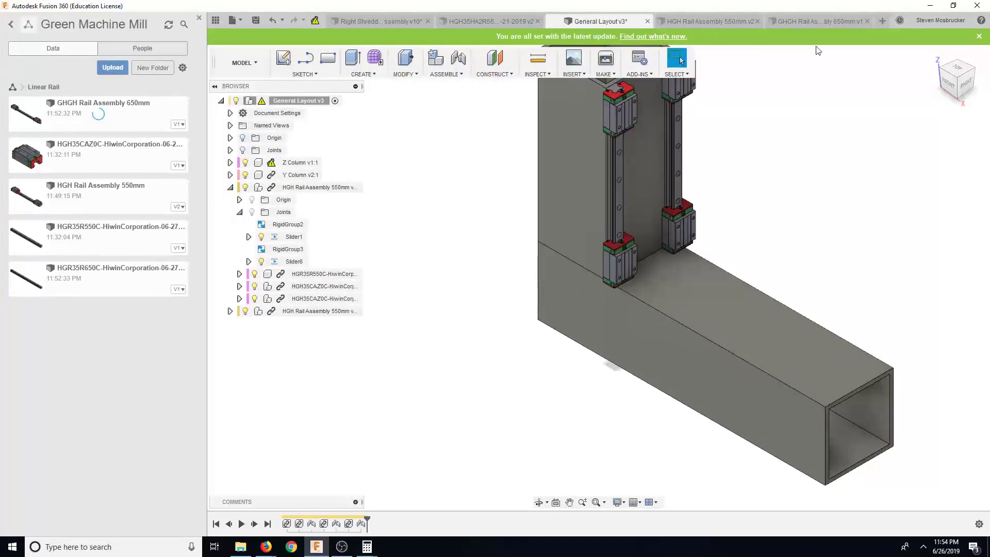
pyautogui.click(830, 20)
pyautogui.click(588, 21)
# Insert GHGH Rail Assembly 650mm into the General Layout, moved 15 in along X, clear of the columns
pyautogui.moveTo(129, 140); pyautogui.dragTo(432, 323)
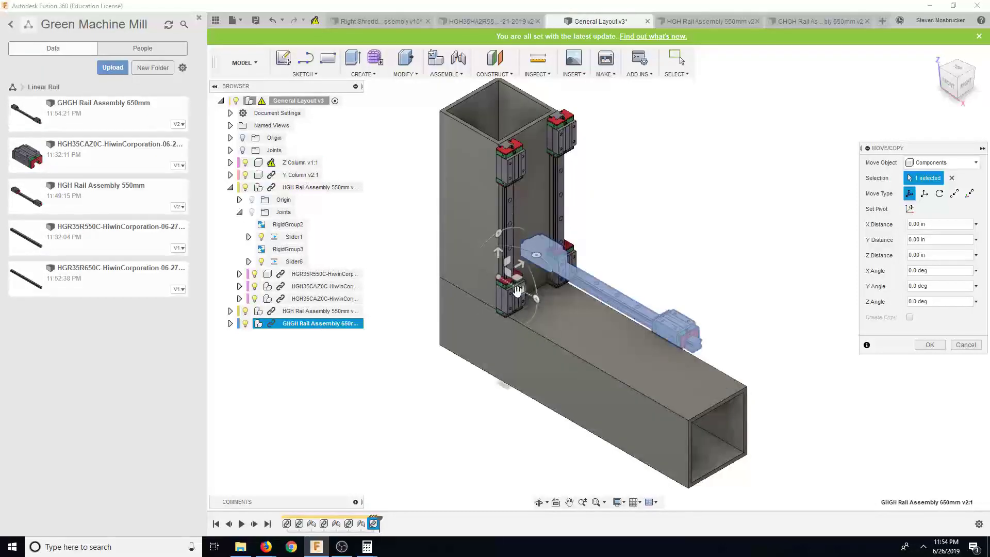
pyautogui.moveTo(519, 289); pyautogui.dragTo(614, 346)
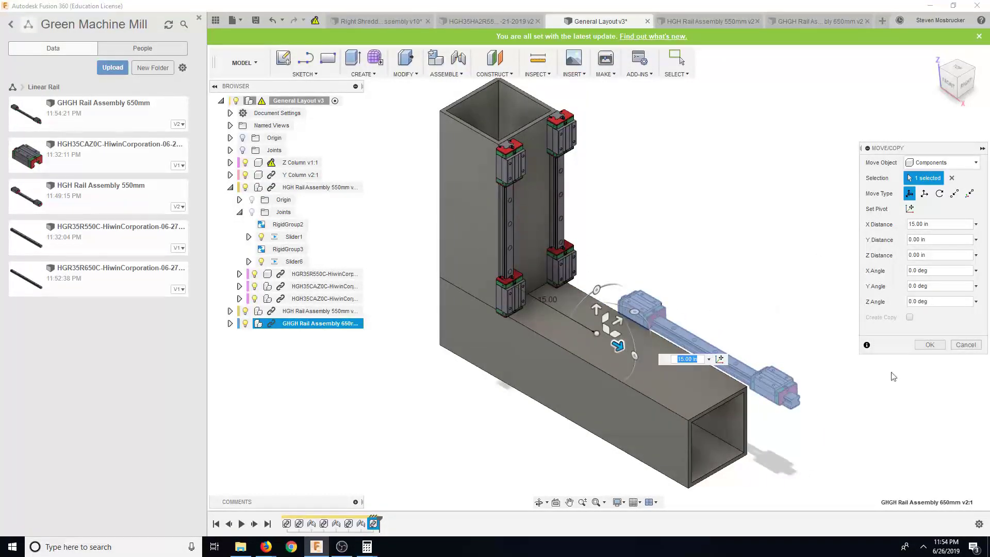
pyautogui.click(930, 345)
# Join the underside of the 650 mm rail rigidly to the end corner of the Y column's upper face, flipped with a -90 degree angle
pyautogui.click(957, 98)
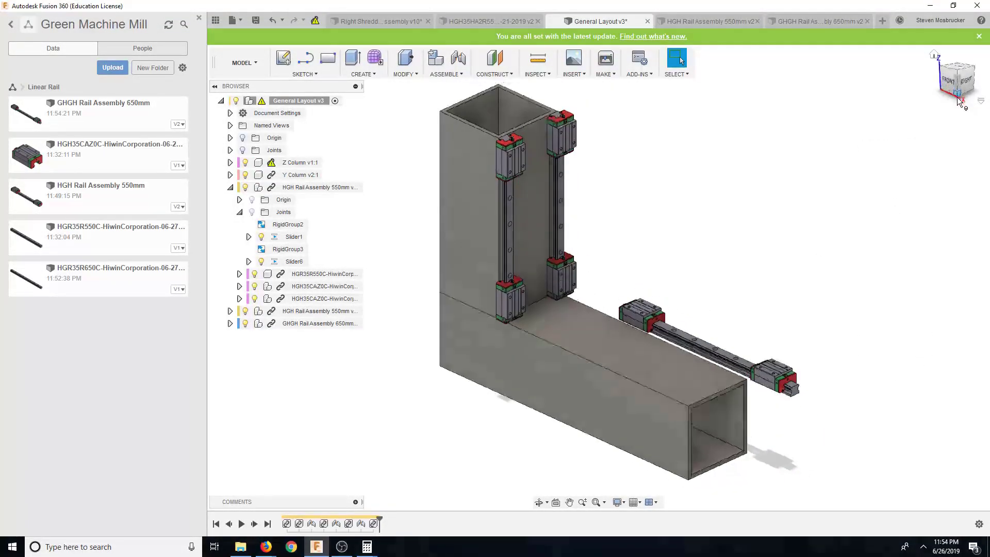
pyautogui.click(458, 58)
pyautogui.scroll(10, 722, 138)
pyautogui.scroll(5, 722, 139)
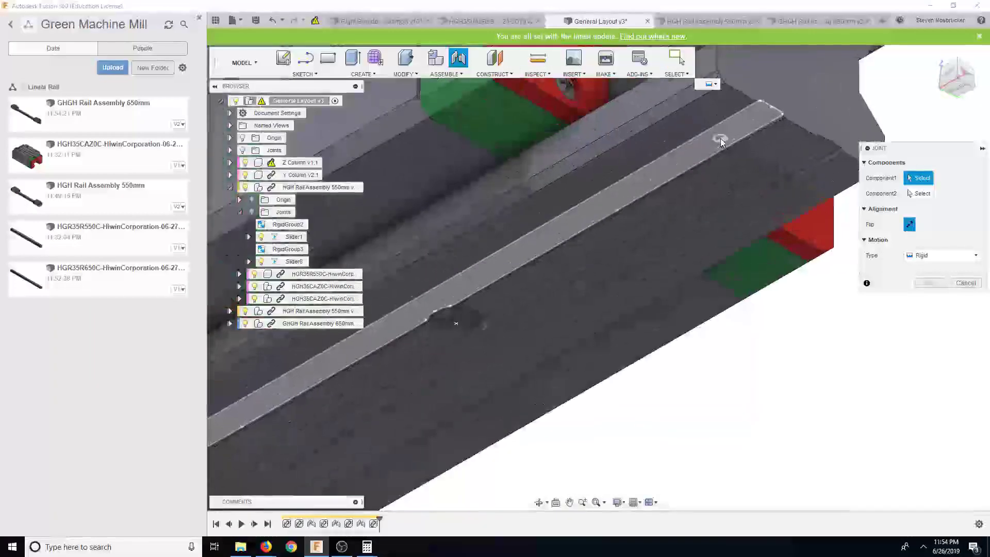
pyautogui.click(736, 116)
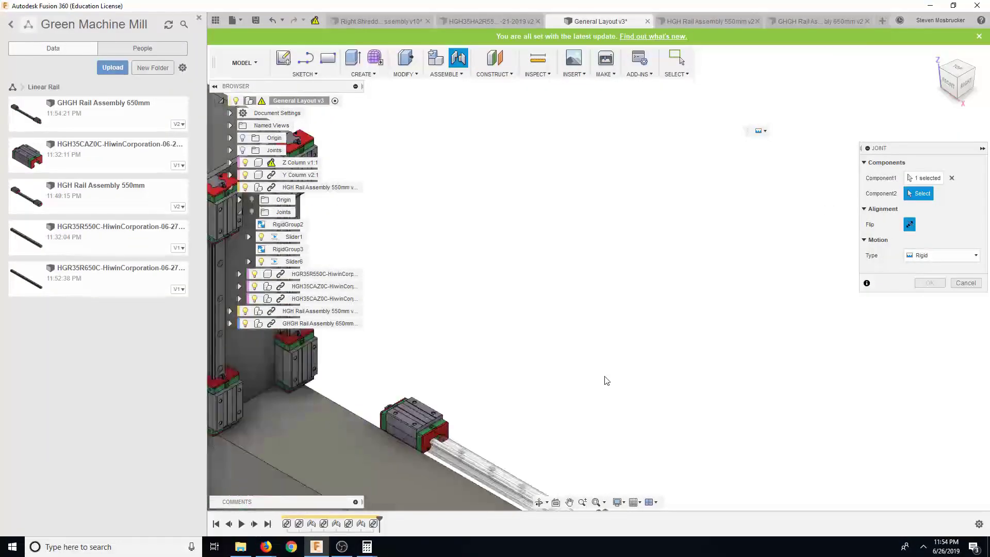
pyautogui.moveTo(606, 380); pyautogui.dragTo(621, 201, button='middle')
pyautogui.scroll(5, 569, 348)
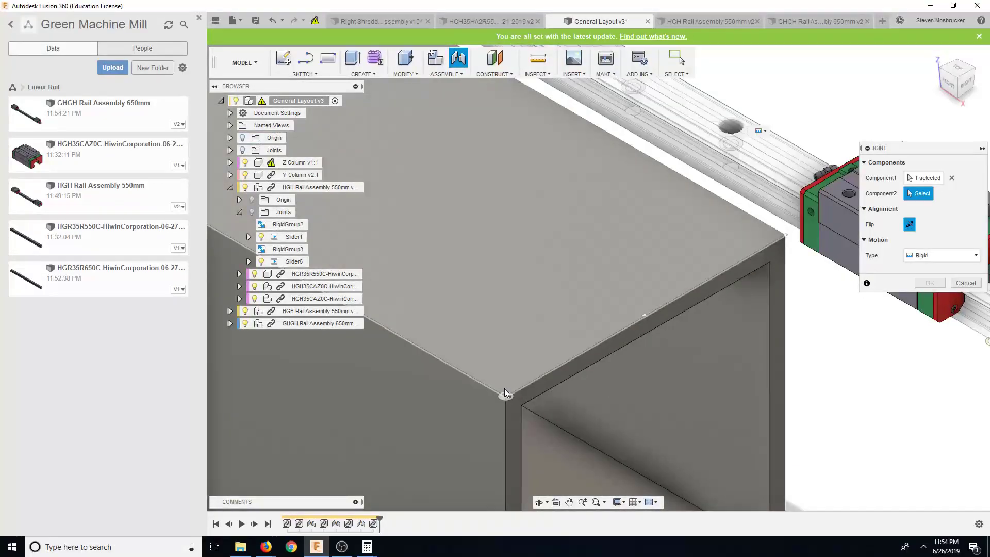
pyautogui.click(505, 388)
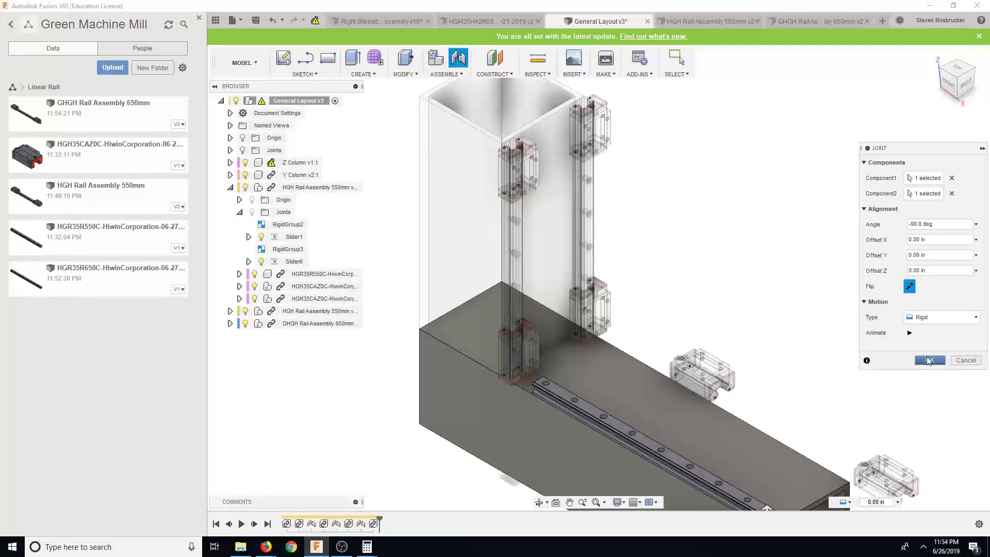
pyautogui.click(928, 360)
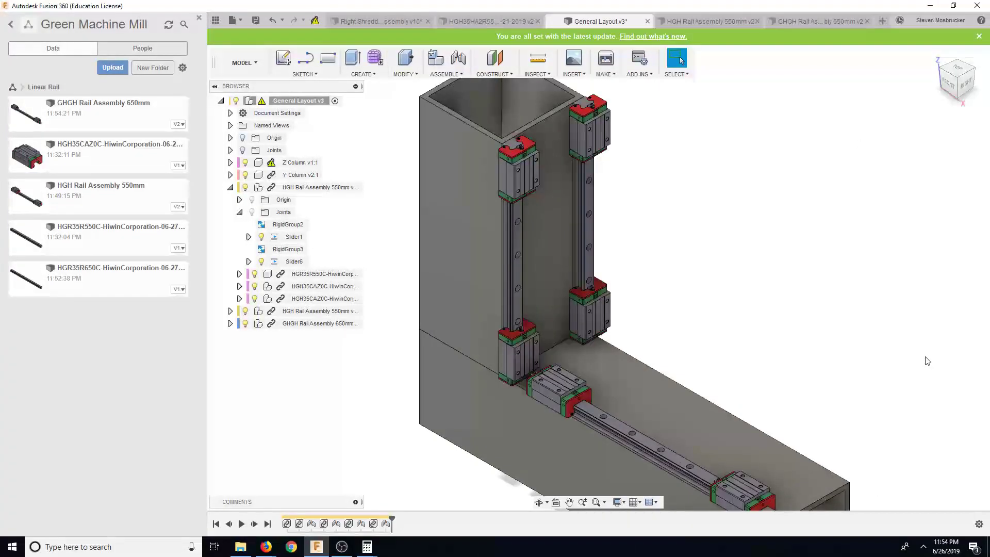
pyautogui.click(959, 74)
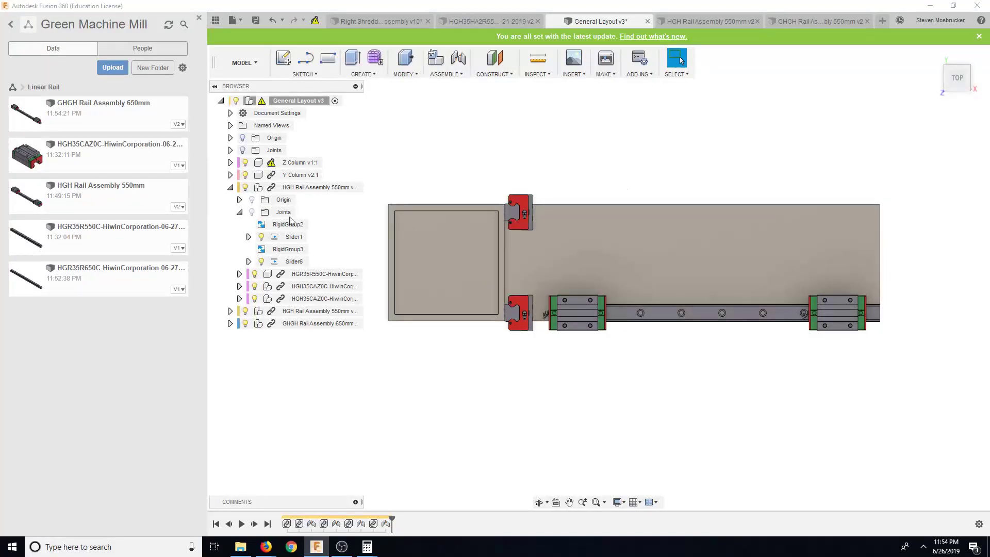
pyautogui.click(968, 92)
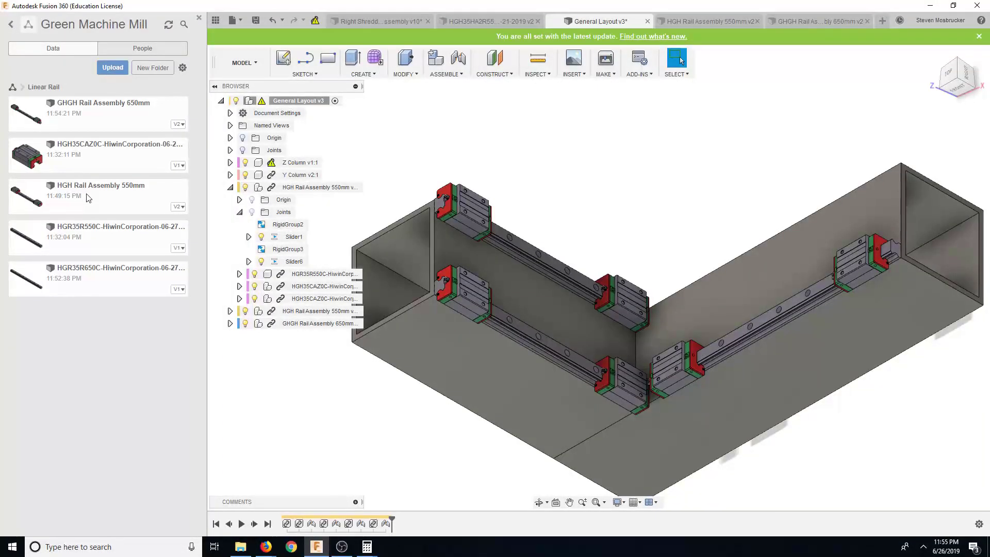
# Insert a second GHGH Rail Assembly 650mm into the General Layout at its default position
pyautogui.moveTo(107, 115); pyautogui.dragTo(651, 176)
pyautogui.moveTo(946, 80); pyautogui.dragTo(976, 69)
pyautogui.click(976, 74)
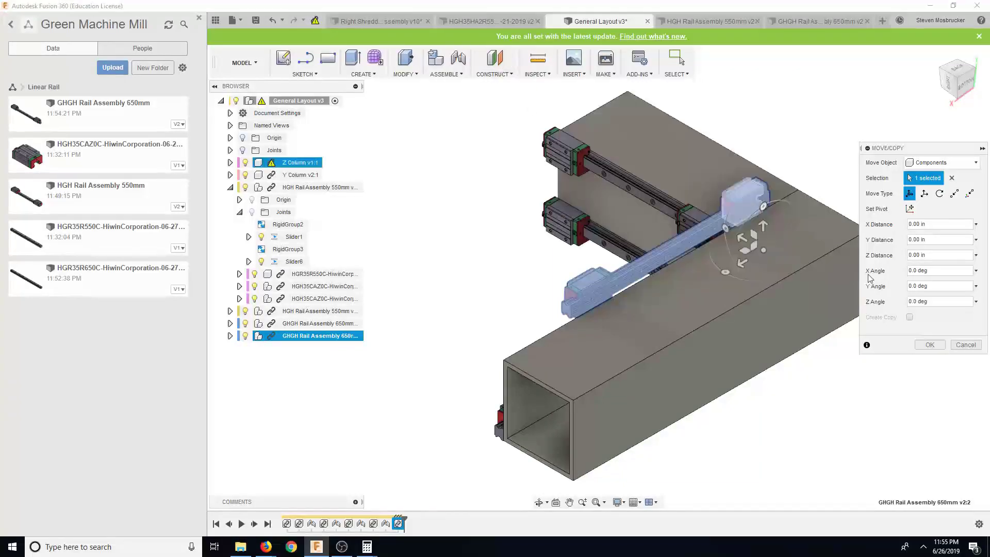
pyautogui.click(929, 344)
# Join the underside end corner of the second 650 mm rail rigidly to the Y column's free end corner, parallel to the first rail
pyautogui.click(457, 61)
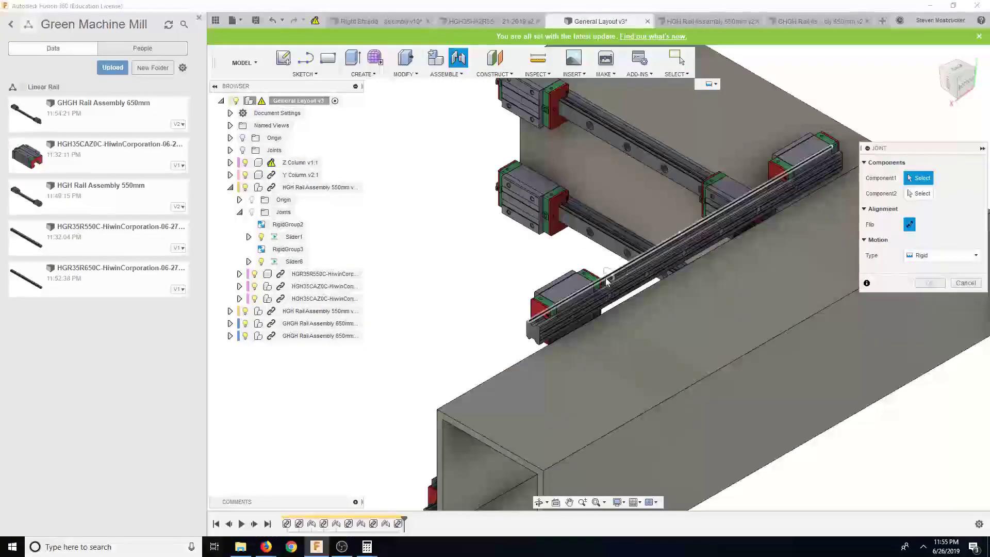
pyautogui.scroll(10, 520, 349)
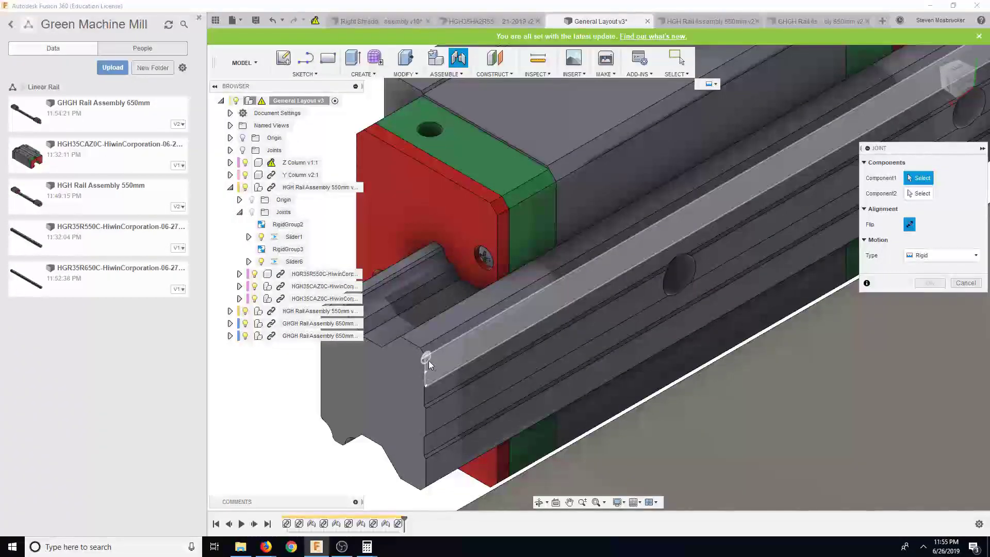
pyautogui.click(429, 362)
pyautogui.scroll(-10, 431, 361)
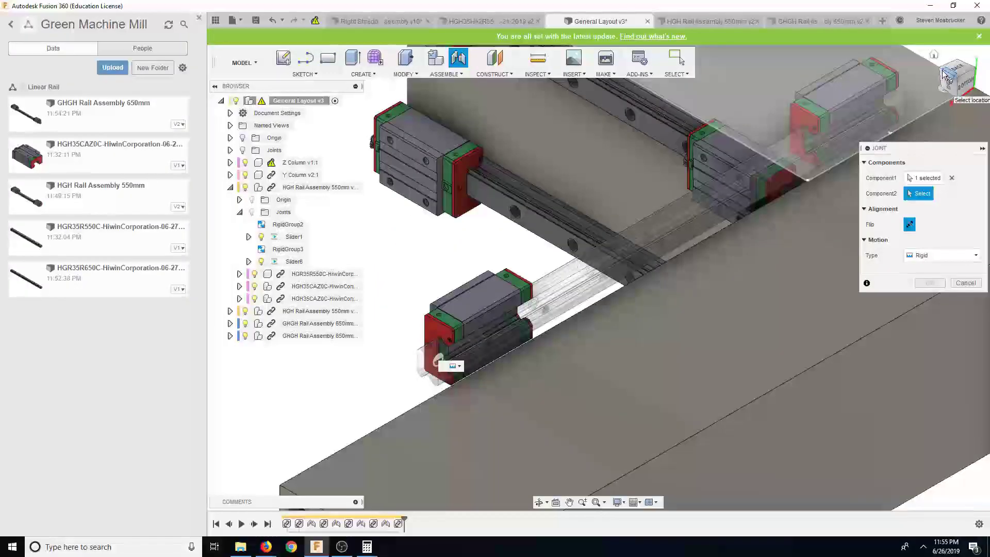
pyautogui.scroll(8, 541, 137)
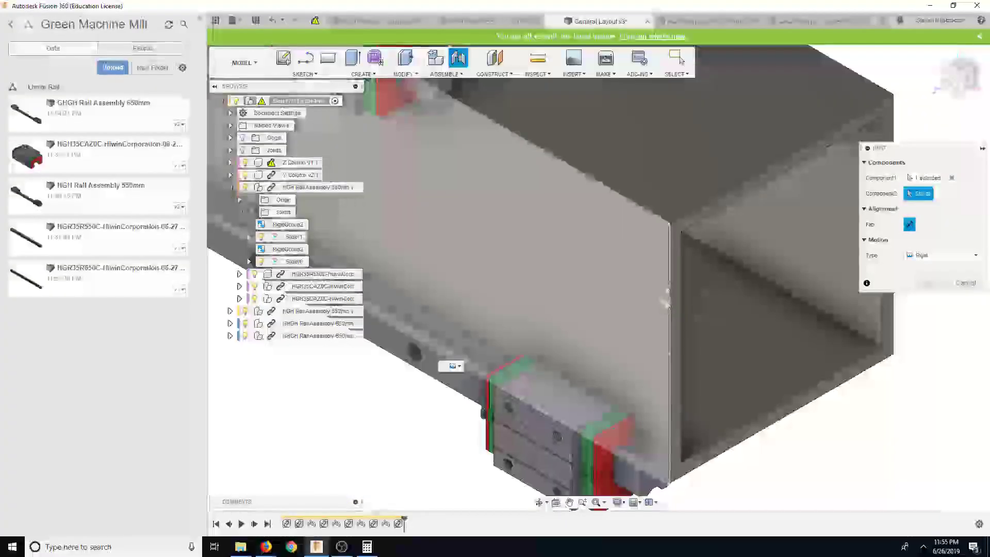
pyautogui.scroll(3, 663, 229)
pyautogui.click(663, 229)
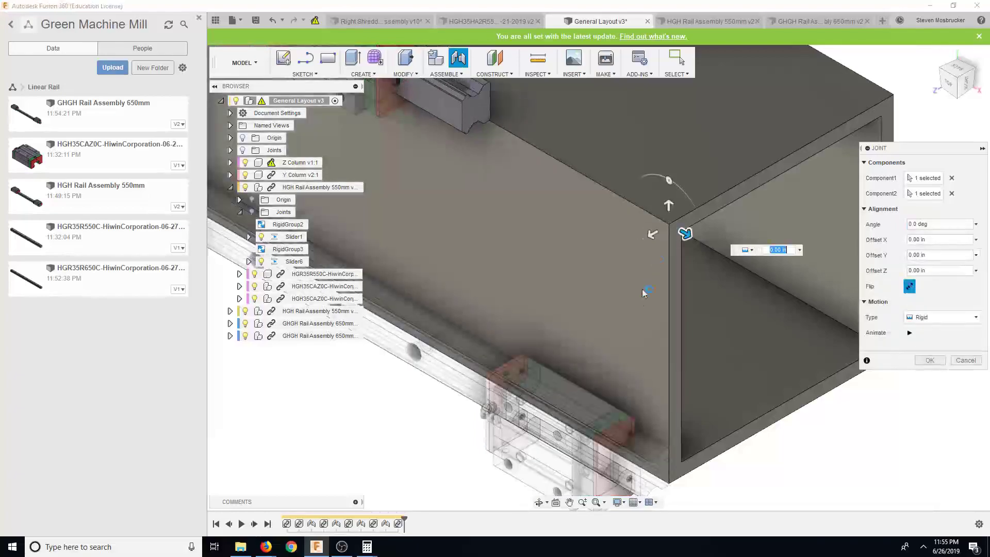
pyautogui.click(929, 359)
pyautogui.scroll(-8, 796, 366)
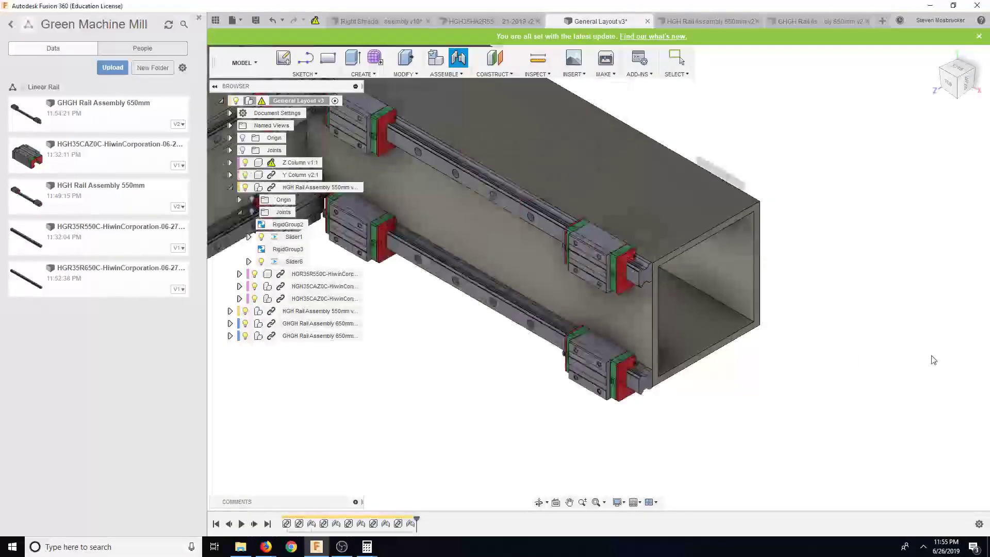
# Save the General Layout with both 650 mm rails as a new version
pyautogui.click(950, 84)
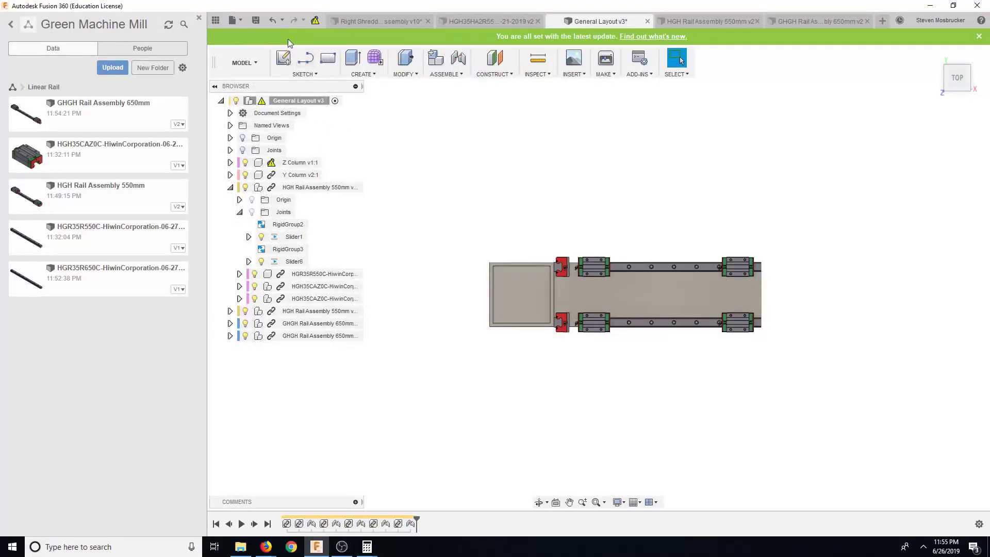
pyautogui.click(256, 22)
pyautogui.click(504, 285)
# Examine the clearance between the Y and Z column carriages at the inner corner and the carriage positions at the rail ends
pyautogui.click(968, 92)
pyautogui.scroll(6, 835, 297)
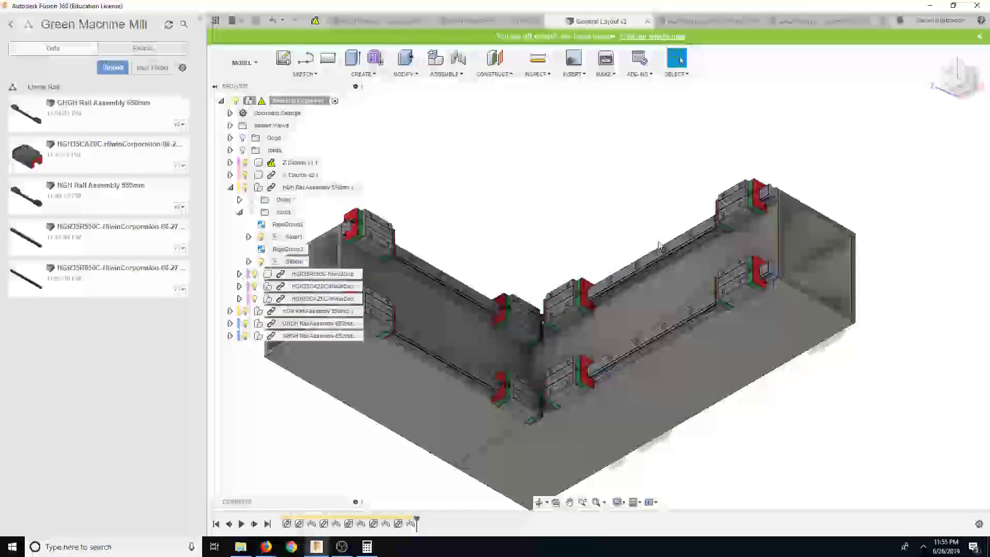
pyautogui.click(950, 80)
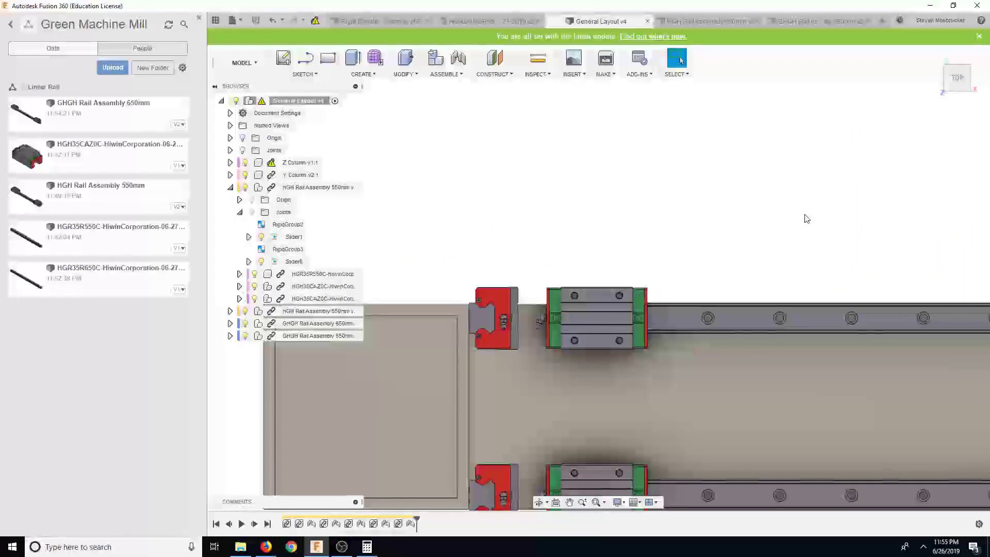
pyautogui.click(971, 92)
pyautogui.scroll(6, 654, 416)
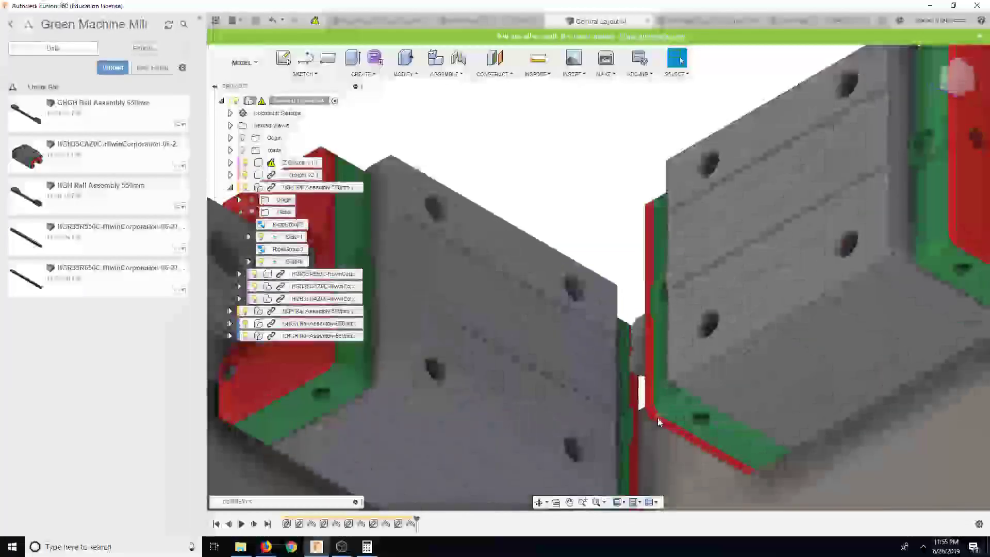
pyautogui.scroll(3, 654, 416)
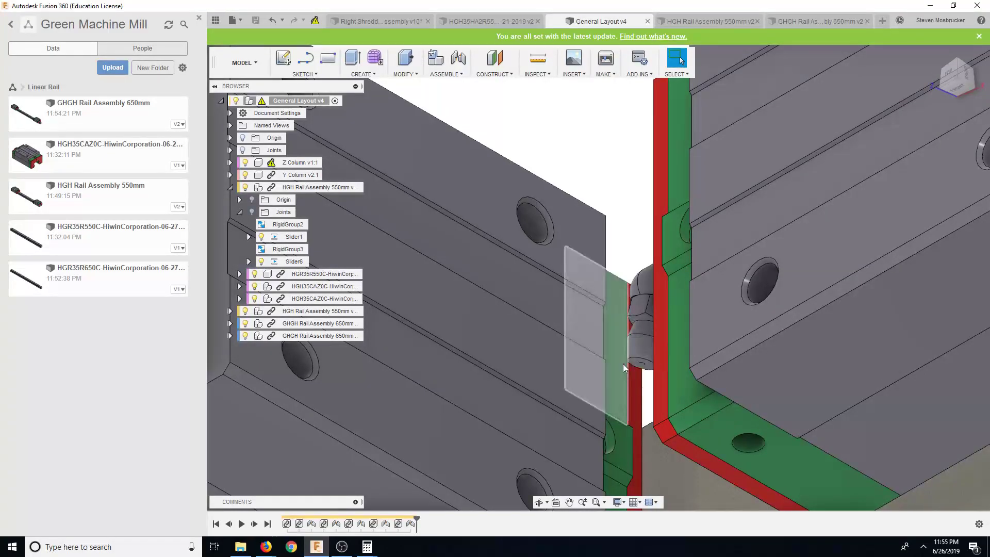
pyautogui.scroll(-2, 623, 364)
pyautogui.scroll(-5, 619, 369)
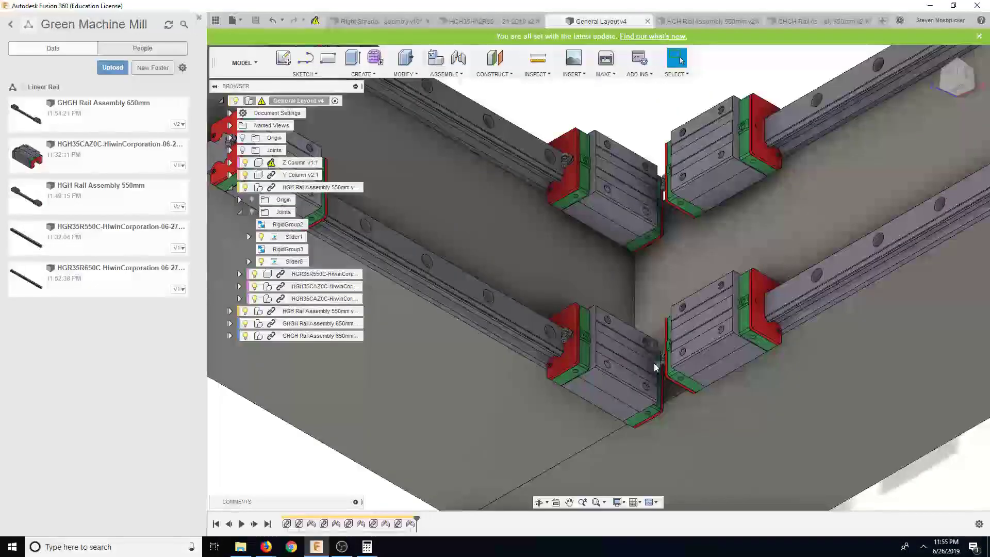
pyautogui.moveTo(620, 370); pyautogui.dragTo(634, 351, button='middle')
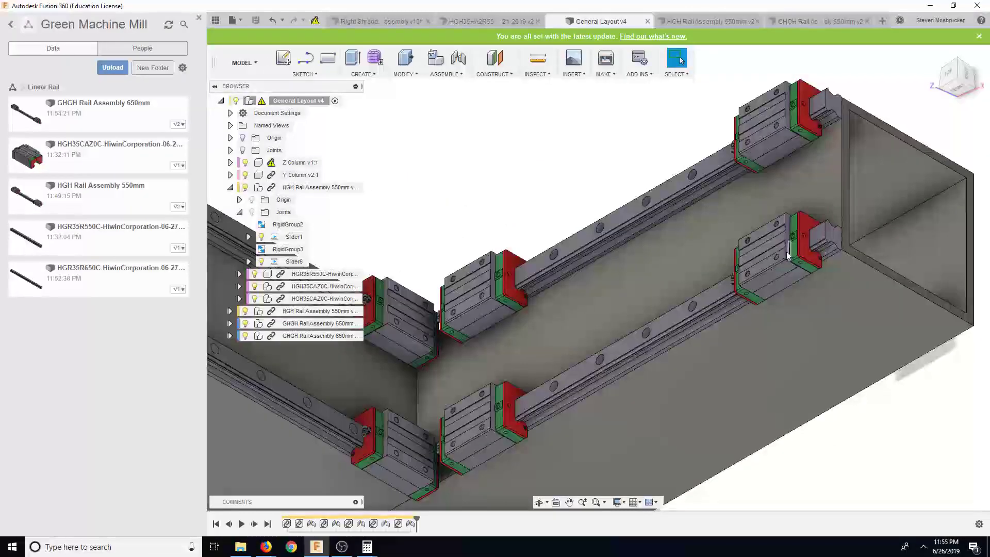
pyautogui.scroll(-6, 558, 228)
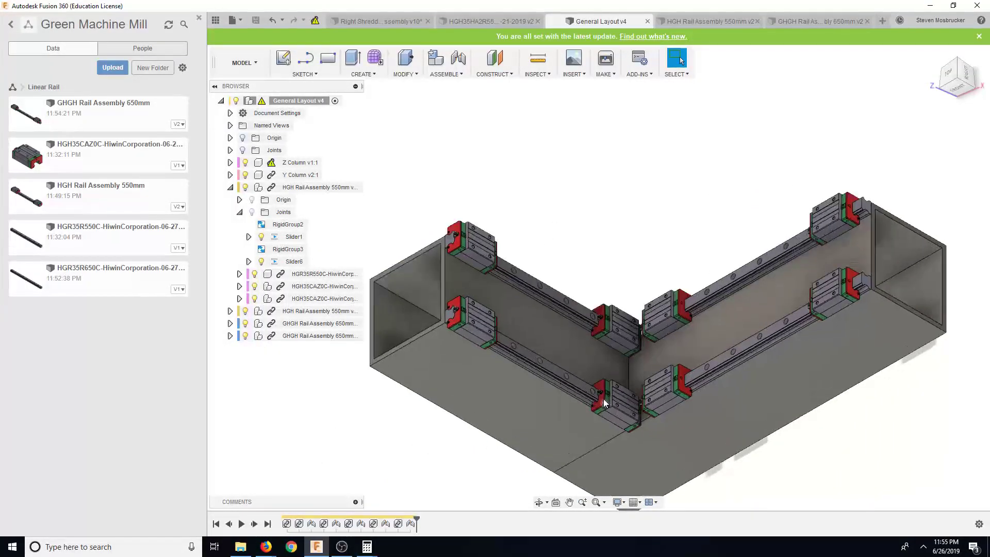
pyautogui.scroll(8, 603, 398)
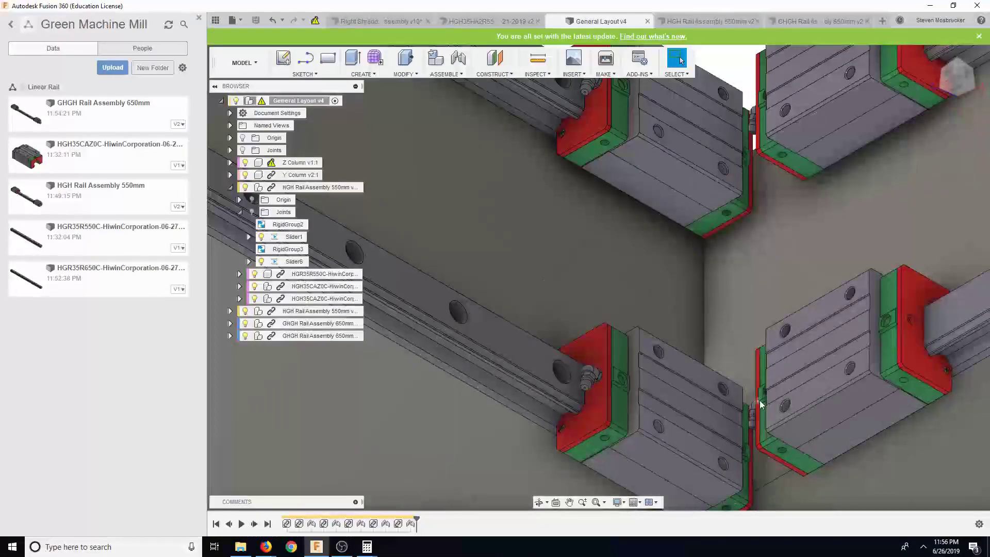
pyautogui.scroll(3, 681, 262)
pyautogui.scroll(-3, 681, 262)
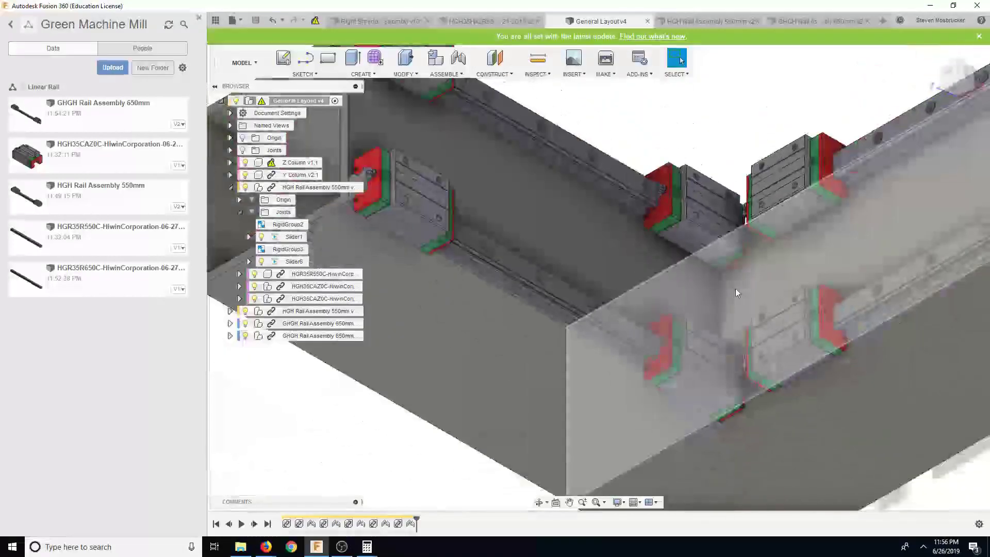
pyautogui.scroll(2, 835, 360)
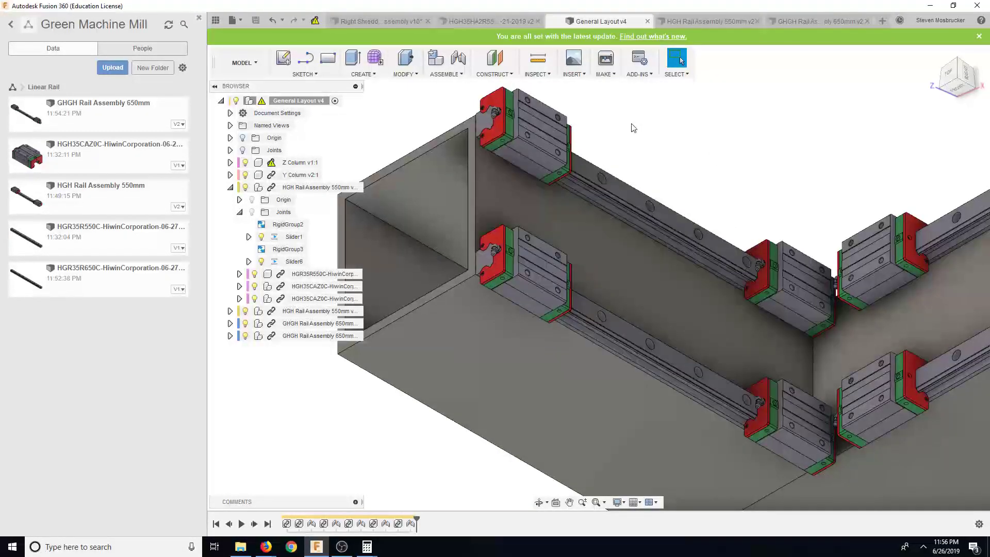
pyautogui.scroll(-2, 635, 129)
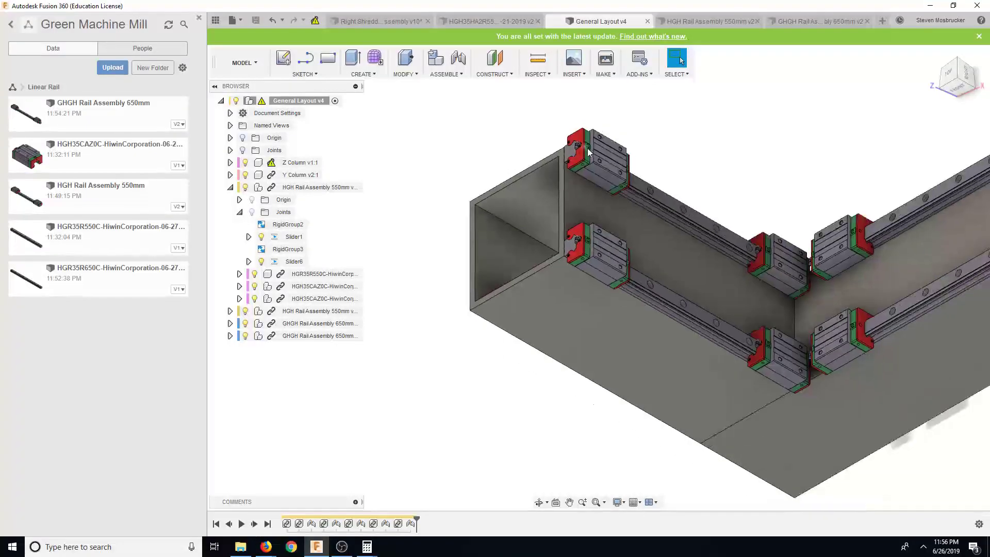
pyautogui.scroll(5, 588, 151)
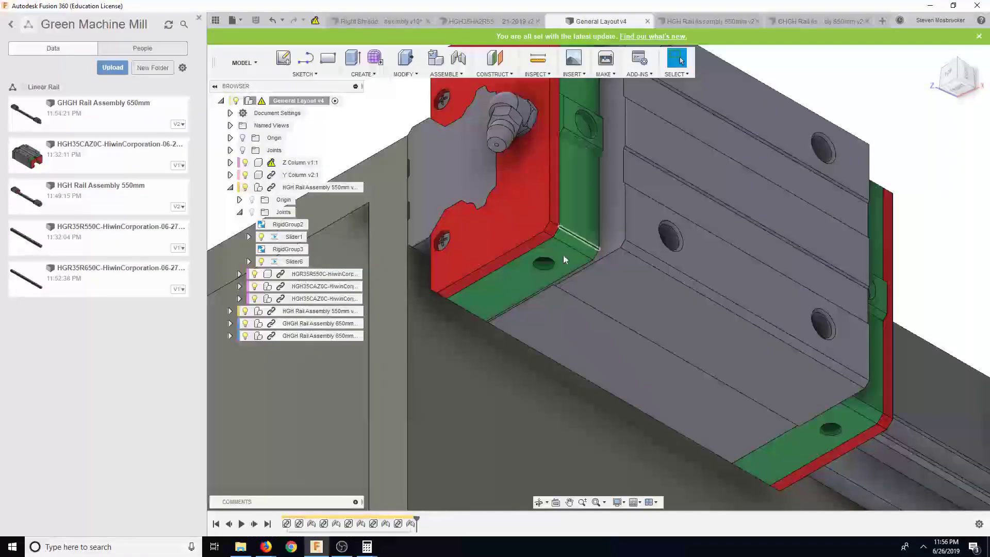
pyautogui.scroll(-5, 557, 271)
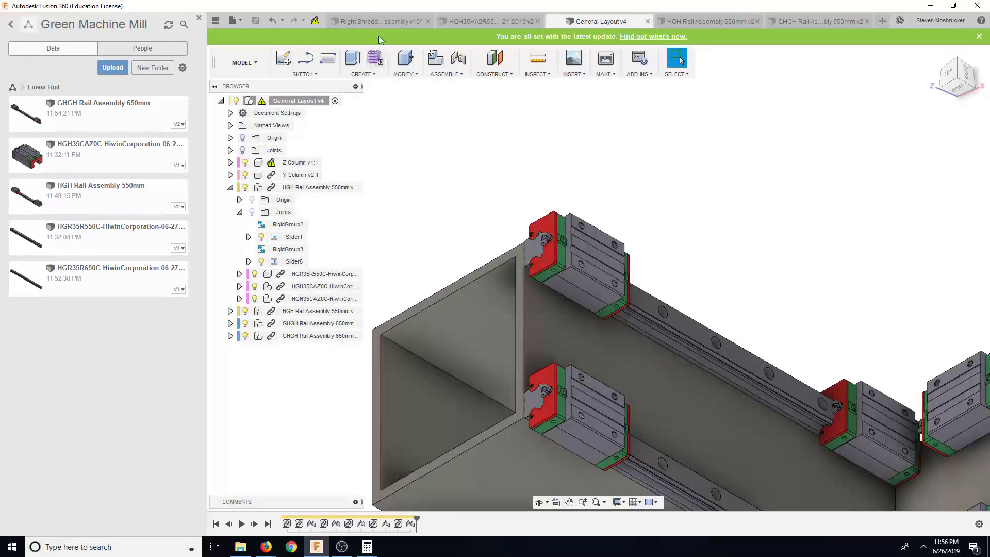
pyautogui.scroll(-2, 576, 260)
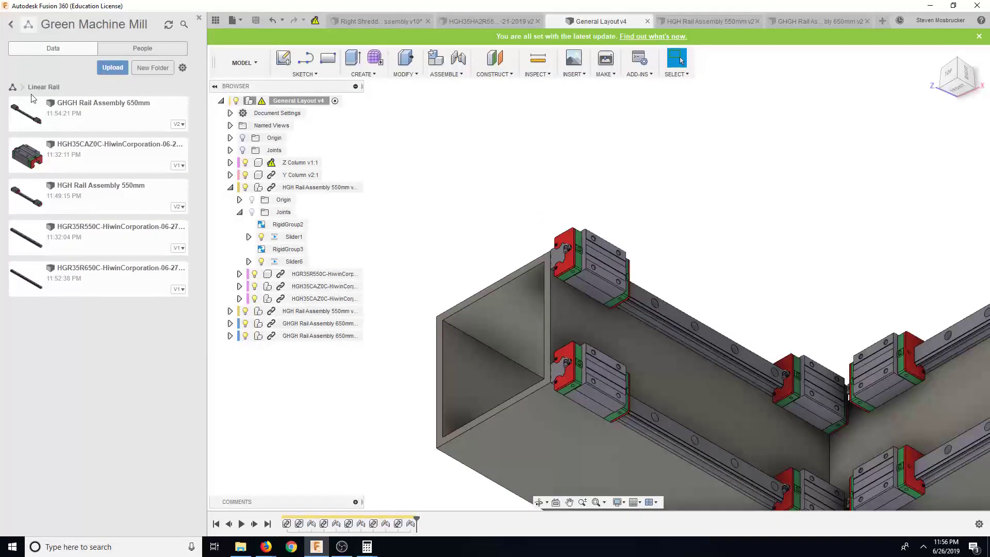
# Update all linked components in the General Layout to their latest versions and check the rails against the updated Z column
pyautogui.click(13, 87)
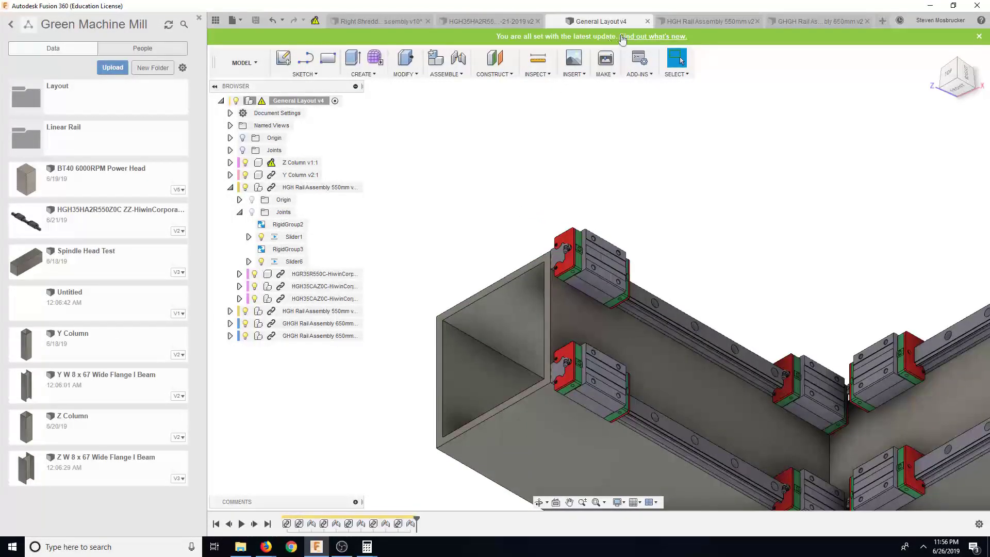
pyautogui.rightClick(298, 101)
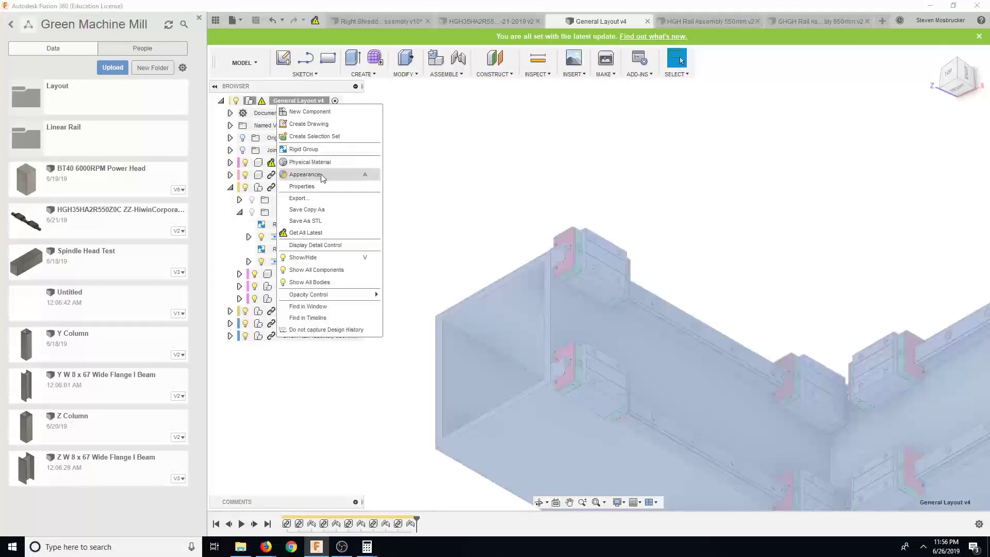
pyautogui.click(524, 175)
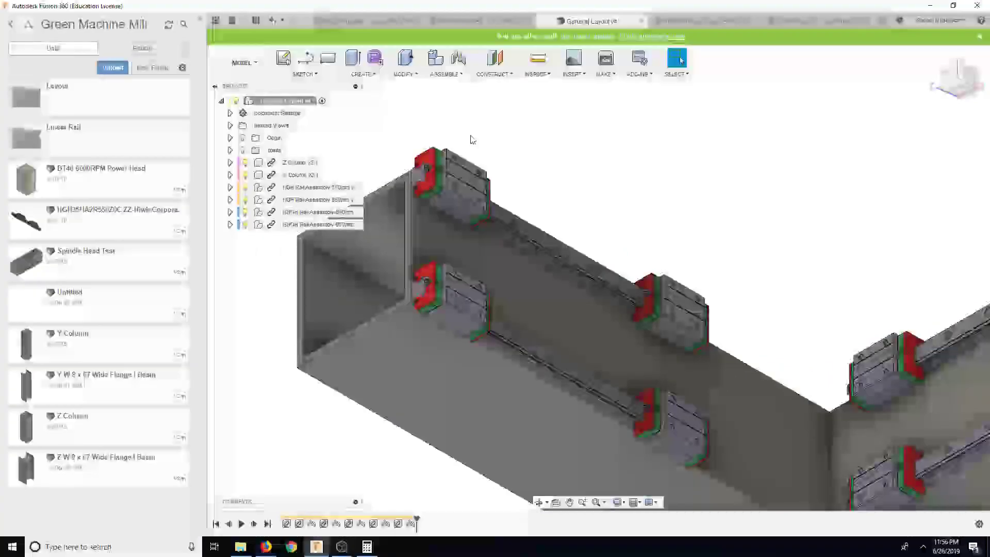
pyautogui.scroll(-3, 497, 243)
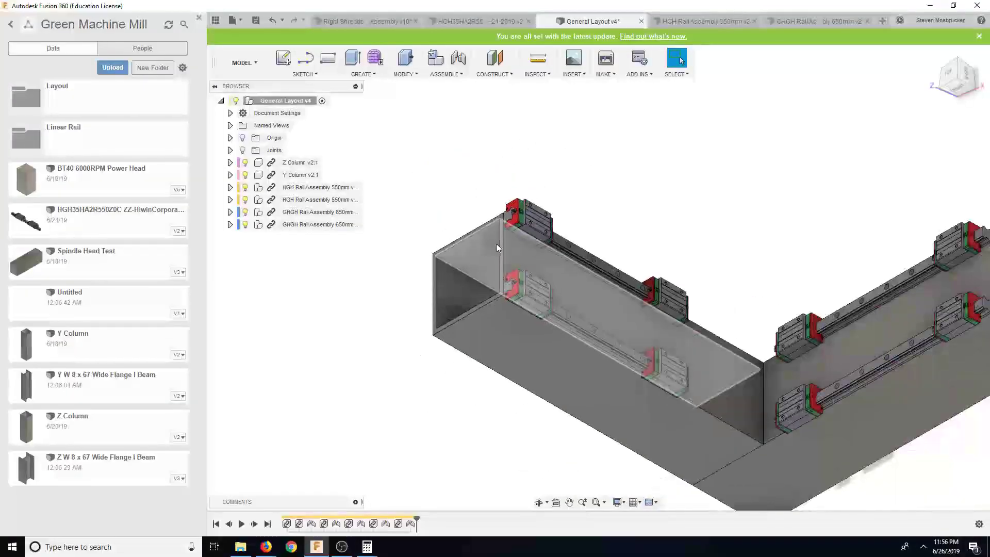
pyautogui.click(967, 76)
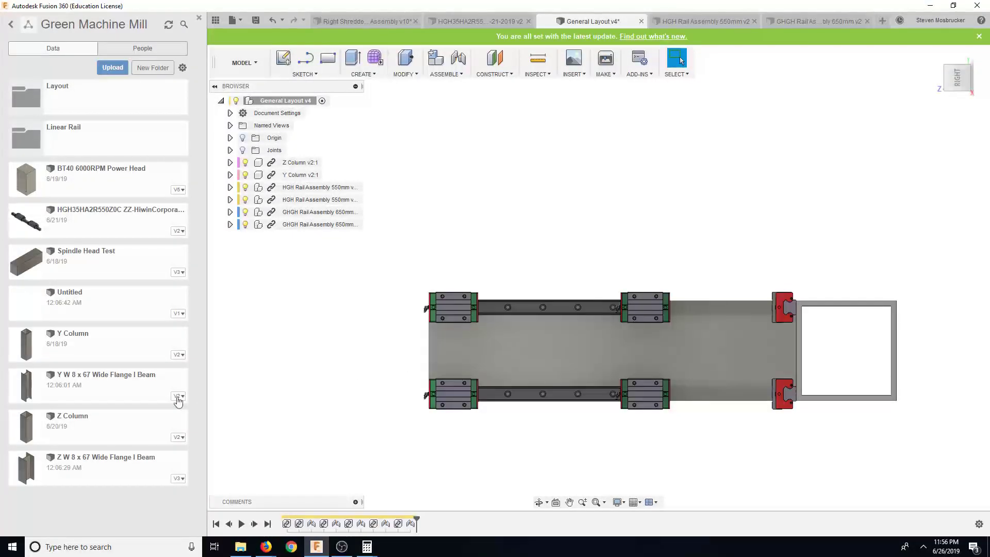
pyautogui.click(947, 91)
# Switch to the HGH Rail Assembly 550mm design and measure the length of the rail's long edge
pyautogui.click(712, 23)
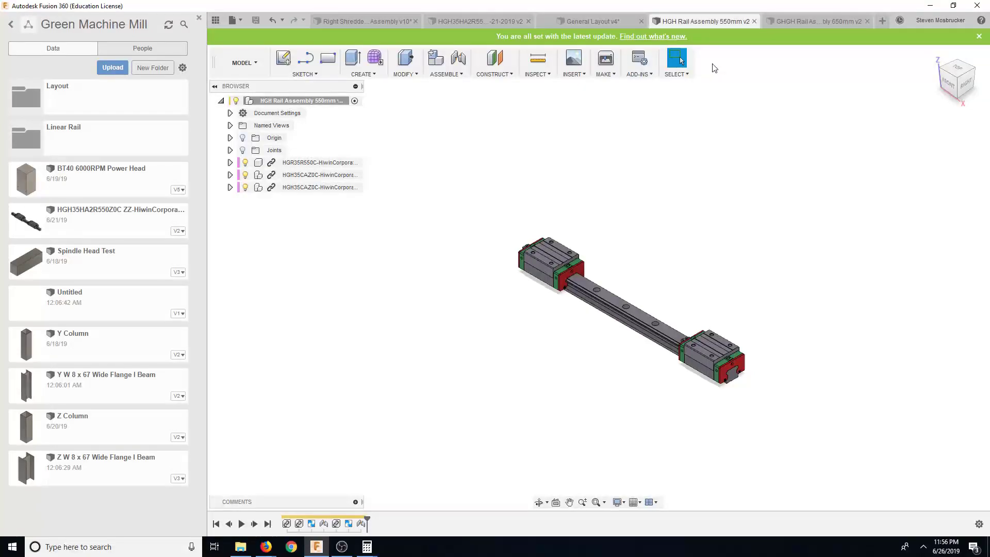
pyautogui.click(542, 63)
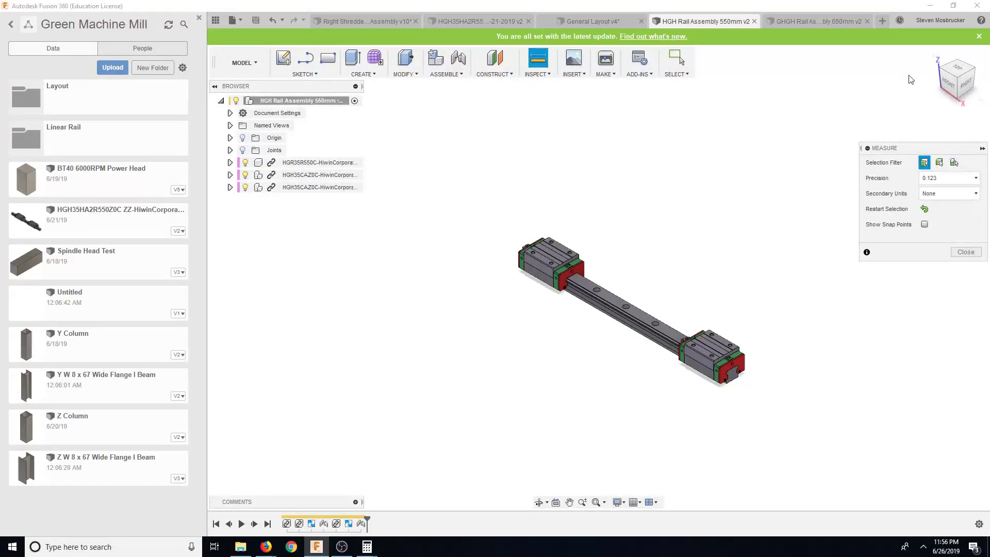
pyautogui.moveTo(954, 77); pyautogui.dragTo(779, 171)
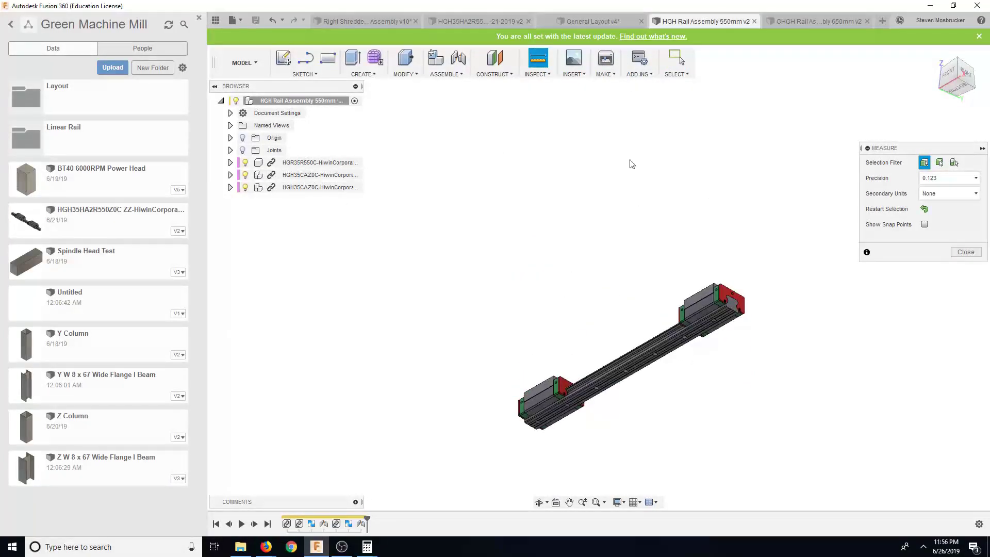
pyautogui.click(966, 252)
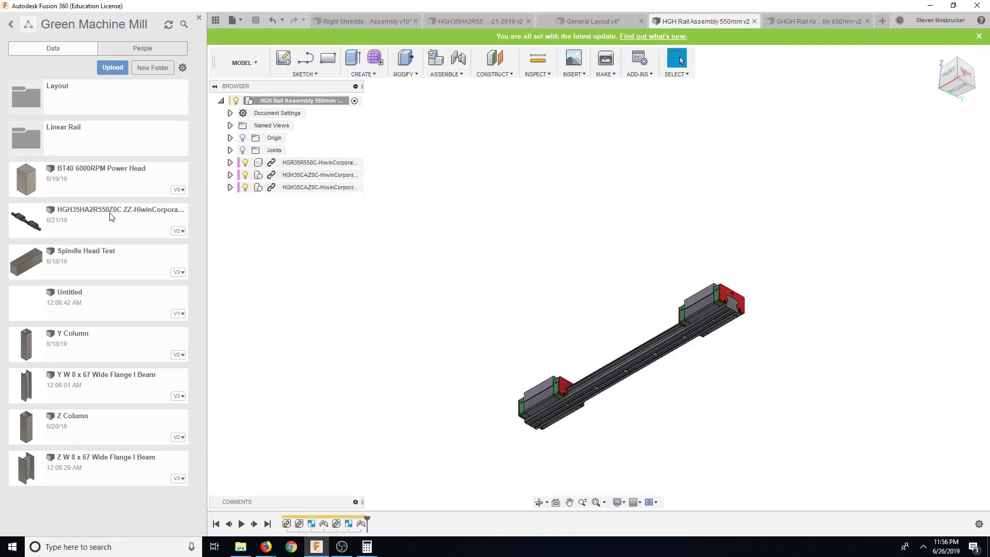
pyautogui.click(116, 145)
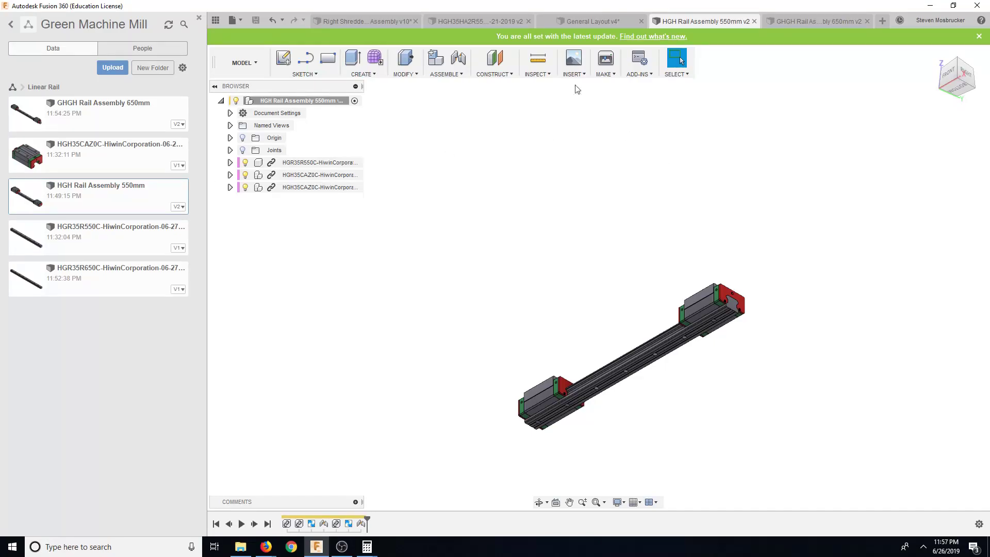
pyautogui.click(538, 58)
pyautogui.scroll(10, 700, 356)
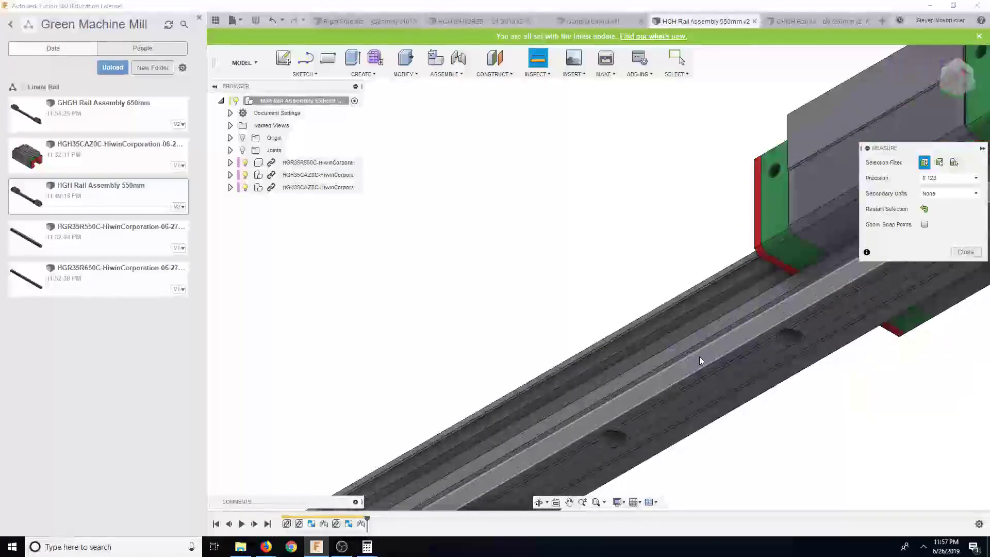
pyautogui.click(688, 354)
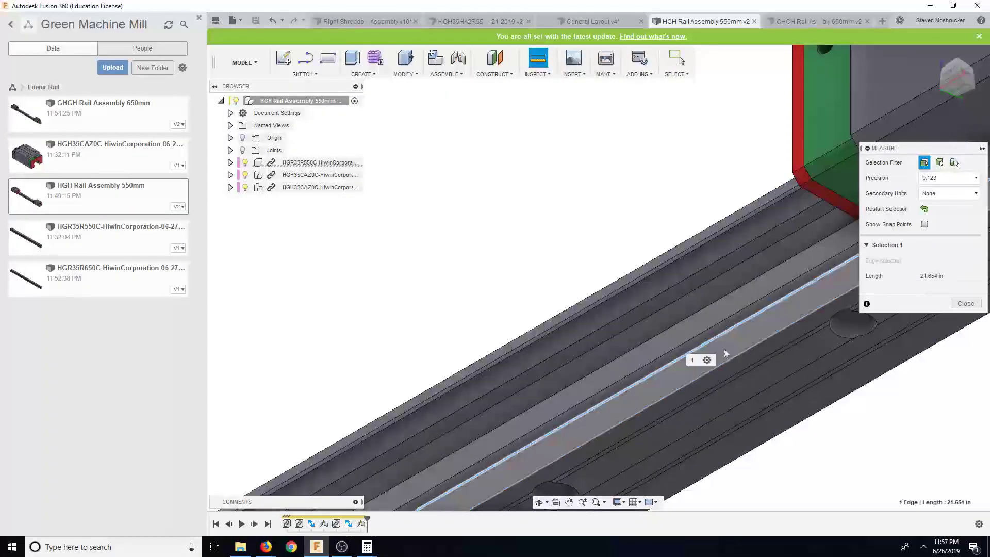
pyautogui.click(967, 303)
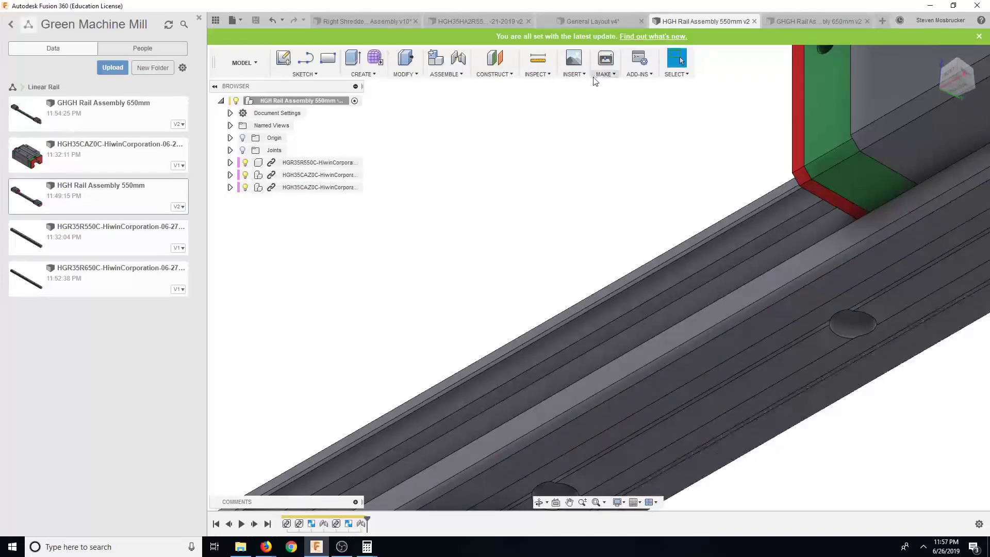
# Switch back to the General Layout and measure the length of the Y column's upper long edge beside the rail
pyautogui.click(567, 22)
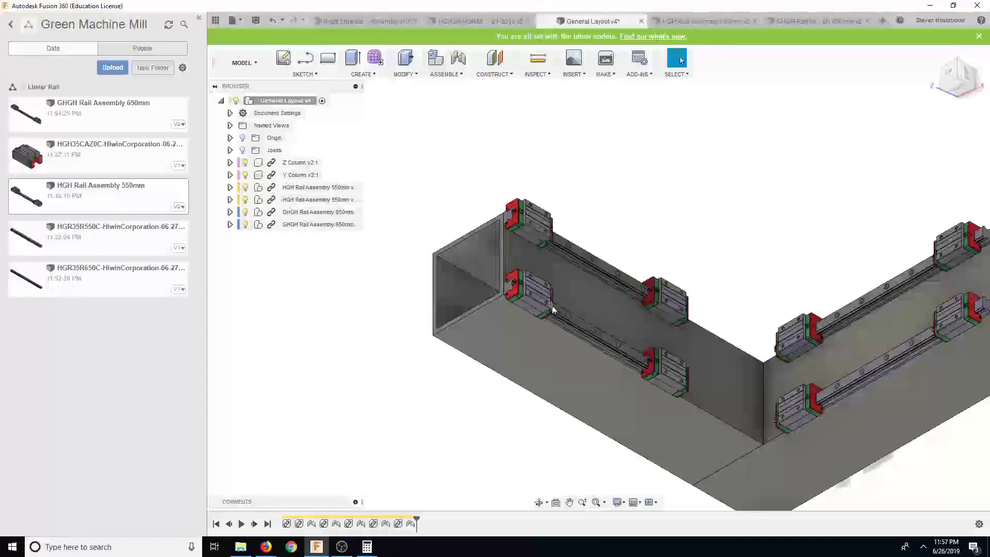
pyautogui.click(970, 82)
pyautogui.click(969, 81)
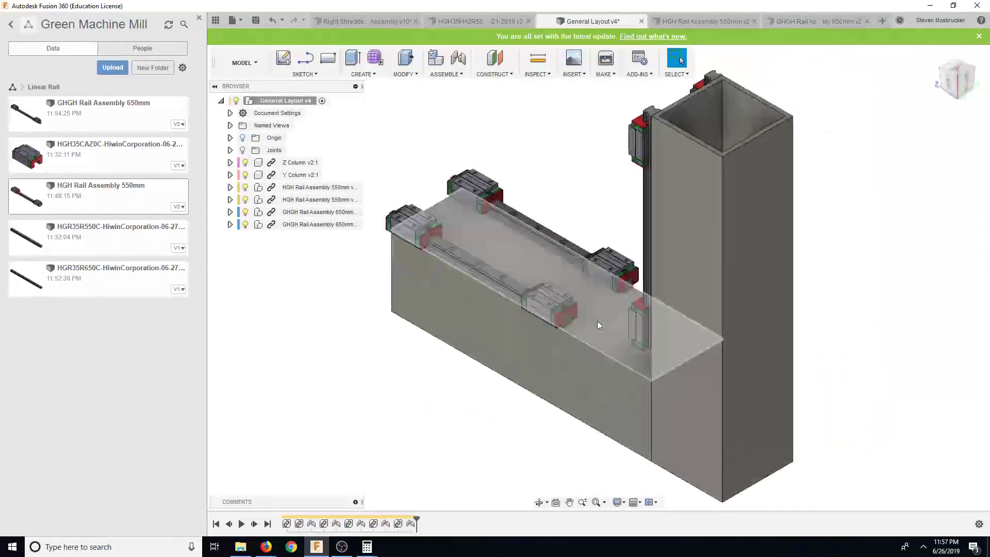
pyautogui.scroll(5, 580, 322)
pyautogui.press('i')
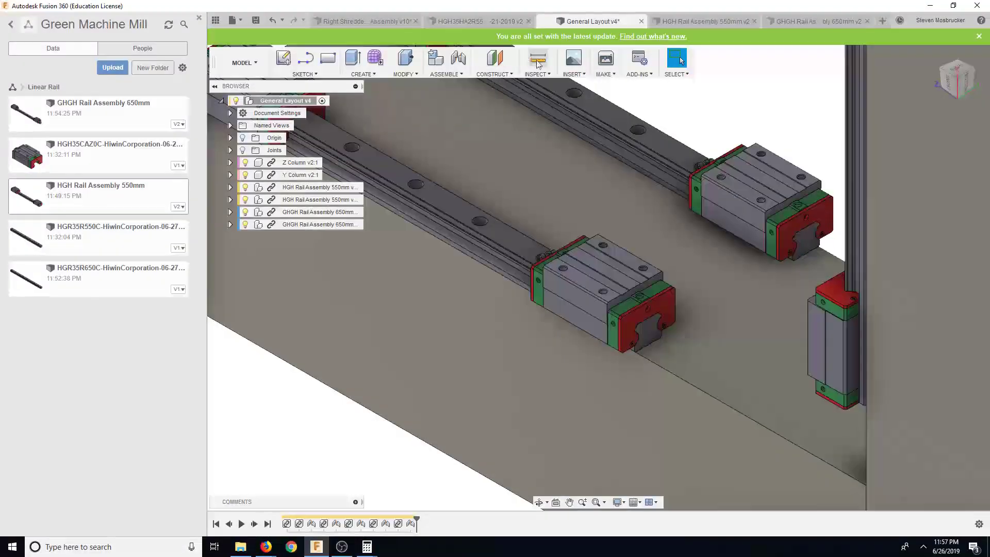
pyautogui.scroll(5, 470, 227)
pyautogui.click(491, 250)
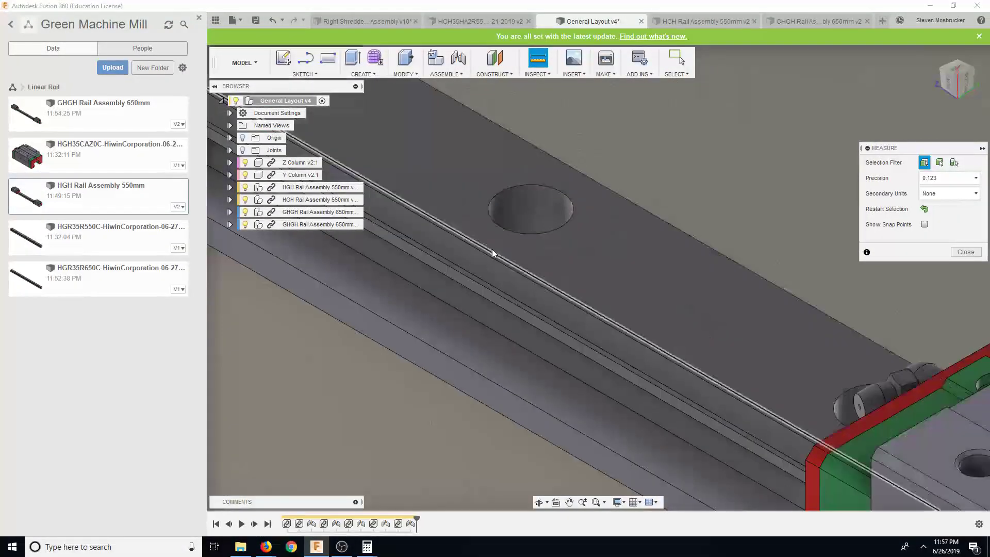
pyautogui.scroll(-6, 491, 253)
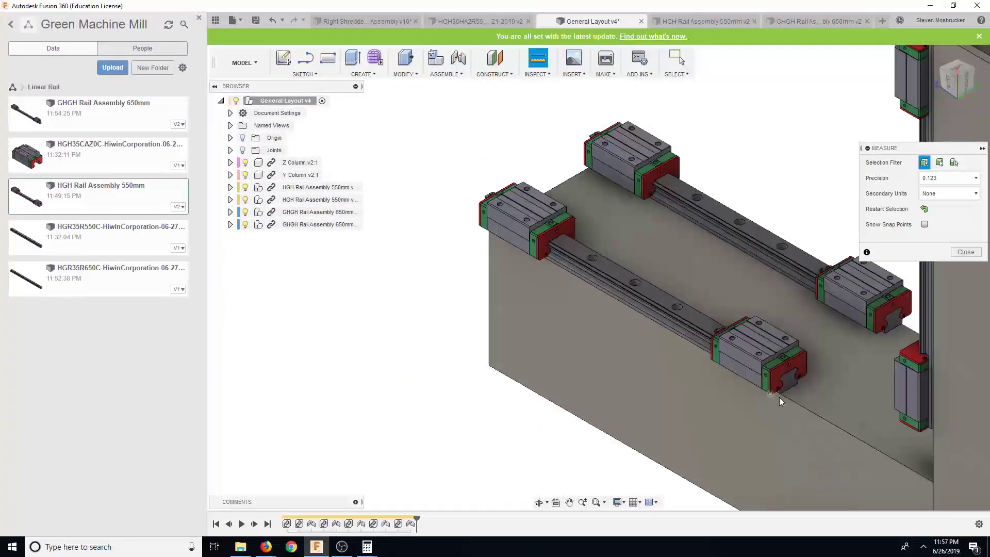
pyautogui.click(788, 400)
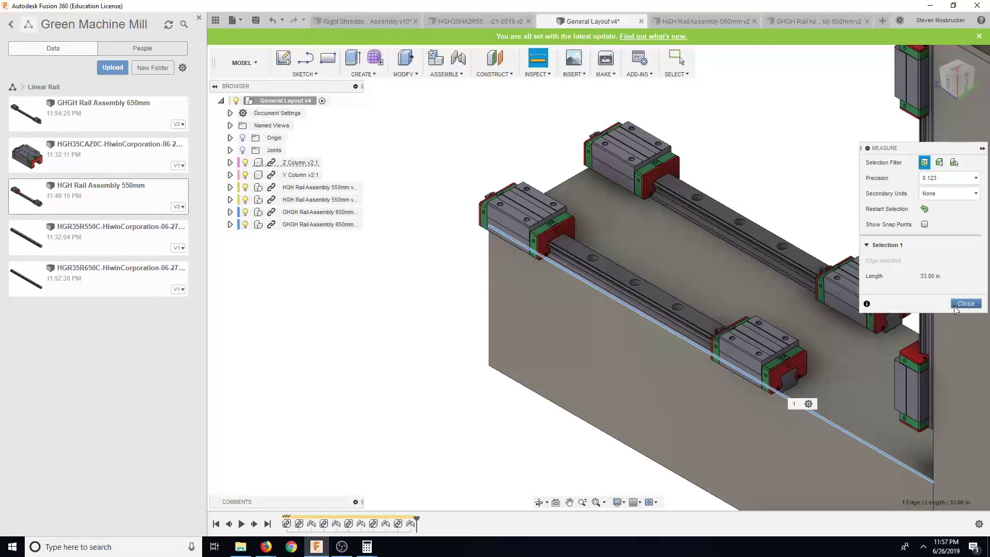
pyautogui.click(956, 306)
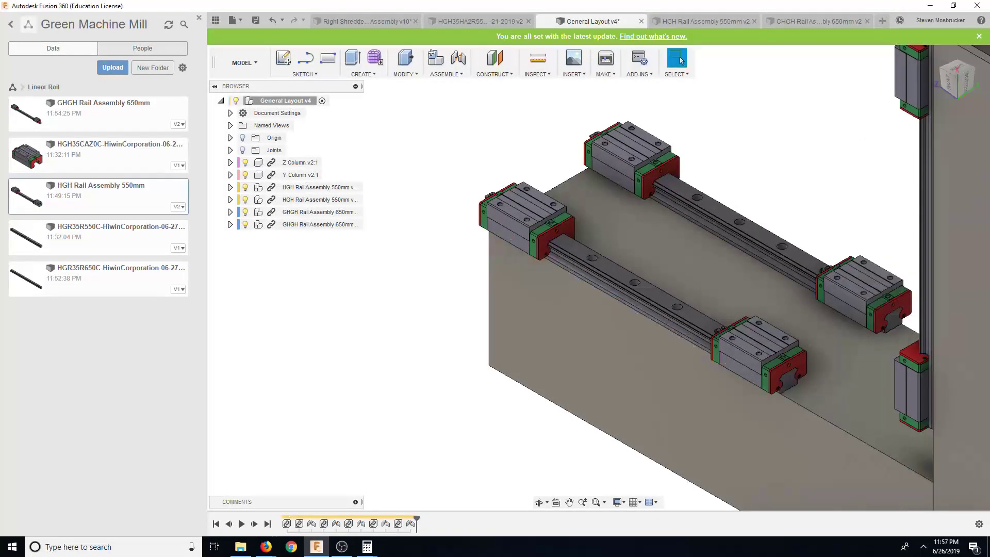
pyautogui.hotkey('alt', 'Tab')
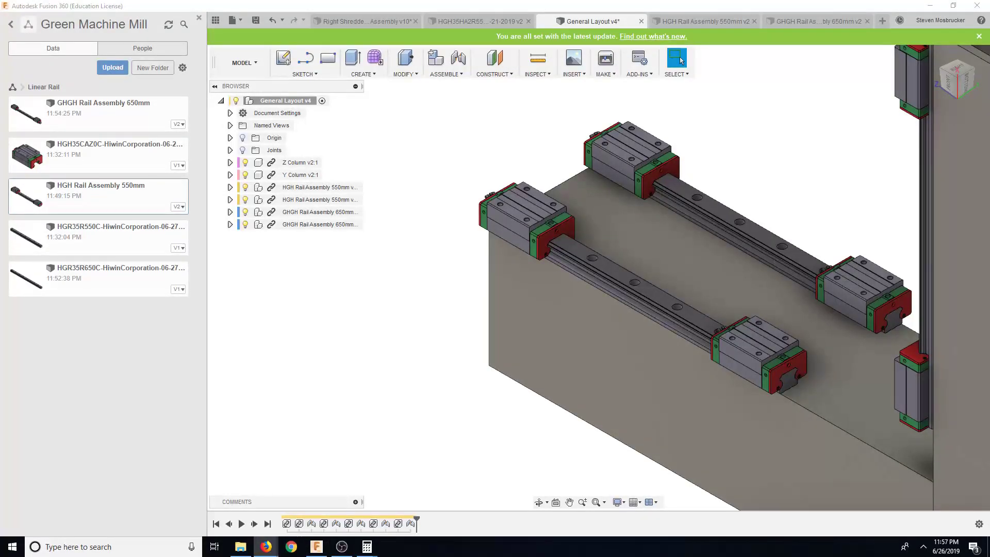
pyautogui.click(778, 136)
pyautogui.click(538, 58)
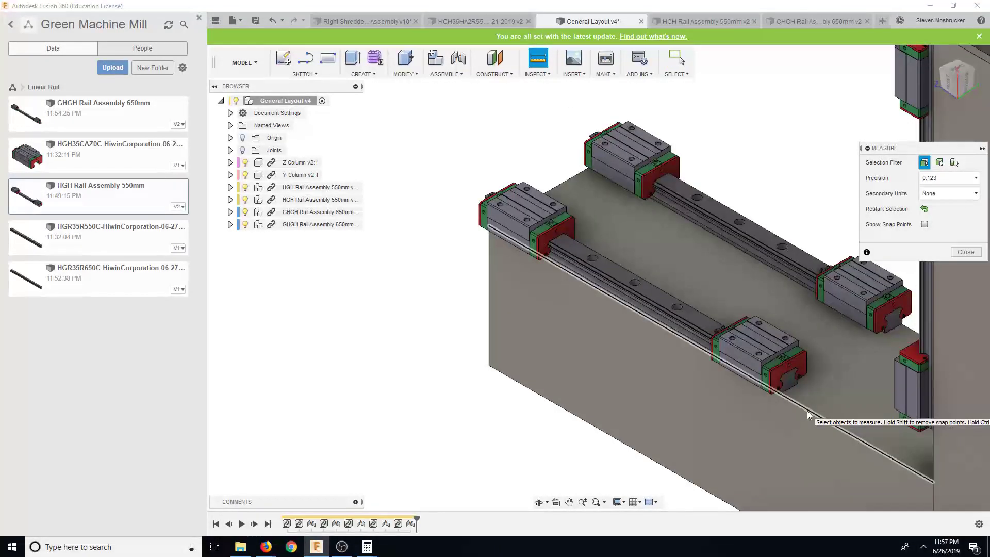
pyautogui.click(679, 59)
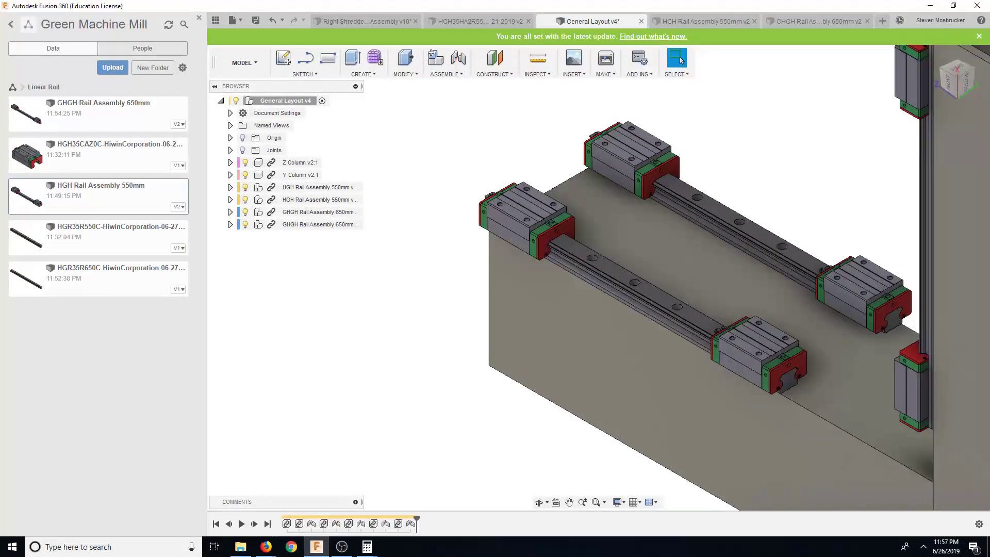
pyautogui.hotkey('alt', 'Tab')
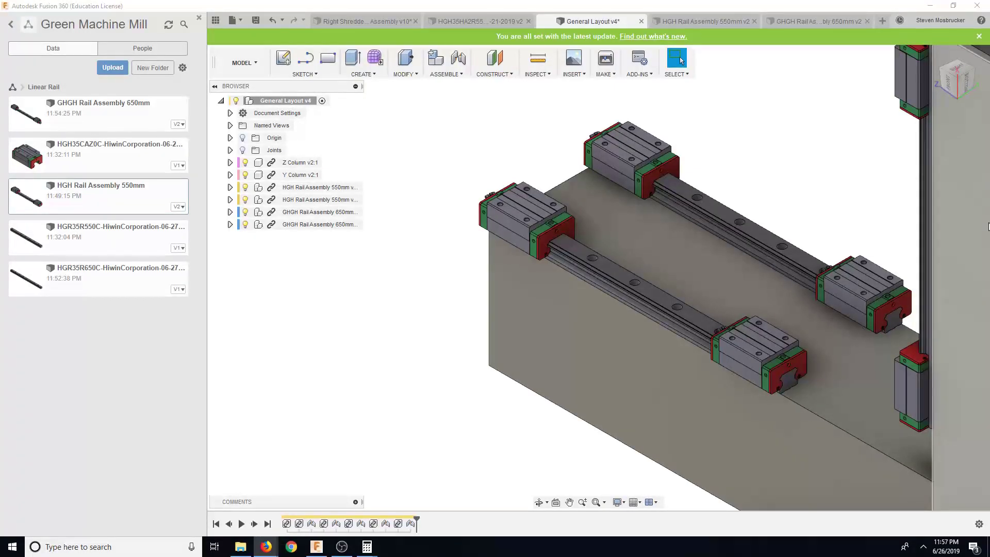
pyautogui.scroll(-3, 779, 154)
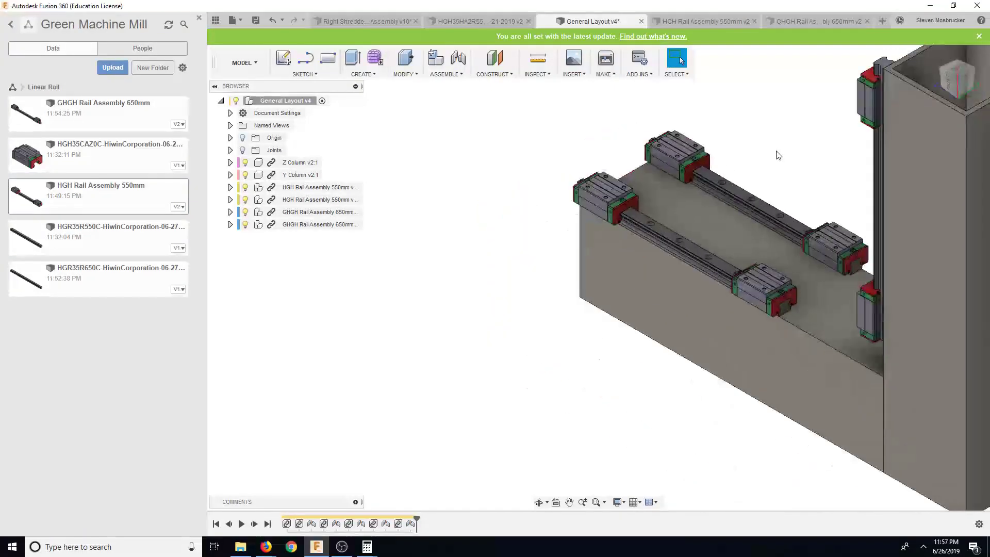
pyautogui.scroll(-1, 778, 155)
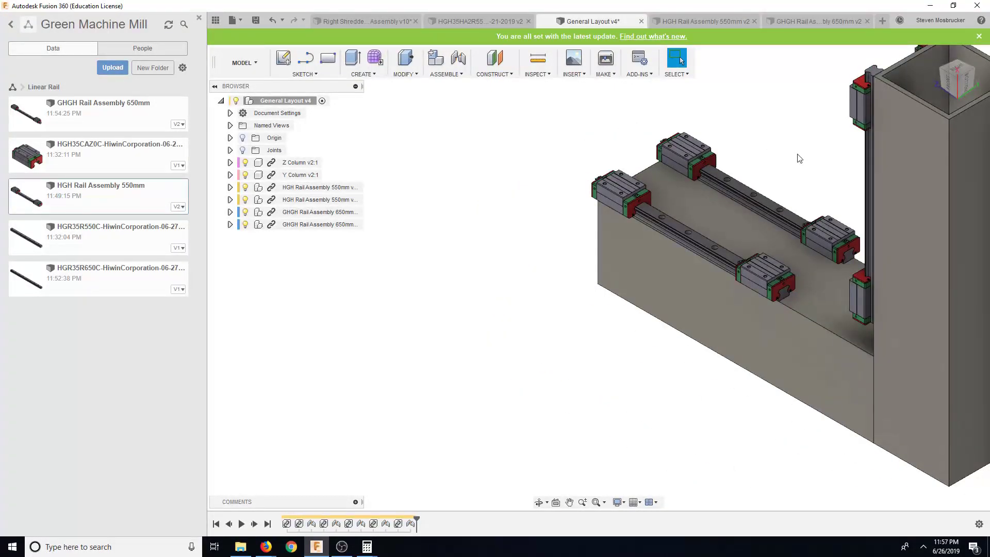
pyautogui.hotkey('alt', 'Tab')
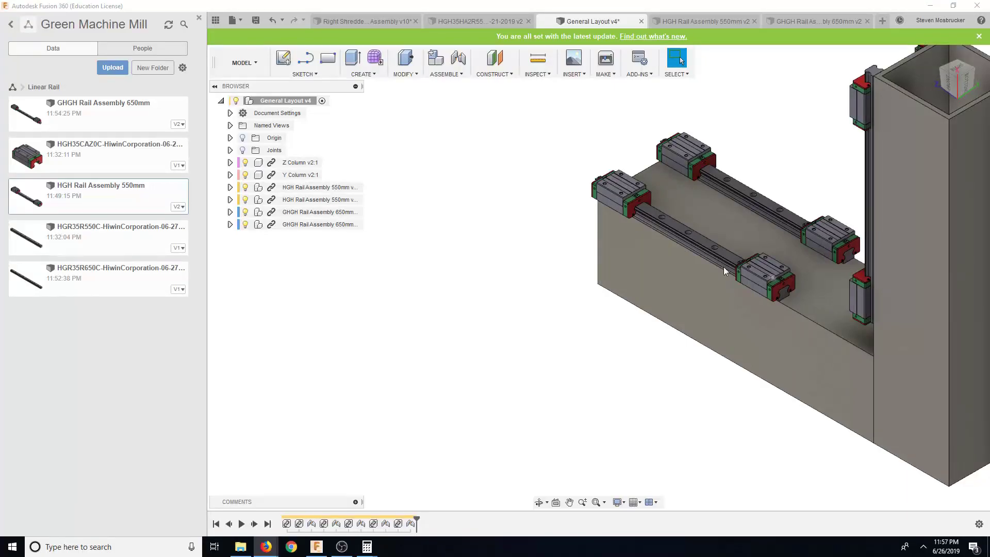
# Switch to the HGH Rail Assembly 550mm design and inspect its HGR35R550C rail component
pyautogui.click(704, 21)
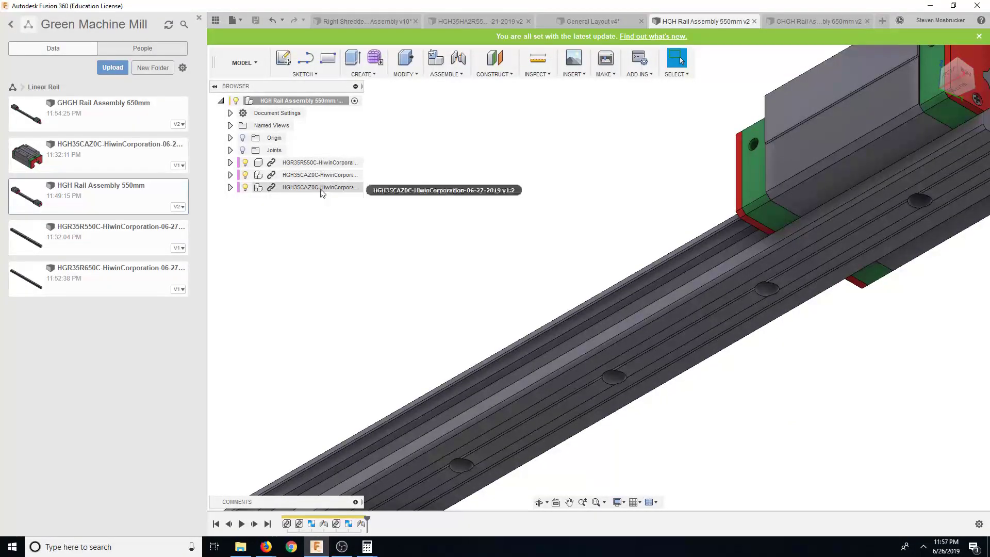
pyautogui.rightClick(317, 164)
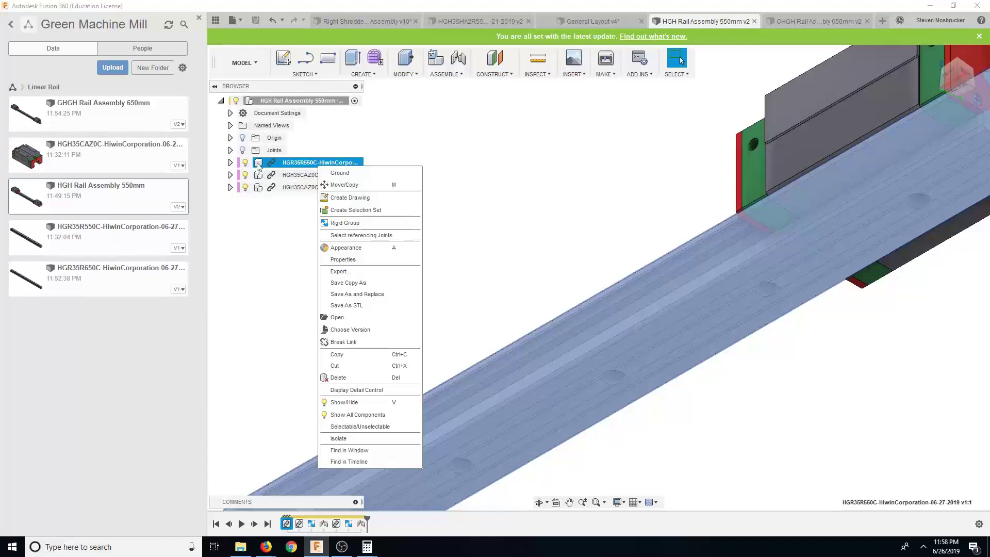
pyautogui.click(277, 166)
pyautogui.scroll(-10, 563, 376)
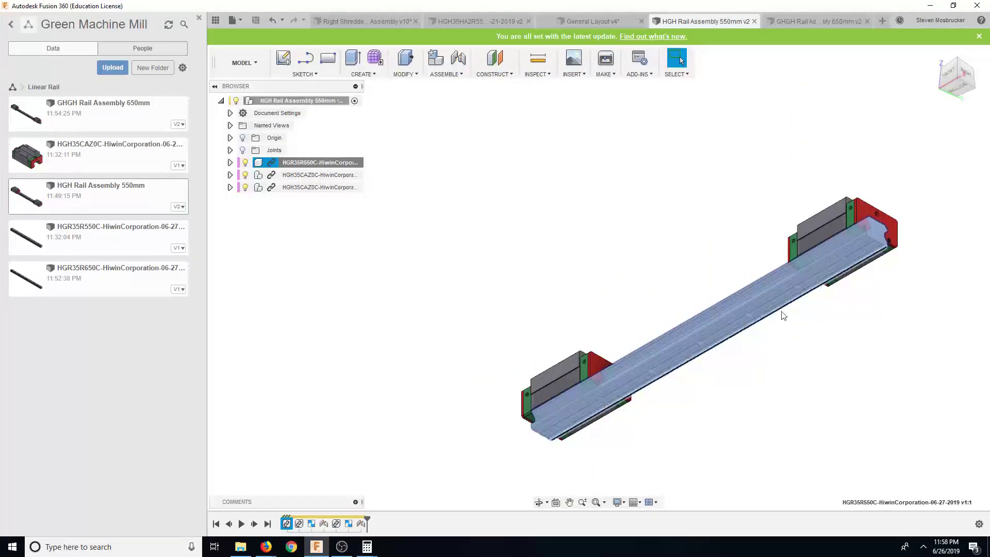
# Switch to the General Layout and show the physical properties of the whole assembly
pyautogui.click(594, 22)
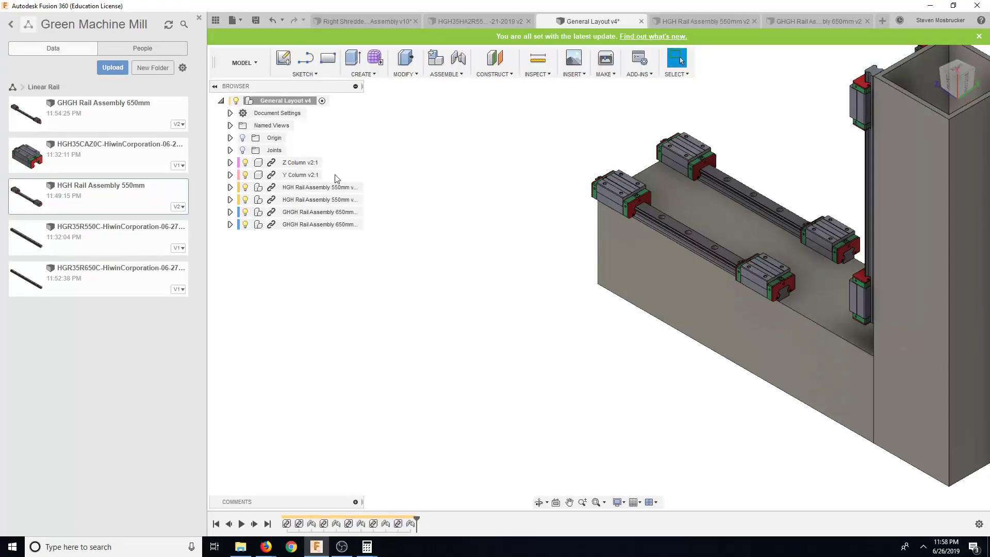
pyautogui.rightClick(277, 101)
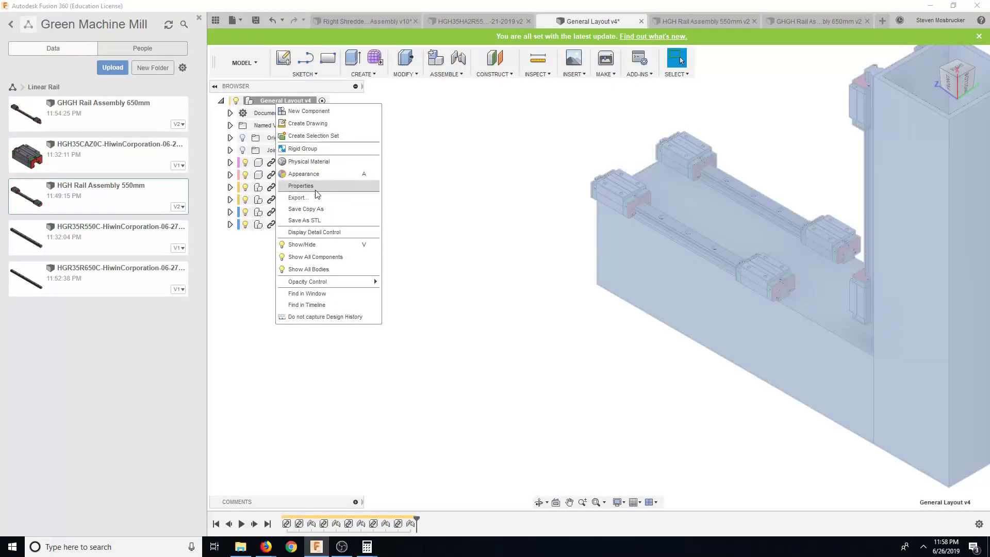
pyautogui.click(316, 186)
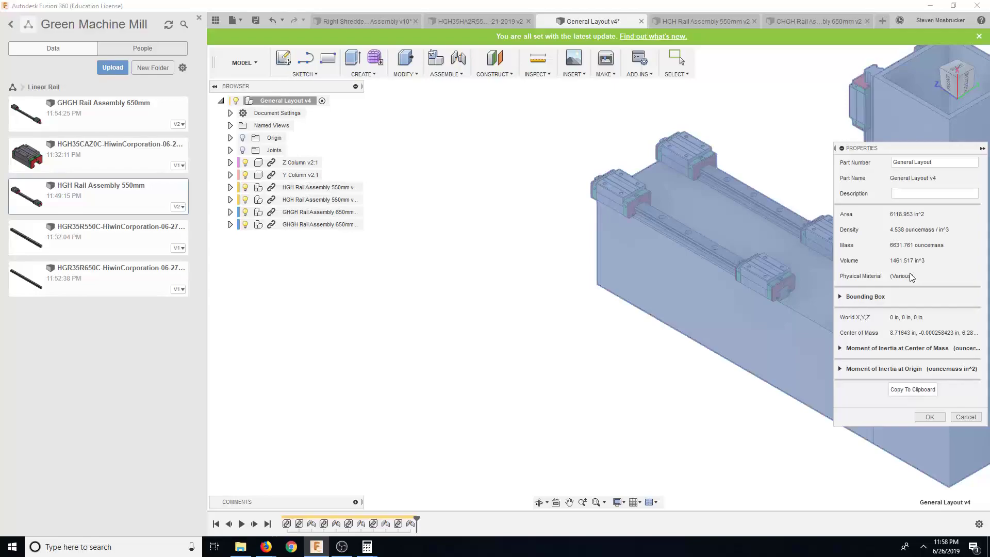
# Convert the assembly's mass to pounds in Calculator by dividing 6631.761 by 16, and close Calculator and the assembly properties
pyautogui.click(368, 546)
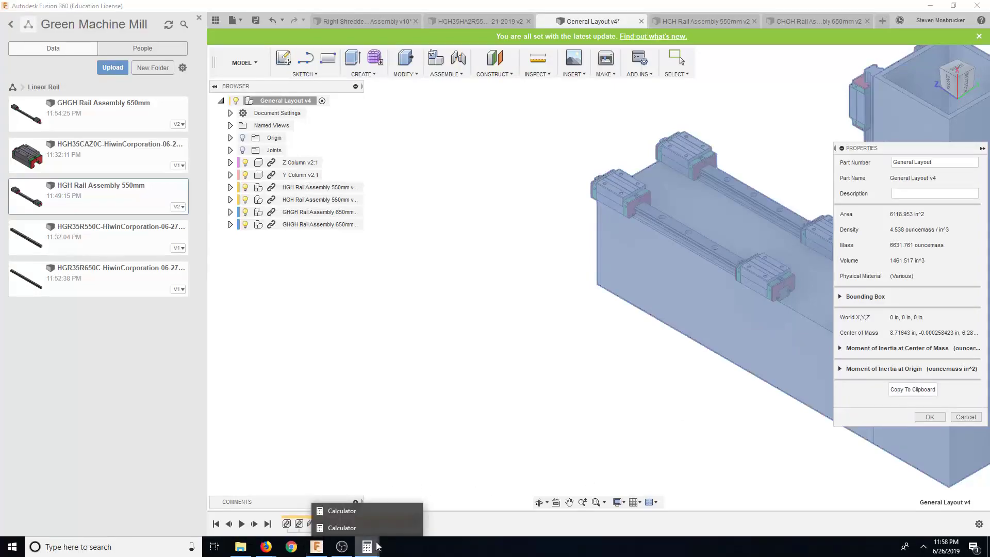
pyautogui.click(382, 523)
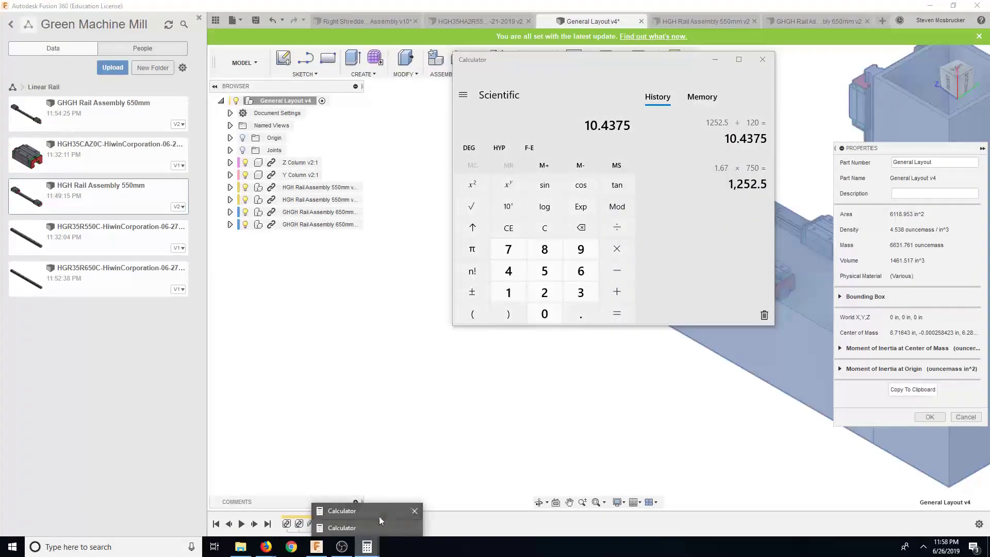
pyautogui.click(415, 511)
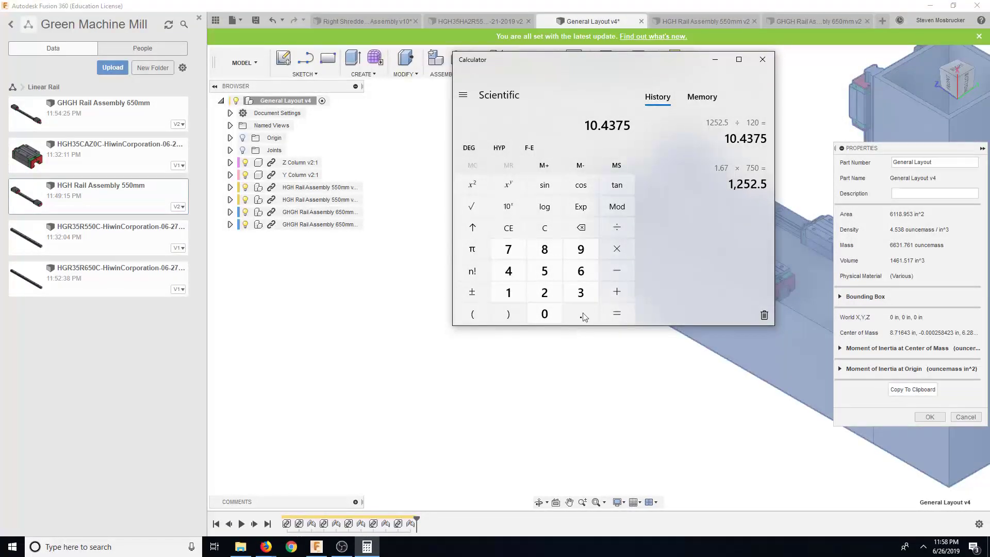
pyautogui.click(540, 229)
pyautogui.click(579, 274)
pyautogui.click(580, 293)
pyautogui.click(509, 293)
pyautogui.click(581, 313)
pyautogui.click(509, 250)
pyautogui.click(581, 271)
pyautogui.click(509, 293)
pyautogui.click(607, 236)
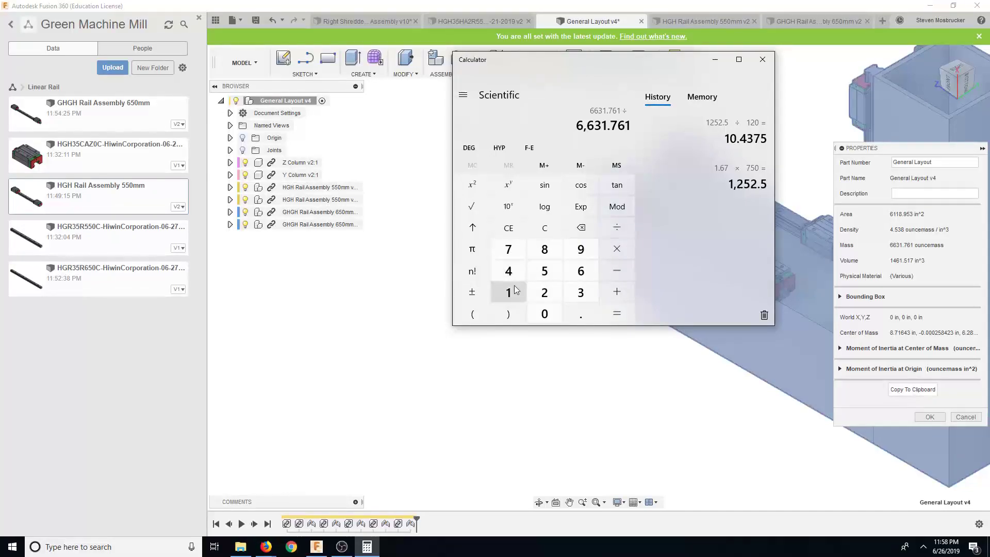
pyautogui.click(508, 293)
pyautogui.click(581, 271)
pyautogui.click(621, 316)
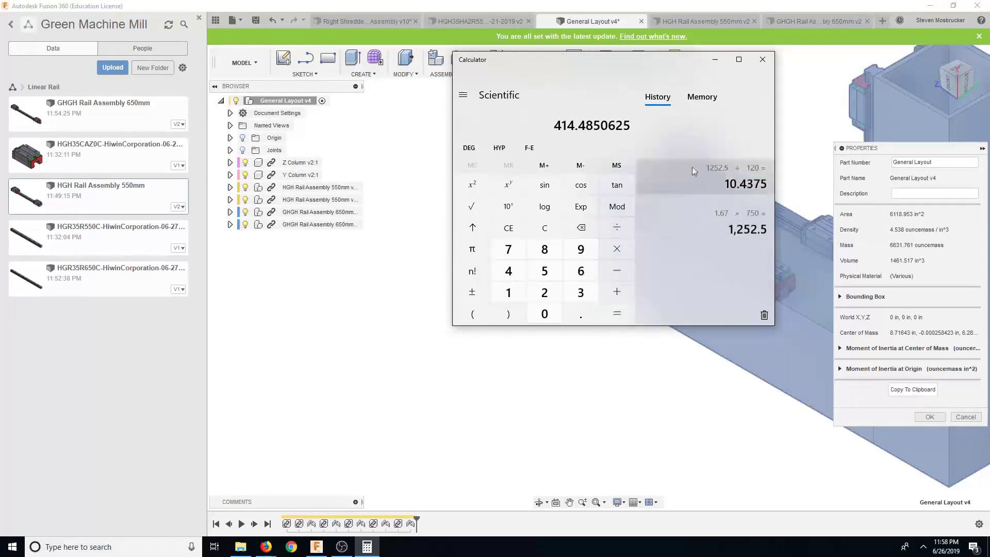
pyautogui.click(762, 59)
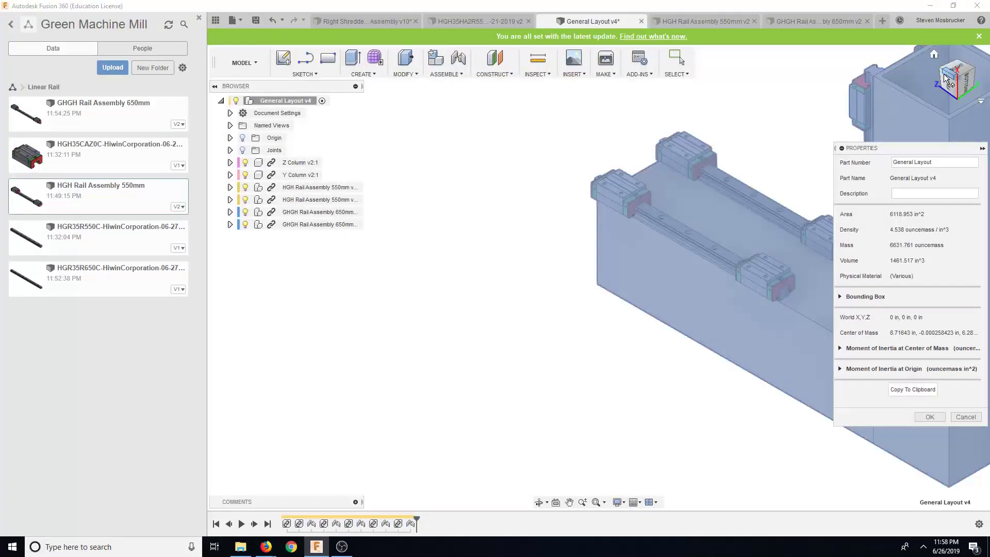
pyautogui.click(945, 78)
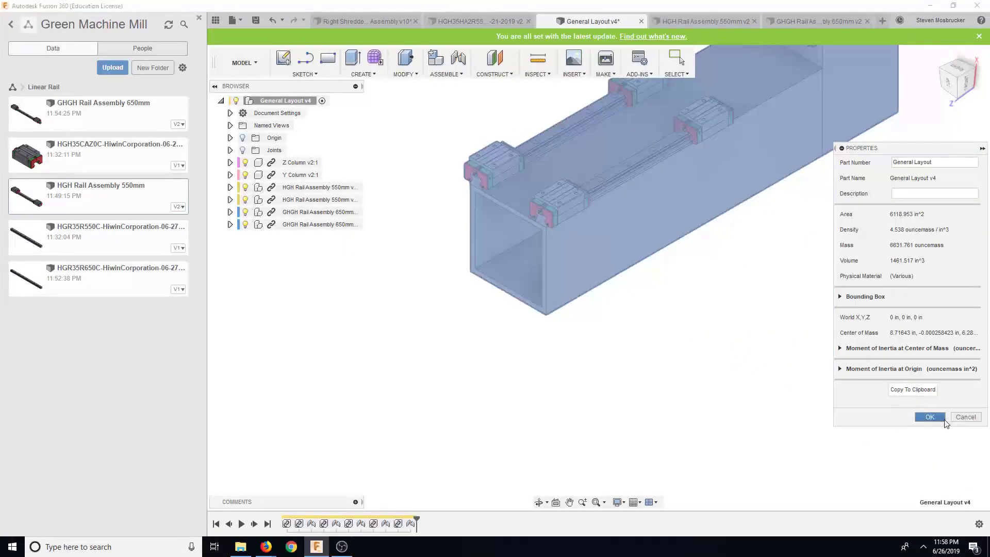
pyautogui.click(945, 420)
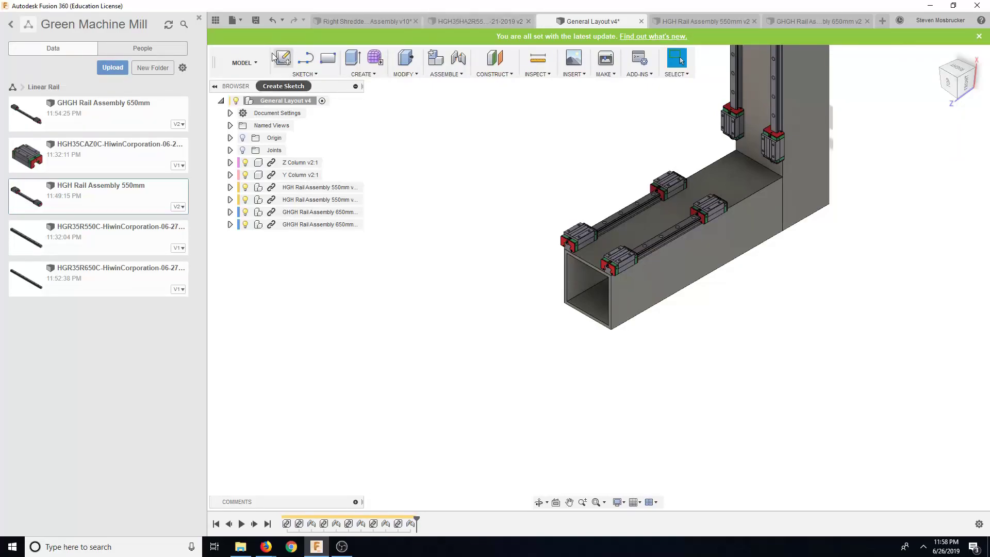
# Open the I Beam Style Layout design from the project's Layout folder
pyautogui.click(13, 89)
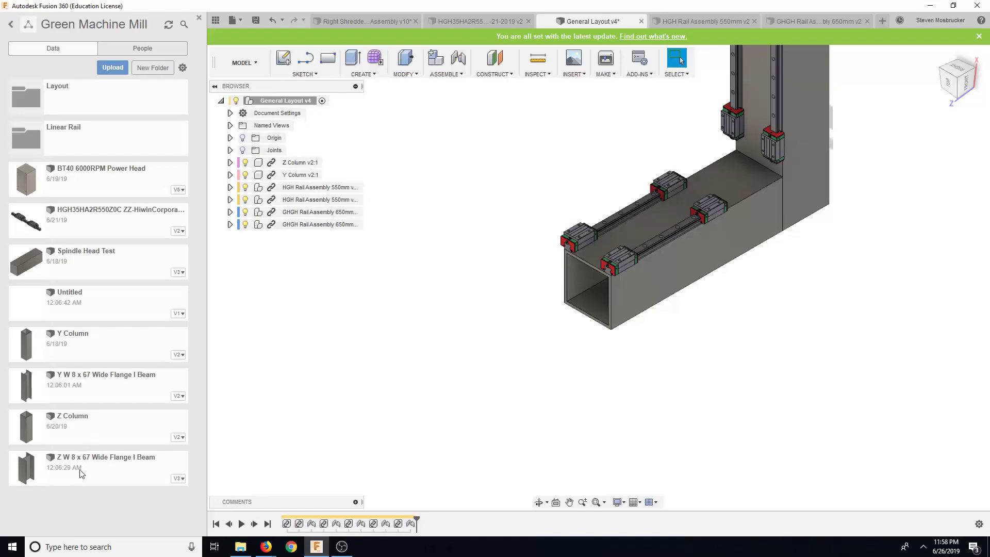
pyautogui.click(83, 102)
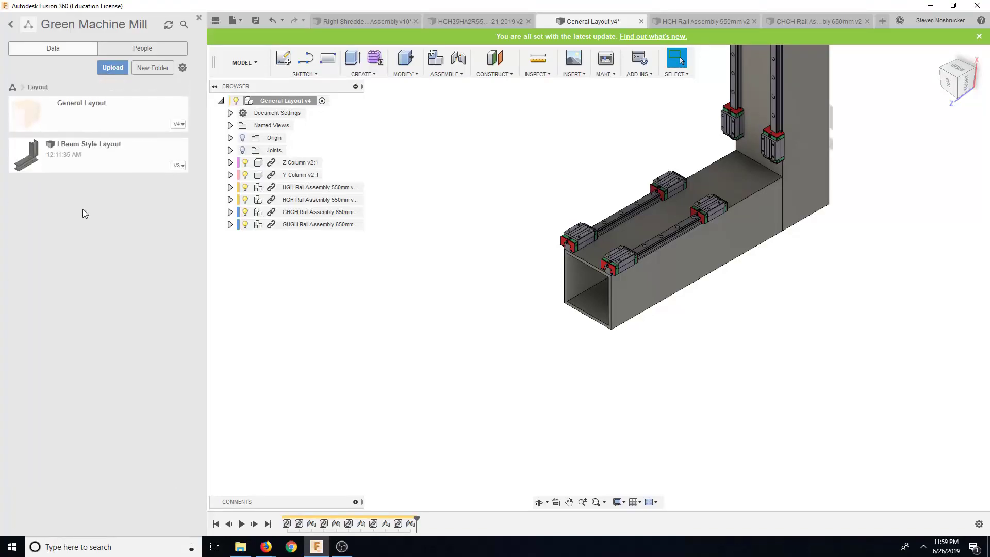
pyautogui.doubleClick(101, 161)
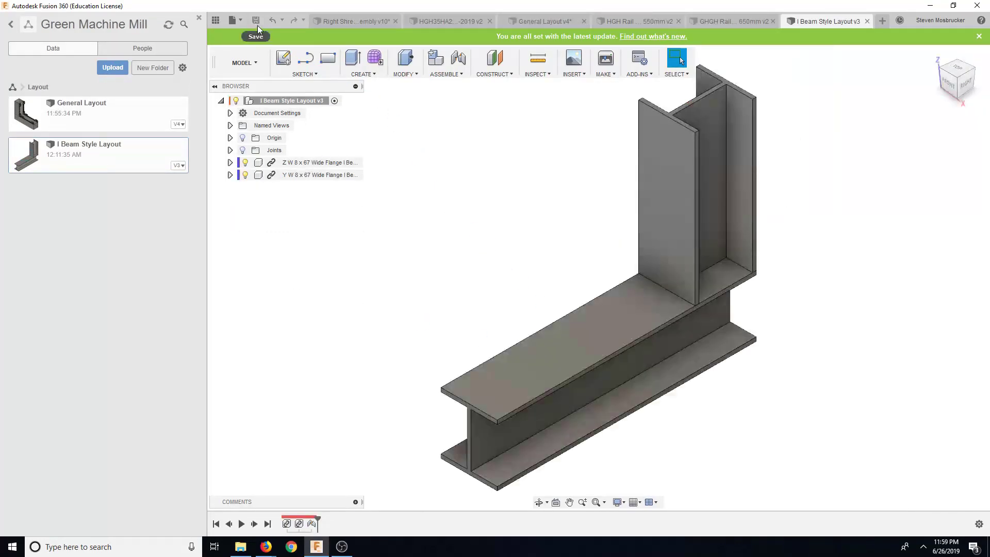
# Save the General Layout as a new version with the description "User Saved"
pyautogui.click(544, 20)
pyautogui.click(255, 21)
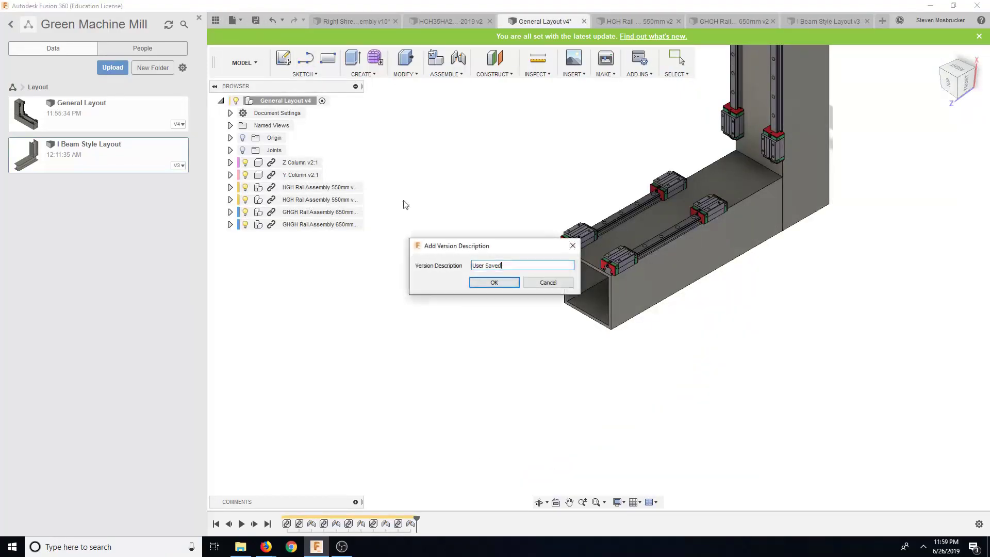
pyautogui.click(500, 283)
# Switch to the I Beam Style Layout and insert the HGH Rail Assembly 550mm from the project's Linear Rail folder at its default position
pyautogui.click(829, 23)
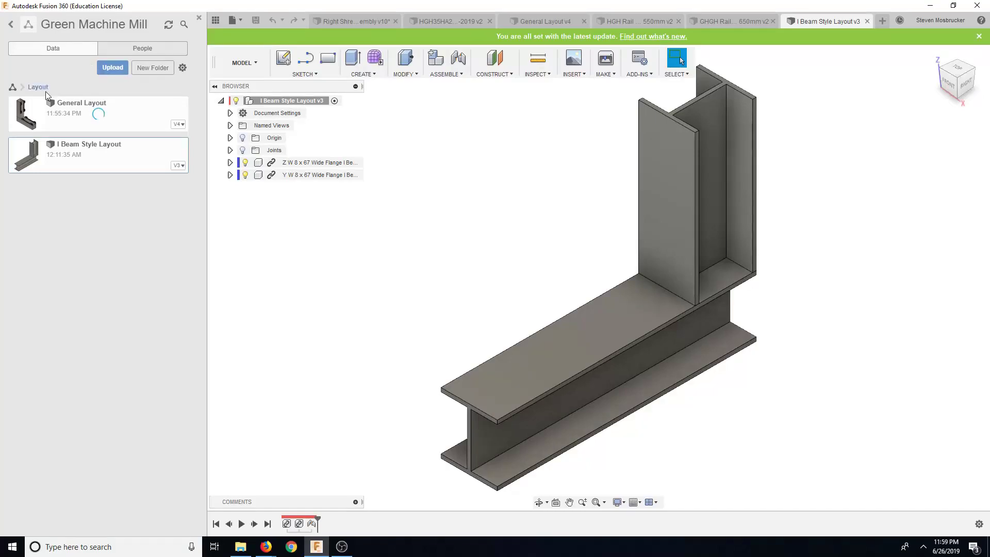
pyautogui.click(12, 87)
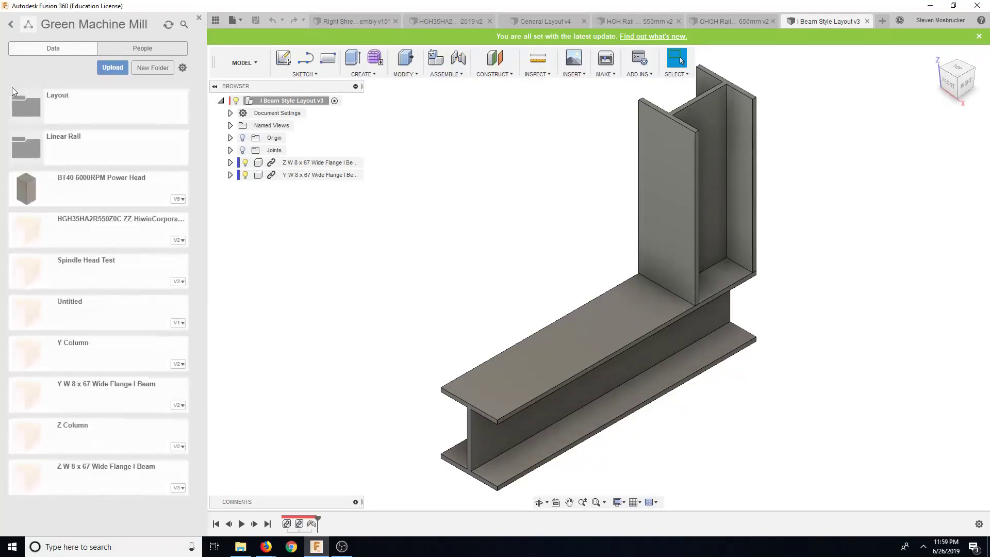
pyautogui.click(80, 103)
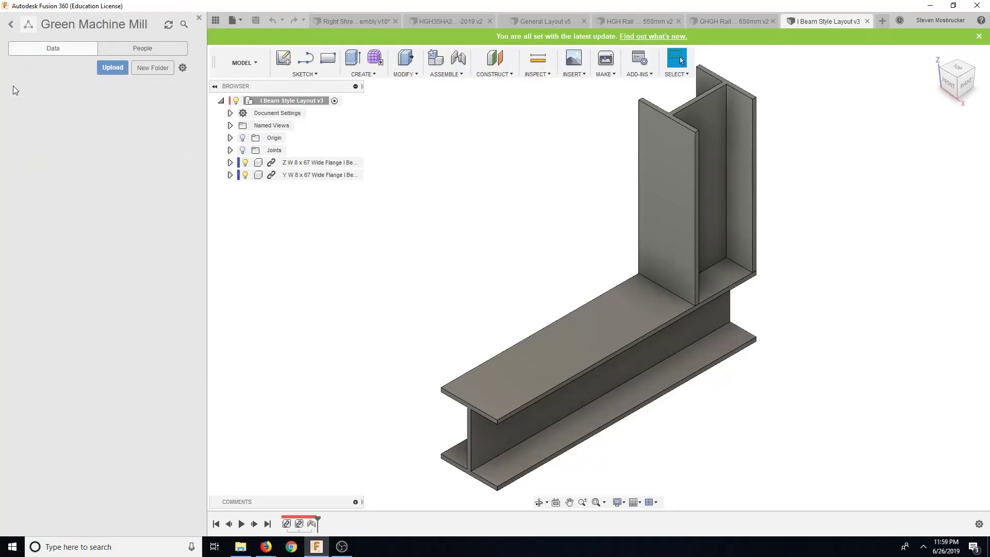
pyautogui.click(13, 89)
pyautogui.click(63, 150)
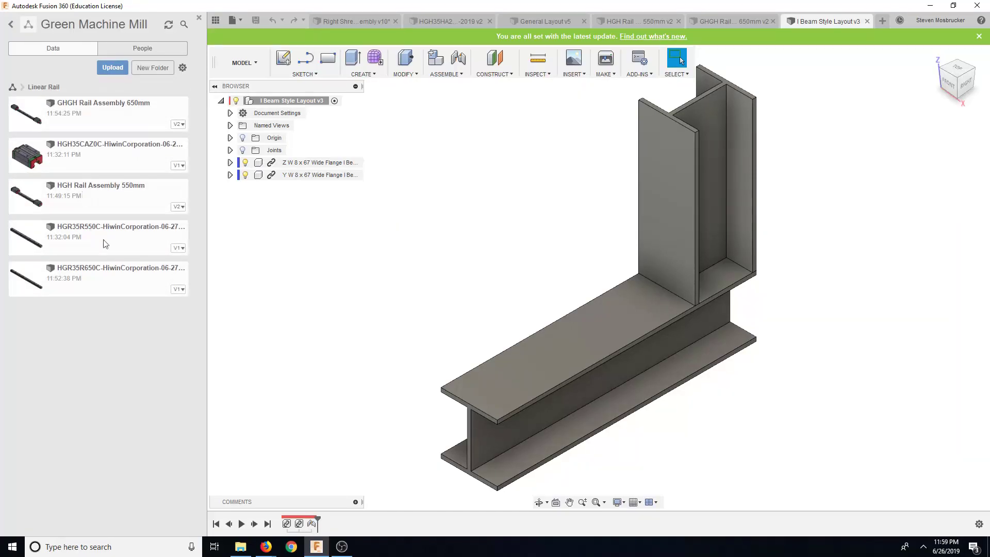
pyautogui.moveTo(119, 209); pyautogui.dragTo(418, 271)
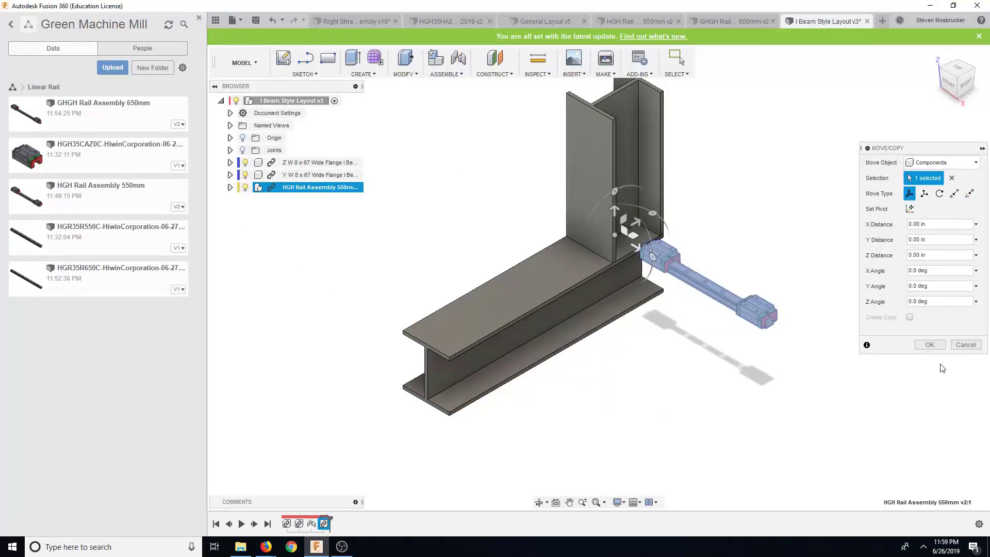
pyautogui.click(930, 345)
# Start a rigid joint from the underside end corner of the 550 mm rail to the top outer corner of the vertical I-beam's front flange
pyautogui.click(458, 58)
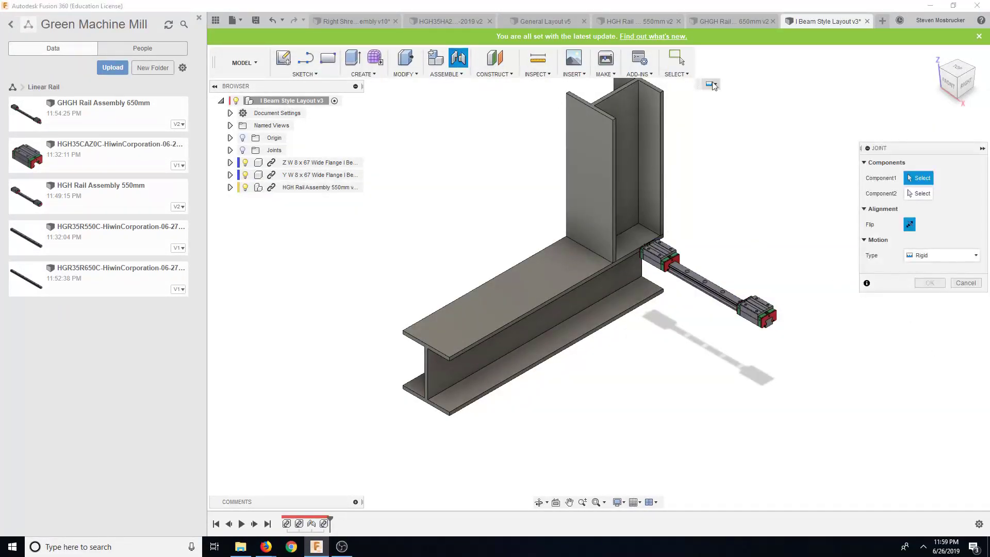
pyautogui.click(961, 101)
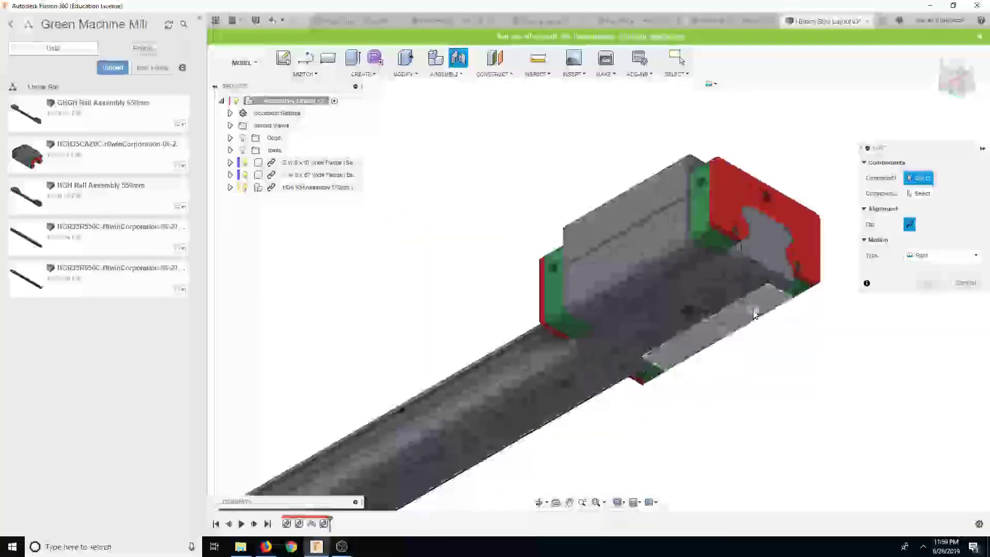
pyautogui.scroll(6, 754, 315)
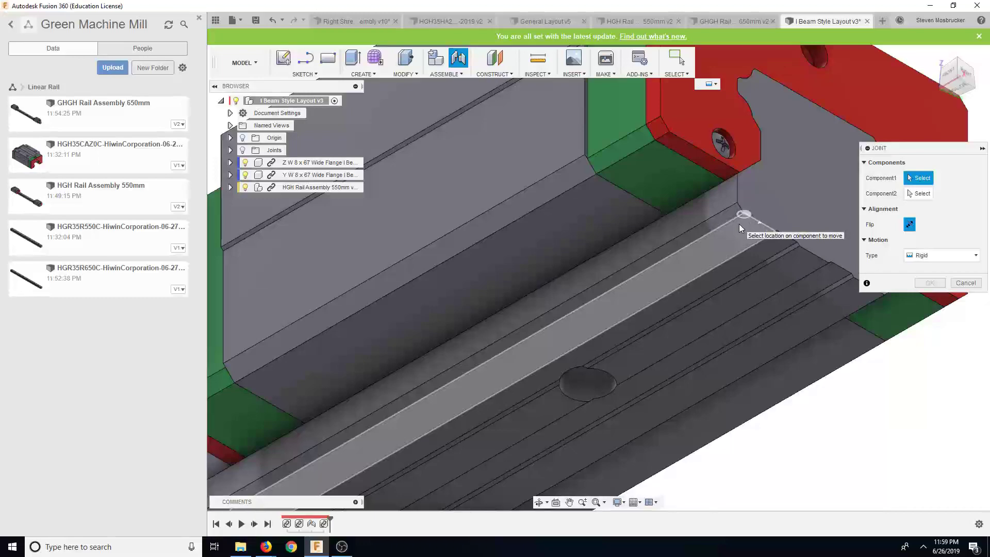
pyautogui.click(740, 227)
pyautogui.scroll(-6, 684, 311)
pyautogui.scroll(5, 364, 306)
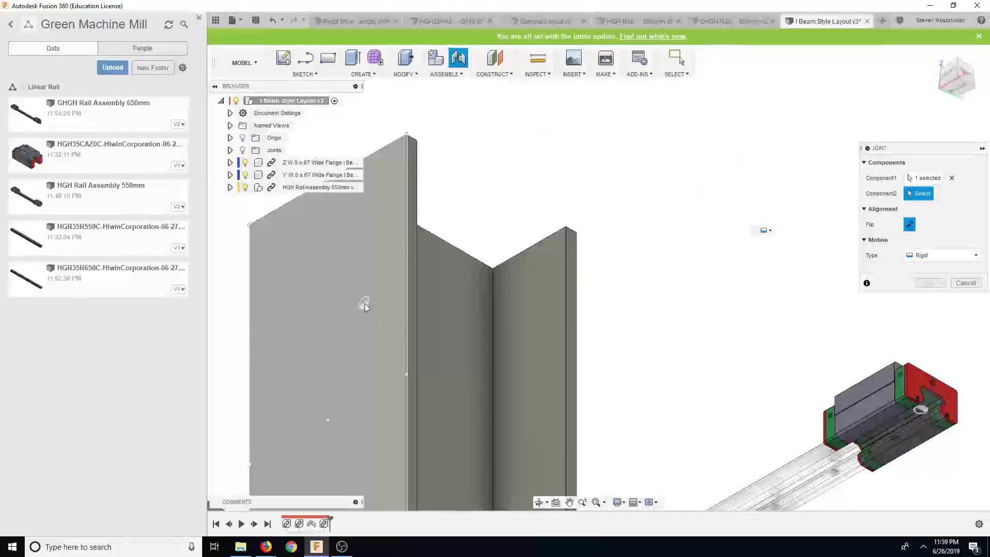
pyautogui.scroll(-2, 365, 306)
pyautogui.click(370, 251)
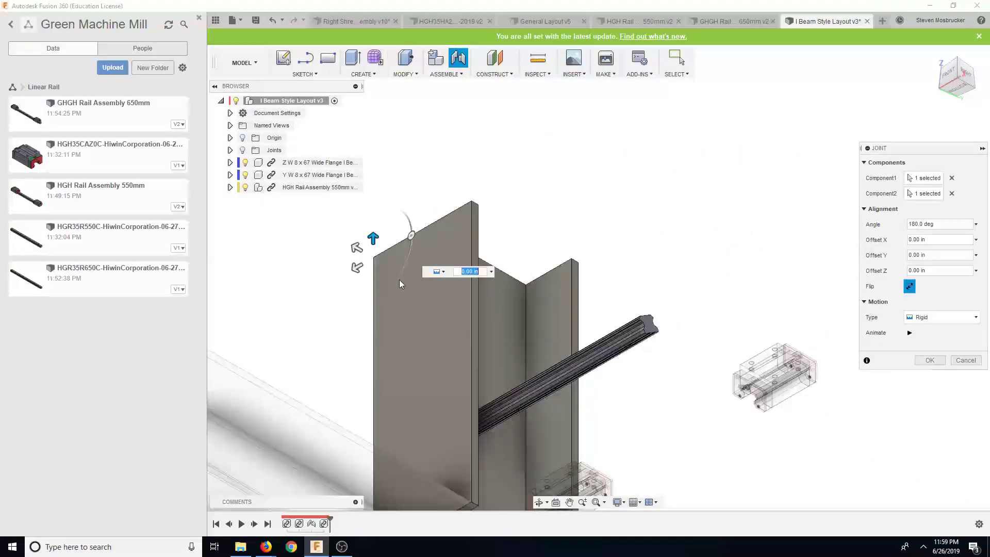
# Try to stand the rail along the column by rotating the joint to 265 degrees and flipping its direction
pyautogui.scroll(-3, 403, 283)
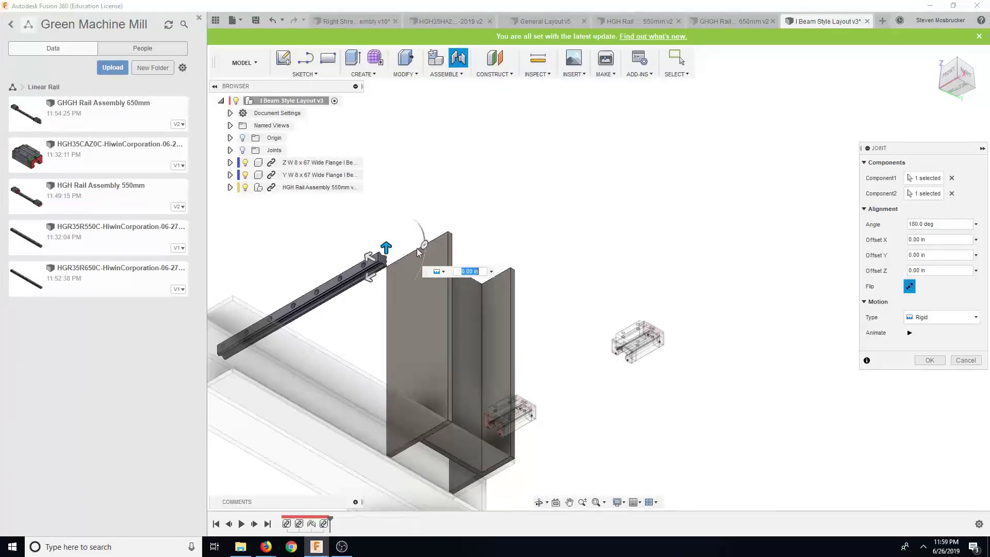
pyautogui.moveTo(421, 250); pyautogui.dragTo(387, 220)
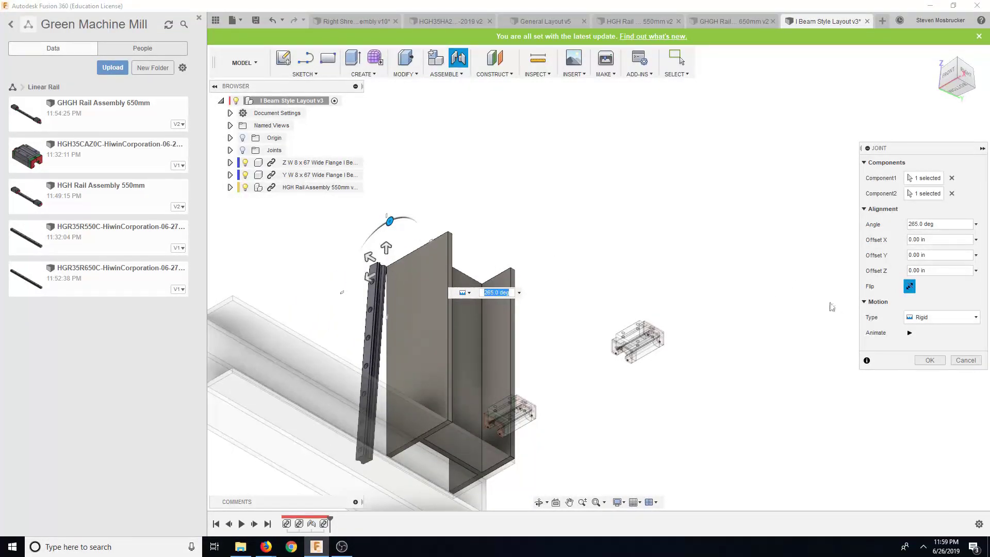
pyautogui.click(908, 288)
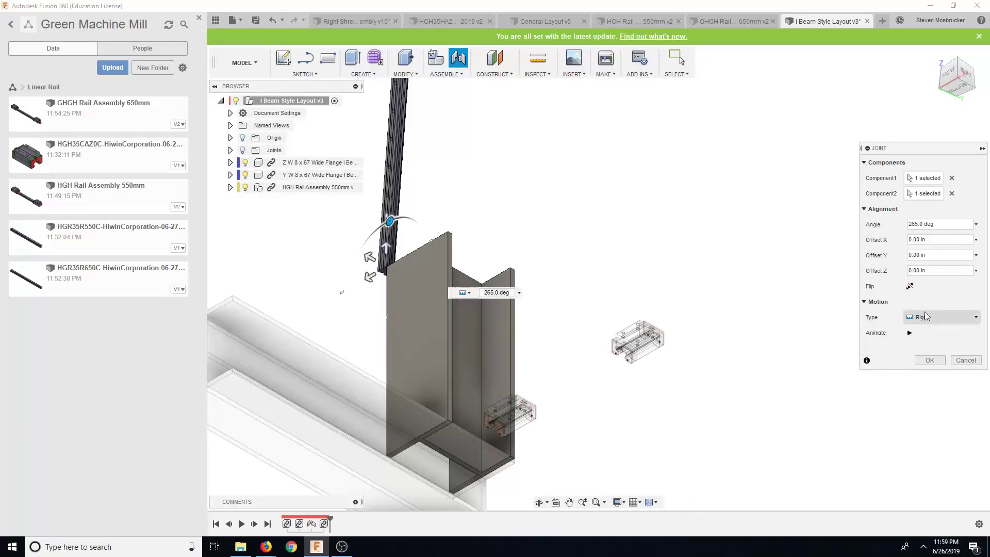
pyautogui.click(910, 287)
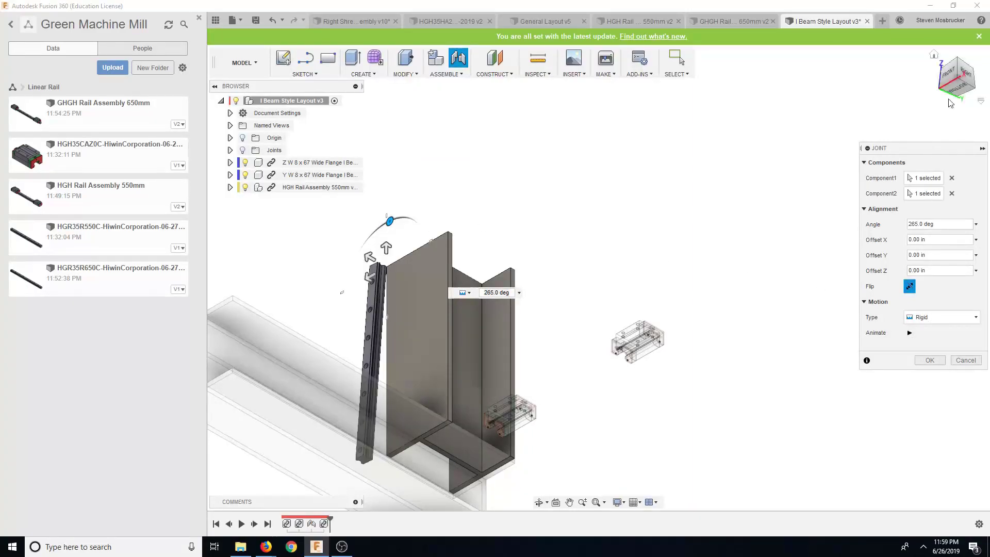
pyautogui.click(949, 74)
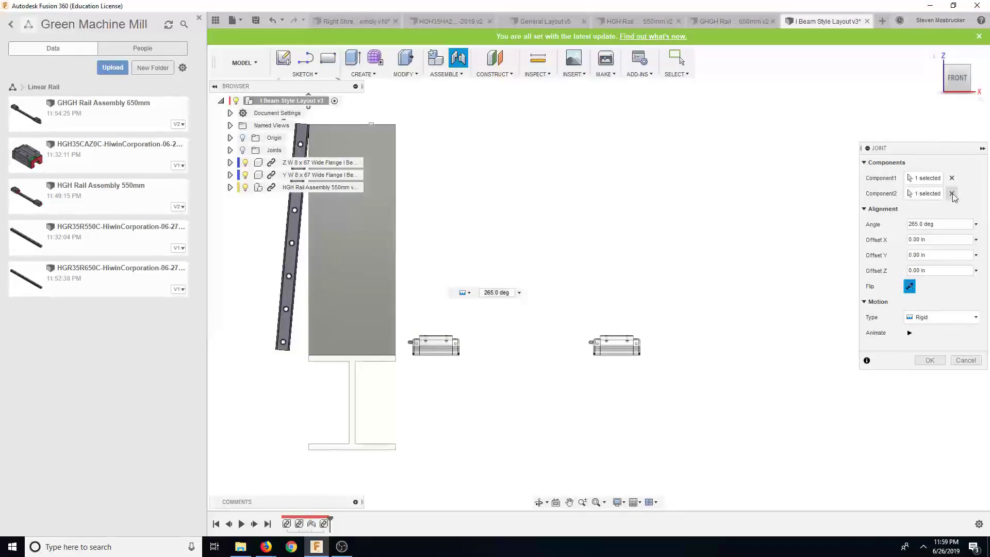
# Replace the joint's rail origin with the corner at the rail's opposite end, set the angle to 180 degrees, and complete the rigid joint
pyautogui.click(952, 178)
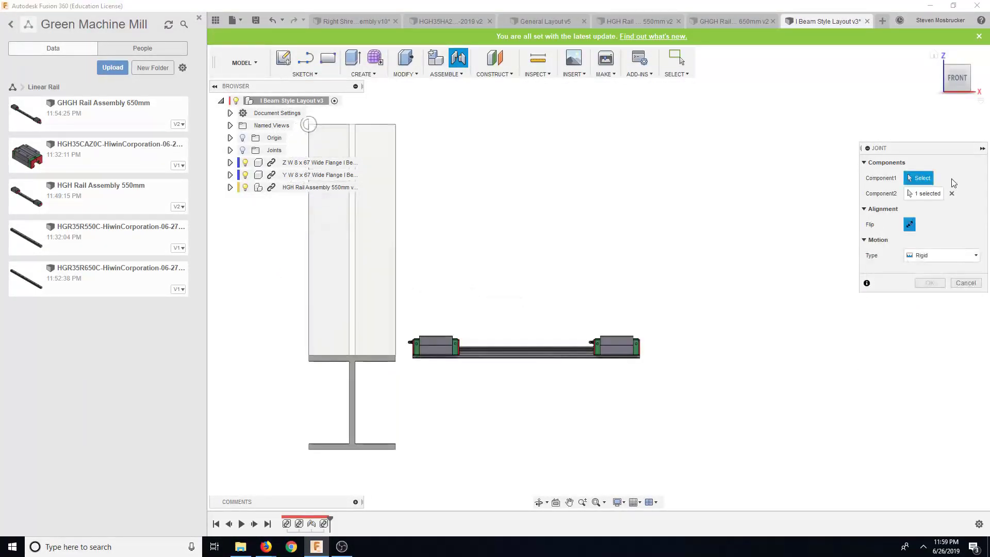
pyautogui.click(973, 94)
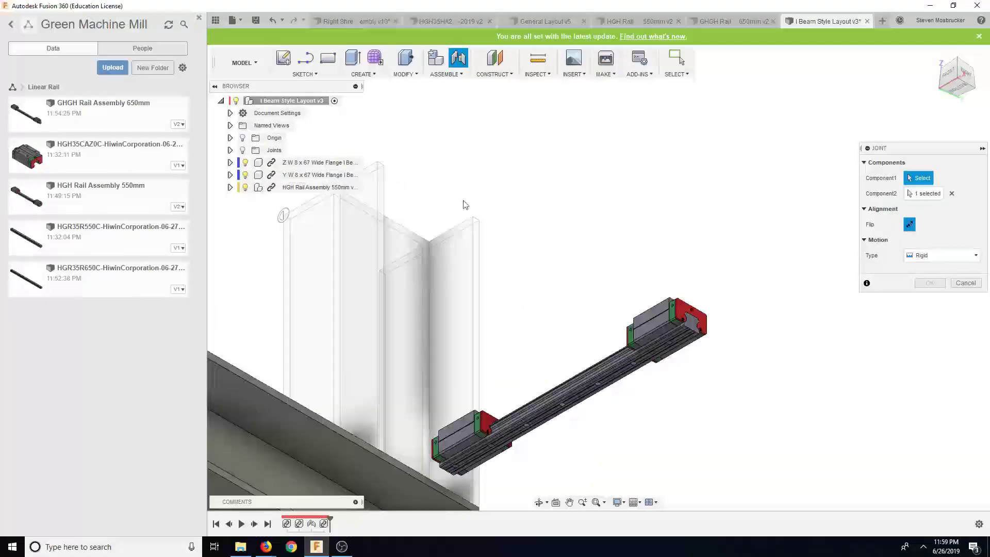
pyautogui.scroll(10, 470, 372)
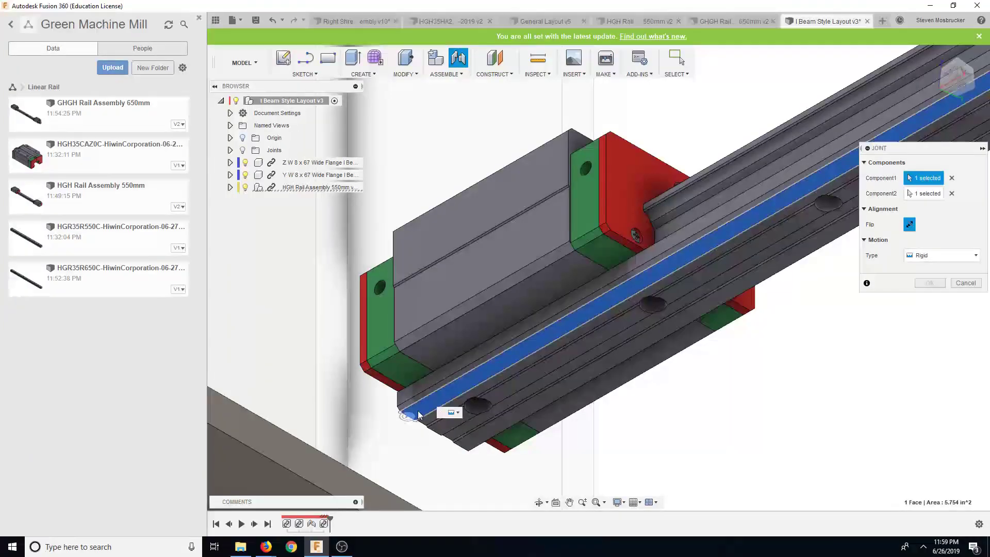
pyautogui.click(403, 410)
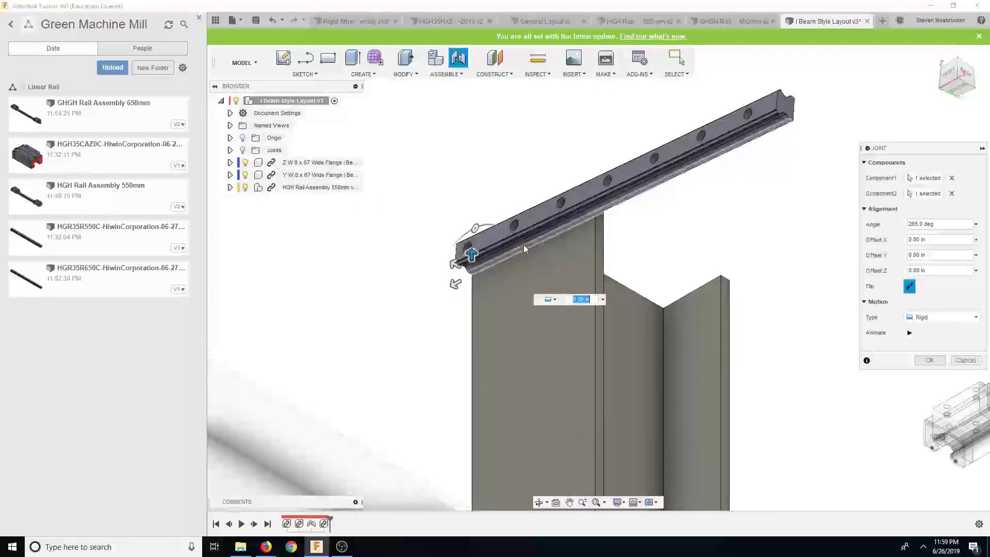
pyautogui.moveTo(475, 228); pyautogui.dragTo(509, 253)
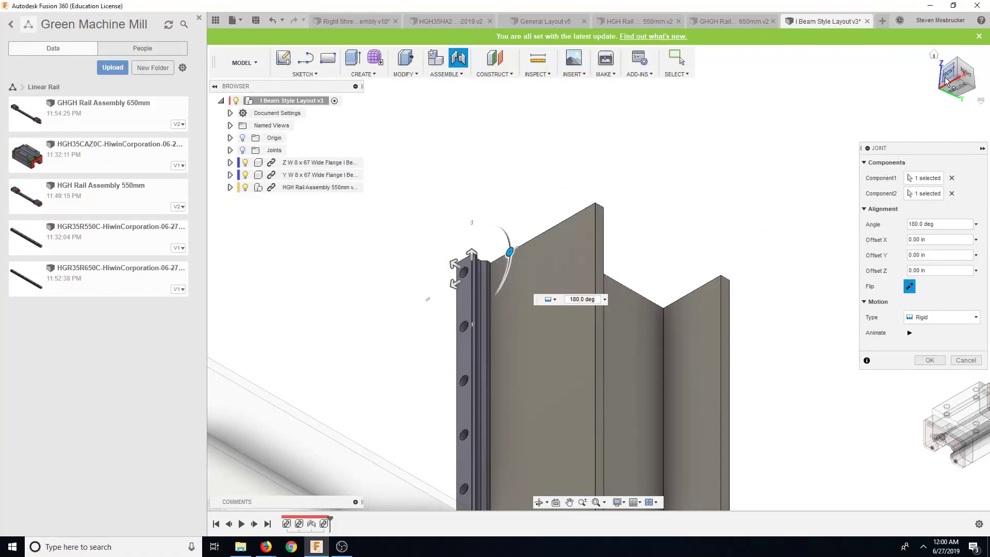
pyautogui.click(947, 80)
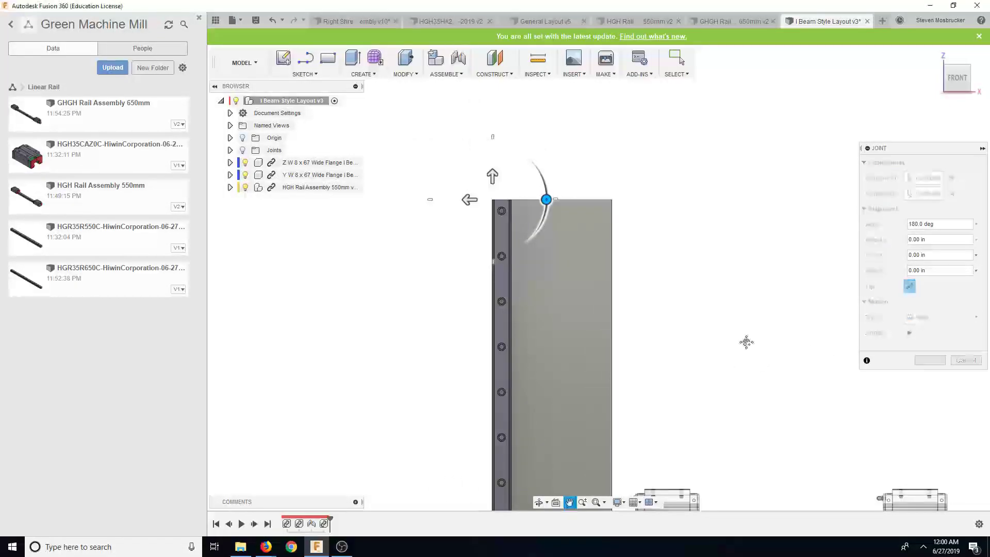
pyautogui.moveTo(742, 326); pyautogui.dragTo(732, 216, button='middle')
pyautogui.click(930, 360)
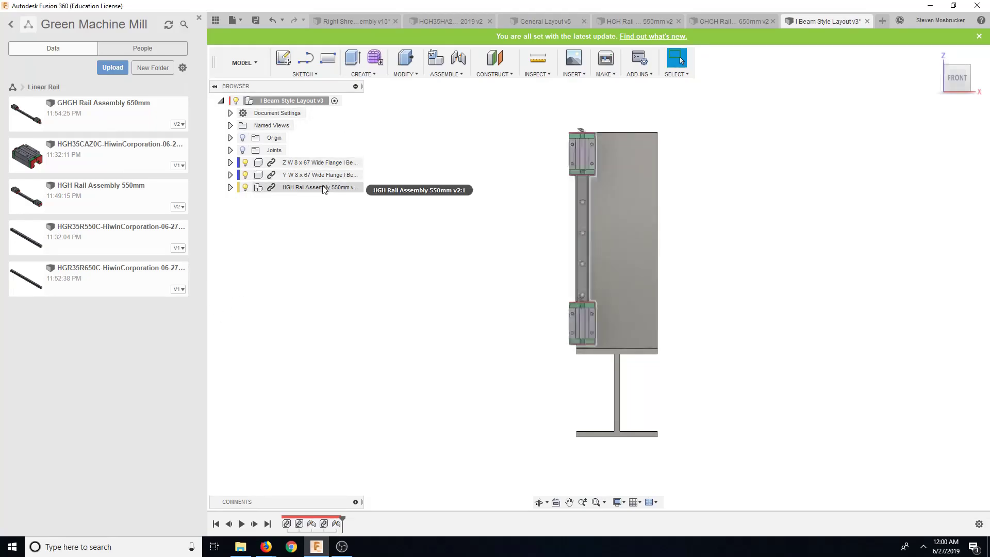
# Insert a second HGH Rail Assembly 550mm into the layout at its default position
pyautogui.moveTo(119, 206); pyautogui.dragTo(409, 254)
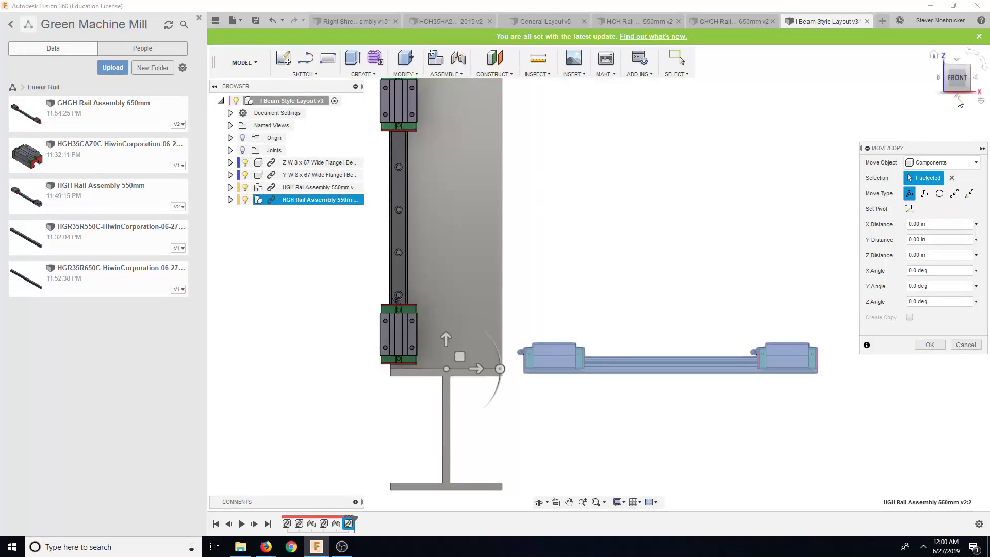
pyautogui.click(971, 65)
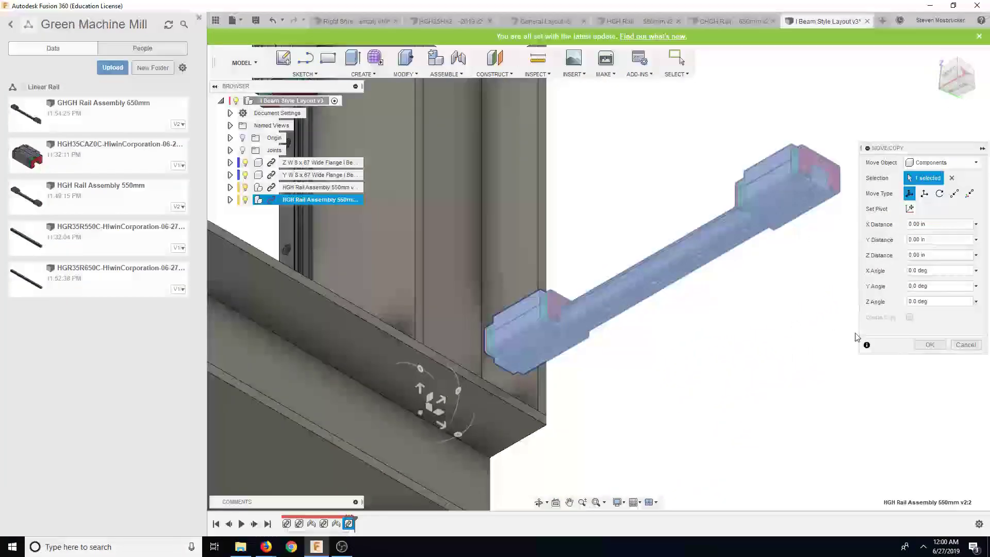
pyautogui.click(930, 344)
# Rigidly joint the second 550 mm rail's underside end corner to the column flange's other top corner at an angle of -180 degrees
pyautogui.scroll(3, 907, 351)
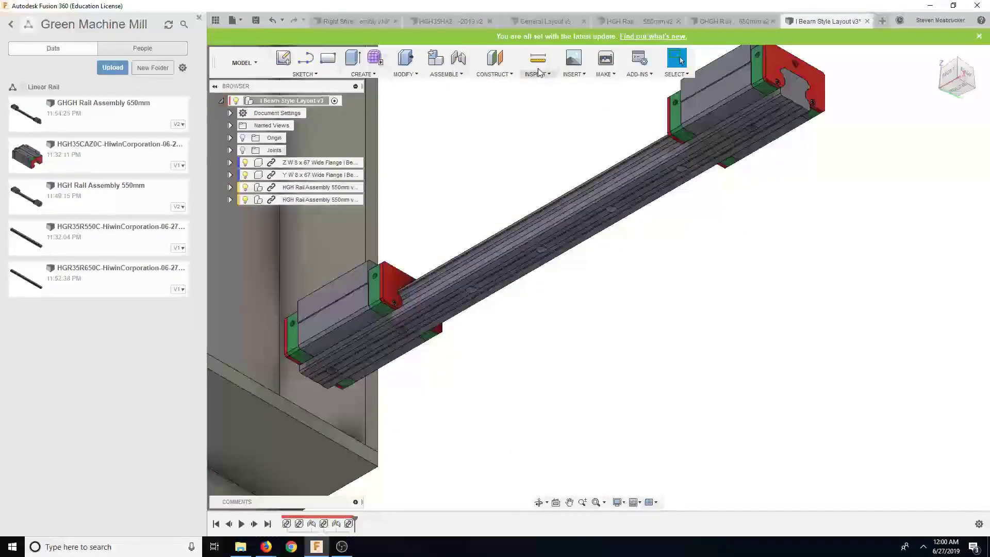
pyautogui.click(458, 58)
pyautogui.scroll(10, 445, 310)
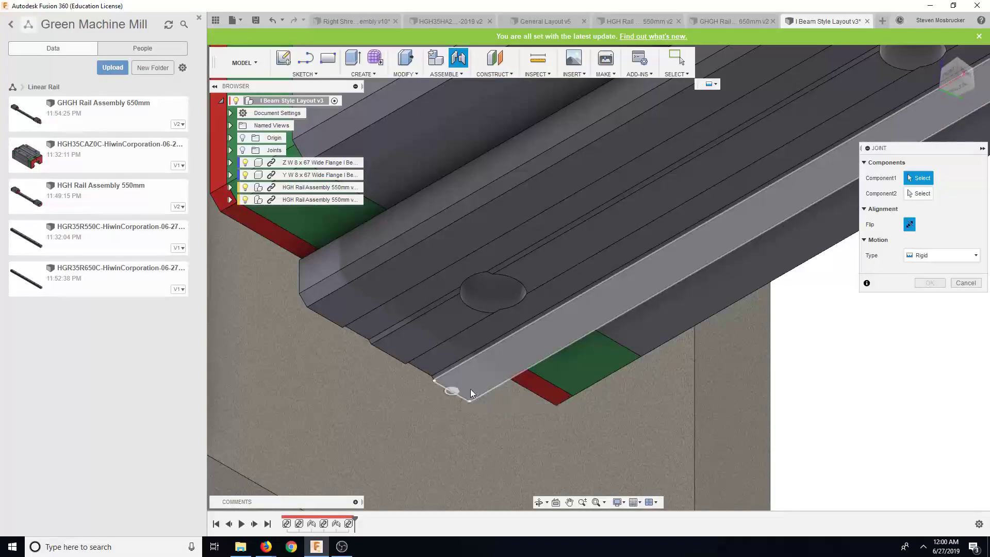
pyautogui.click(475, 395)
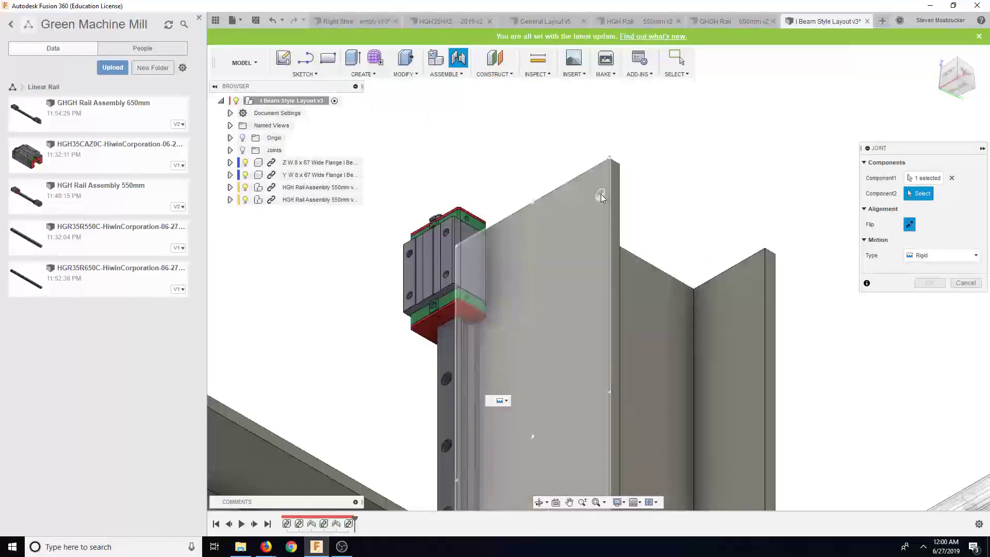
pyautogui.click(606, 169)
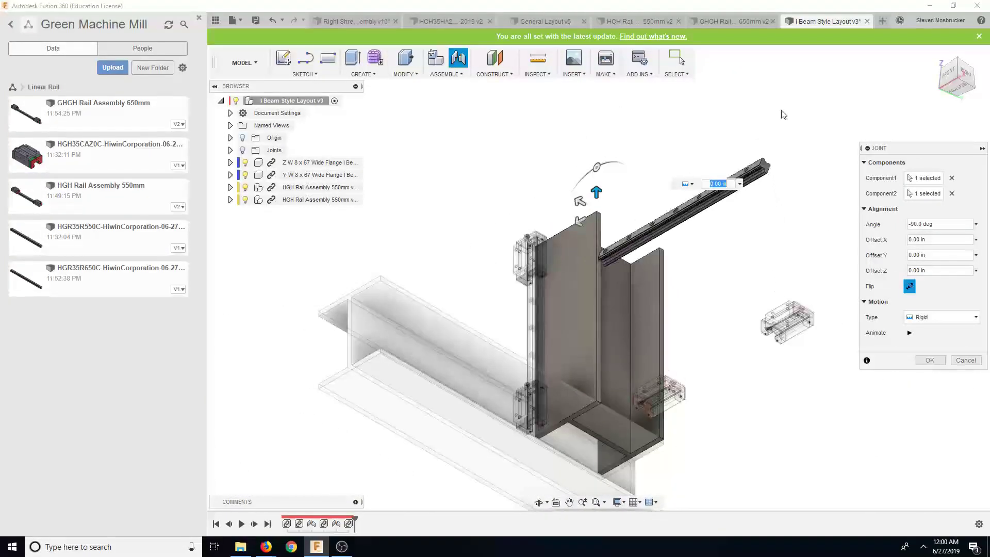
pyautogui.moveTo(597, 167); pyautogui.dragTo(635, 190)
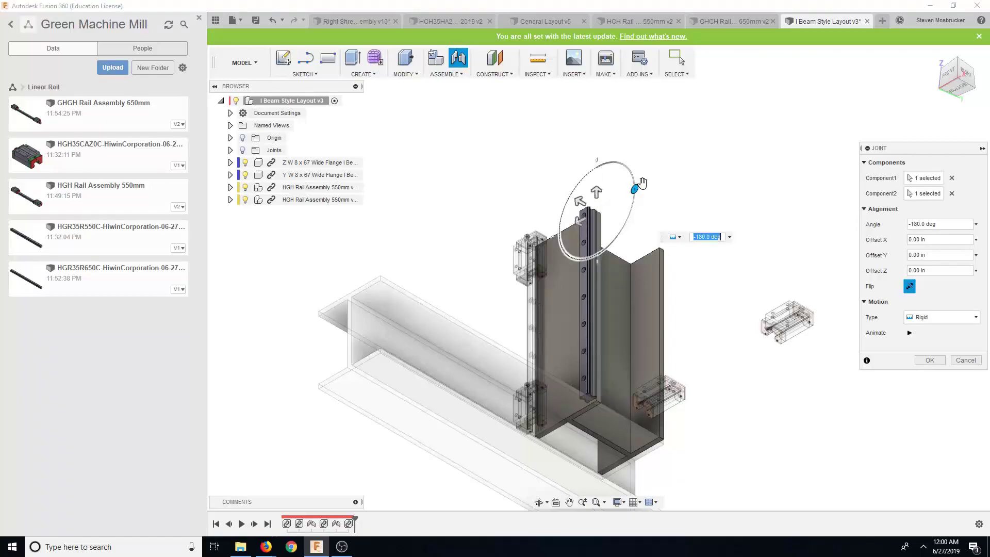
pyautogui.click(931, 360)
# Insert the GHGH Rail Assembly 650mm into the layout at its default position
pyautogui.click(957, 62)
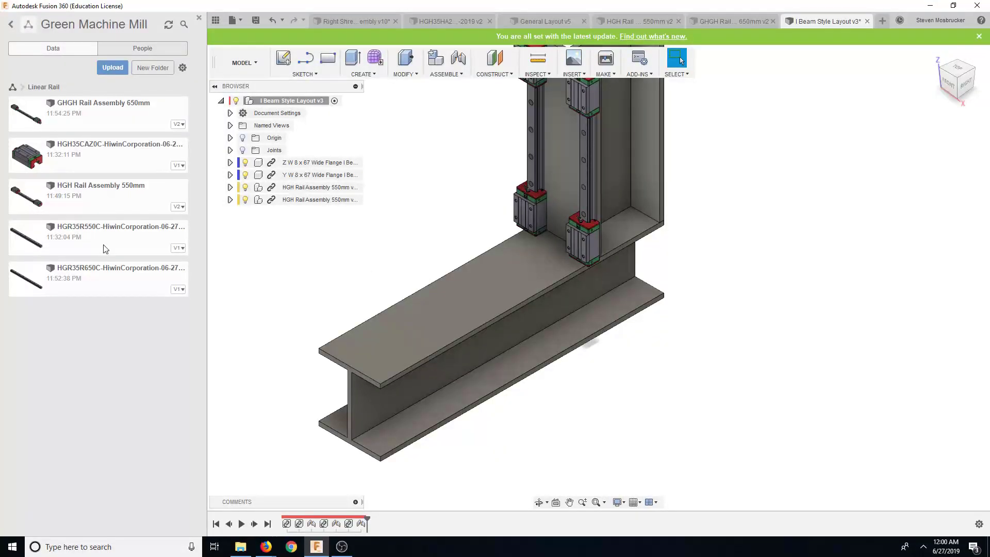
pyautogui.moveTo(109, 119); pyautogui.dragTo(673, 285)
pyautogui.scroll(-4, 676, 284)
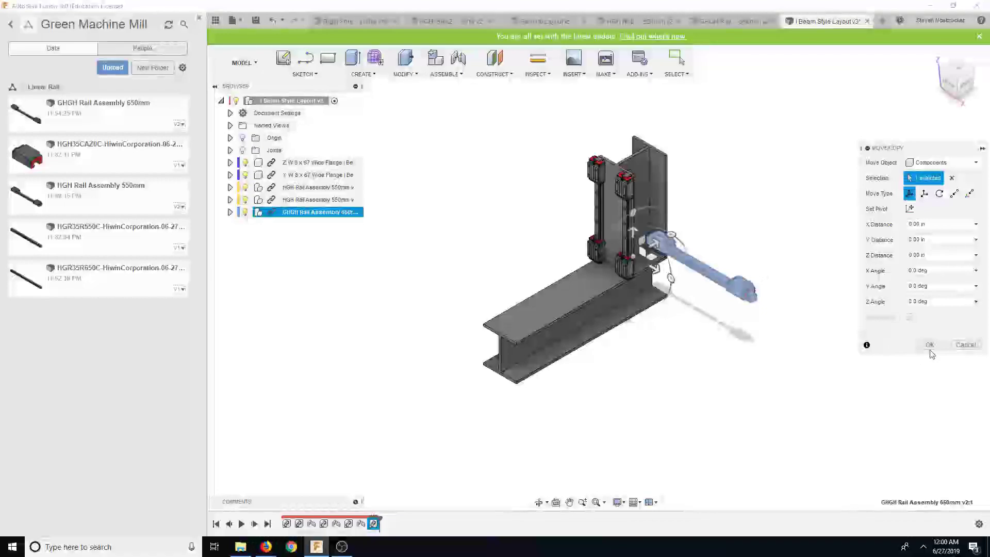
pyautogui.click(931, 349)
# Rigidly joint the 650 mm rail's underside end corner to a top corner at the base beam's free end, with an angle of 0 degrees
pyautogui.click(974, 92)
pyautogui.scroll(8, 713, 270)
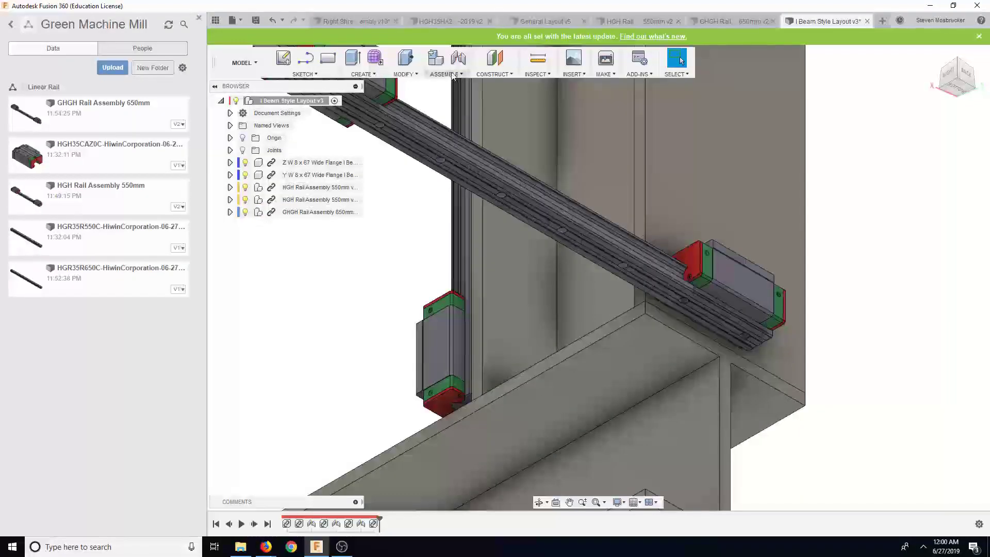
pyautogui.click(458, 58)
pyautogui.scroll(6, 590, 366)
pyautogui.scroll(3, 520, 323)
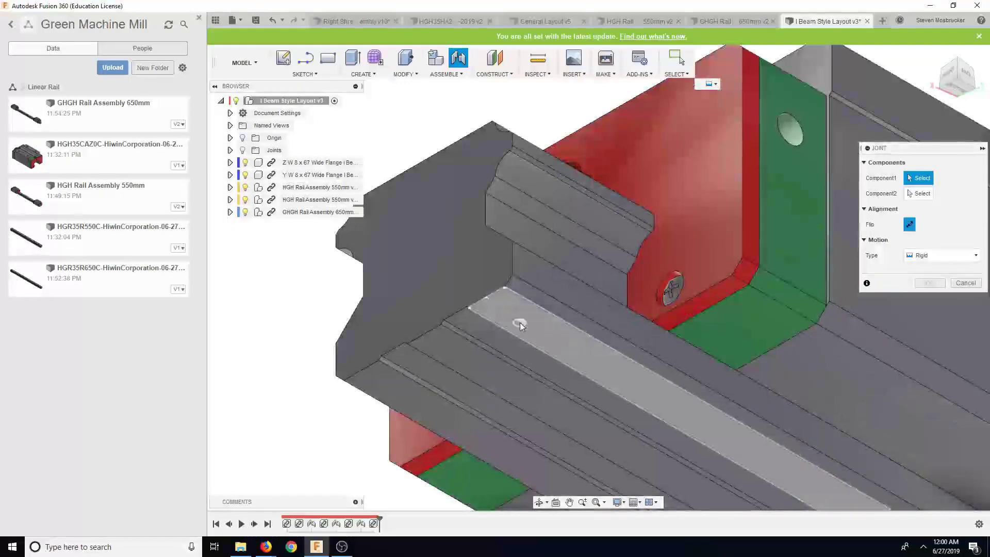
pyautogui.click(507, 294)
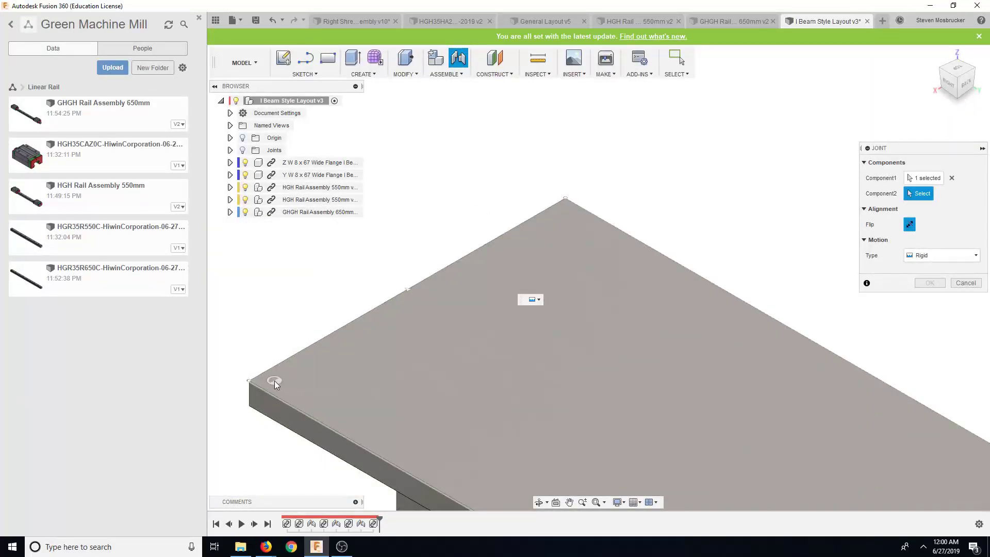
pyautogui.click(267, 382)
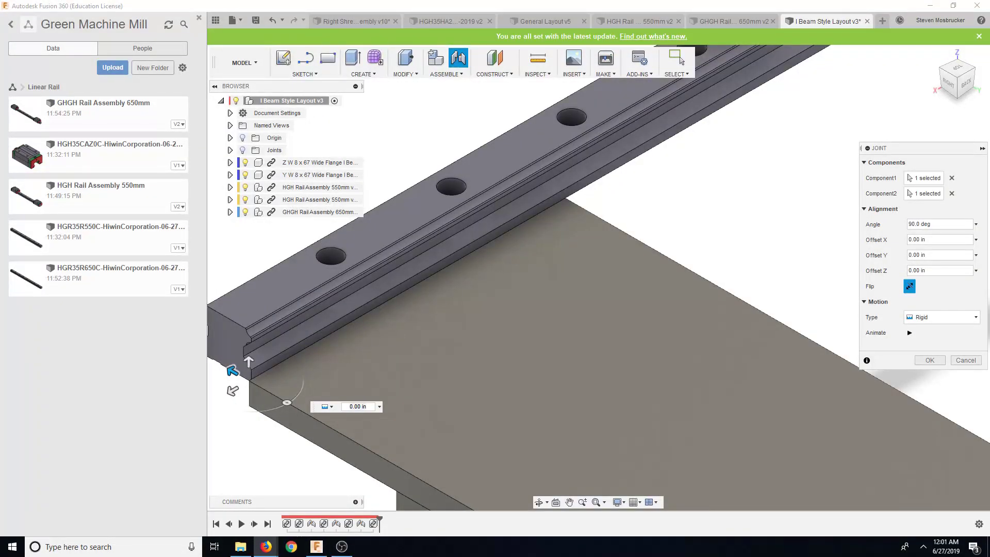
pyautogui.scroll(-5, 719, 309)
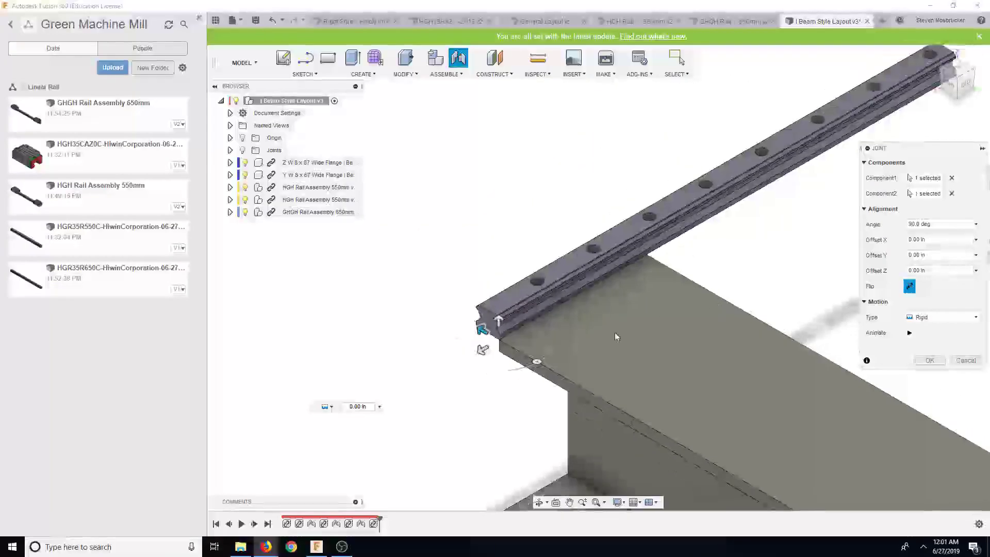
pyautogui.moveTo(533, 357); pyautogui.dragTo(447, 372)
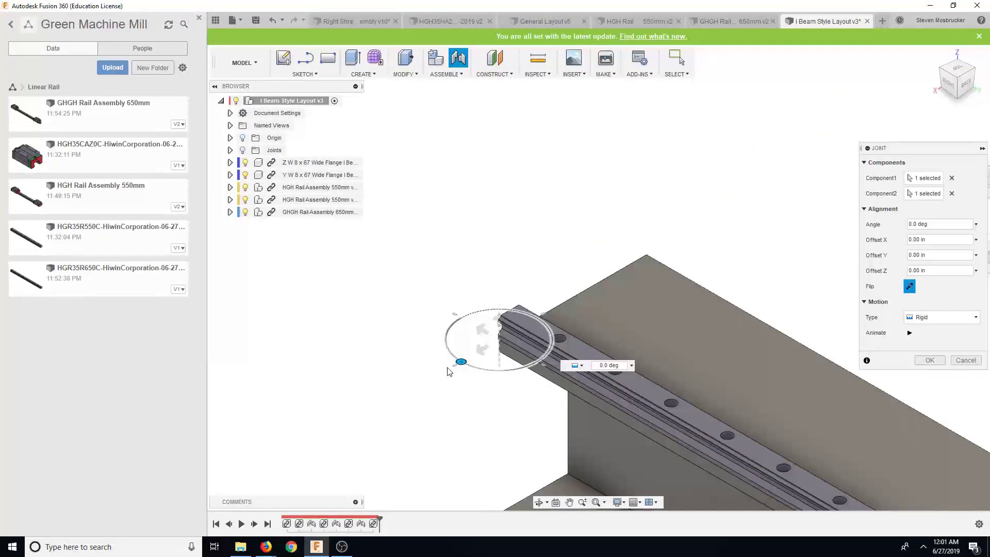
pyautogui.click(929, 360)
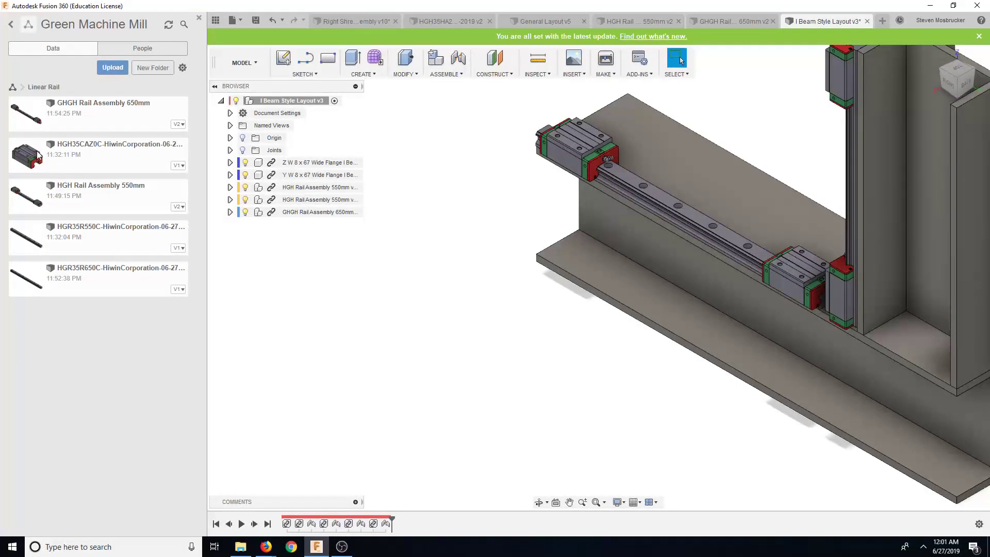
# Insert a second GHGH Rail Assembly 650mm into the layout at its default position
pyautogui.moveTo(217, 186); pyautogui.dragTo(495, 360)
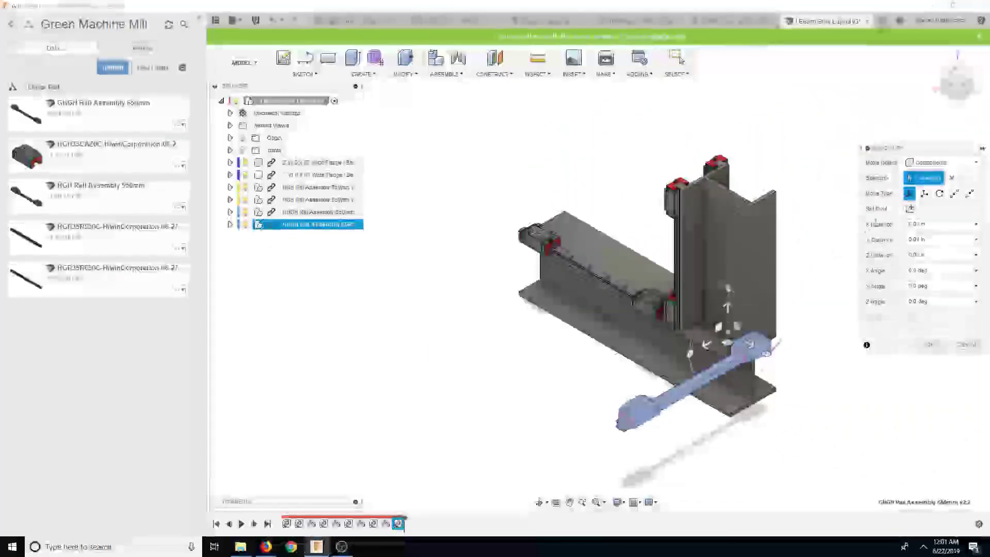
pyautogui.click(958, 98)
pyautogui.click(956, 94)
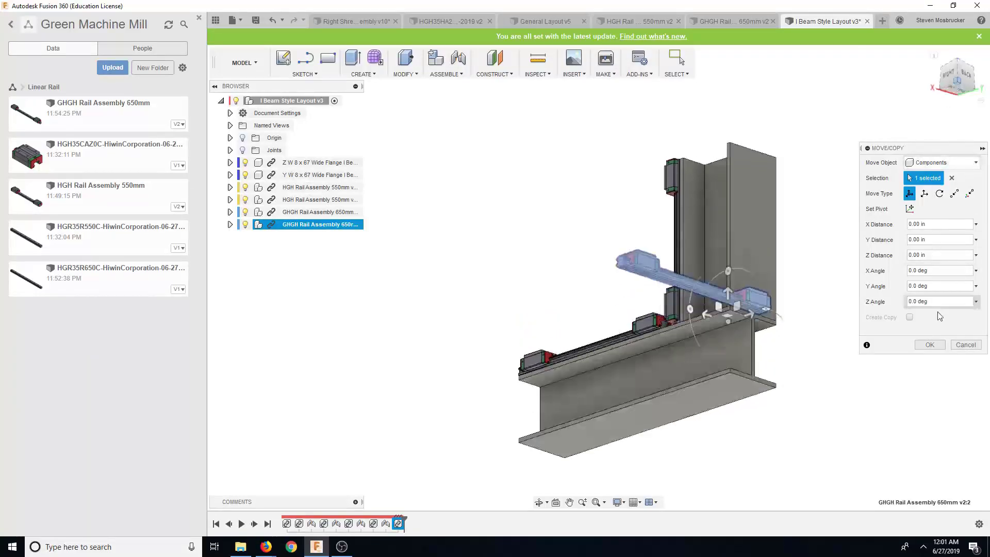
pyautogui.click(930, 345)
# Start a rigid joint with its first origin on the underside end corner of the second 650 mm rail
pyautogui.click(458, 58)
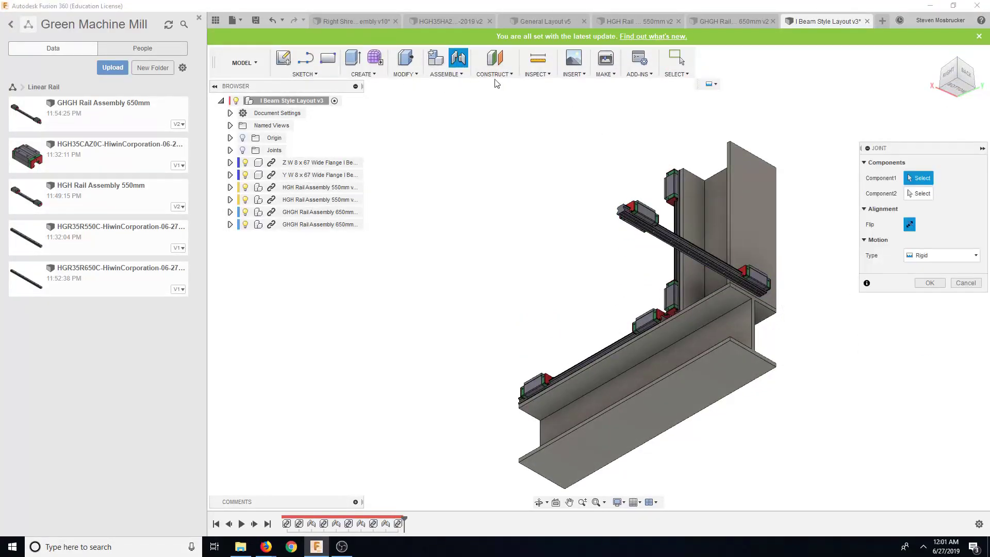
pyautogui.scroll(10, 635, 216)
pyautogui.scroll(5, 639, 279)
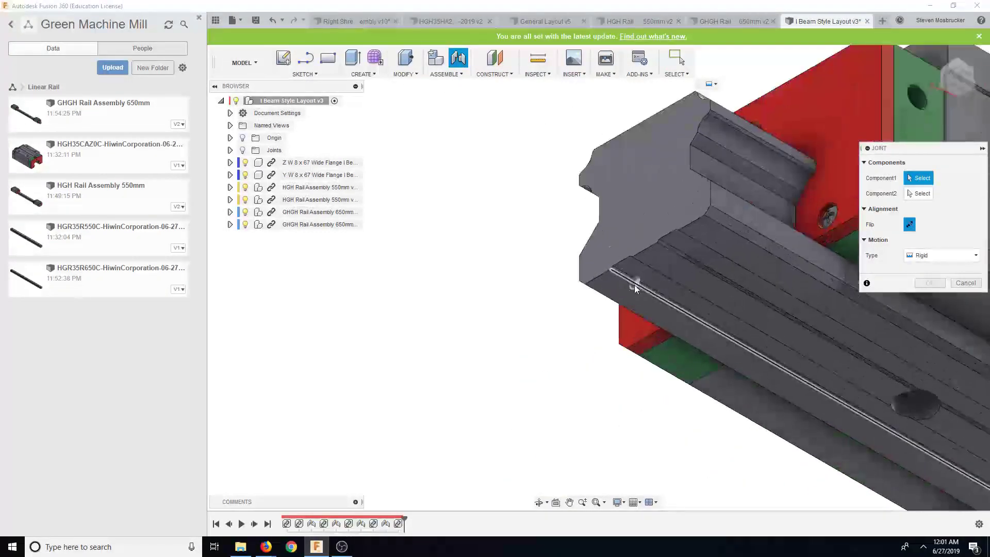
pyautogui.click(593, 289)
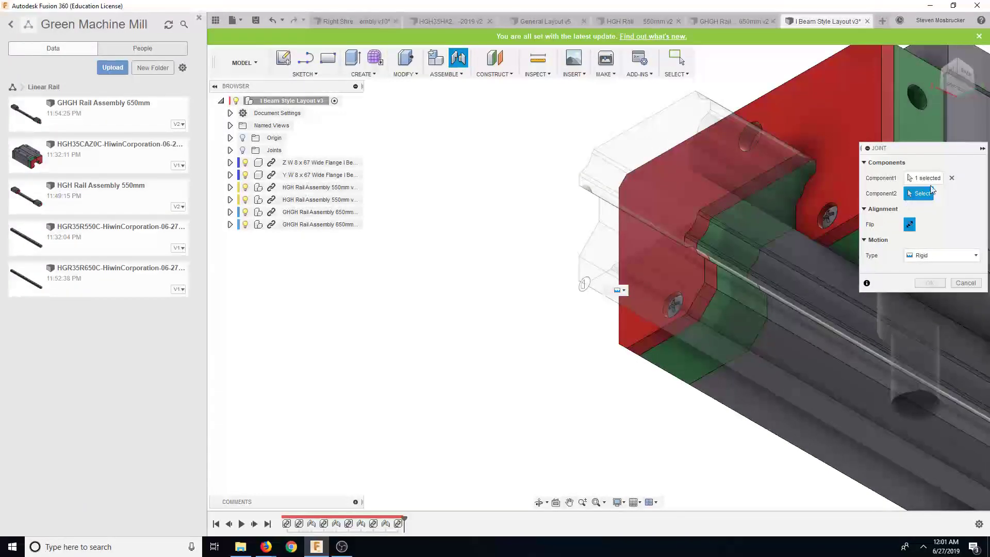
pyautogui.click(952, 178)
pyautogui.scroll(3, 632, 292)
pyautogui.click(590, 288)
# Joint the rail to the other top corner at the base beam's free end, with X offset 0 and the rail turned lengthwise along the flange
pyautogui.scroll(-10, 623, 287)
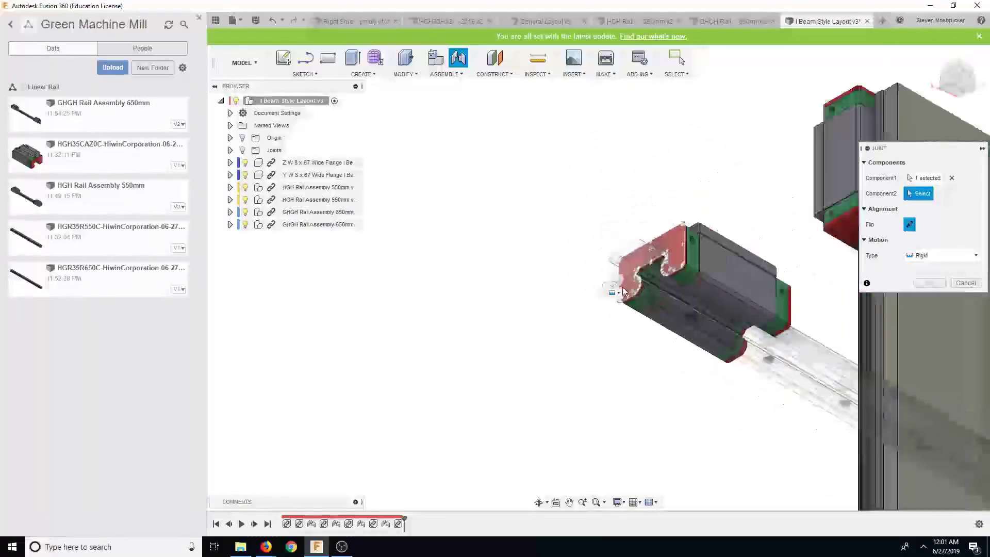
pyautogui.scroll(-5, 654, 287)
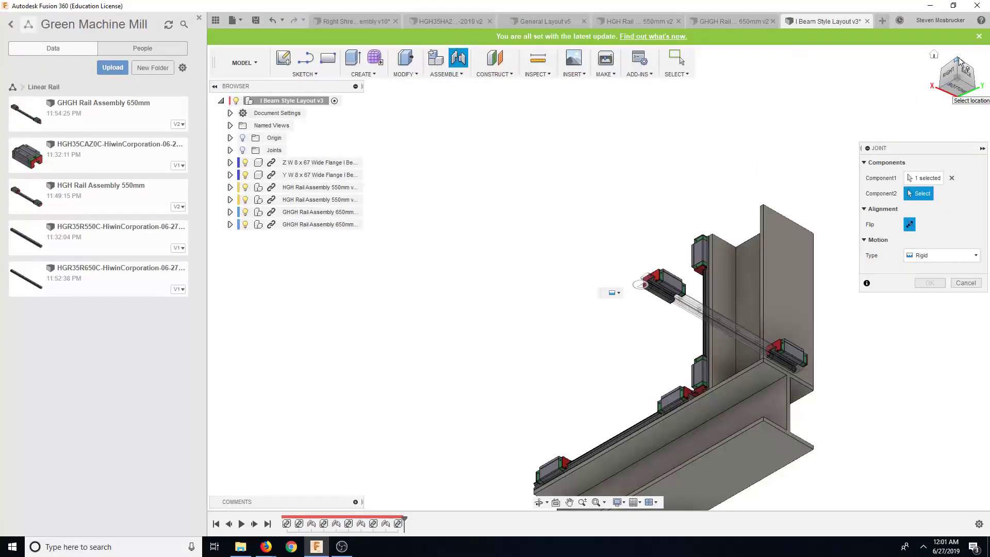
pyautogui.click(951, 86)
pyautogui.scroll(10, 578, 391)
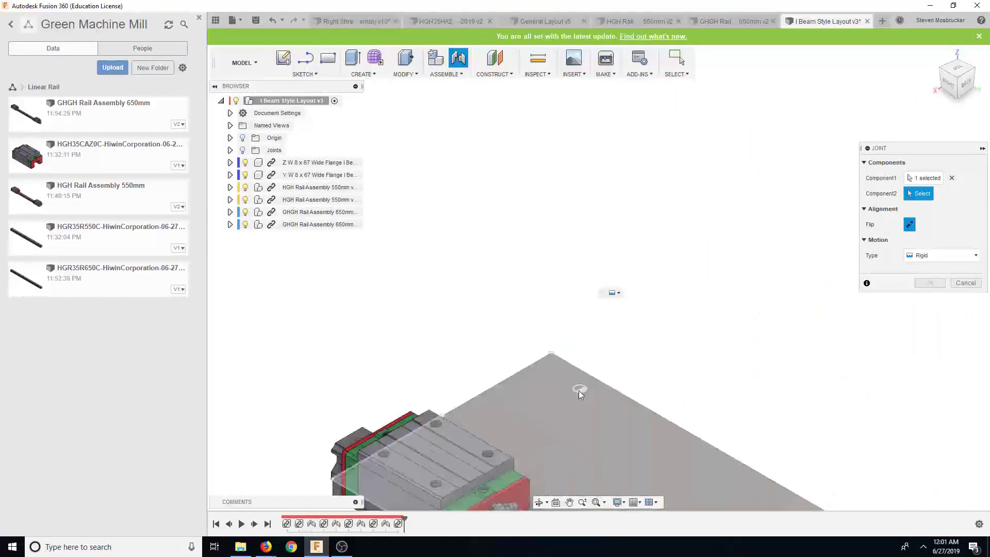
pyautogui.click(552, 360)
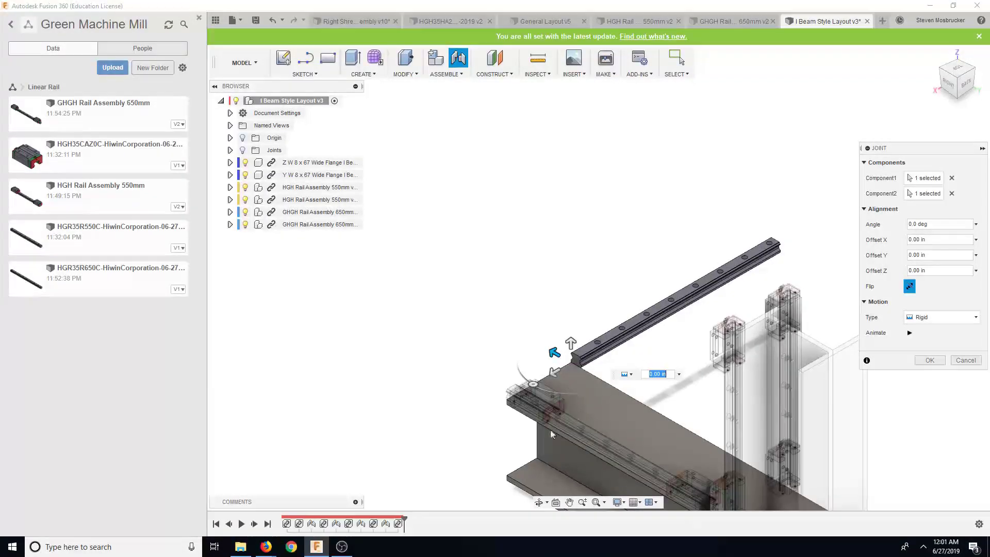
pyautogui.moveTo(534, 392); pyautogui.dragTo(531, 388)
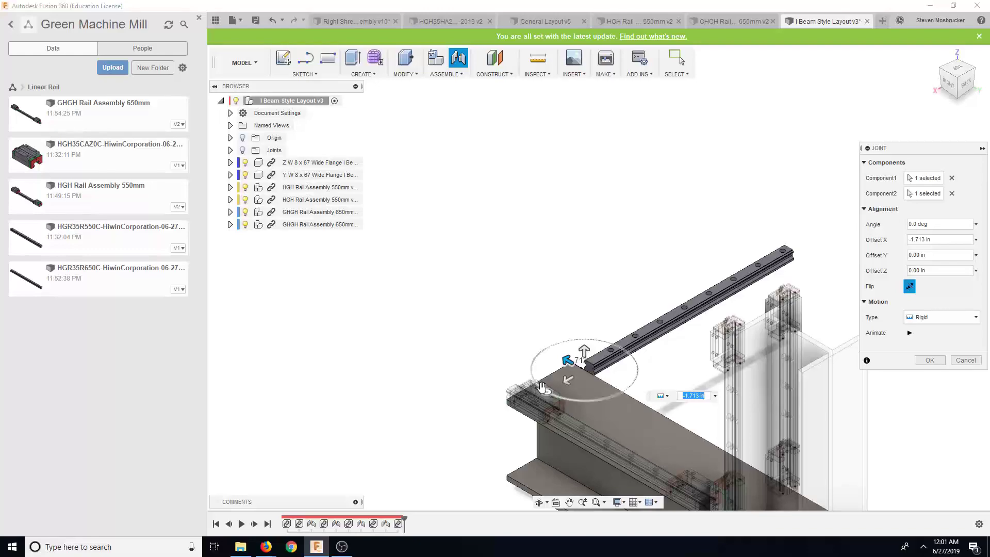
pyautogui.write('0')
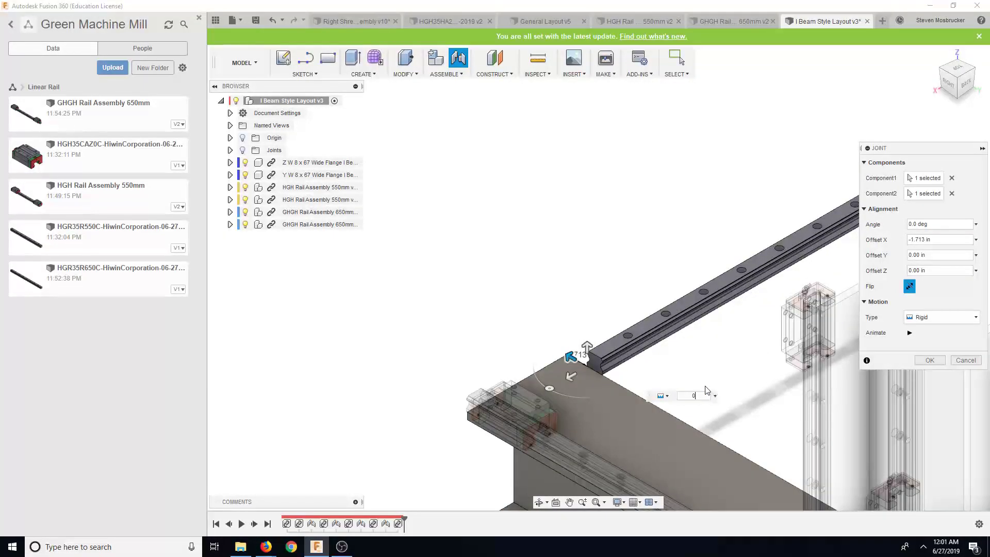
pyautogui.press('Return')
pyautogui.scroll(2, 563, 399)
pyautogui.moveTo(528, 376); pyautogui.dragTo(528, 332)
pyautogui.click(930, 361)
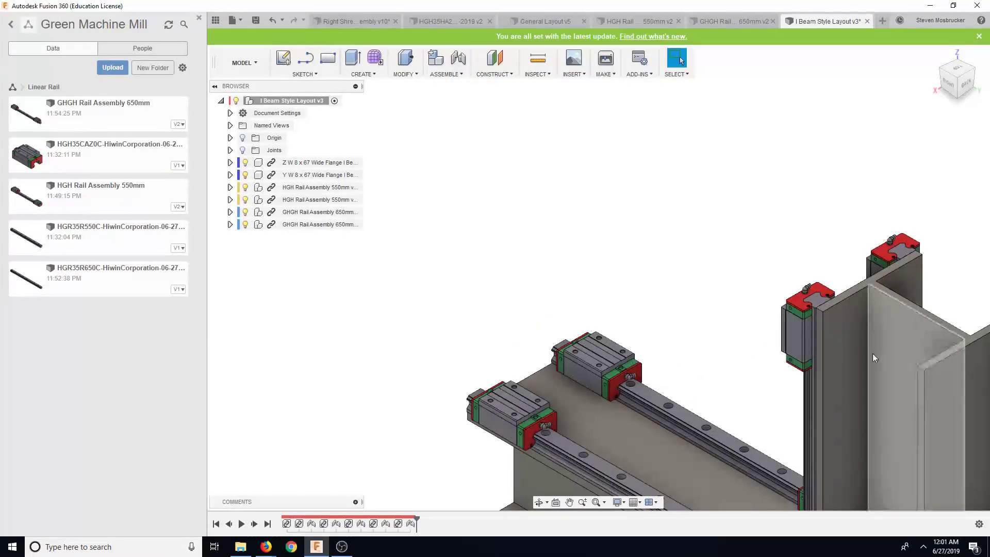
# Examine the rail layout from the top and at an angle, checking the clearance between the base and column carriages
pyautogui.click(959, 71)
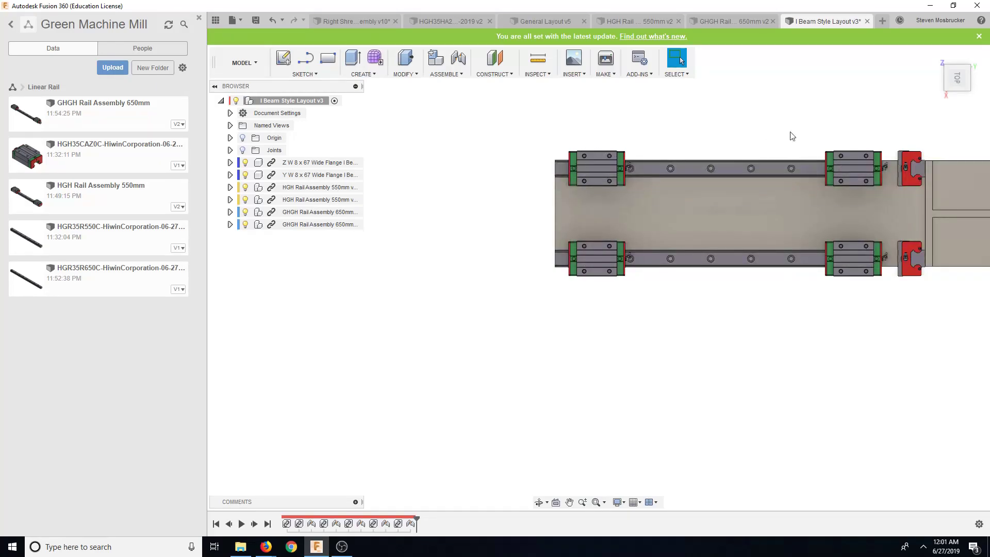
pyautogui.click(947, 92)
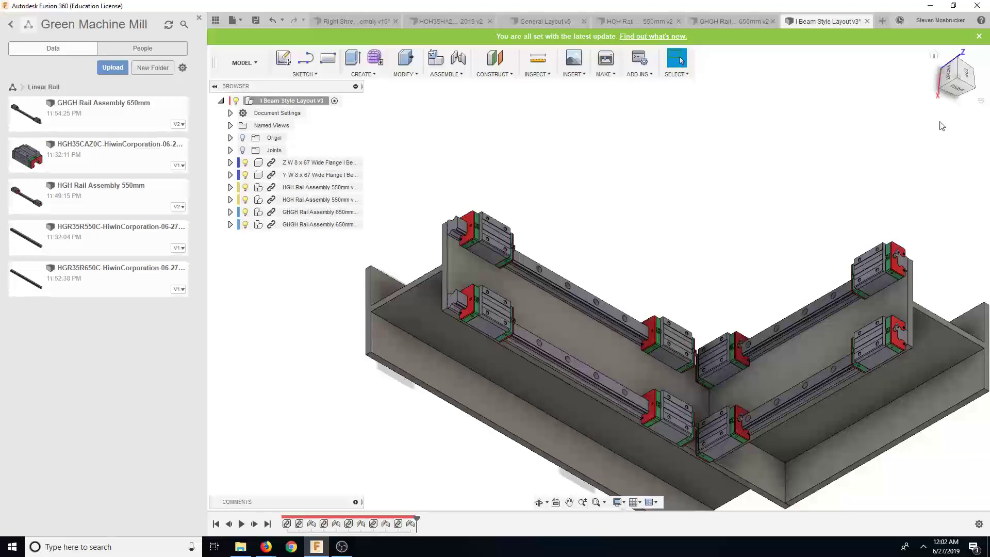
pyautogui.click(960, 76)
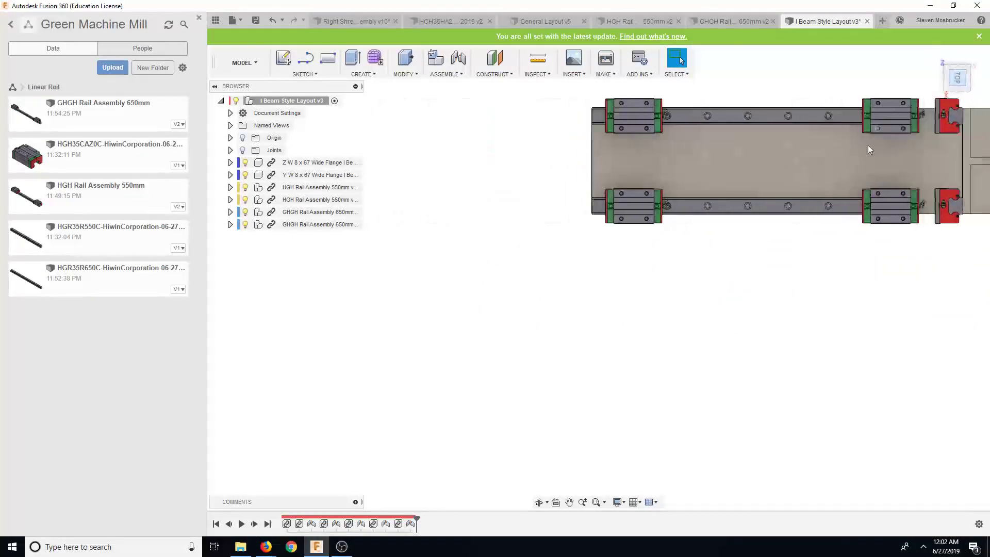
pyautogui.scroll(8, 809, 138)
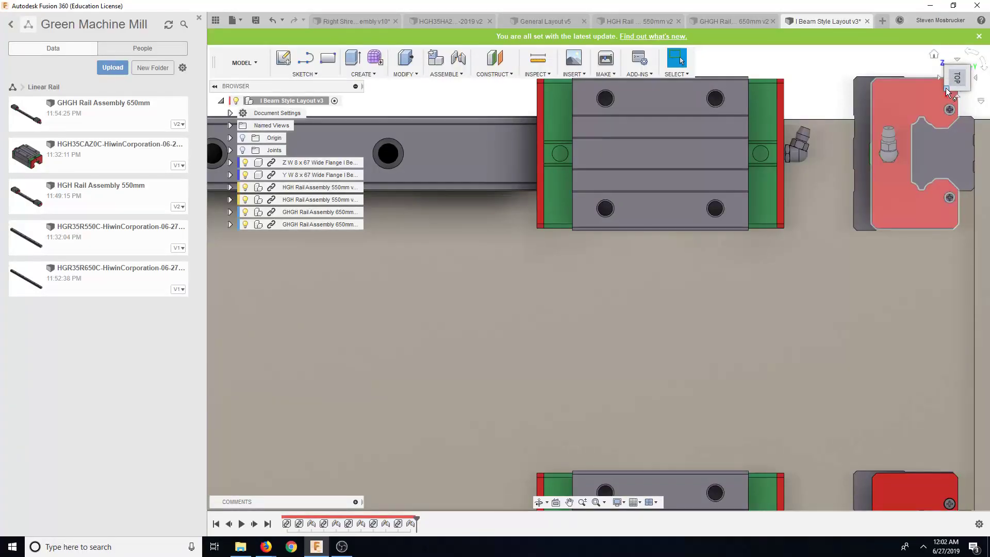
pyautogui.click(947, 92)
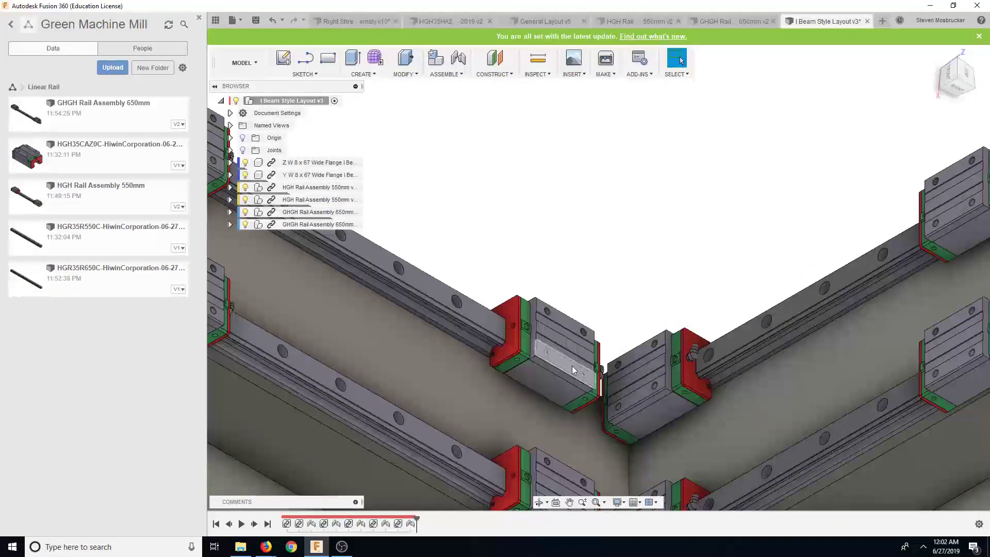
pyautogui.click(939, 96)
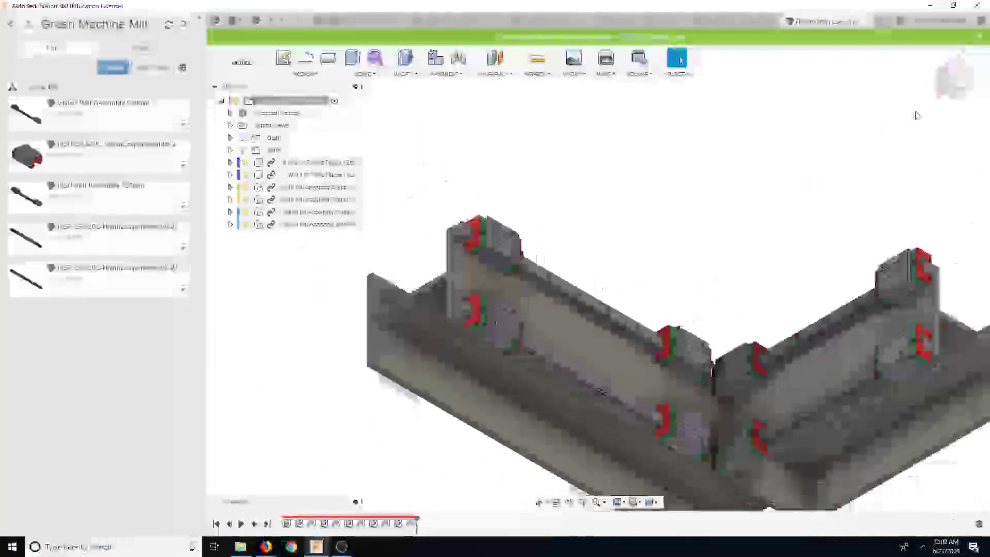
pyautogui.click(955, 72)
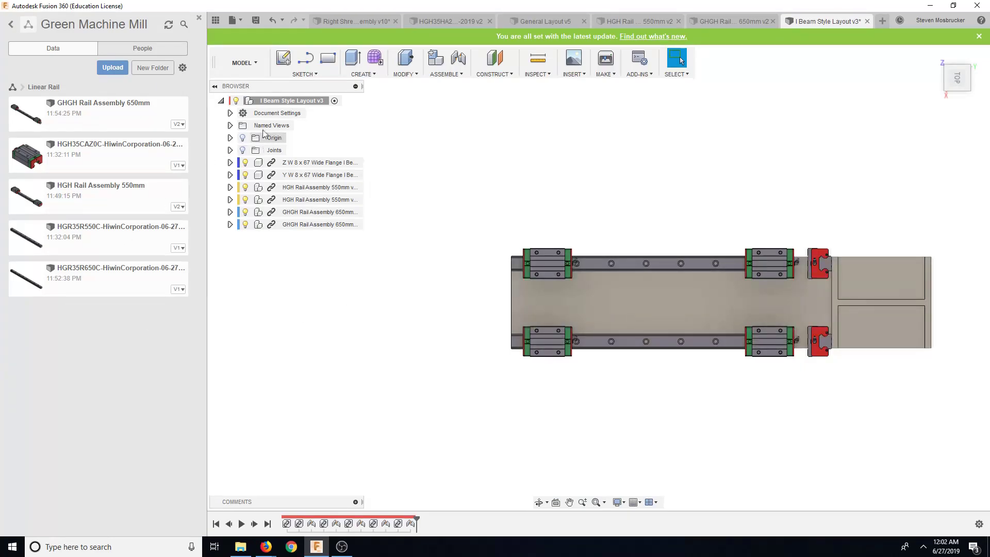
# Display the properties of the whole I Beam Style Layout and open the Windows Calculator
pyautogui.rightClick(266, 106)
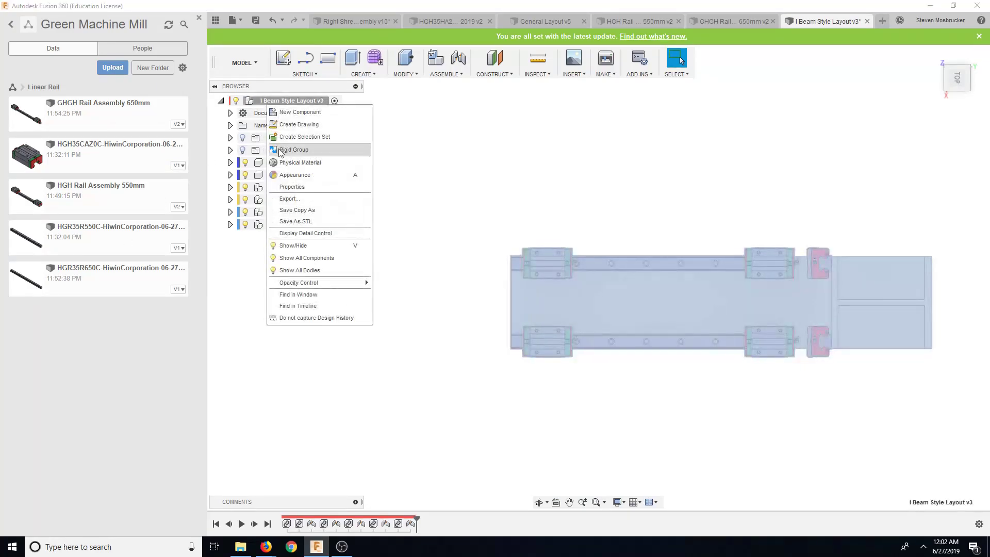
pyautogui.click(298, 187)
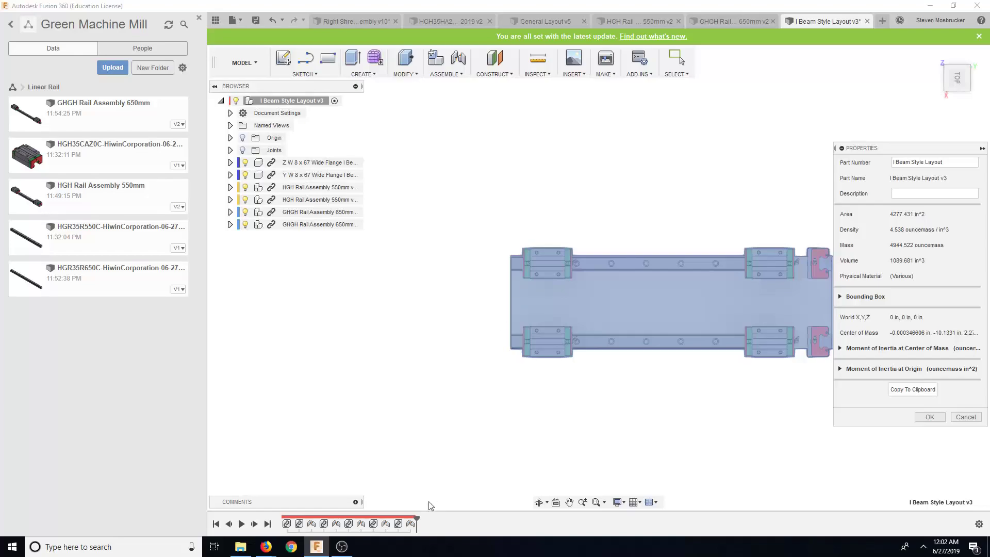
pyautogui.press('super+r')
pyautogui.write('calc')
pyautogui.press('Return')
# Calculate 4277 ÷ 16, and close both the Calculator and the layout's properties
pyautogui.click(508, 266)
pyautogui.click(544, 289)
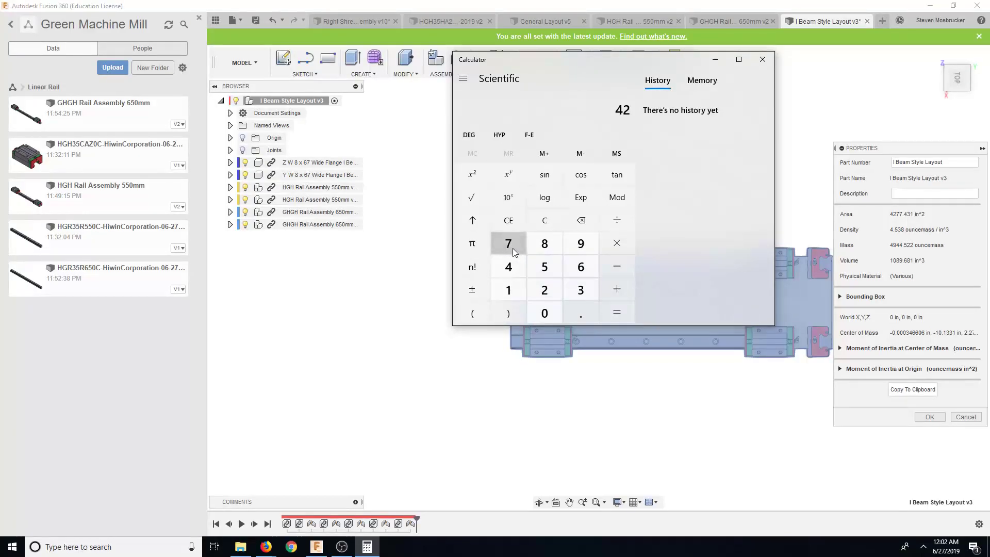
pyautogui.doubleClick(513, 251)
pyautogui.click(617, 220)
pyautogui.click(508, 290)
pyautogui.click(579, 267)
pyautogui.click(618, 313)
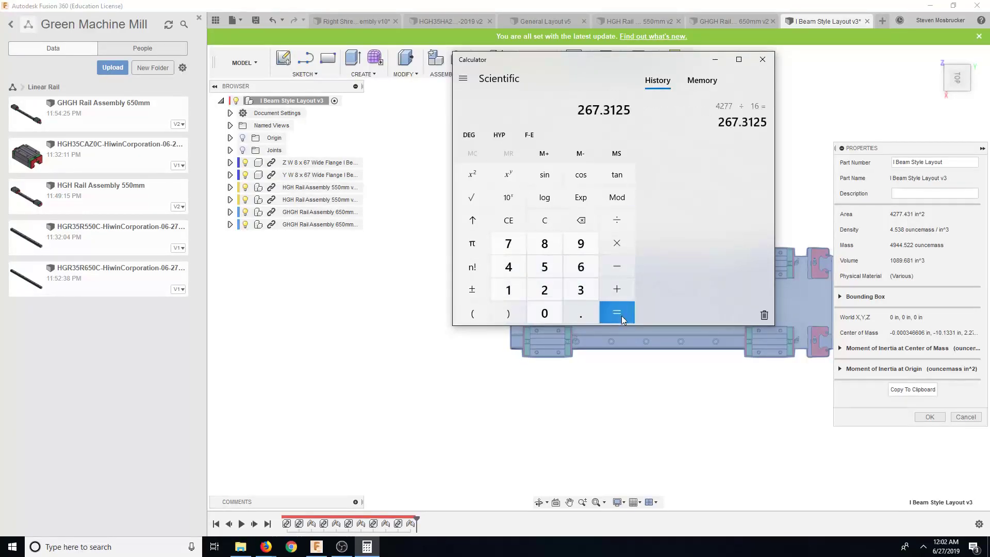
pyautogui.click(762, 60)
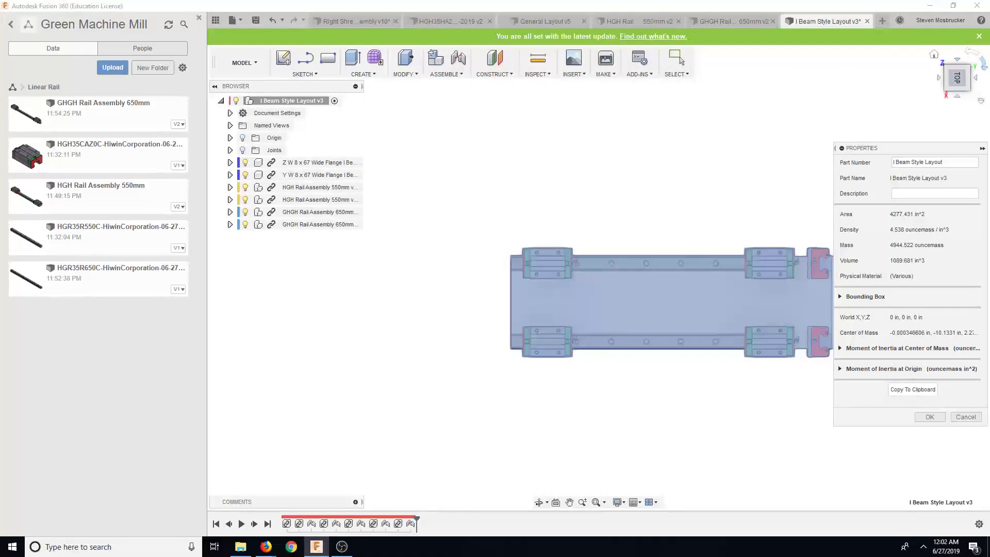
pyautogui.click(937, 421)
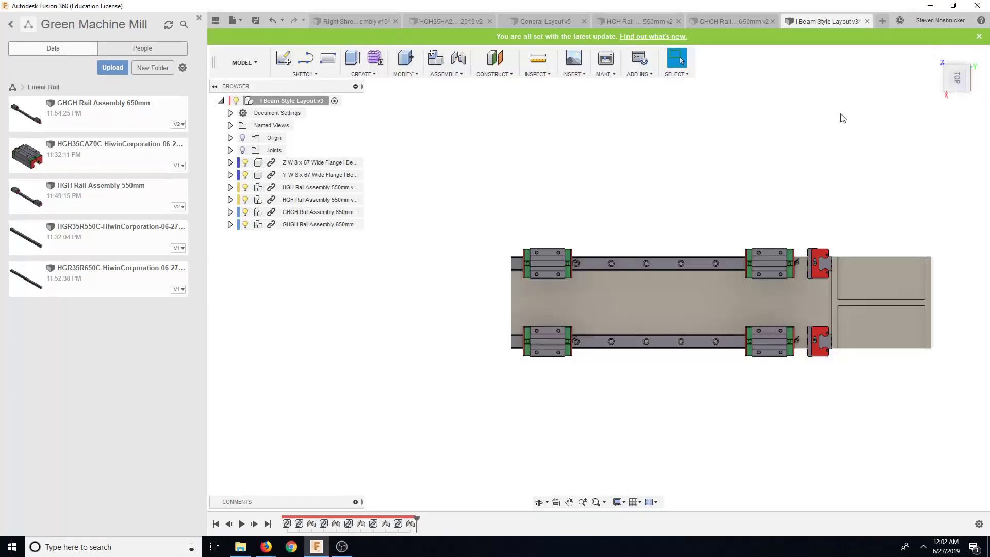
pyautogui.click(947, 90)
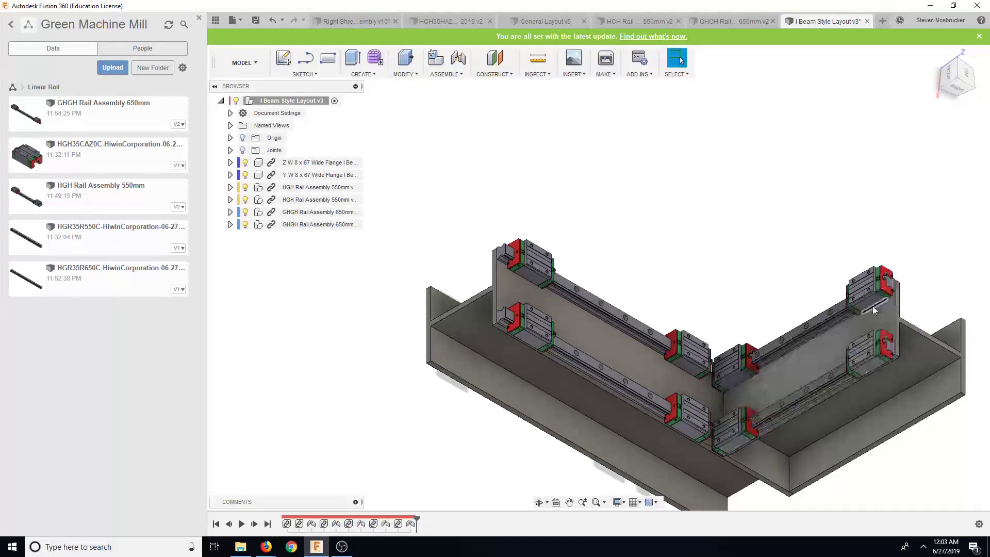
pyautogui.click(970, 72)
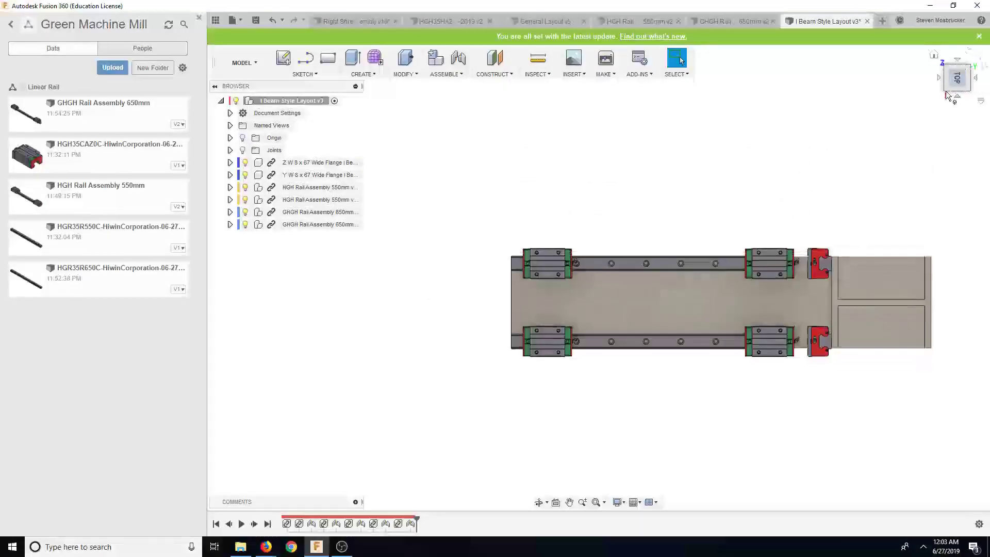
pyautogui.click(947, 93)
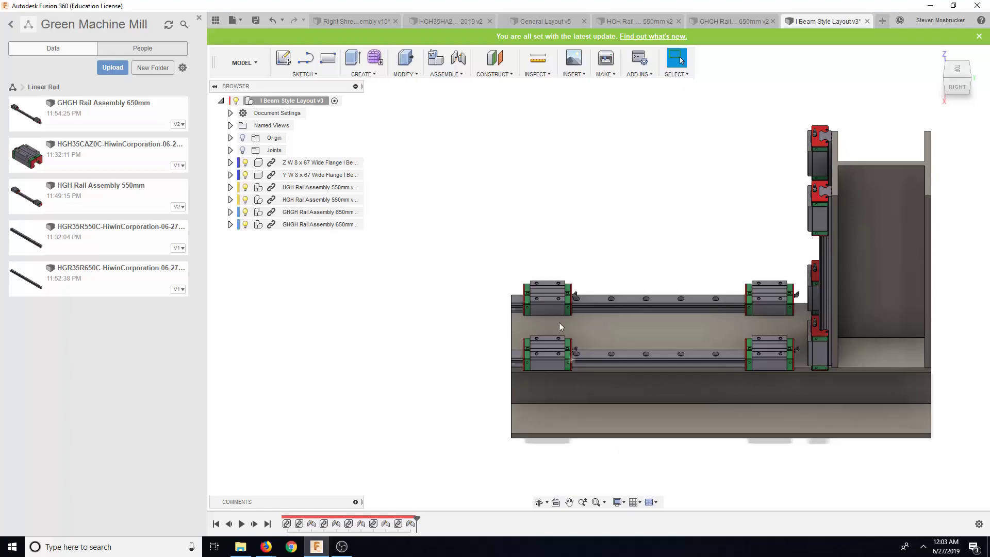
# Examine the finished I-beam layout at an angle, checking the carriages on the base rails and the column rails up close
pyautogui.click(952, 81)
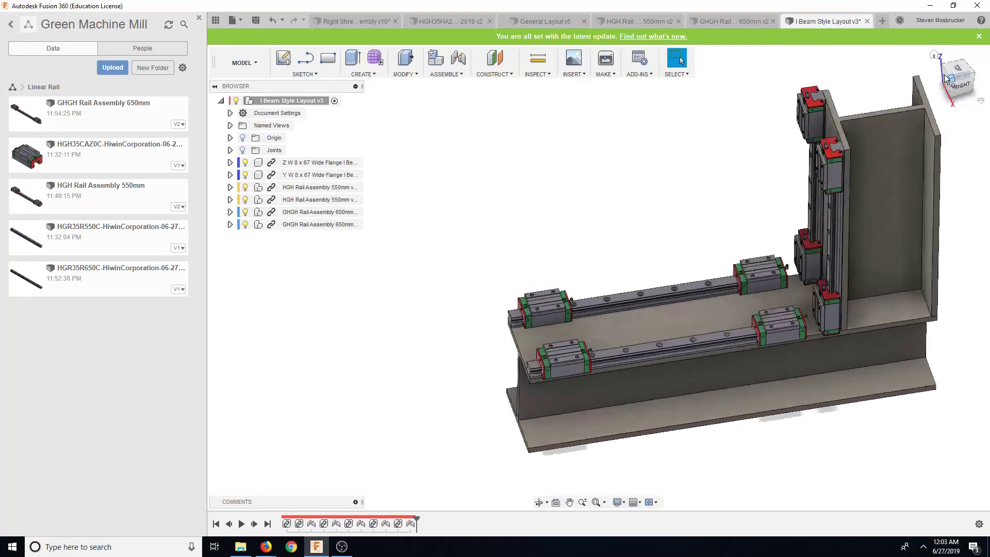
pyautogui.scroll(6, 537, 336)
pyautogui.scroll(-6, 536, 336)
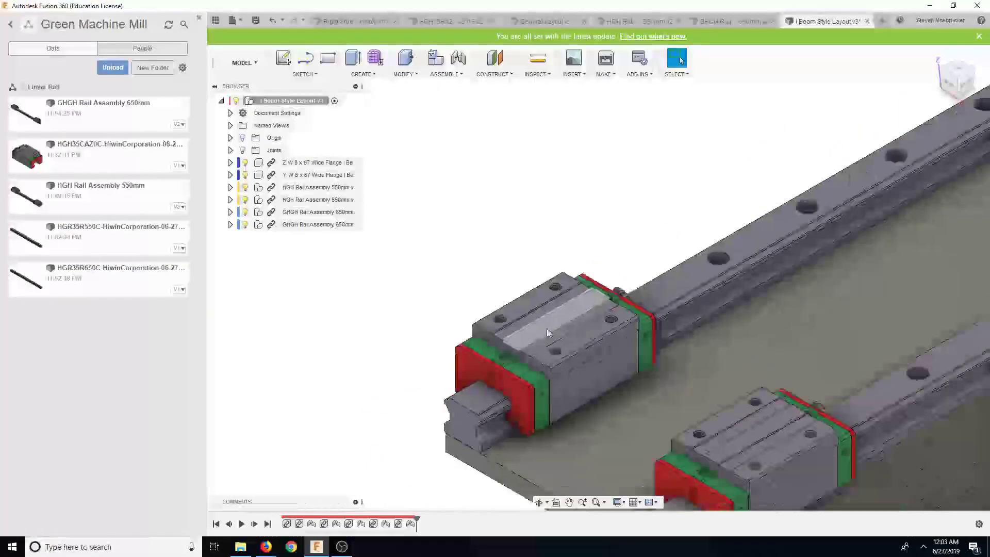
pyautogui.scroll(-5, 515, 405)
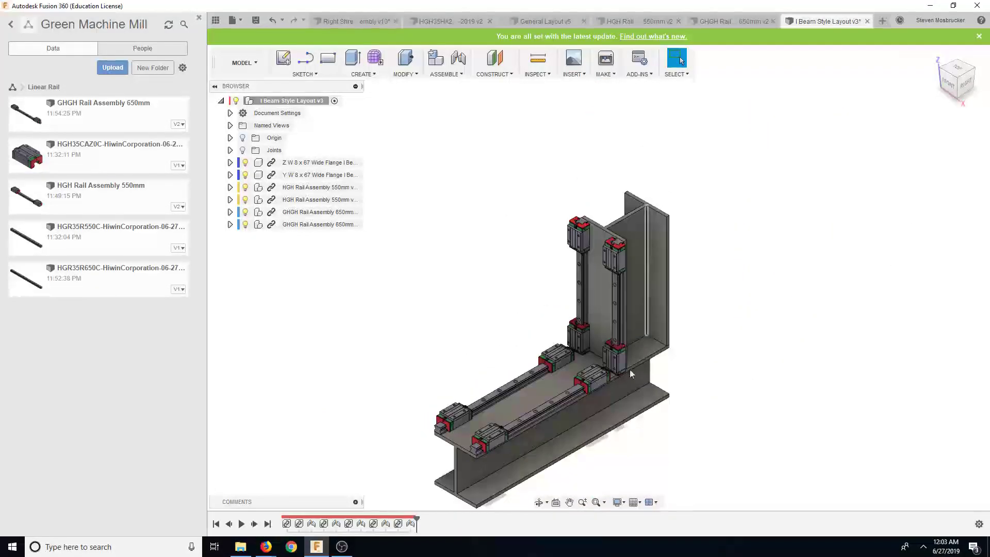
pyautogui.scroll(2, 568, 319)
pyautogui.scroll(4, 568, 318)
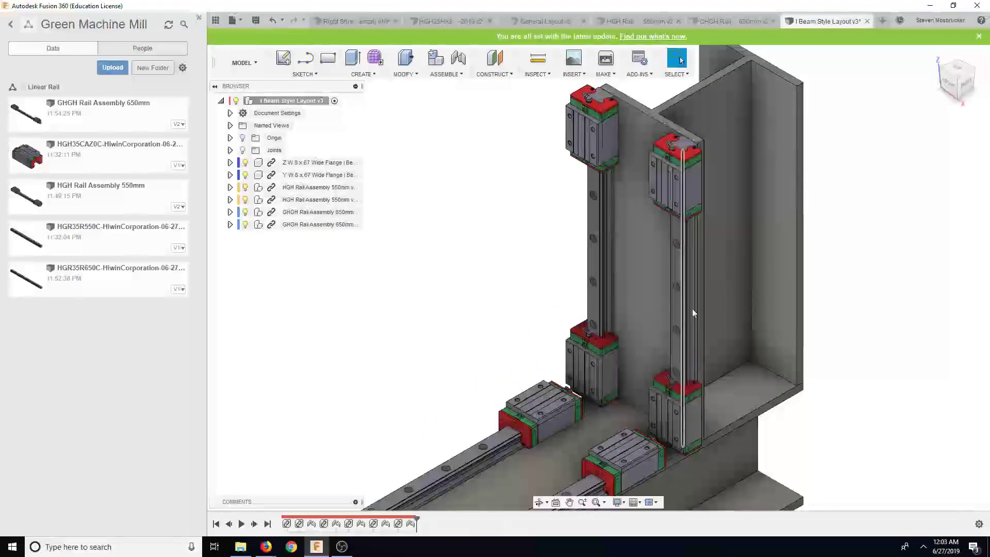
pyautogui.scroll(-3, 705, 289)
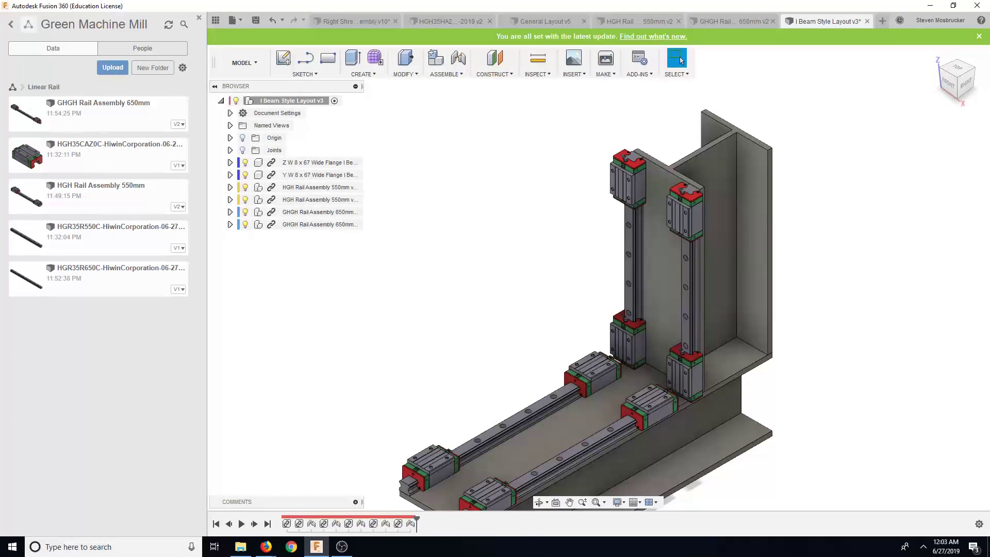
pyautogui.click(342, 547)
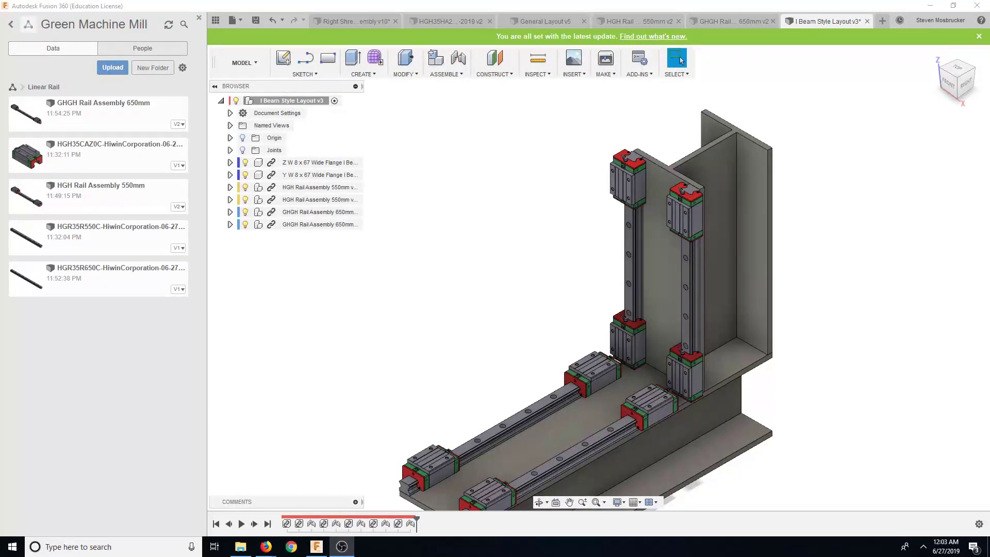